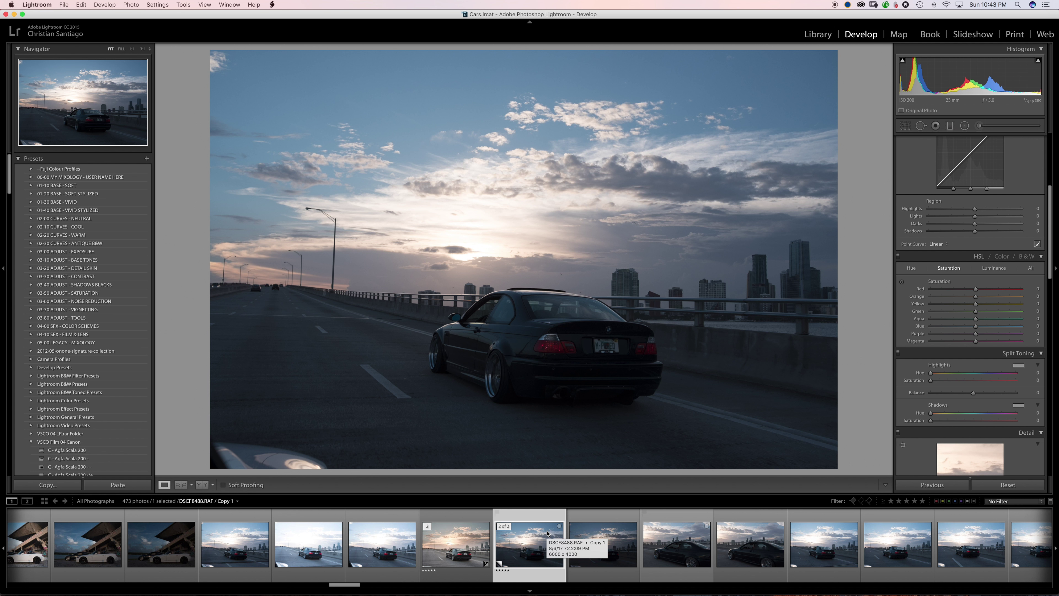
# Compare the edited highway photo DSCF8488.RAF with its unedited virtual copy.
pyautogui.press('super+1')
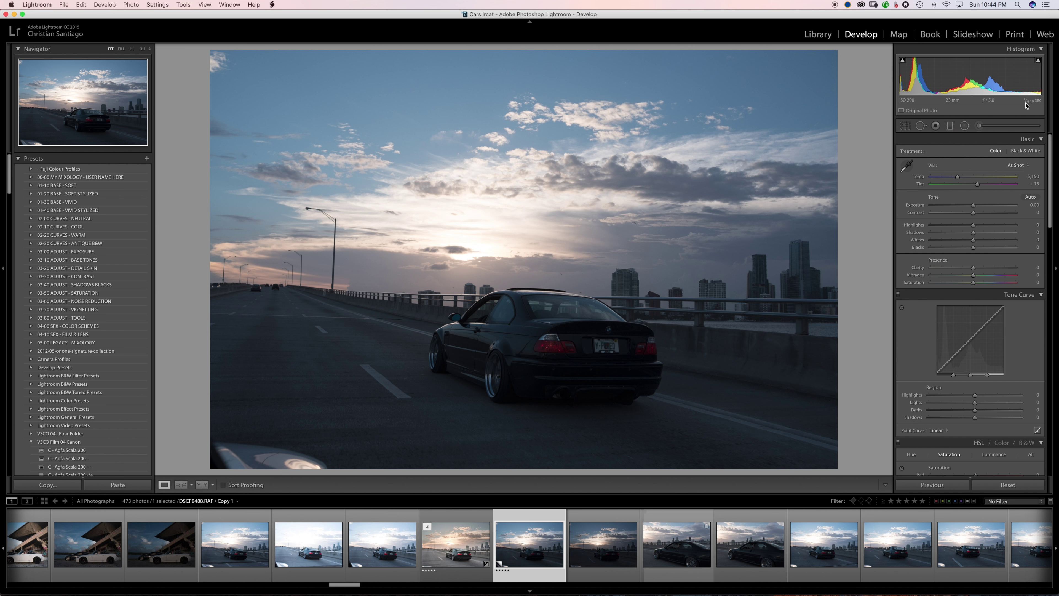
pyautogui.press('Left')
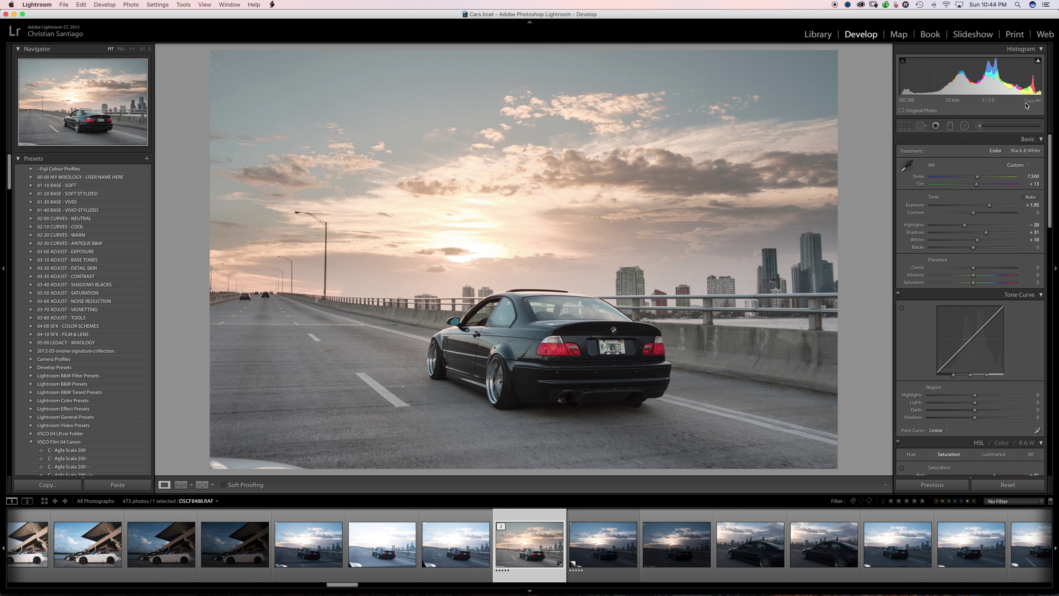
pyautogui.press('Right')
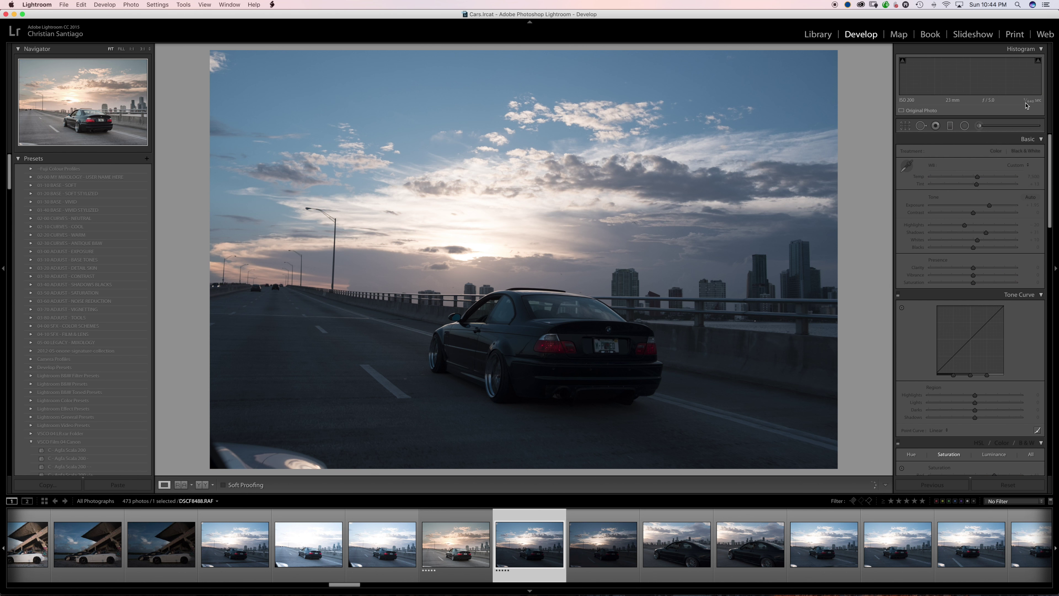
pyautogui.press('Left')
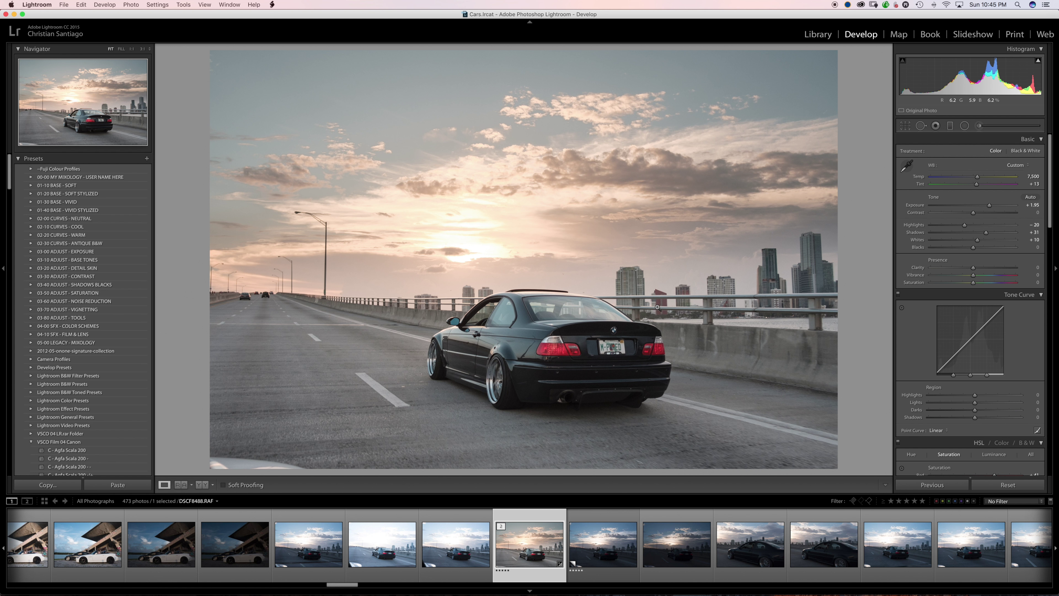
# Examine the car's rear and side bodywork in the edited photo at close range.
pyautogui.click(597, 340)
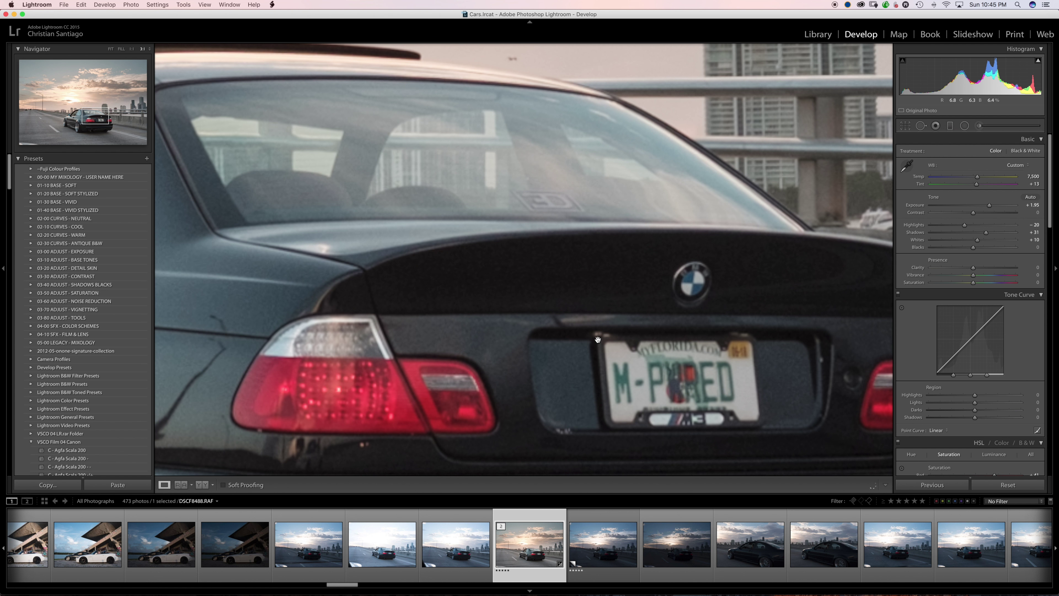
pyautogui.hscroll(-10, 597, 339)
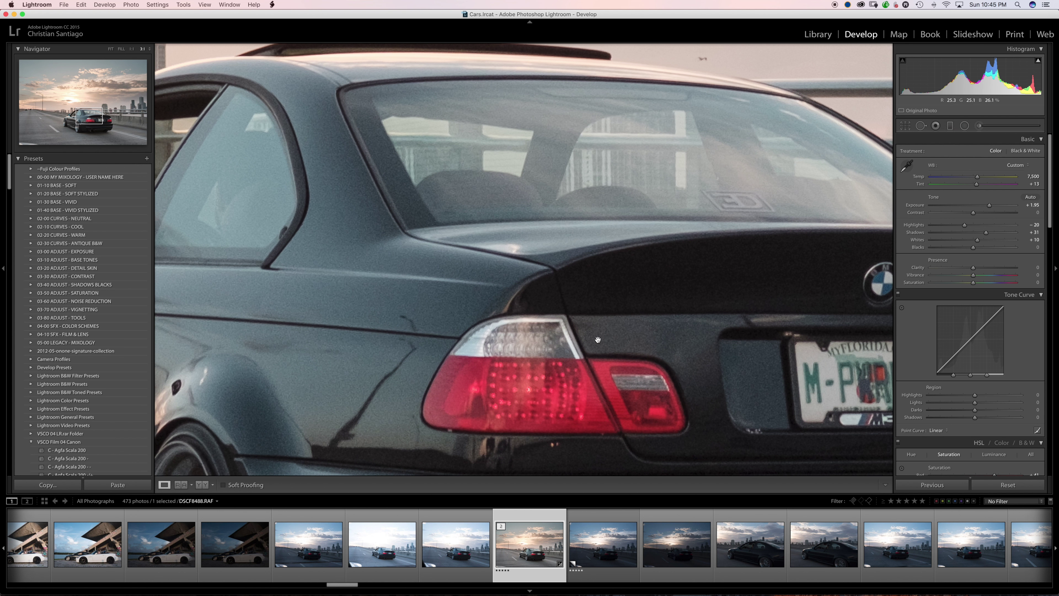
pyautogui.hscroll(-10, 598, 340)
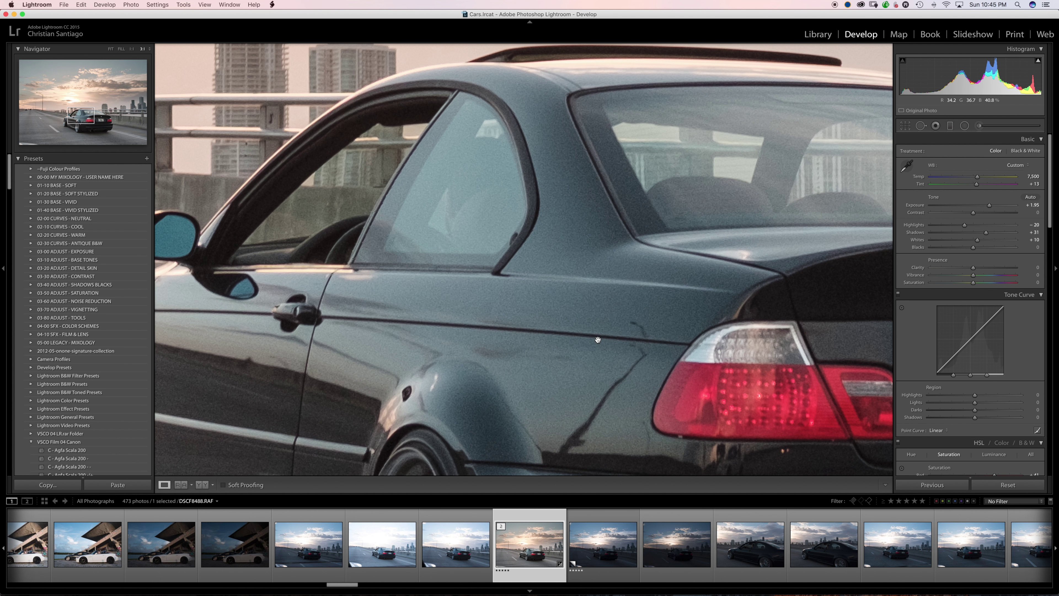
pyautogui.hscroll(10, 597, 340)
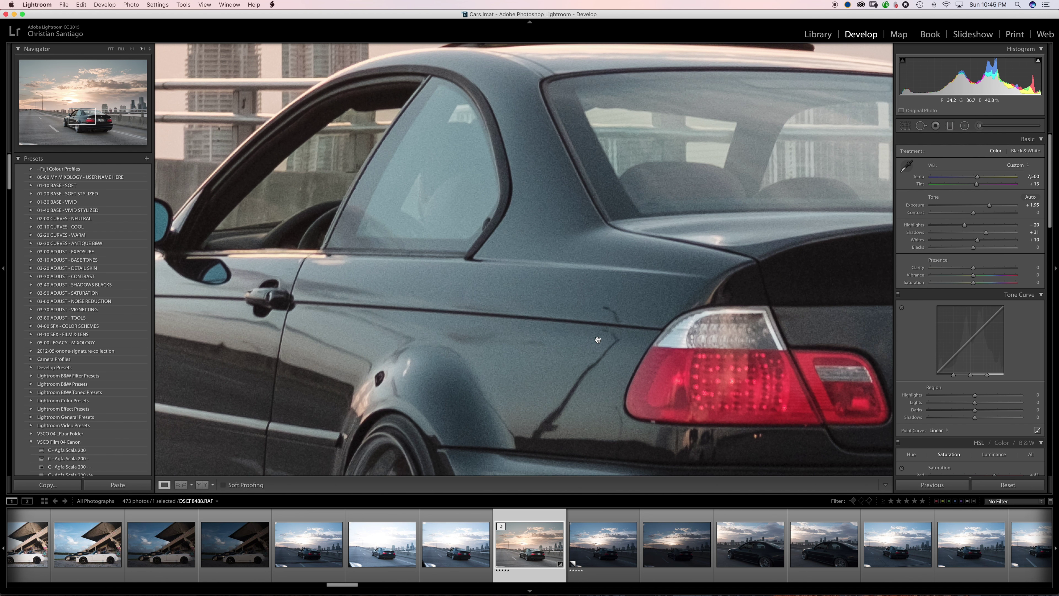
pyautogui.hscroll(3, 598, 339)
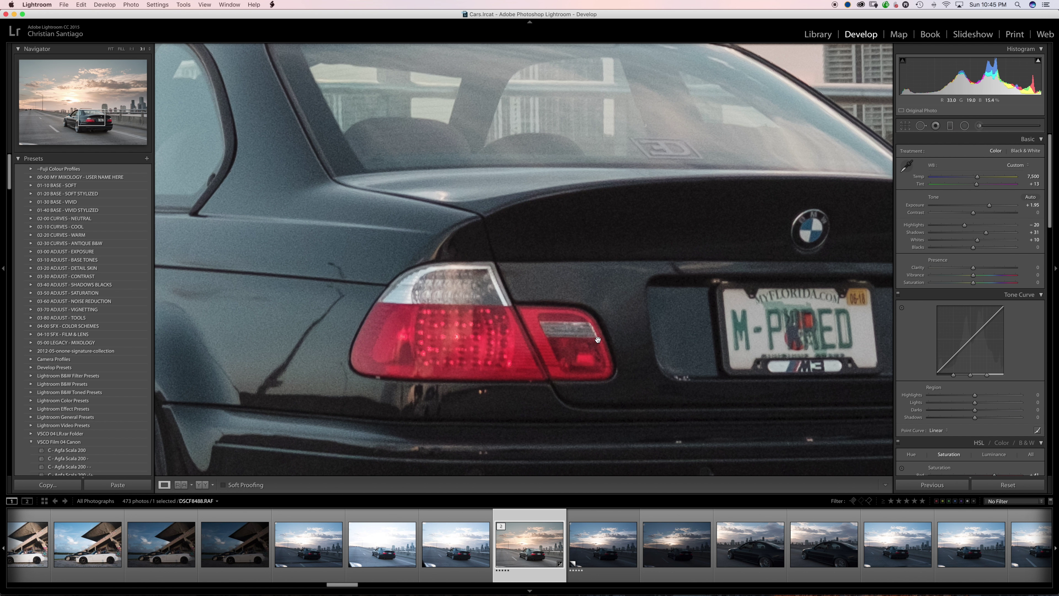
pyautogui.click(597, 339)
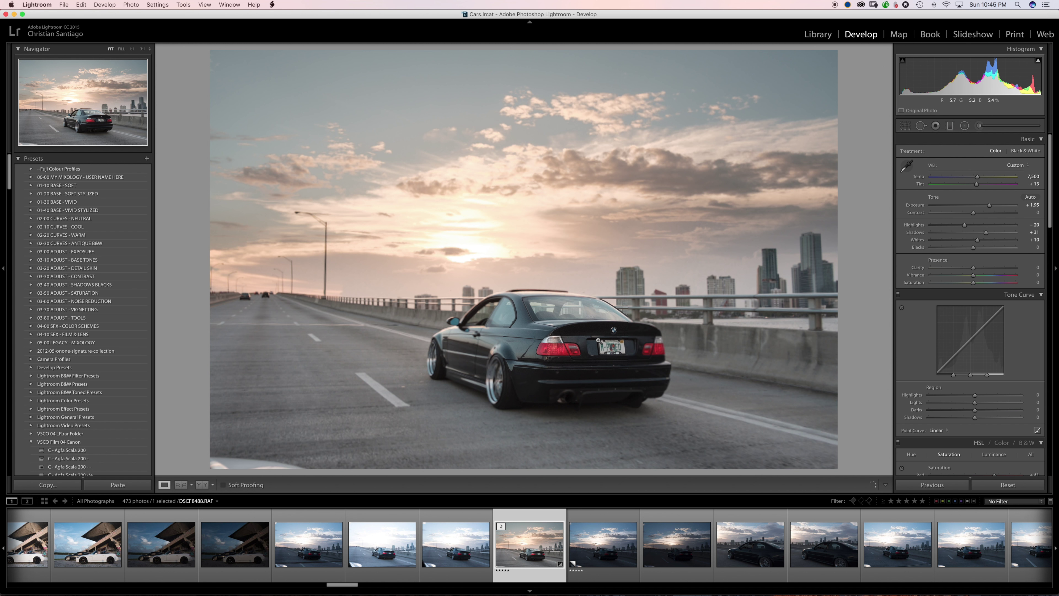
pyautogui.click(485, 331)
pyautogui.click(482, 333)
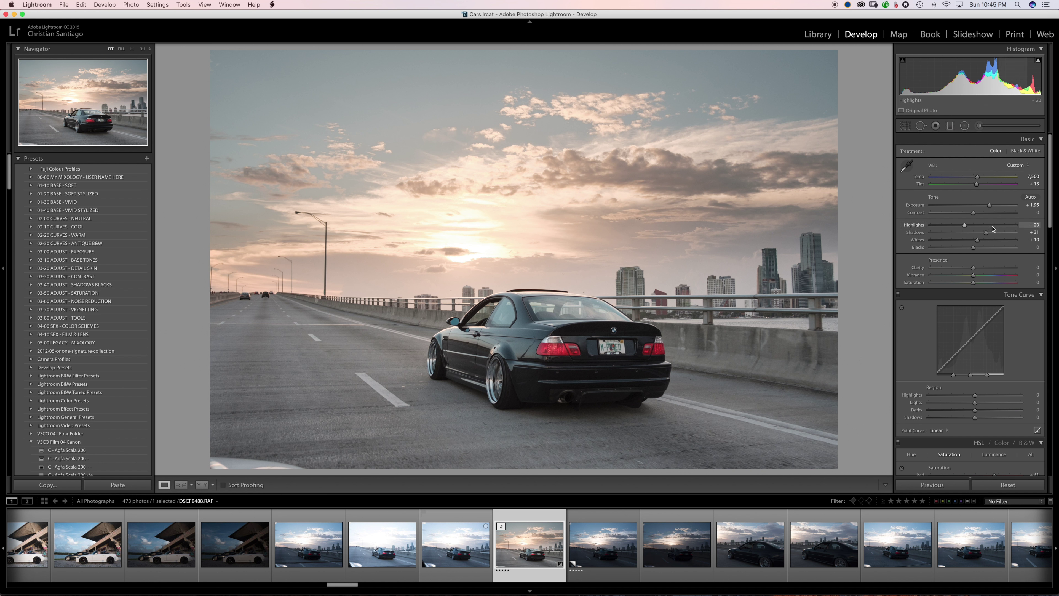
# Review the settings and placement of the existing graduated filters over the sky and the road.
pyautogui.click(950, 125)
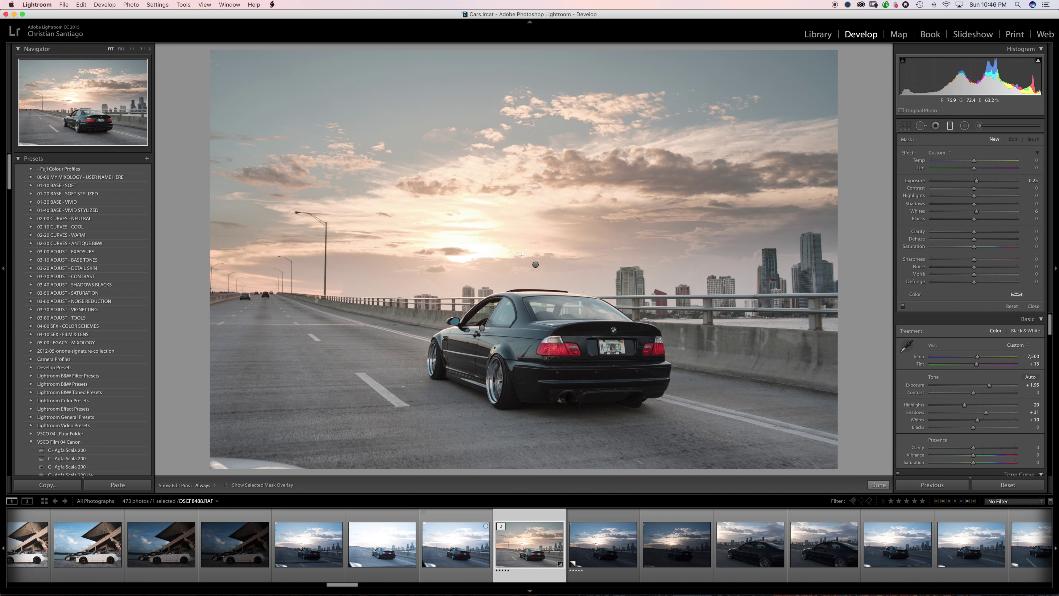
pyautogui.moveTo(538, 206); pyautogui.dragTo(533, 324)
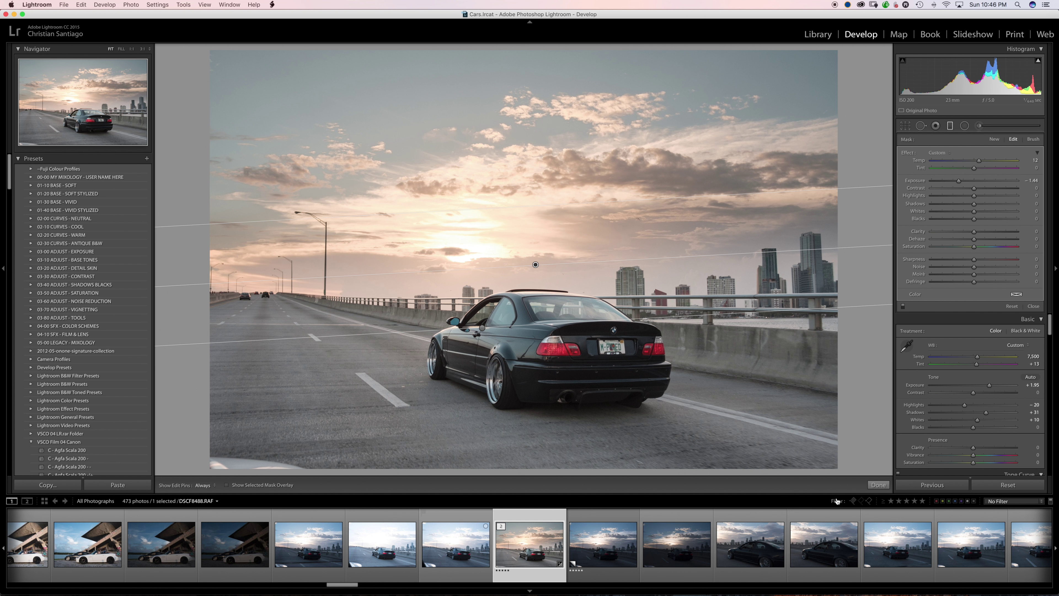
pyautogui.click(878, 485)
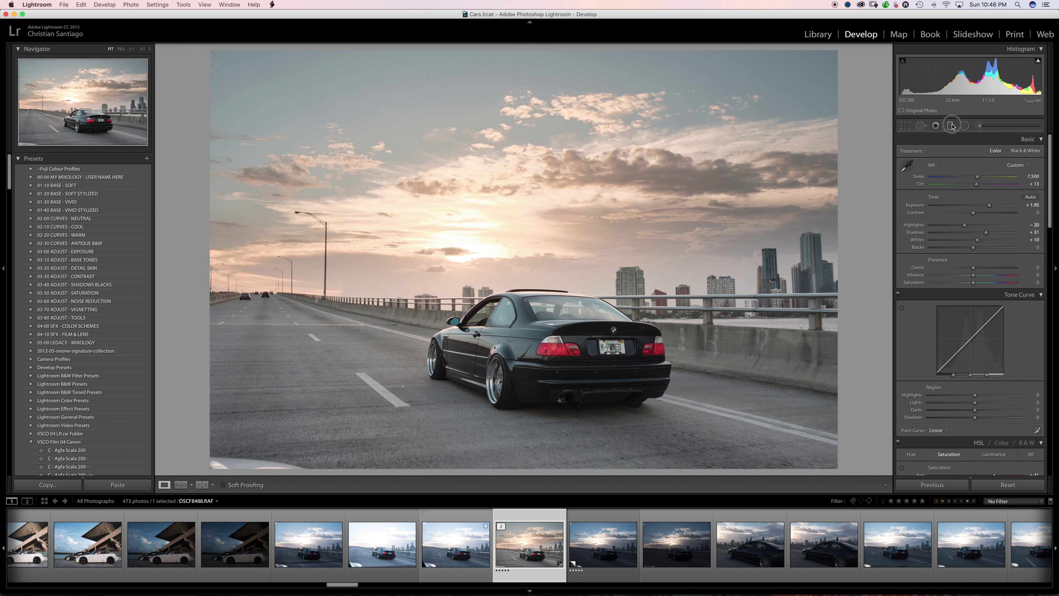
pyautogui.click(965, 126)
pyautogui.click(482, 328)
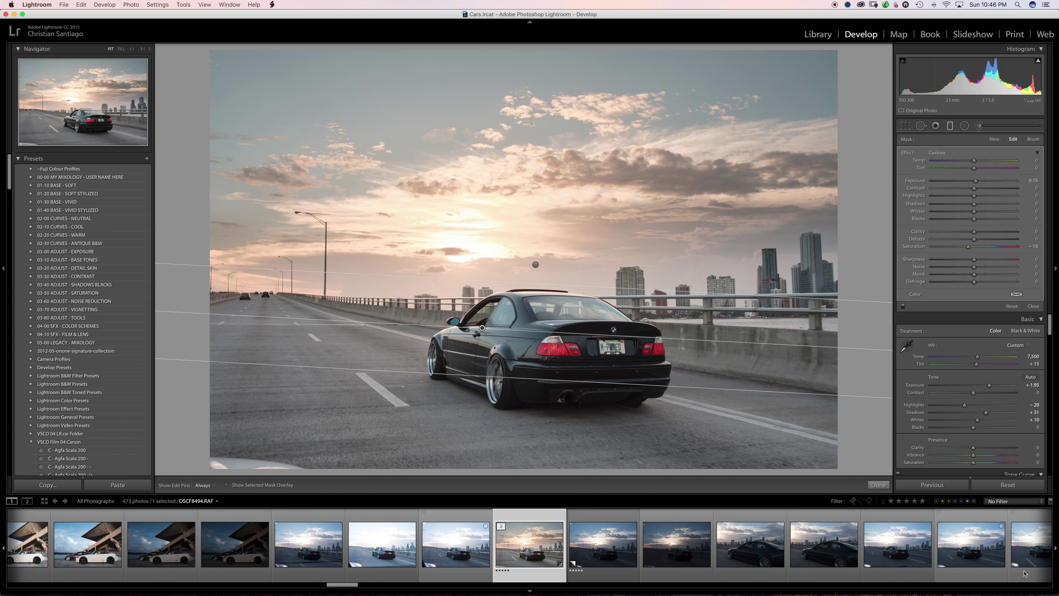
pyautogui.click(879, 484)
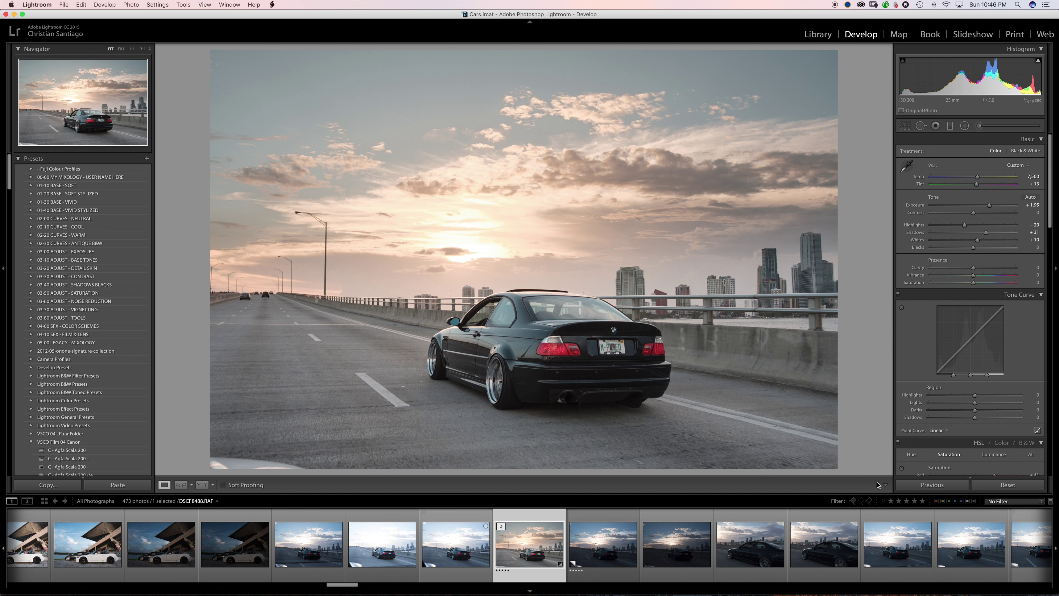
# Review the red saturation adjustment and the existing adjustment brush settings on the car.
pyautogui.scroll(-5, 959, 355)
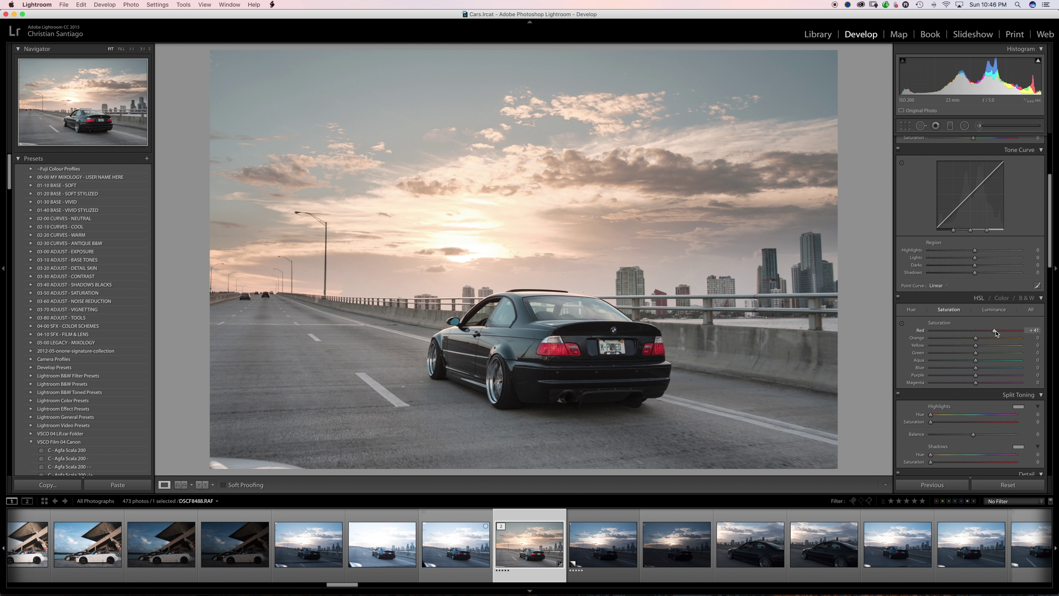
pyautogui.moveTo(557, 351); pyautogui.dragTo(555, 359)
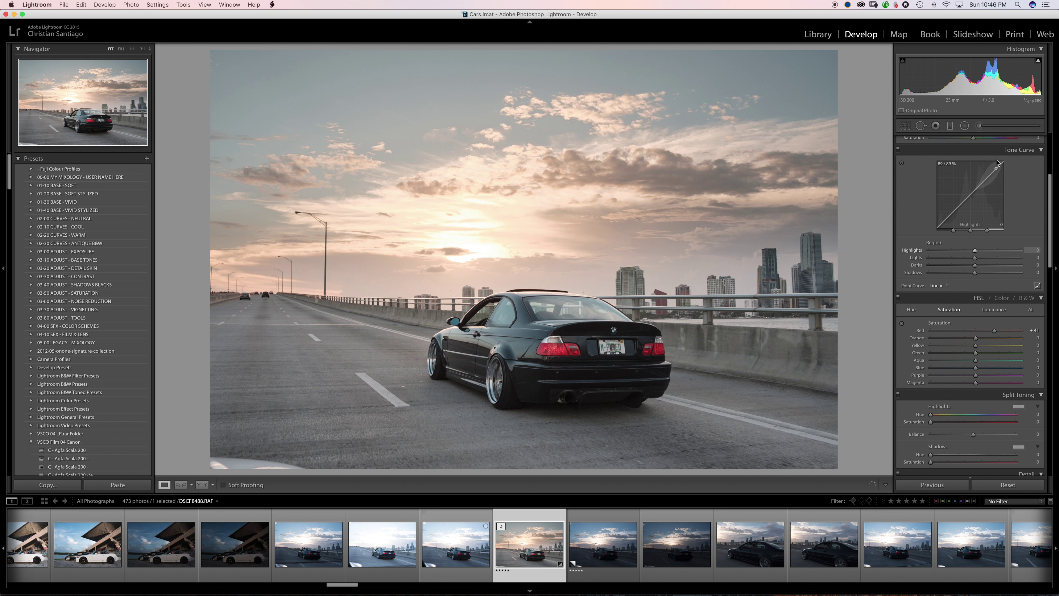
pyautogui.click(979, 125)
pyautogui.click(600, 358)
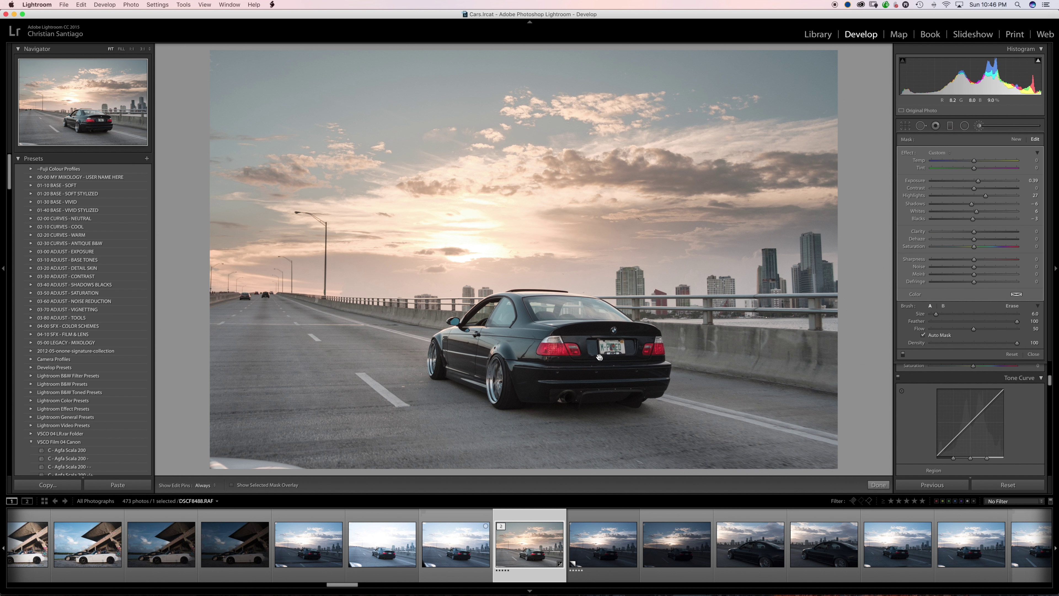
pyautogui.moveTo(600, 360)
pyautogui.click(878, 485)
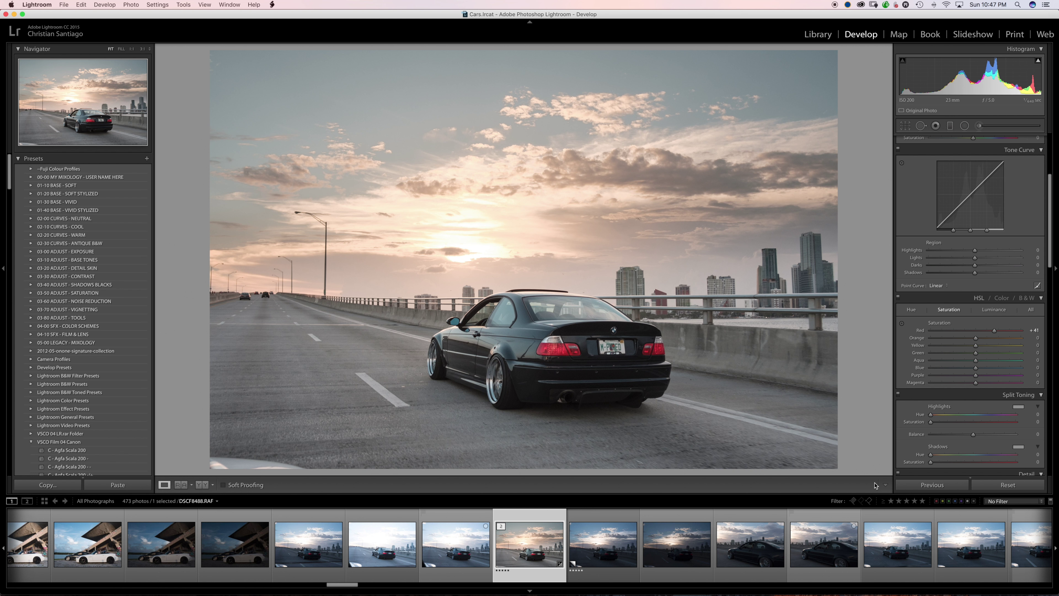
# Switch to Photoshop and prepare the Brush tool with a flow of 77%.
pyautogui.press('super+Tab')
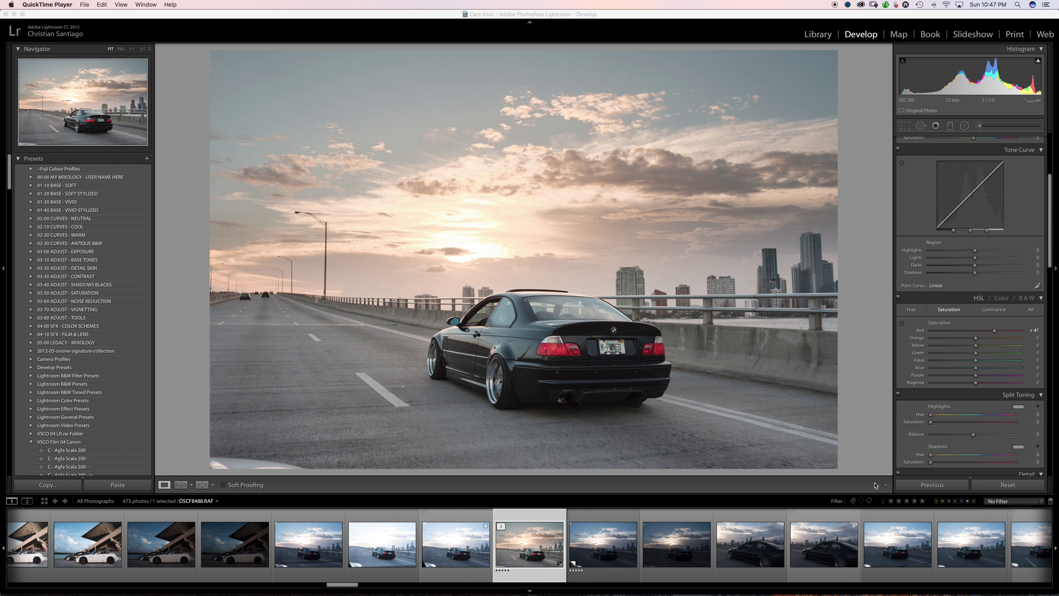
pyautogui.press('super+Tab')
pyautogui.press('super+Tab')
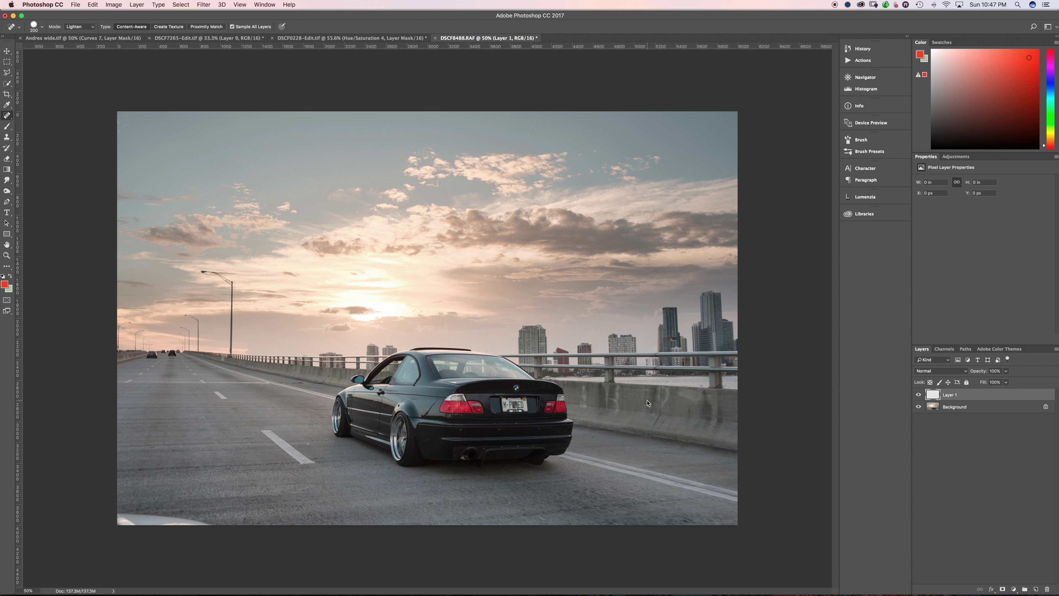
pyautogui.press('b')
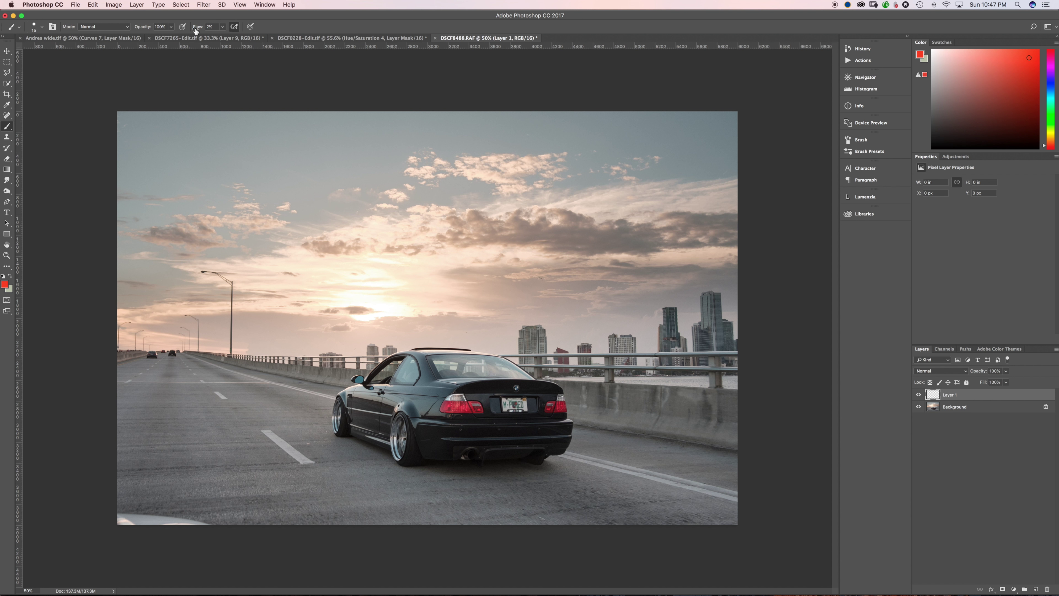
pyautogui.hotkey('shift', '7')
pyautogui.hotkey('shift', '7')
# Rename Layer 1 as Gameplan.
pyautogui.doubleClick(957, 394)
pyautogui.write('Gameplan')
pyautogui.press('Return')
# Enlarge the brush and mark in red the white car hood in the photo's lower-left corner and the area beside the front wheel.
pyautogui.press(']')
pyautogui.press(']')
pyautogui.press(']')
pyautogui.moveTo(313, 523); pyautogui.dragTo(76, 554)
pyautogui.moveTo(308, 438)
pyautogui.mouseDown()
pyautogui.moveTo(304, 445)
pyautogui.moveTo(337, 421)
pyautogui.mouseUp()
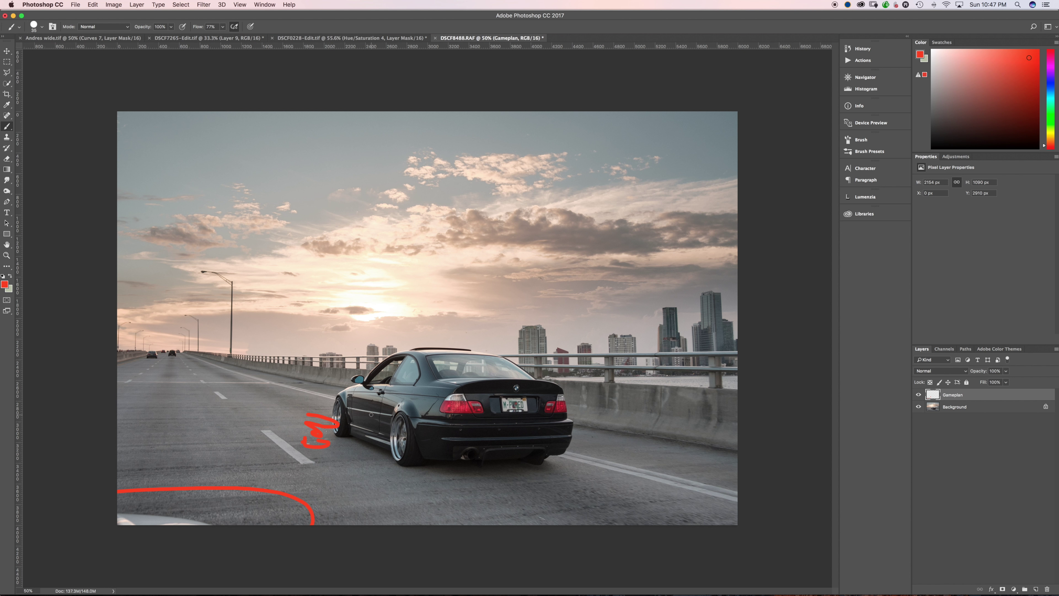
# Mark the dark spot on the fender above the rear wheel with a red dot on the Gameplan layer.
pyautogui.press('super+equal')
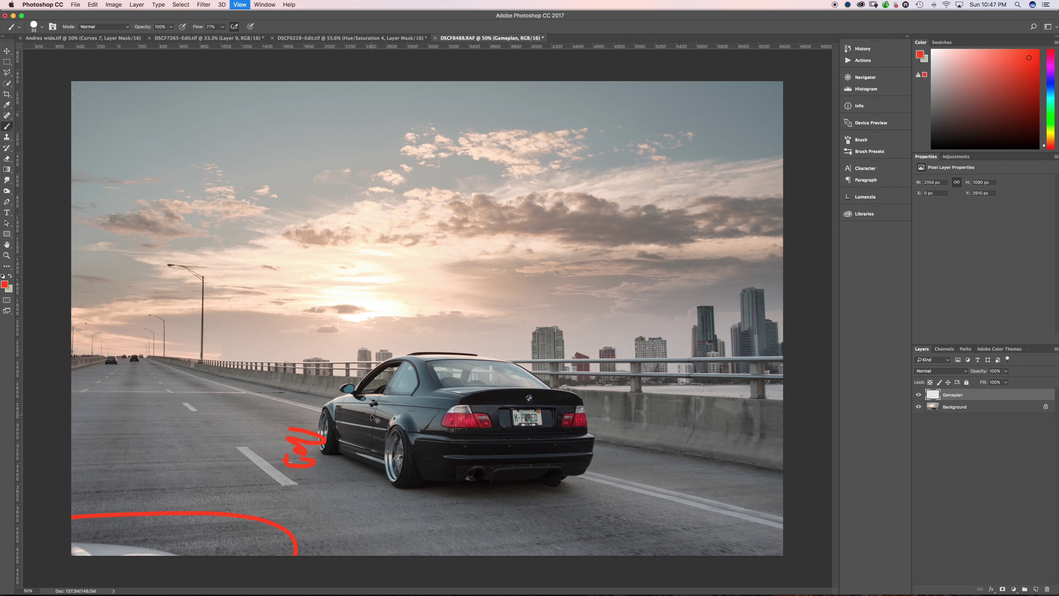
pyautogui.press('super+equal')
pyautogui.press('super+equal')
pyautogui.press('super+equal')
pyautogui.press('super+equal')
pyautogui.press('super+equal')
pyautogui.scroll(-10, 360, 417)
pyautogui.scroll(-10, 703, 496)
pyautogui.hscroll(-15, 703, 496)
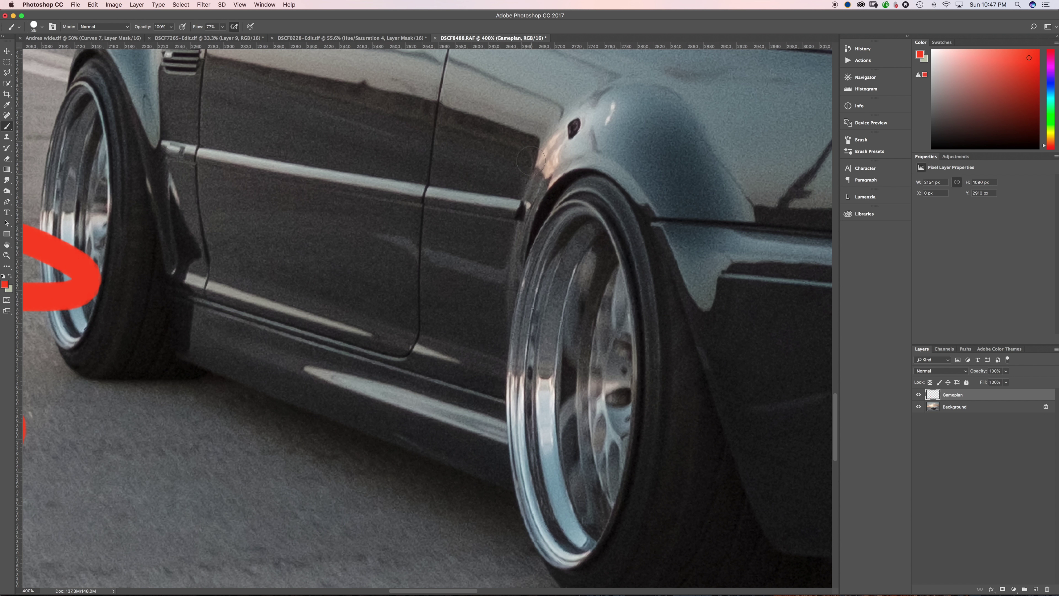
pyautogui.click(578, 127)
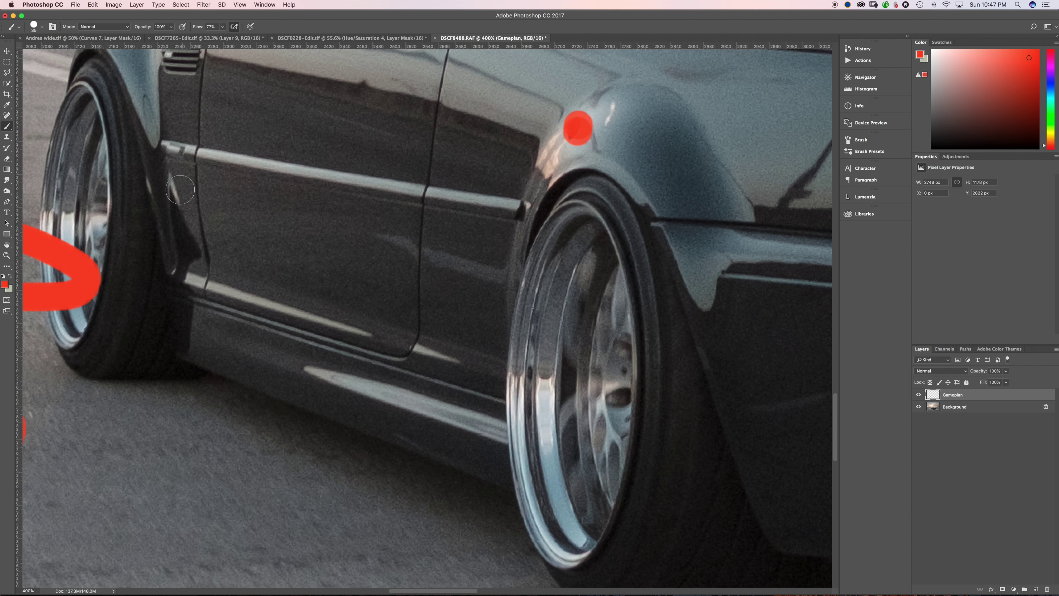
# Examine the car's side panels, licence plate and rear bumper for blemishes that need retouching.
pyautogui.scroll(5, 180, 190)
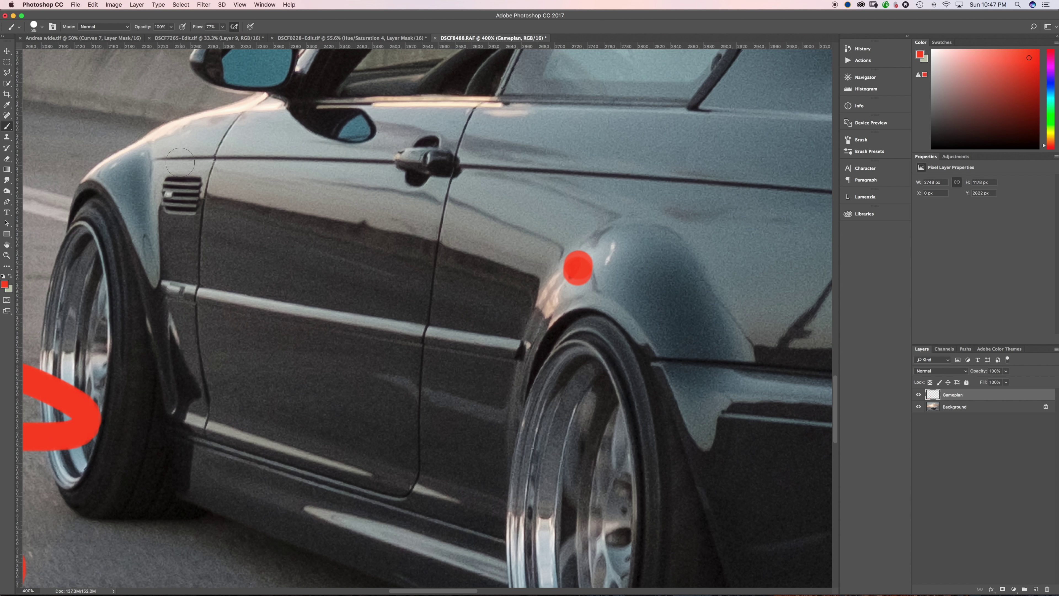
pyautogui.press('super+minus')
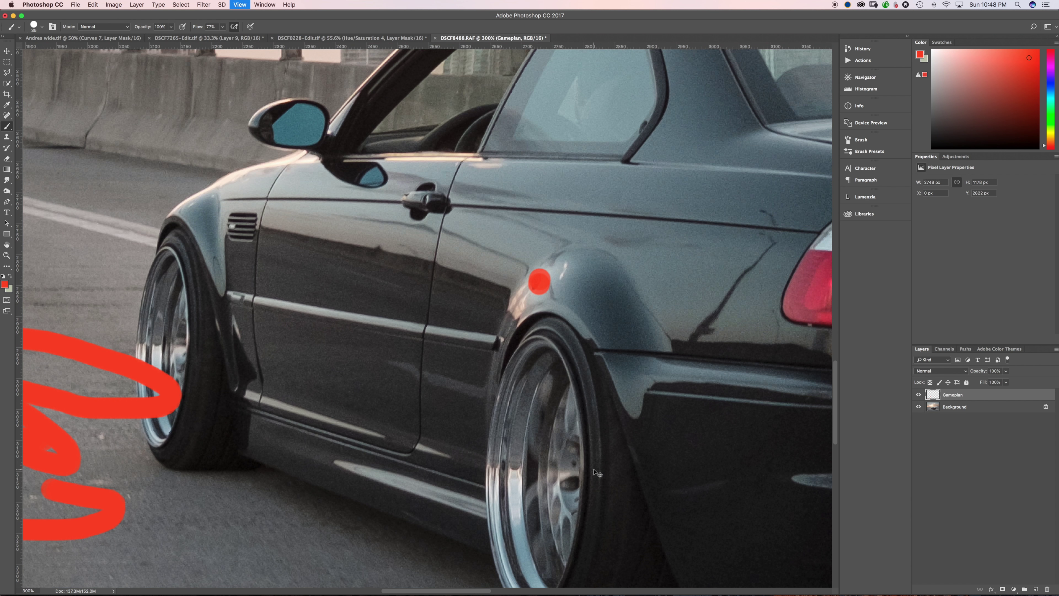
pyautogui.press('super+minus')
pyautogui.press('super+minus')
pyautogui.press('super+minus')
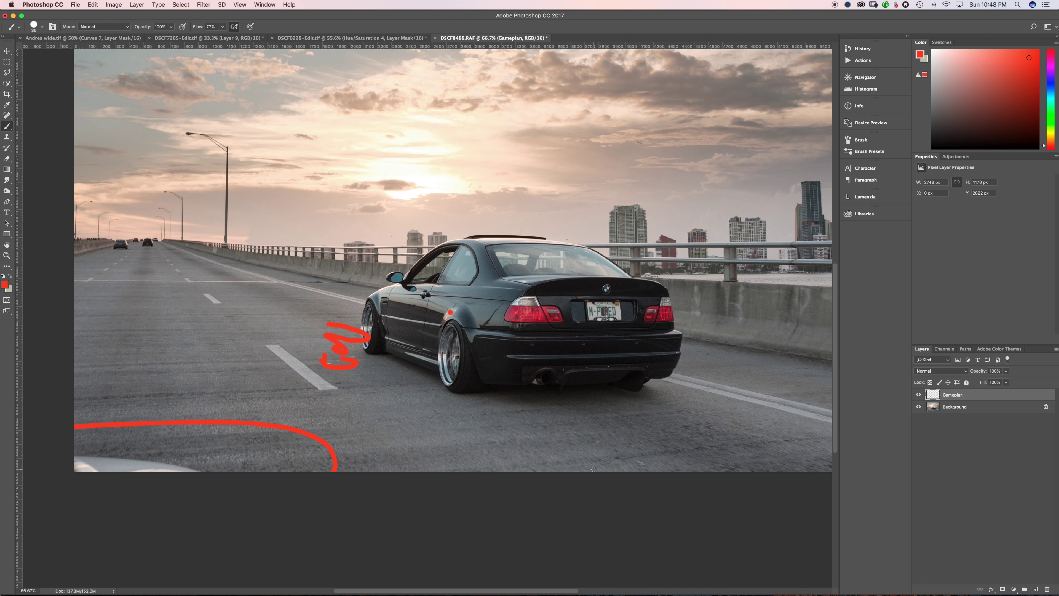
pyautogui.scroll(3, 626, 316)
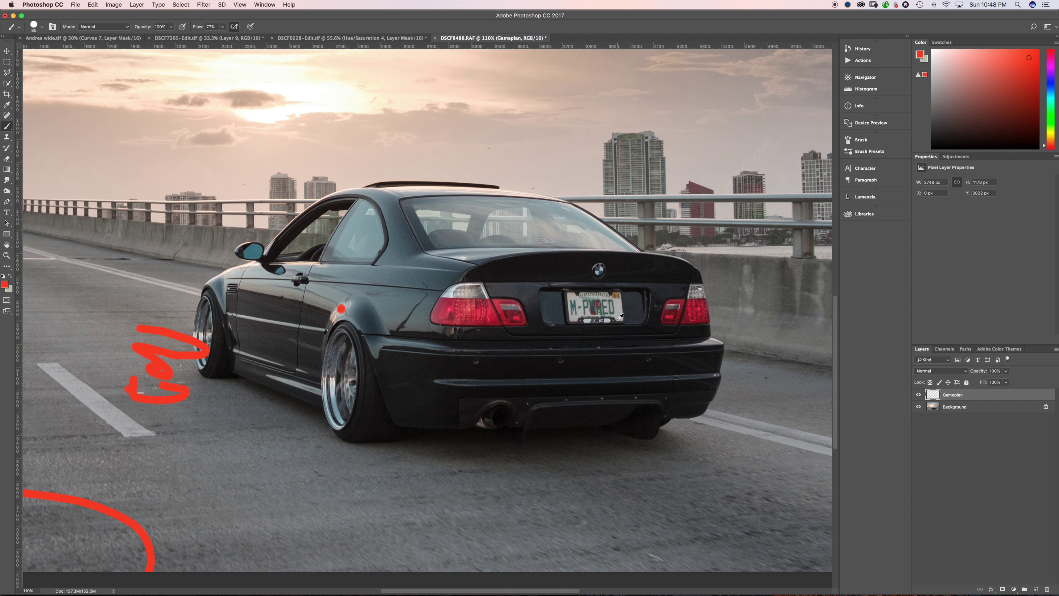
pyautogui.scroll(4, 621, 317)
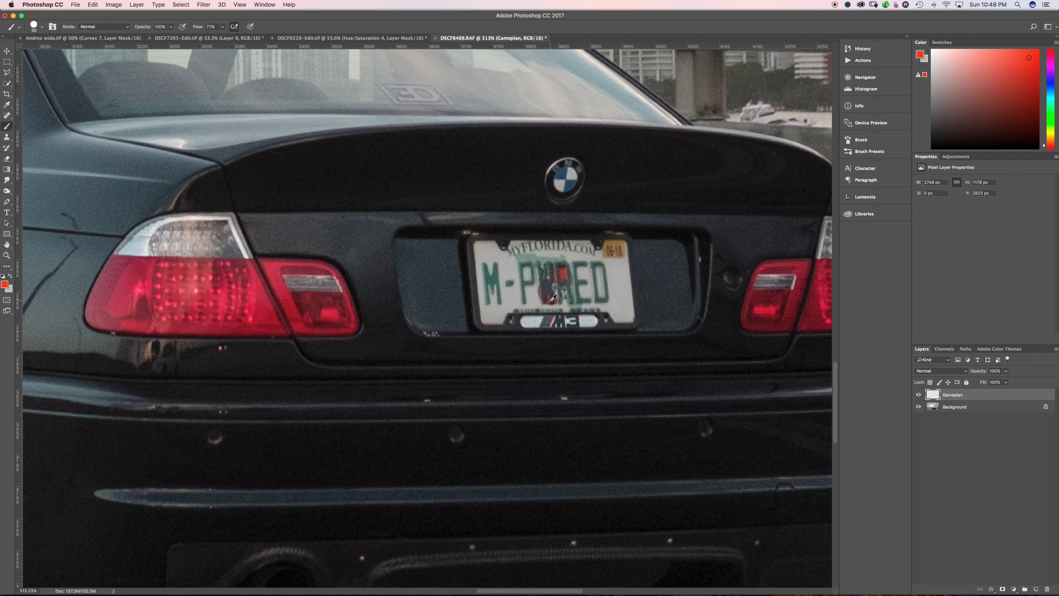
pyautogui.scroll(-6, 554, 297)
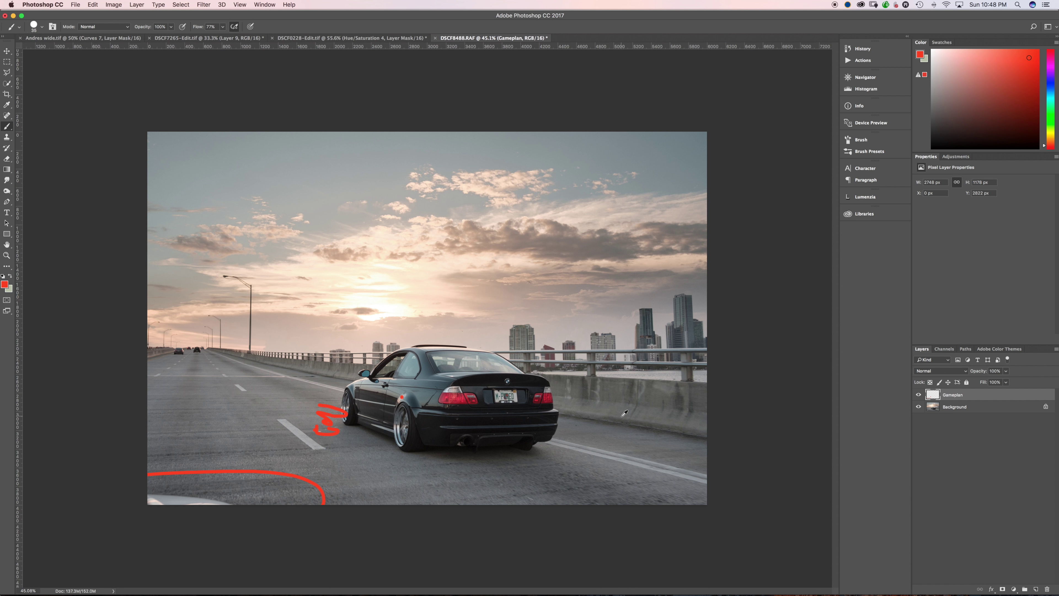
# Shrink the brush and paint a horizontal red stroke over the dark crack in the road beside the concrete barrier.
pyautogui.scroll(8, 325, 378)
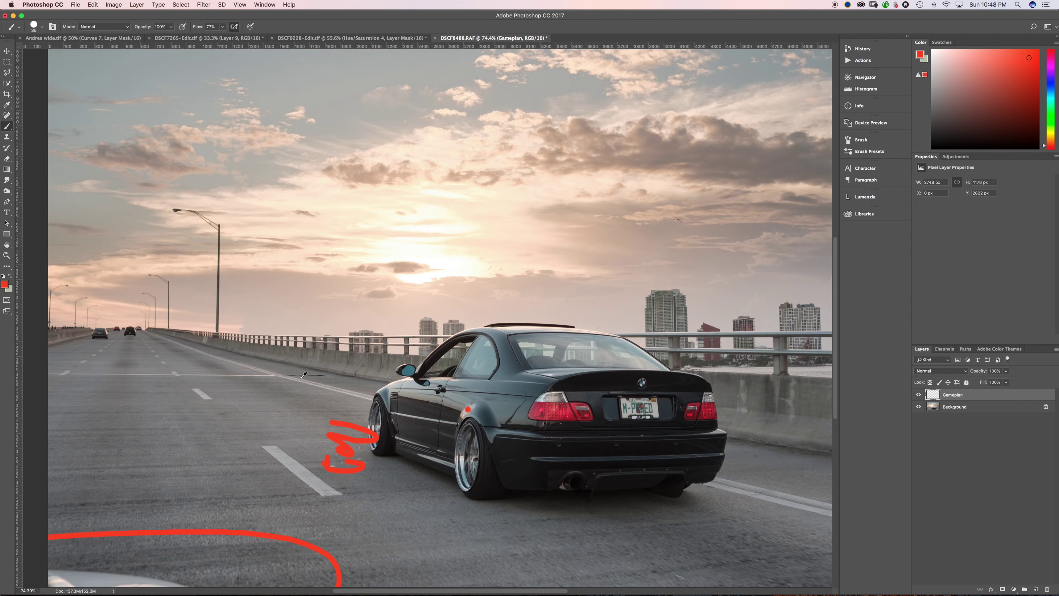
pyautogui.press('[')
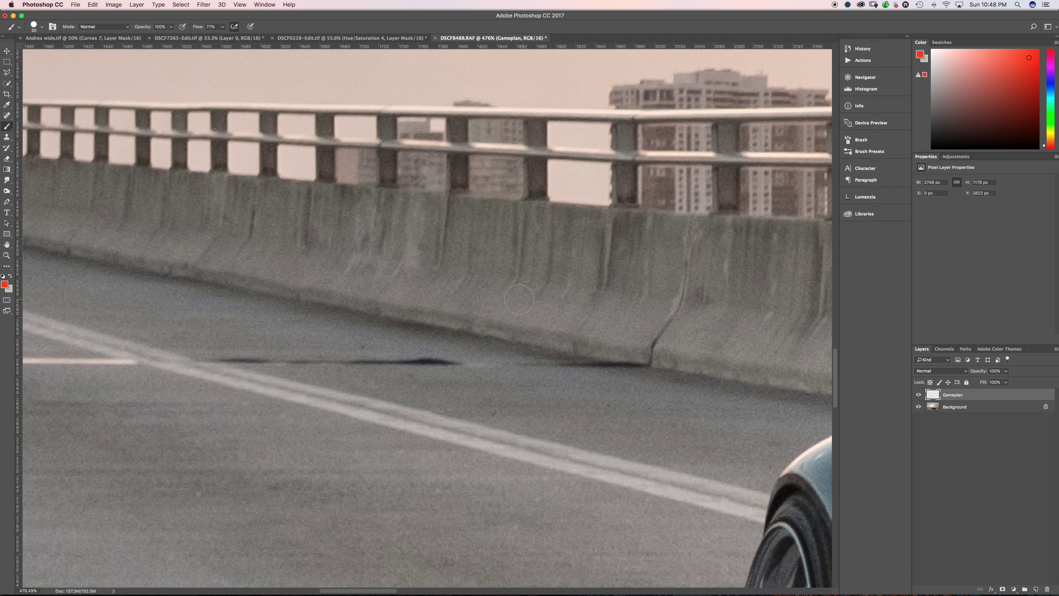
pyautogui.moveTo(165, 362)
pyautogui.mouseDown()
pyautogui.moveTo(593, 361)
pyautogui.moveTo(658, 345)
pyautogui.mouseUp()
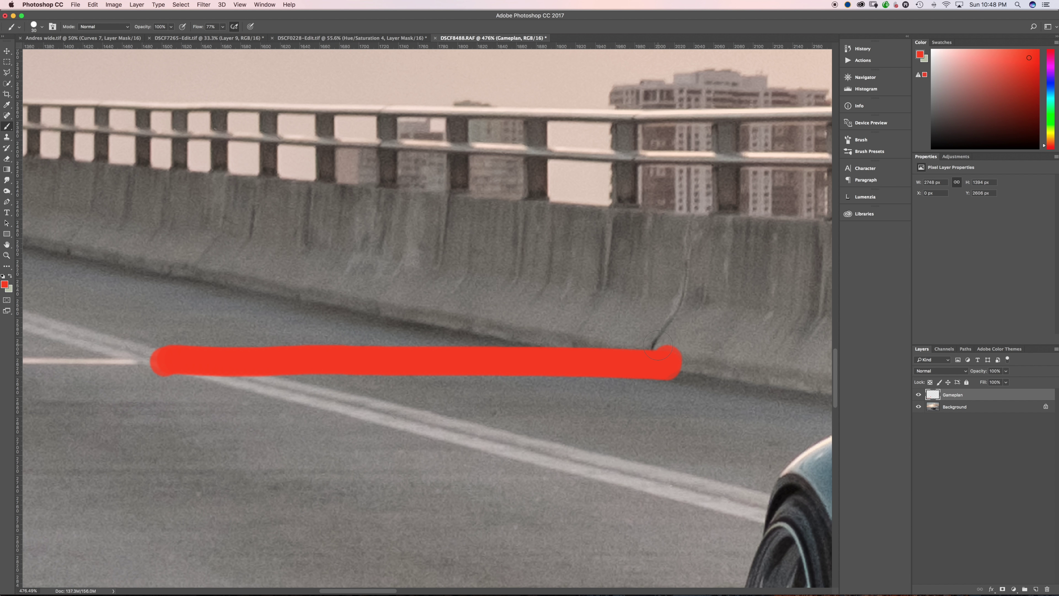
pyautogui.scroll(-8, 659, 345)
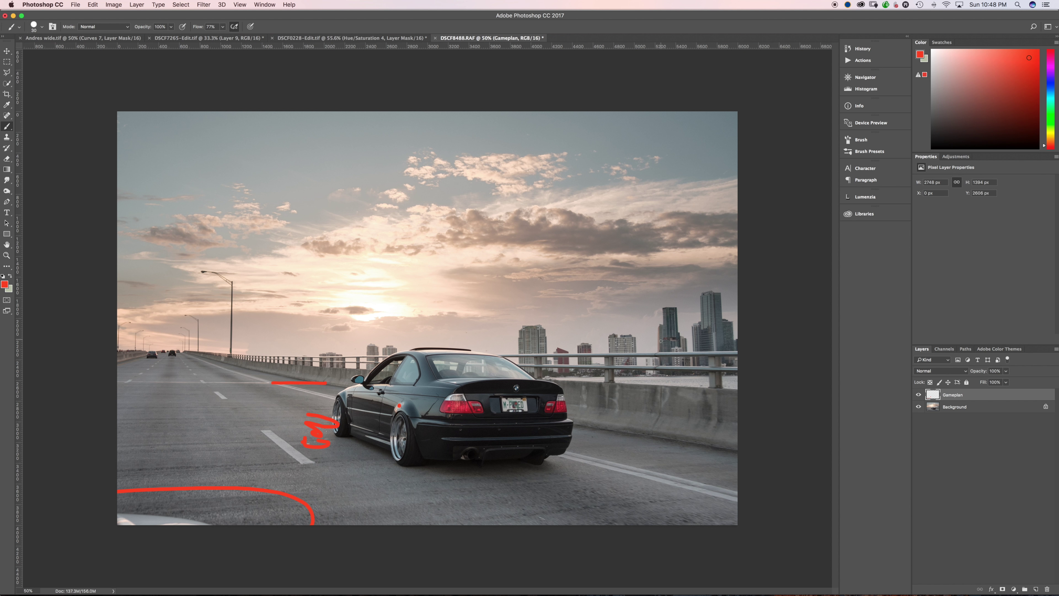
# Change the foreground colour from red to blue, hex 1683e9.
pyautogui.click(3, 284)
pyautogui.moveTo(694, 438); pyautogui.dragTo(694, 429)
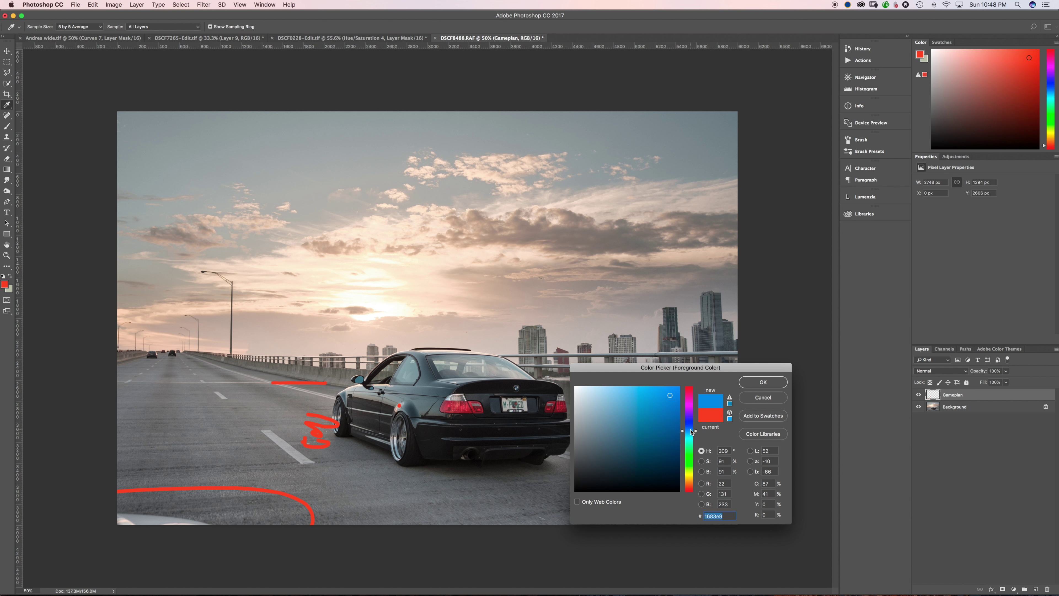
pyautogui.click(748, 382)
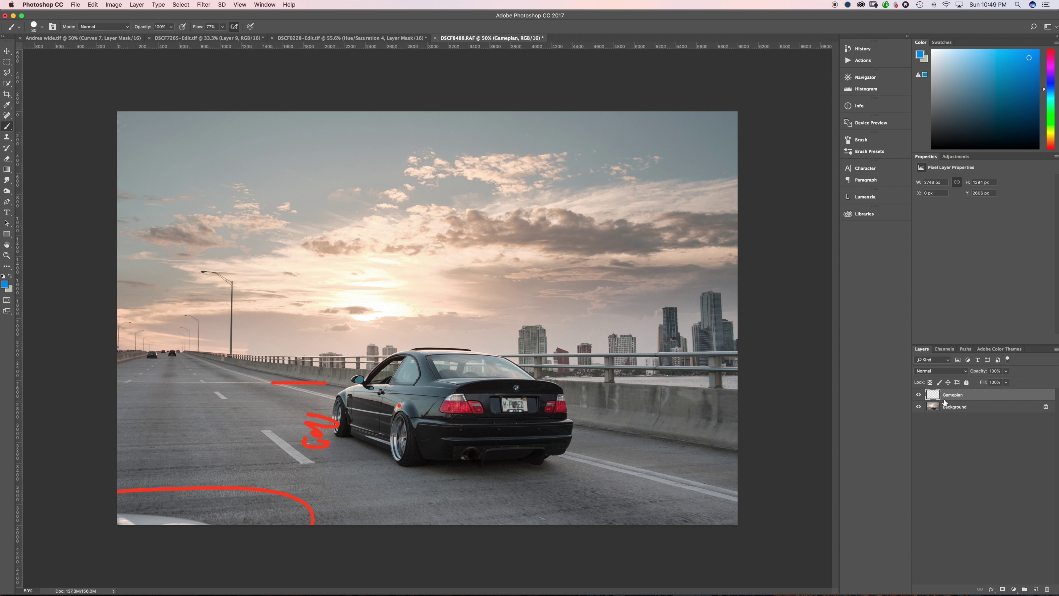
# Hide the Gameplan layer and heal away the white car hood in the photo's lower-left corner on a new layer.
pyautogui.click(918, 394)
pyautogui.click(1035, 589)
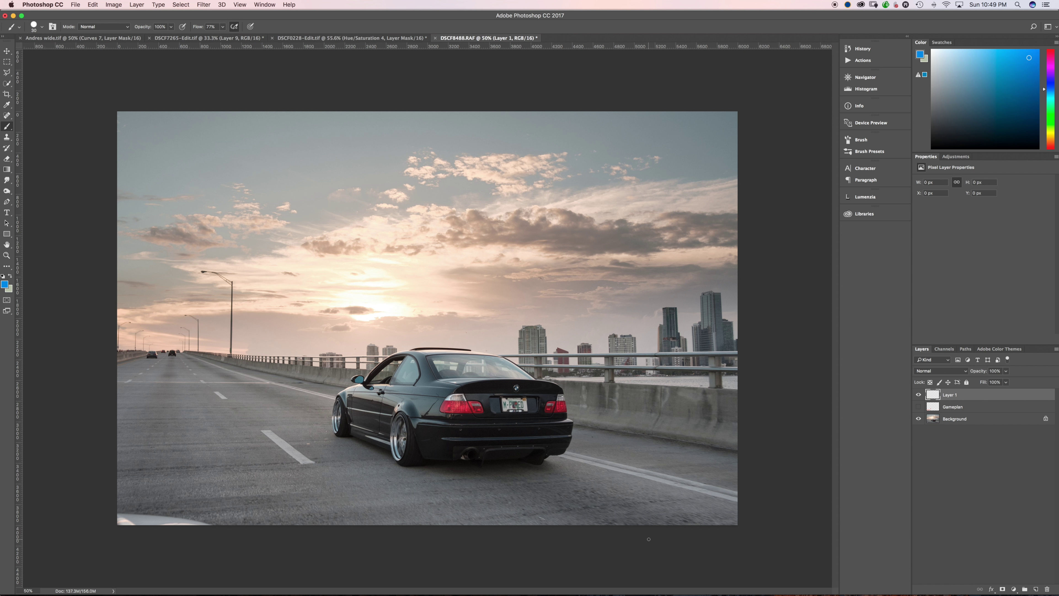
pyautogui.press('j')
pyautogui.moveTo(217, 520); pyautogui.dragTo(101, 524)
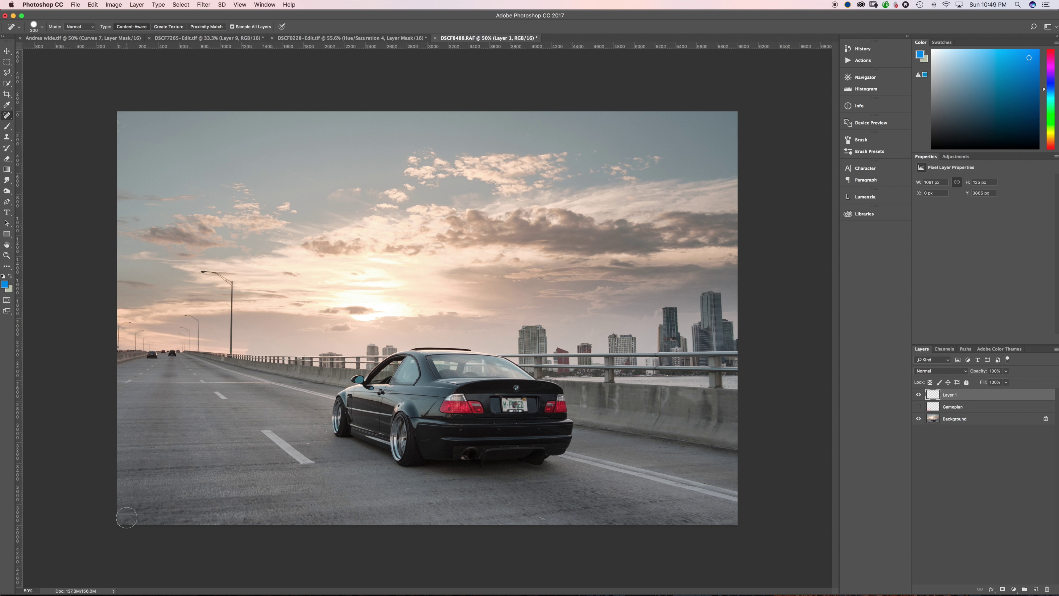
pyautogui.press('e')
pyautogui.moveTo(233, 512); pyautogui.dragTo(52, 510)
pyautogui.press('s')
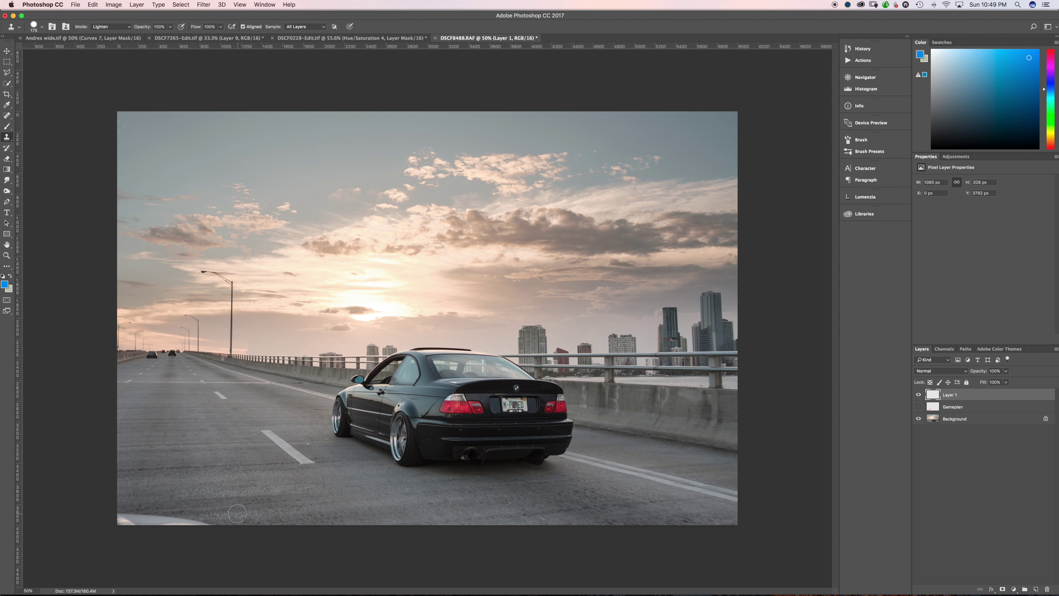
pyautogui.press('j')
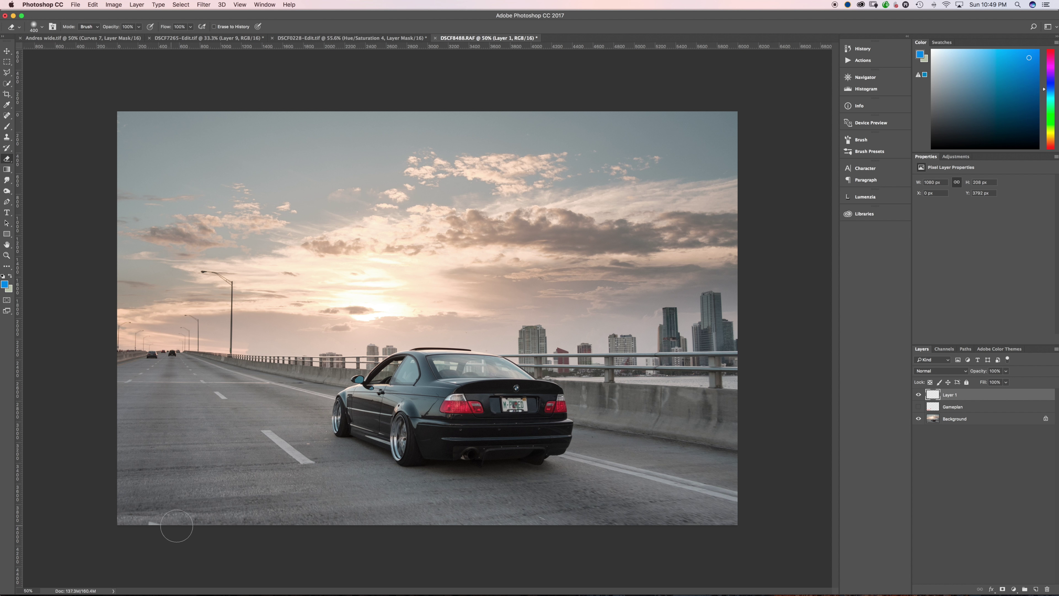
pyautogui.moveTo(166, 525); pyautogui.dragTo(119, 522)
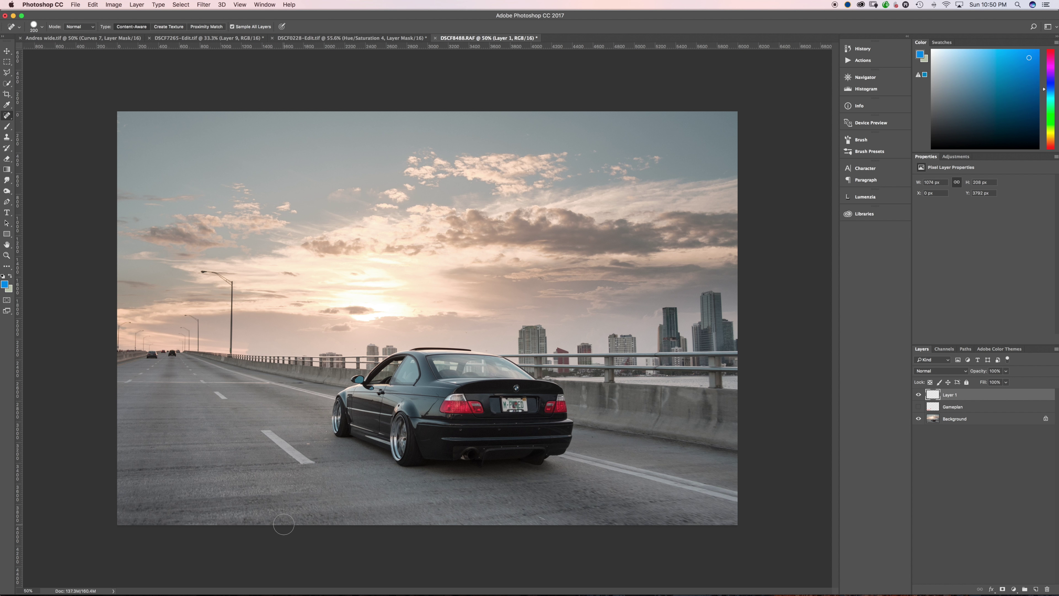
# Shrink the Spot Healing Brush and remove small blemishes from the road beside the front wheel.
pyautogui.press('[')
pyautogui.press('[')
pyautogui.press('[')
pyautogui.press('[')
pyautogui.press('[')
pyautogui.press('[')
pyautogui.press('[')
pyautogui.press('[')
pyautogui.press('[')
pyautogui.press('[')
pyautogui.press('[')
pyautogui.press('[')
pyautogui.scroll(5, 308, 440)
pyautogui.click(318, 462)
pyautogui.click(346, 453)
# Clone clean paint over the dark spot on the fender above the rear wheel with a much smaller Clone Stamp.
pyautogui.press('s')
pyautogui.scroll(6, 726, 286)
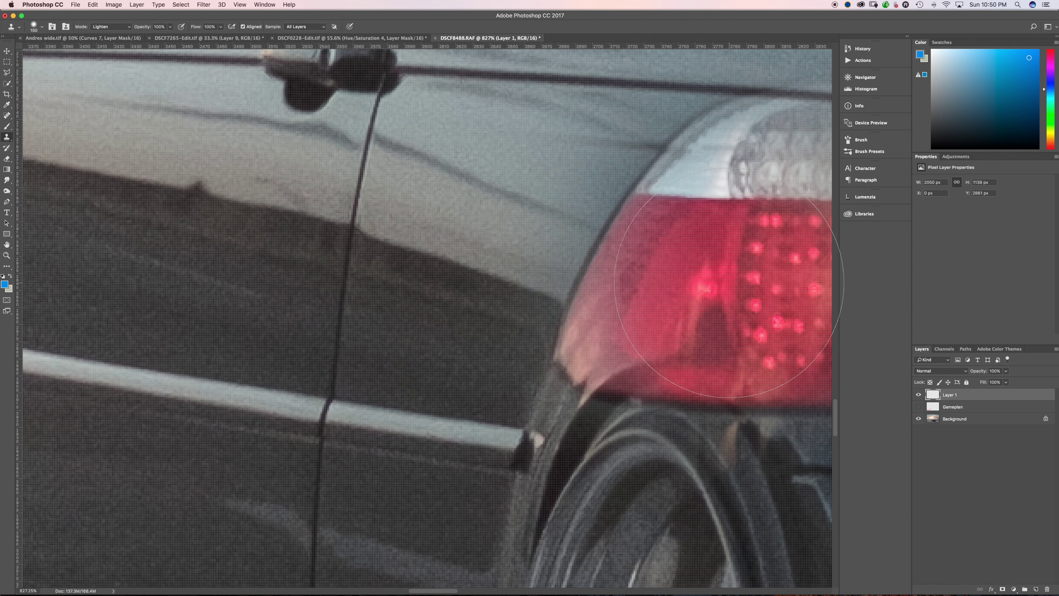
pyautogui.press('[')
pyautogui.press('[')
pyautogui.press('[')
pyautogui.press('[')
pyautogui.press('[')
pyautogui.press('[')
pyautogui.press('[')
pyautogui.press('[')
pyautogui.press('[')
pyautogui.press('[')
pyautogui.press('[')
pyautogui.press('[')
pyautogui.press('[')
pyautogui.keyDown('alt'); pyautogui.click(641, 321); pyautogui.keyUp('alt')
pyautogui.moveTo(635, 284)
pyautogui.mouseDown()
pyautogui.moveTo(637, 323)
pyautogui.moveTo(644, 281)
pyautogui.moveTo(657, 277)
pyautogui.moveTo(617, 270)
pyautogui.moveTo(652, 252)
pyautogui.moveTo(666, 256)
pyautogui.moveTo(643, 279)
pyautogui.mouseUp()
pyautogui.press('e')
pyautogui.press('s')
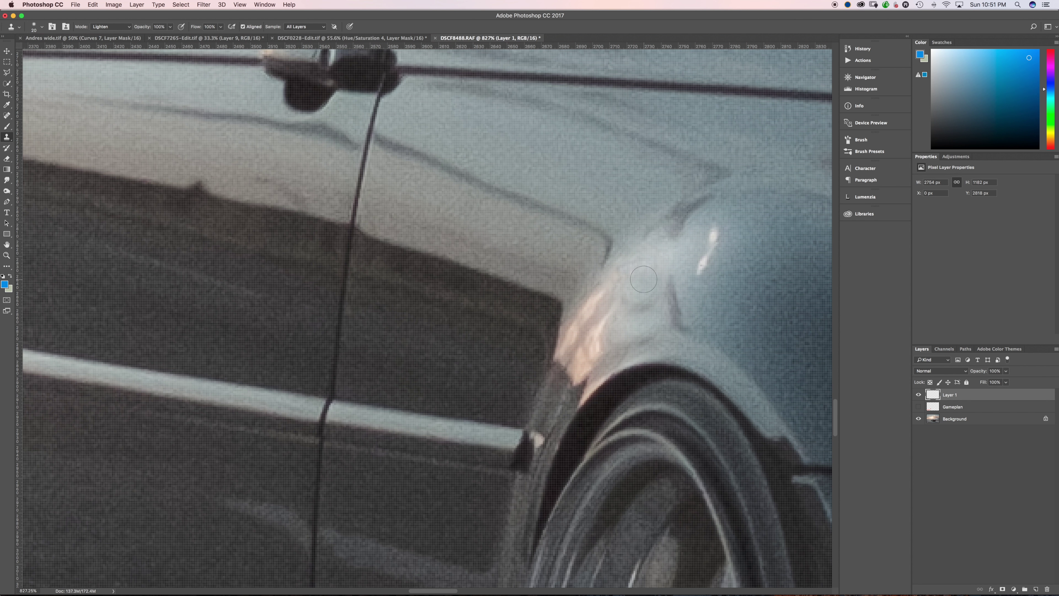
# Reduce the Clone Stamp's size slightly and set its flow to 23%.
pyautogui.press('[')
pyautogui.hotkey('shift', '2')
pyautogui.hotkey('shift', '3')
pyautogui.scroll(-10, 647, 305)
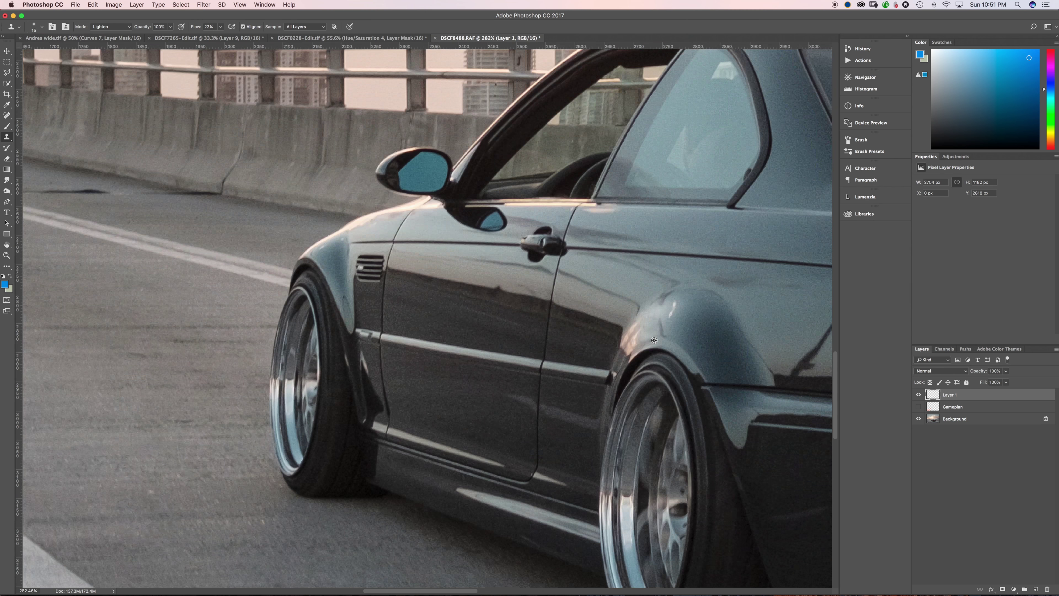
# Heal the speck at the right end of the rear bumper with the Spot Healing Brush.
pyautogui.scroll(-5, 654, 340)
pyautogui.scroll(10, 554, 429)
pyautogui.press('j')
pyautogui.moveTo(557, 437); pyautogui.dragTo(554, 429)
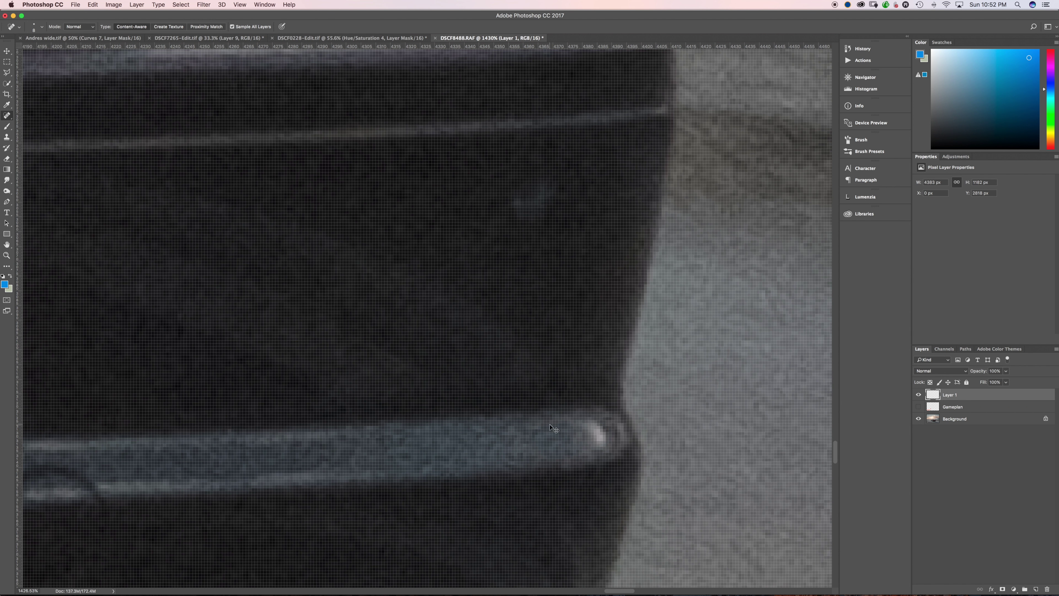
pyautogui.press(']')
# Clean up the specks on the trunk edge and bumper trim below the licence plate by healing and cloning.
pyautogui.scroll(-5, 516, 428)
pyautogui.scroll(5, 269, 315)
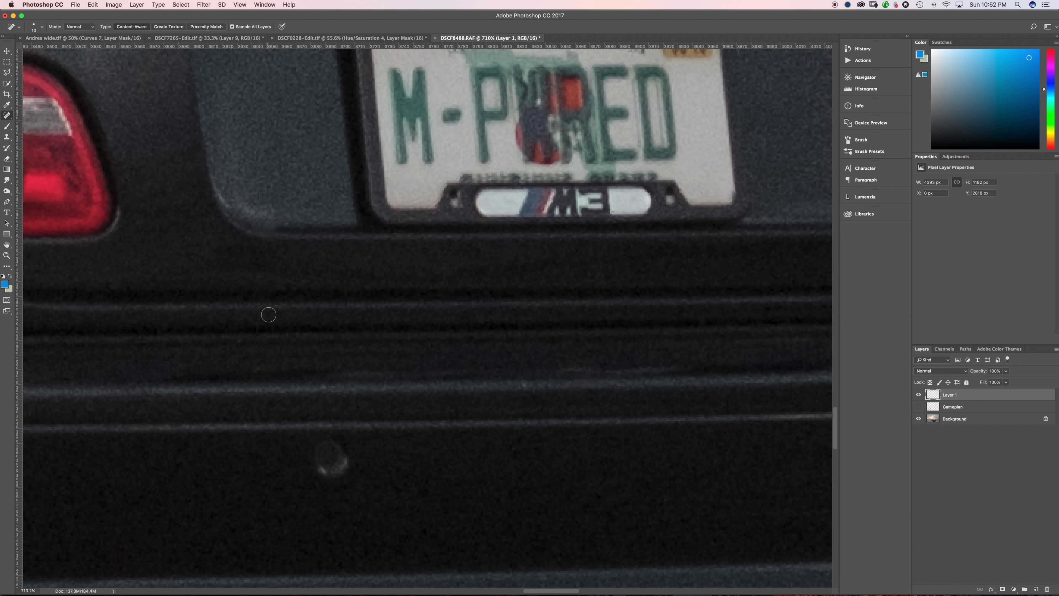
pyautogui.press('s')
pyautogui.keyDown('alt'); pyautogui.click(278, 233); pyautogui.keyUp('alt')
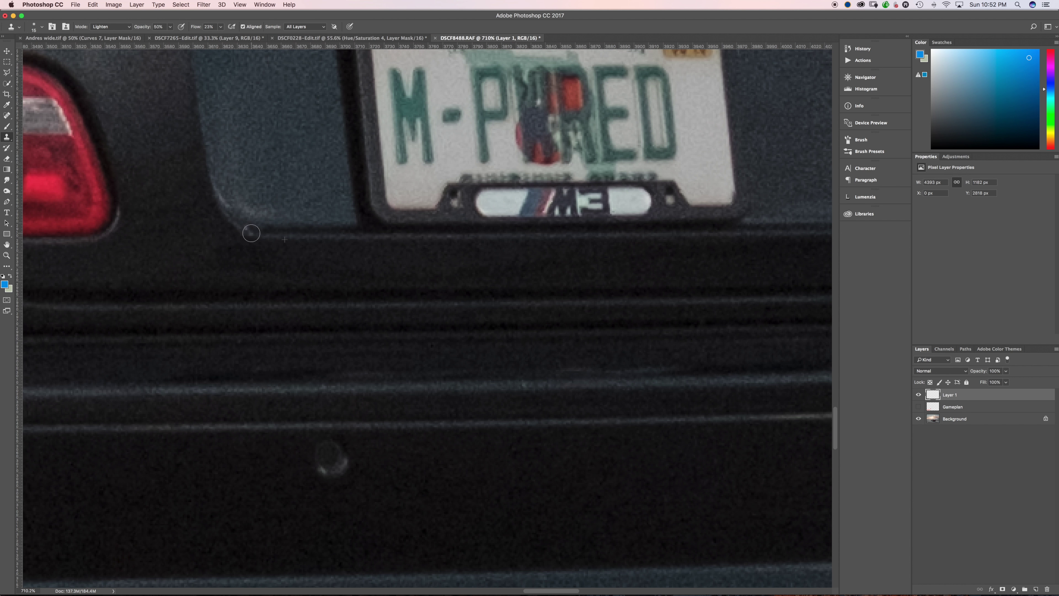
pyautogui.press('j')
pyautogui.scroll(-5, 244, 228)
pyautogui.scroll(4, 625, 349)
pyautogui.scroll(-6, 558, 426)
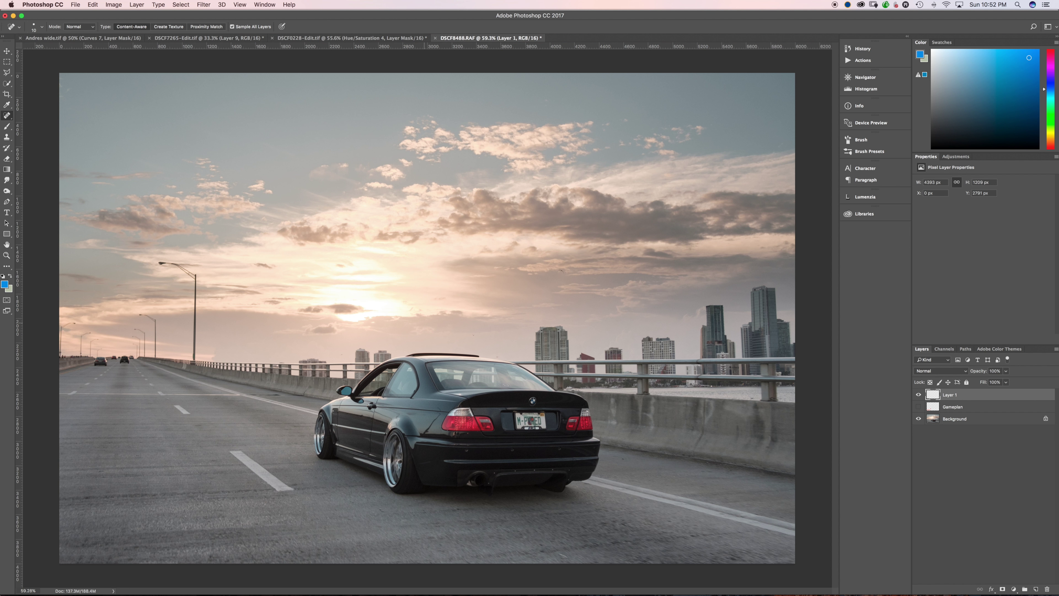
# Run the Dodge and Burn actions from the Retouching set to add two Curves layers with black masks.
pyautogui.click(848, 61)
pyautogui.click(774, 85)
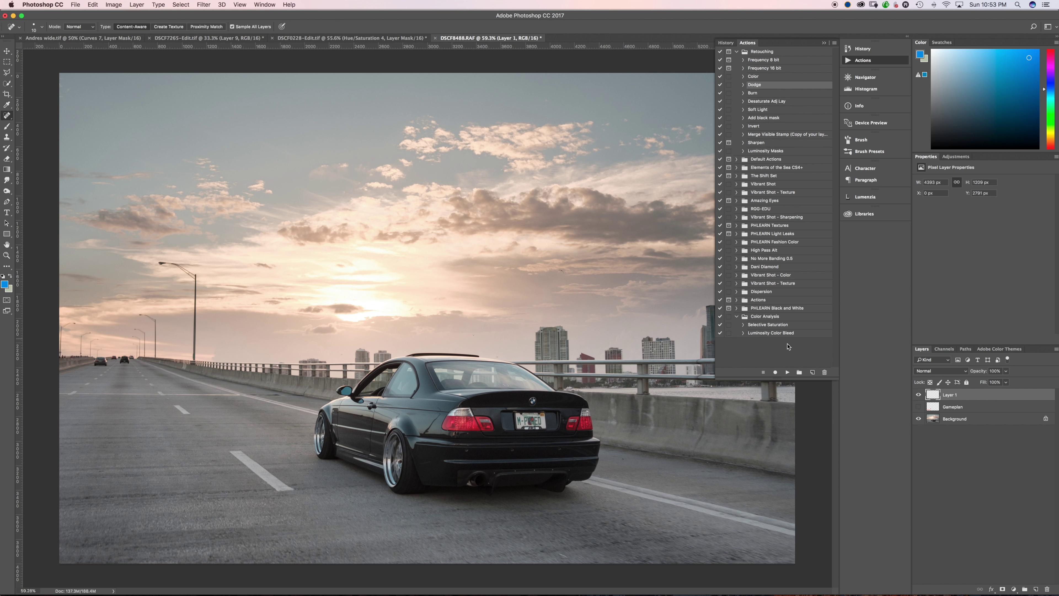
pyautogui.click(787, 372)
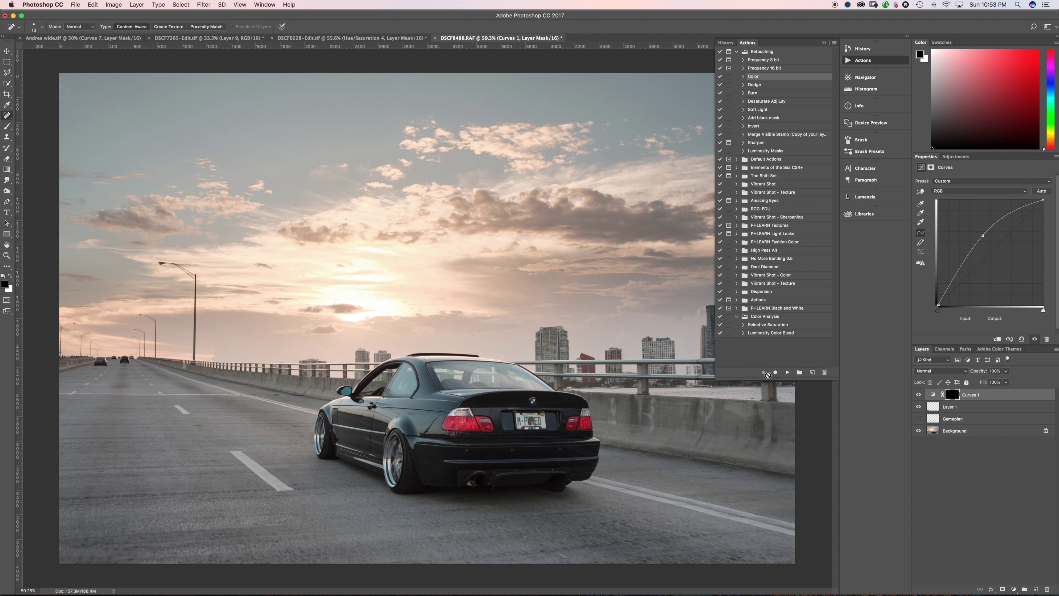
pyautogui.click(770, 93)
pyautogui.click(788, 372)
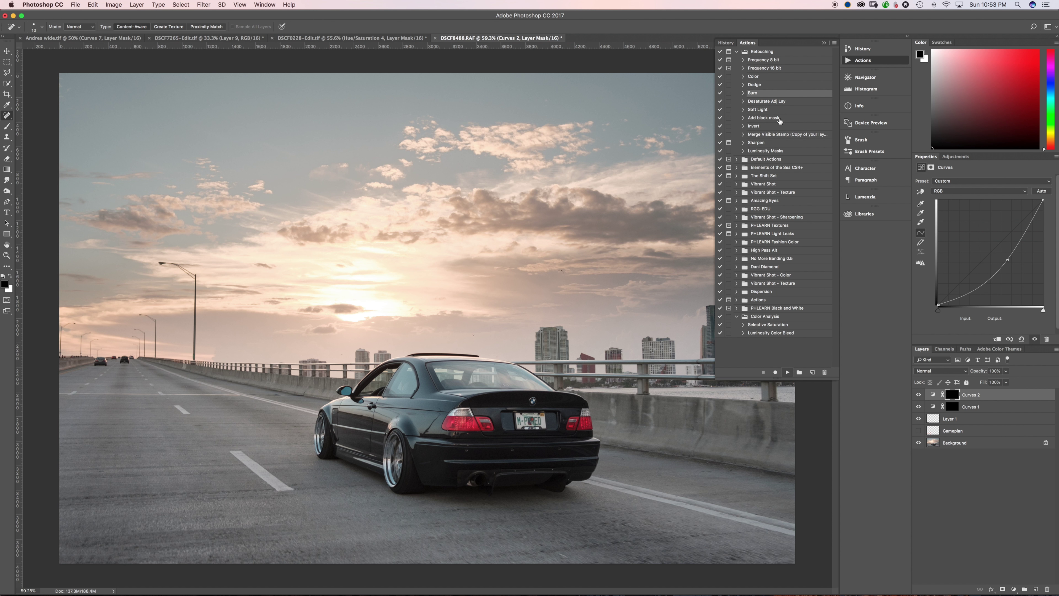
# Run the Color action and fill its new Color-mode layer with black at 100% opacity.
pyautogui.click(757, 77)
pyautogui.click(787, 372)
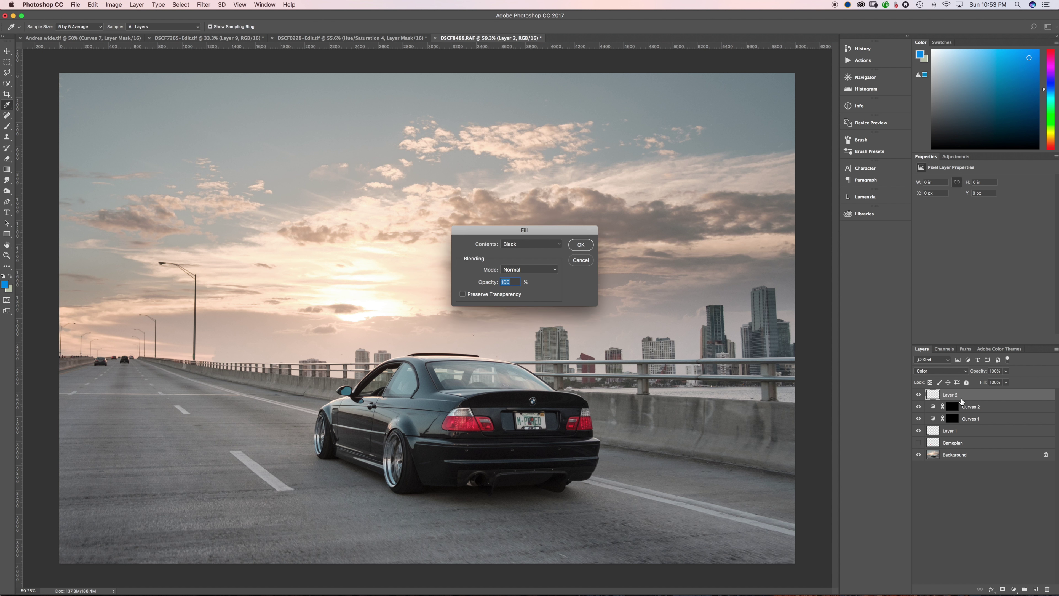
pyautogui.press('Return')
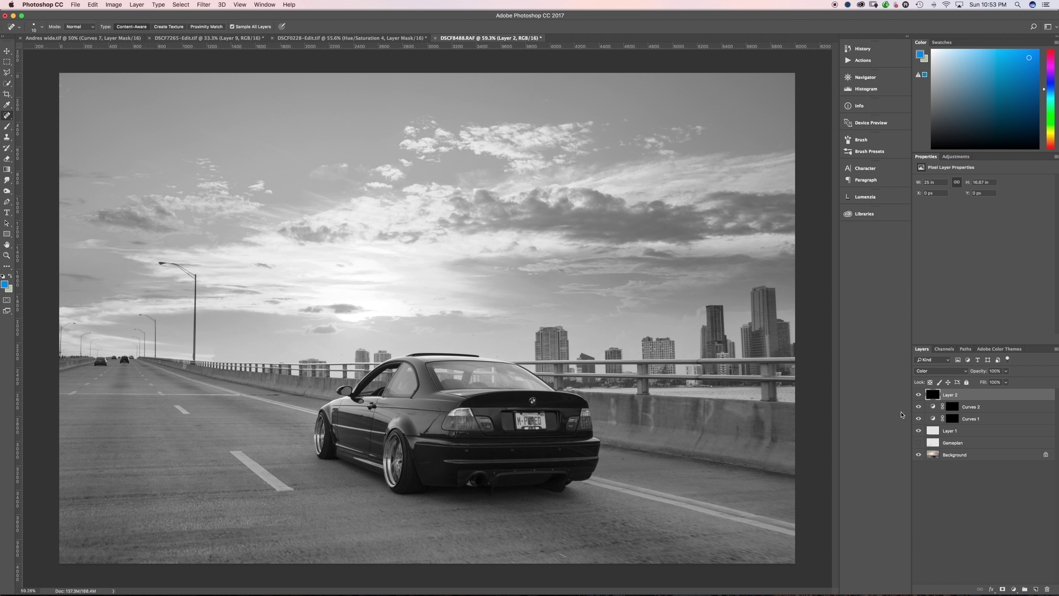
pyautogui.click(952, 419)
pyautogui.click(934, 418)
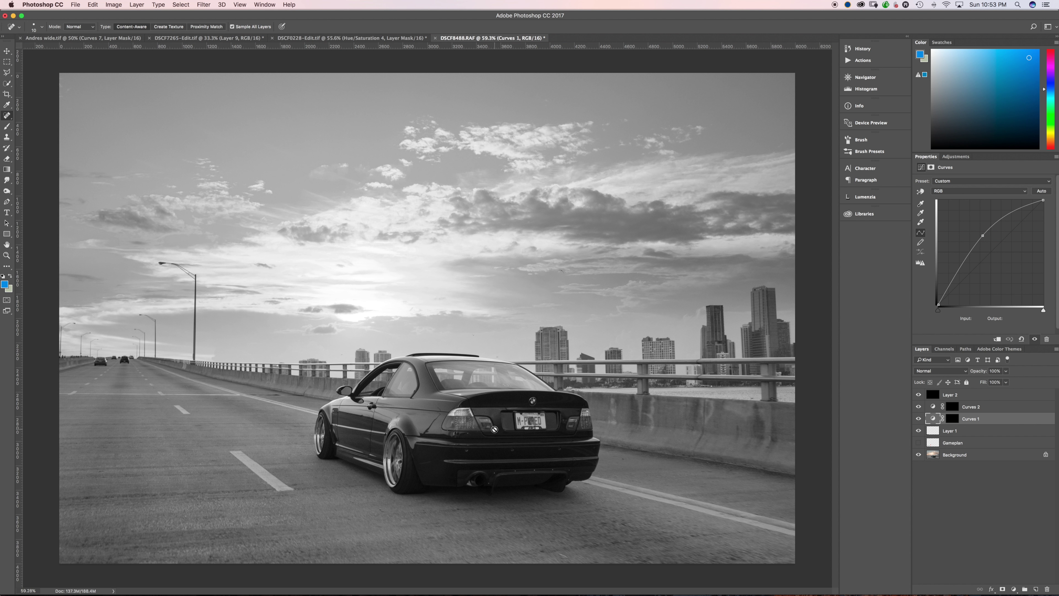
# Add a Curves adjustment layer above Layer 2, blended in Multiply mode at 29% opacity.
pyautogui.click(976, 394)
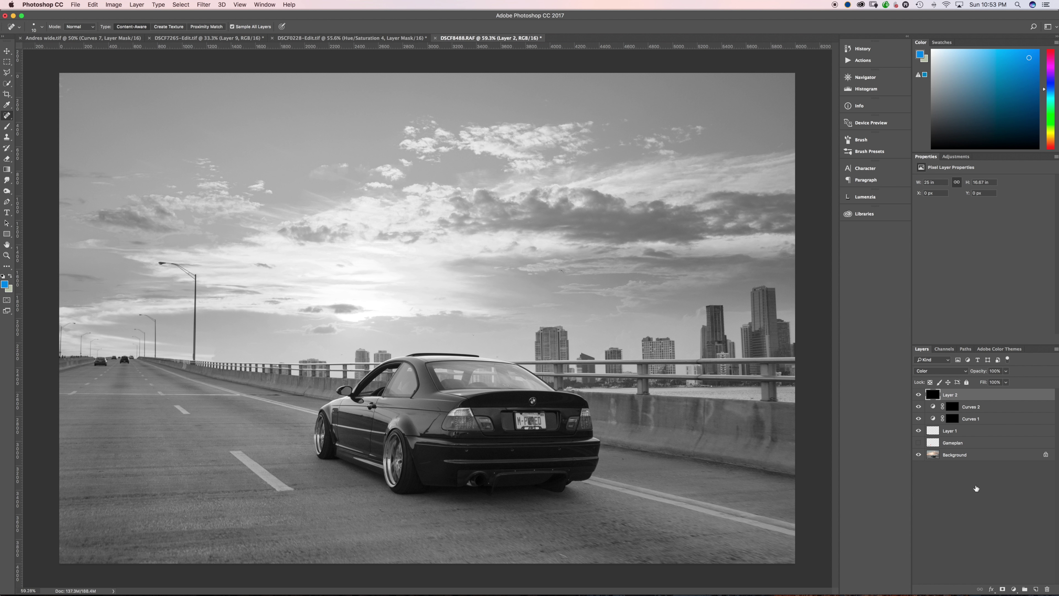
pyautogui.click(1014, 589)
pyautogui.click(1011, 474)
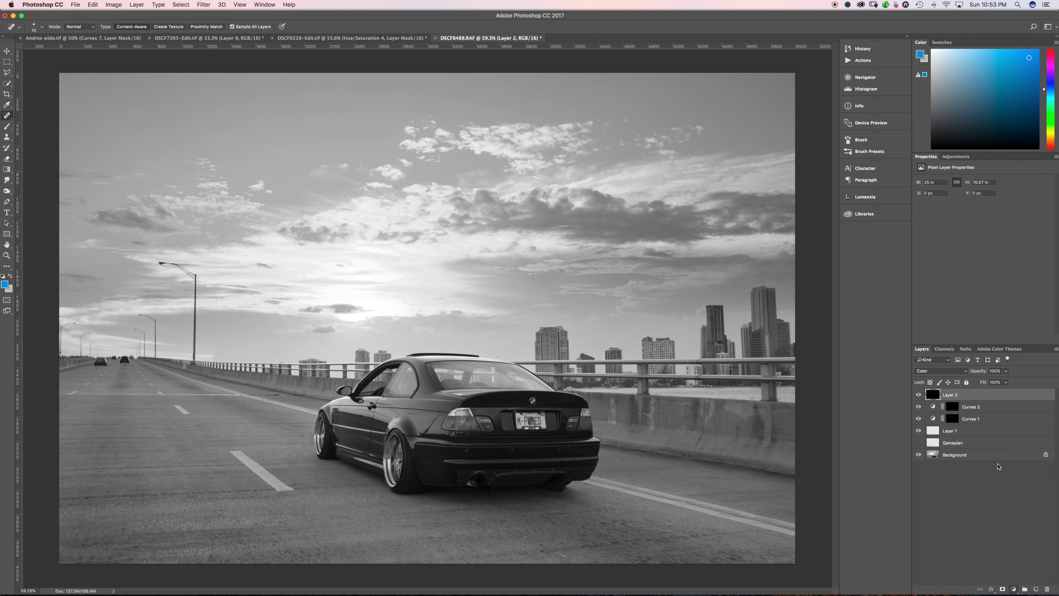
pyautogui.click(947, 373)
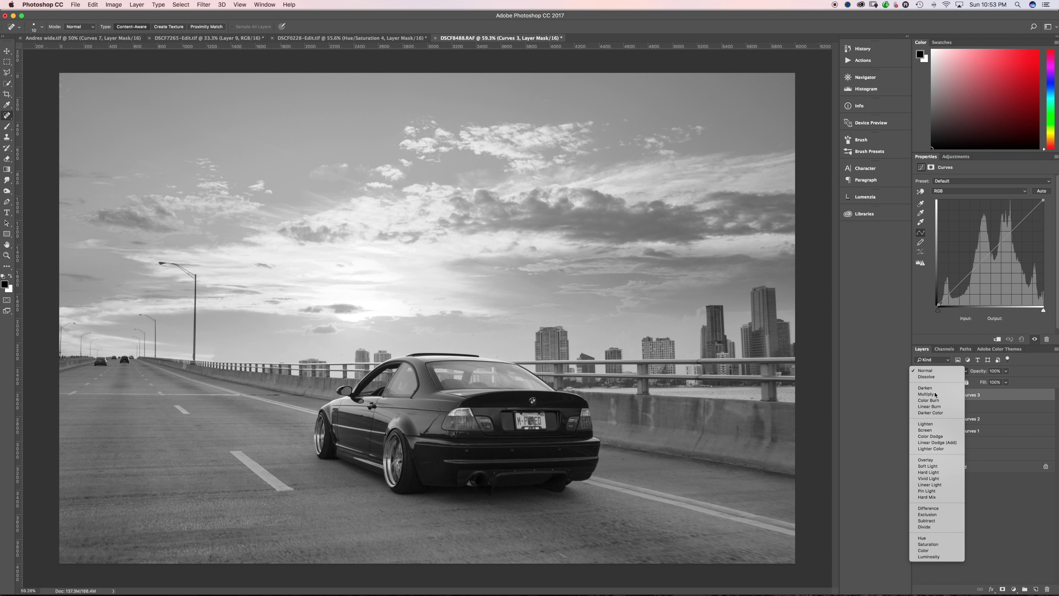
pyautogui.click(926, 394)
pyautogui.moveTo(981, 373)
pyautogui.mouseDown()
pyautogui.moveTo(955, 375)
pyautogui.moveTo(978, 375)
pyautogui.mouseUp()
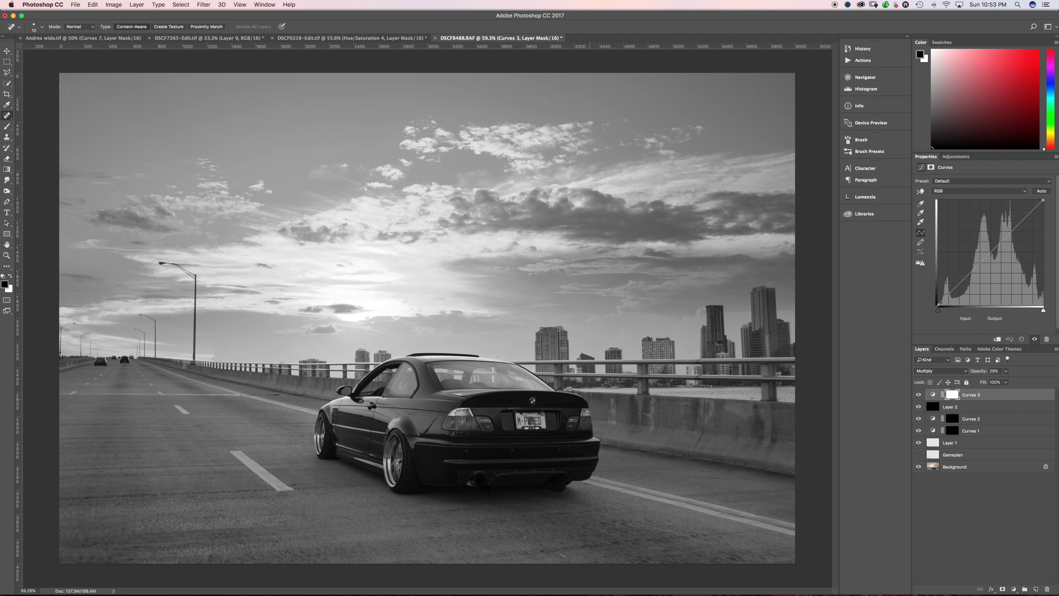
# Target the Curves 1 layer mask and set the Brush tool's flow to 4%.
pyautogui.click(952, 420)
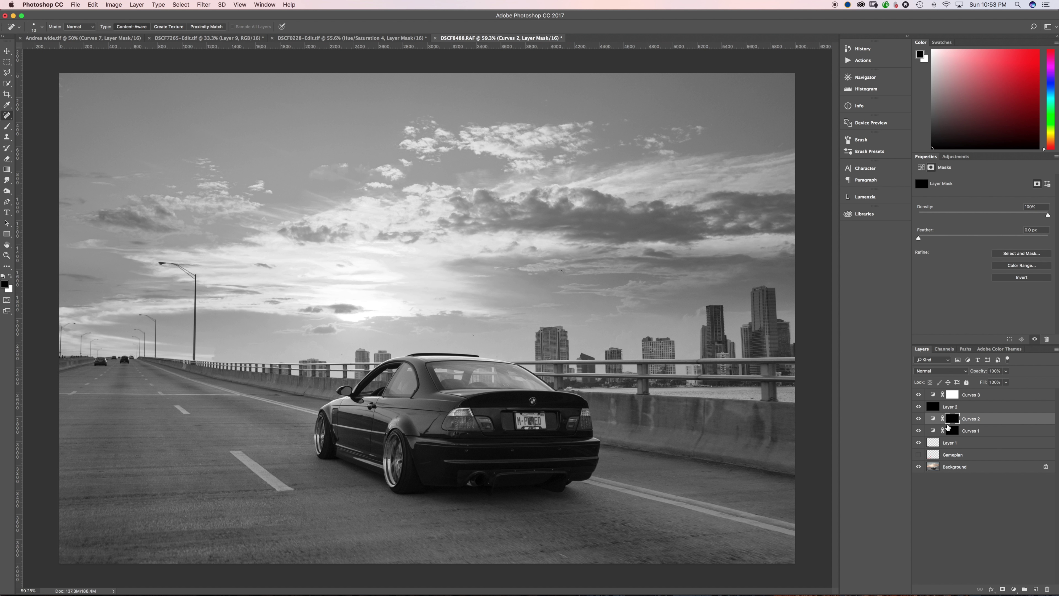
pyautogui.click(932, 419)
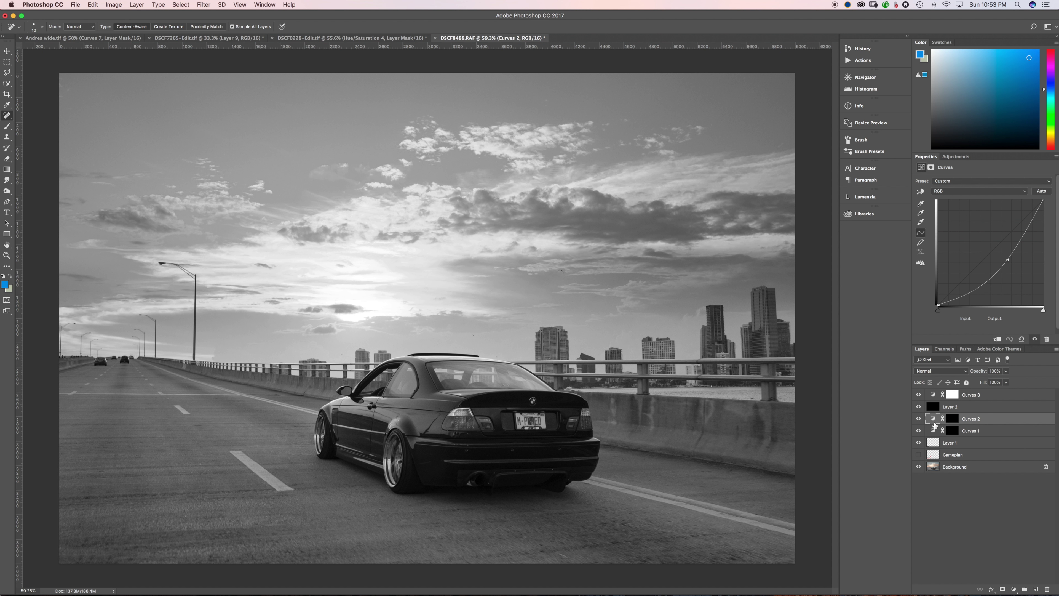
pyautogui.click(934, 433)
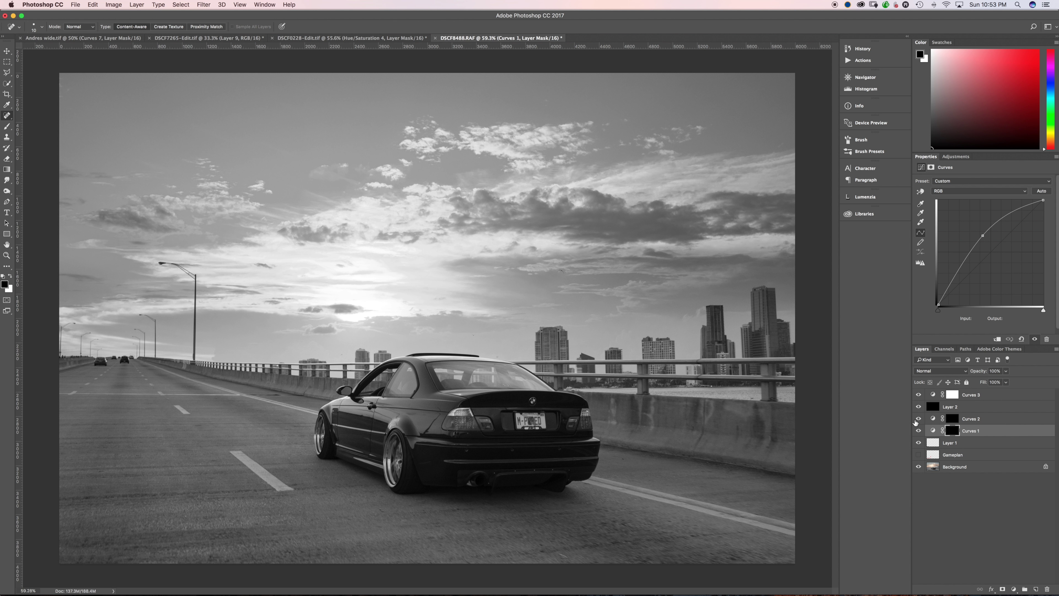
pyautogui.press('b')
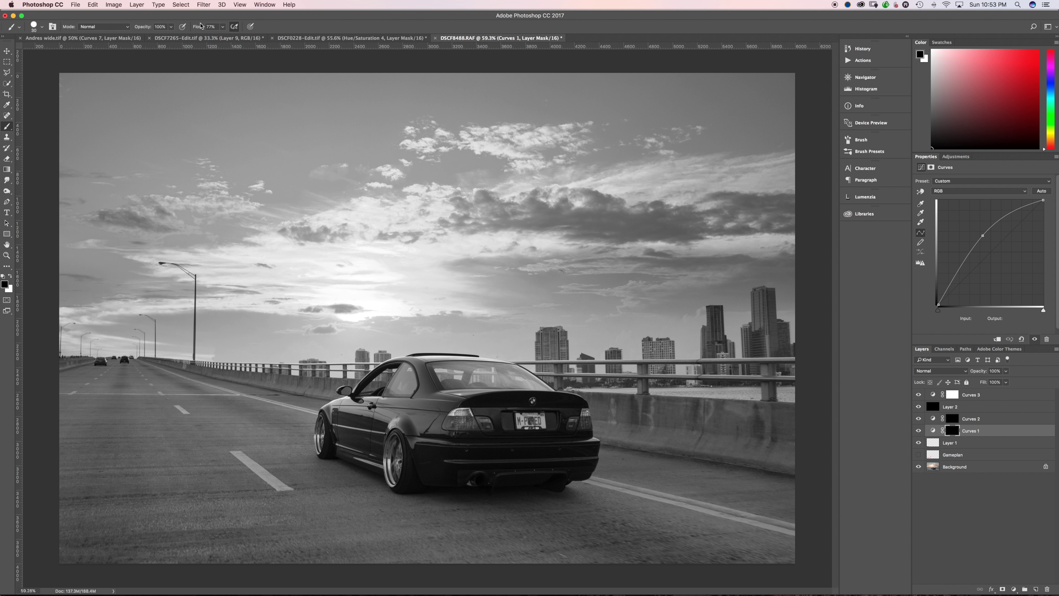
pyautogui.moveTo(201, 26); pyautogui.dragTo(122, 26)
pyautogui.press('Return')
pyautogui.press(']')
pyautogui.press(']')
pyautogui.press('[')
pyautogui.press('[')
# Hide the Curves 1, Curves 2, Layer 2 and Curves 3 layers to return to the colour photo.
pyautogui.press('super+0')
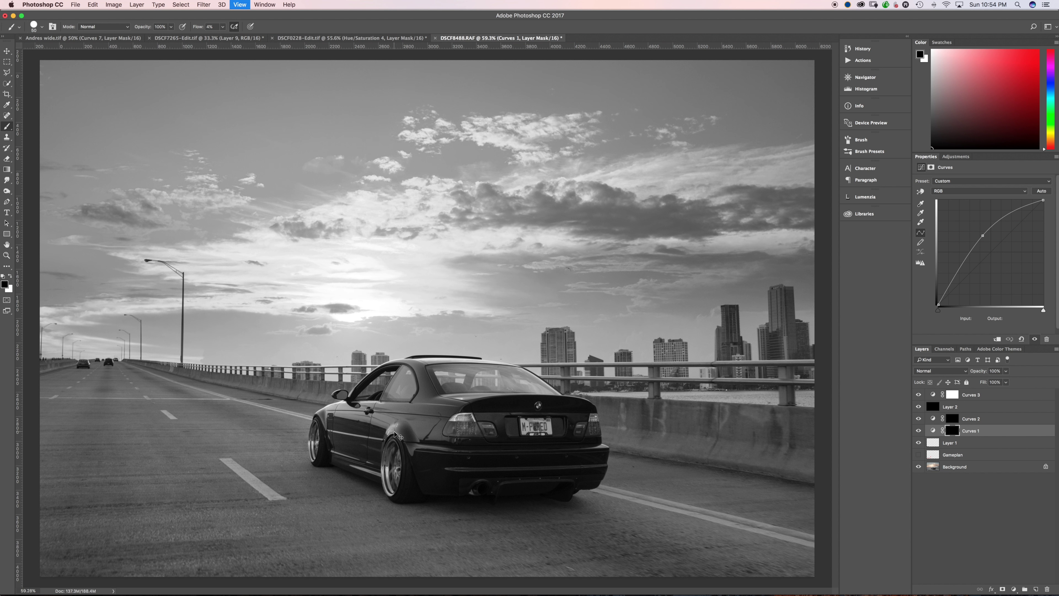
pyautogui.press('super+1')
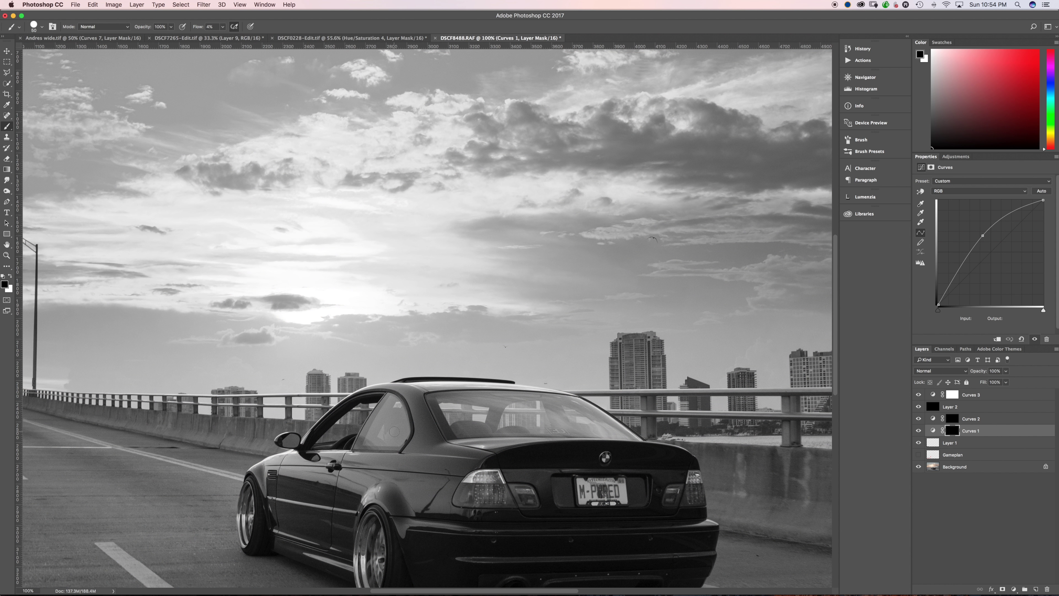
pyautogui.scroll(-5, 423, 438)
pyautogui.hscroll(2, 423, 438)
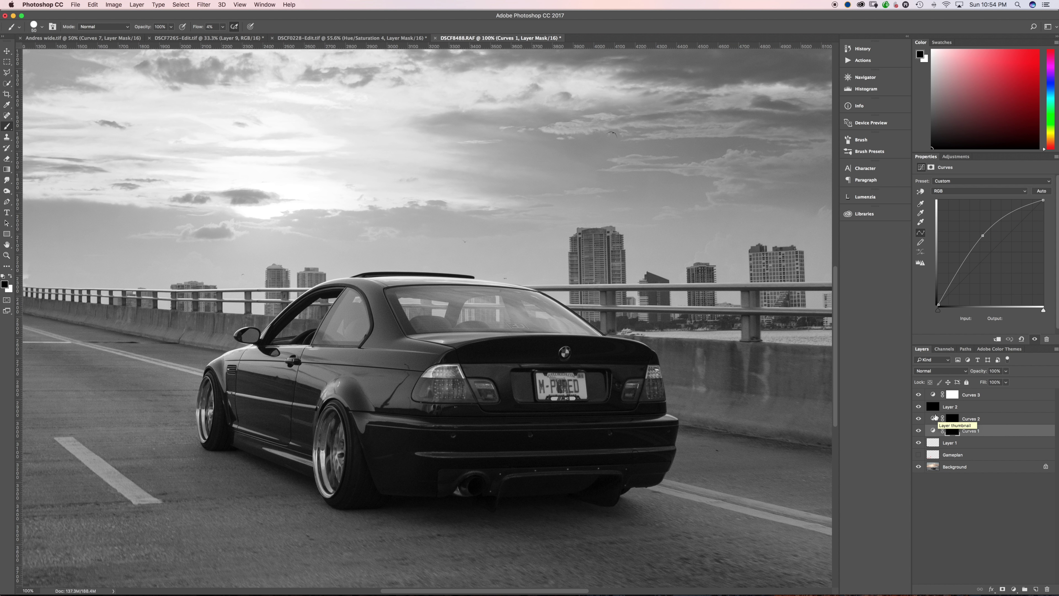
pyautogui.click(919, 431)
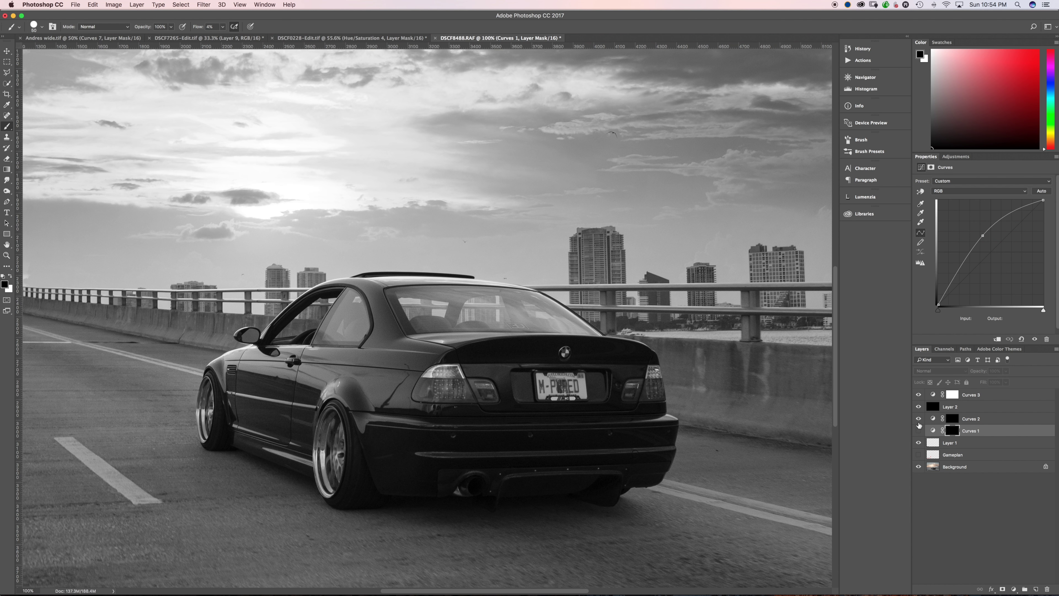
pyautogui.click(918, 407)
pyautogui.click(918, 395)
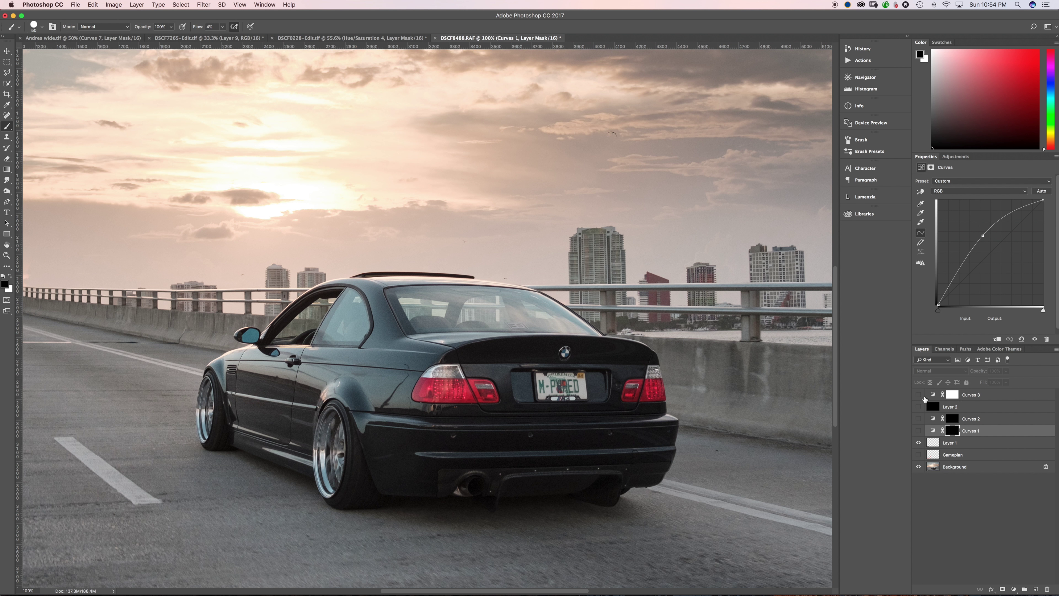
# Load the RGB channel's luminosity as a selection, save it as a new alpha channel, display that channel and deselect.
pyautogui.click(945, 349)
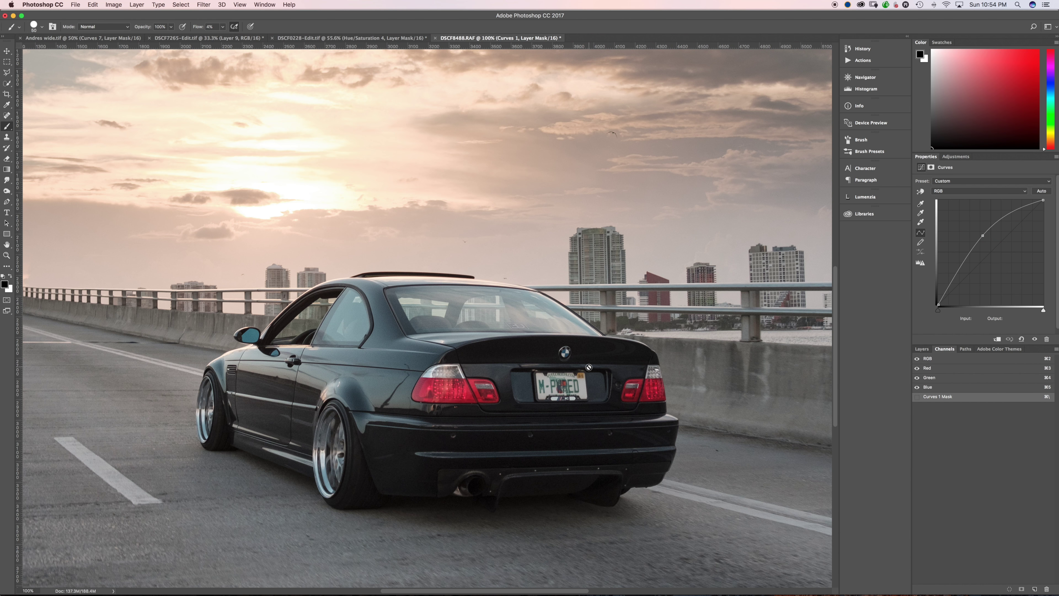
pyautogui.press('super+minus')
pyautogui.press('super+minus')
pyautogui.press('super+minus')
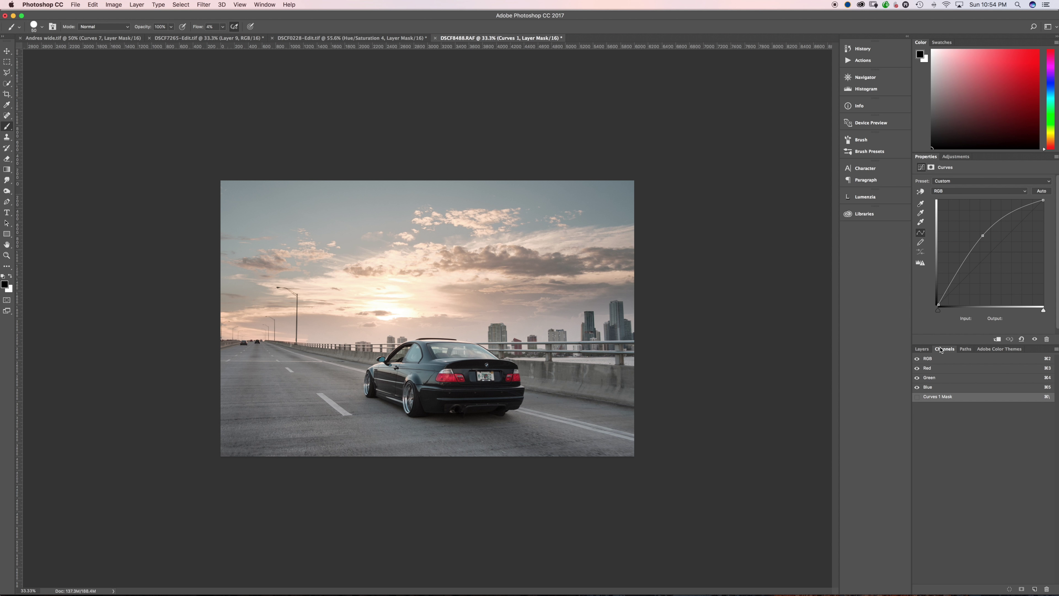
pyautogui.keyDown('super'); pyautogui.click(929, 360); pyautogui.keyUp('super')
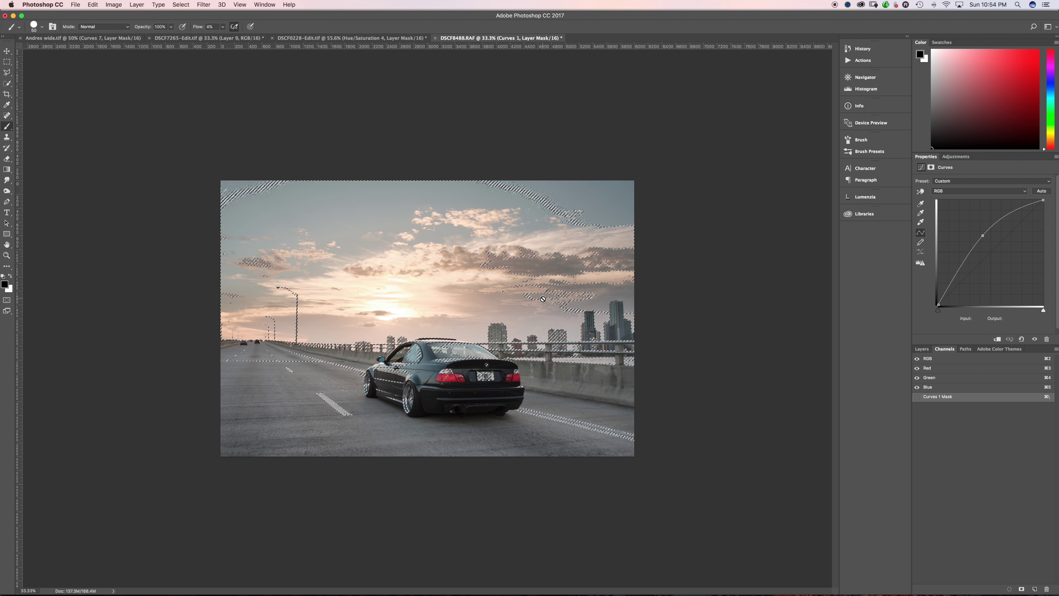
pyautogui.click(1023, 590)
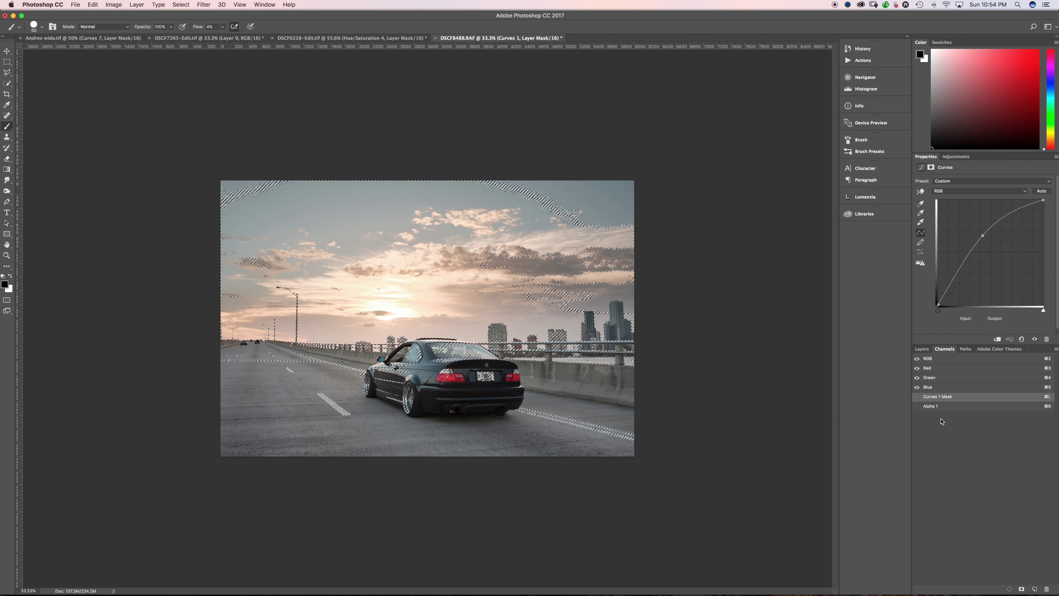
pyautogui.click(932, 409)
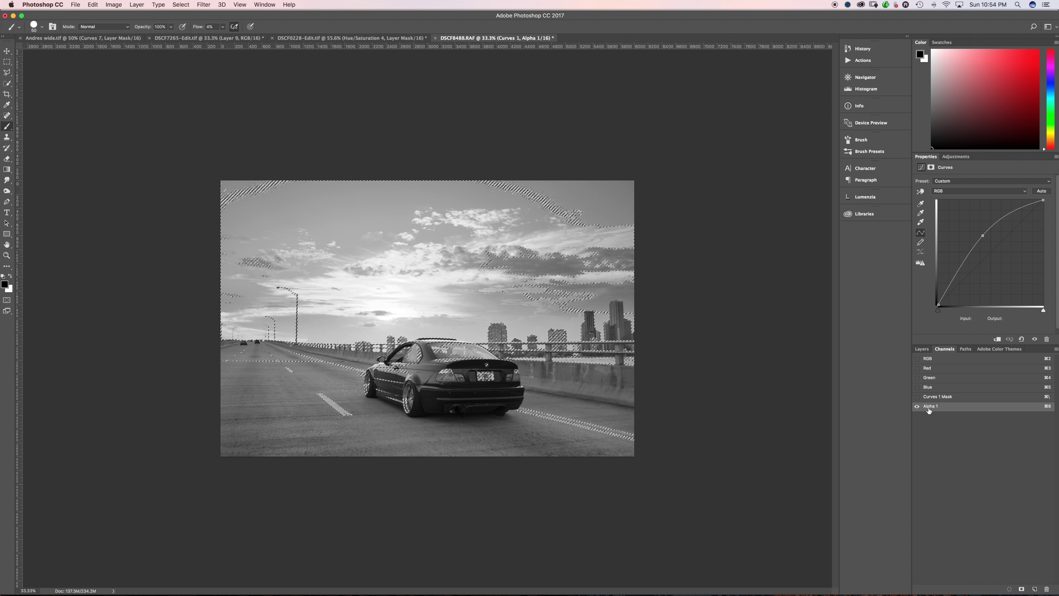
pyautogui.press('super+d')
pyautogui.press('super+equal')
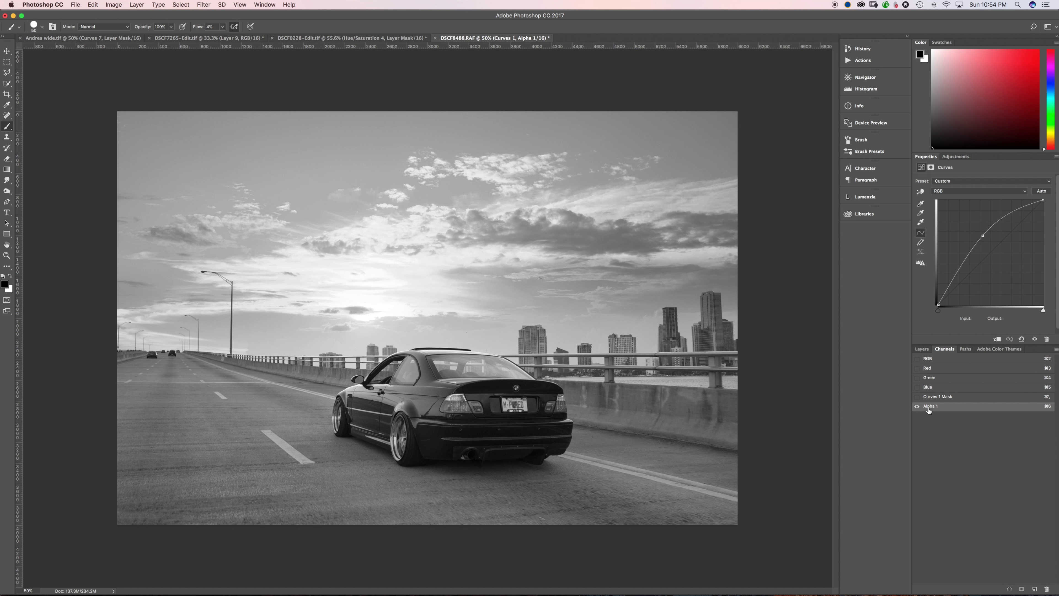
# Load the Alpha 1 channel as a selection, intersect it with itself and save the brighter highlights as a new channel.
pyautogui.keyDown('super'); pyautogui.click(931, 411); pyautogui.keyUp('super')
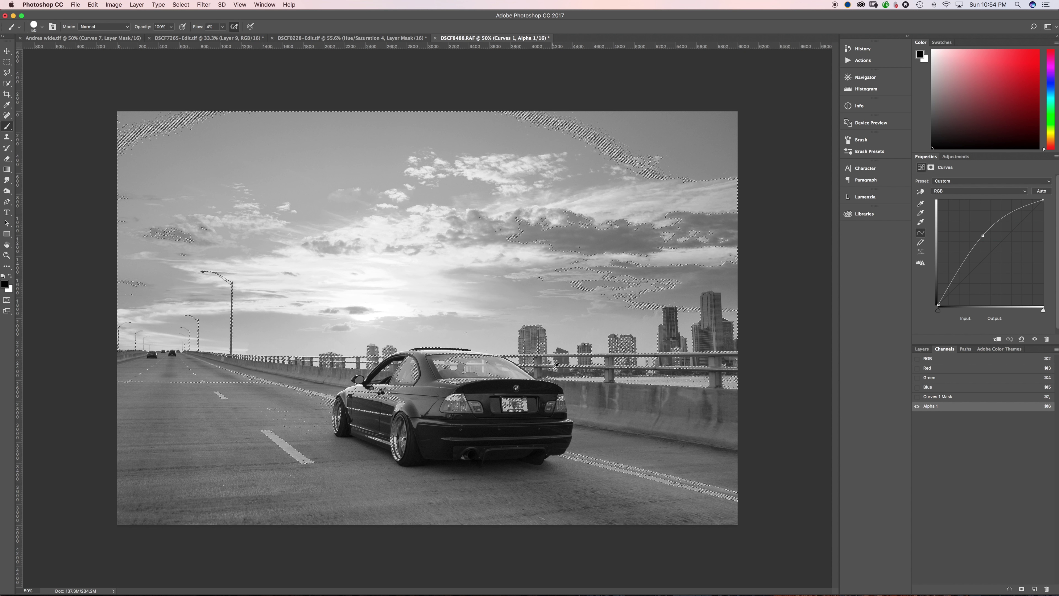
pyautogui.keyDown('super'); pyautogui.click(934, 407); pyautogui.keyUp('super')
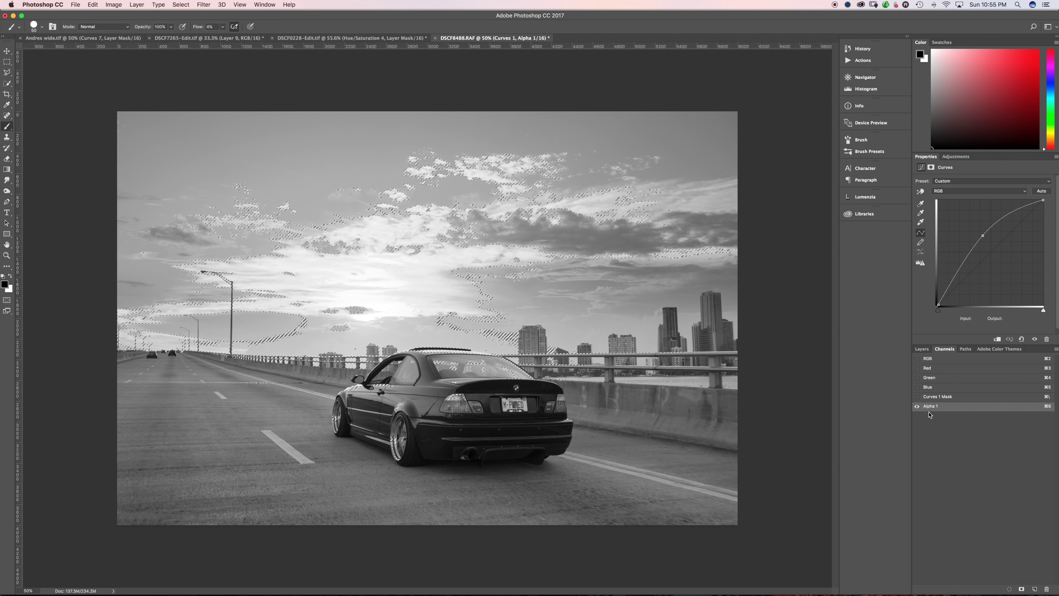
pyautogui.click(1022, 589)
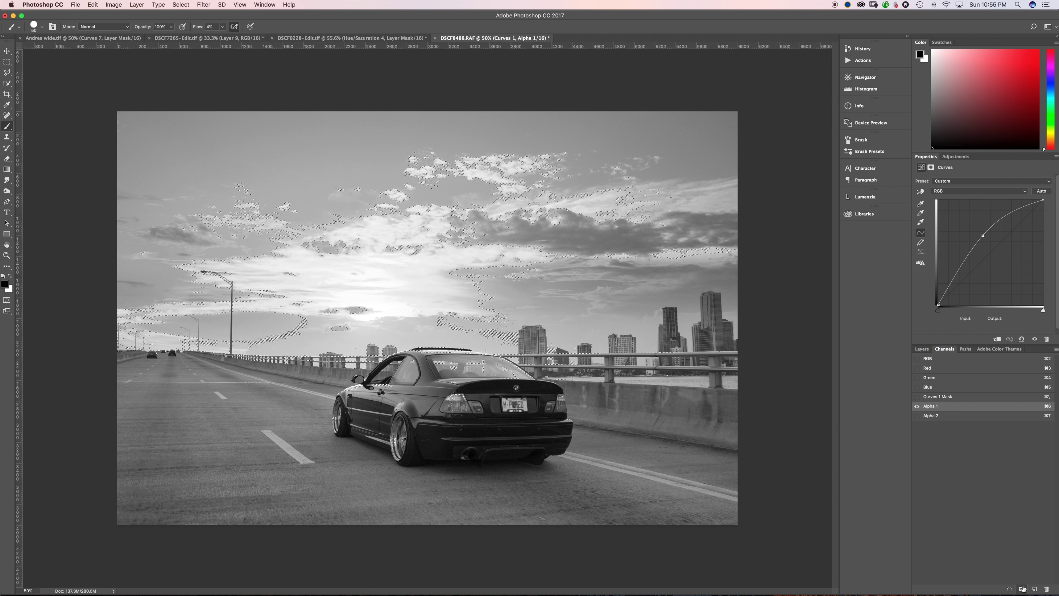
# Starting from the Alpha 2 channel, save two further narrowed highlight selections as new channels.
pyautogui.click(950, 417)
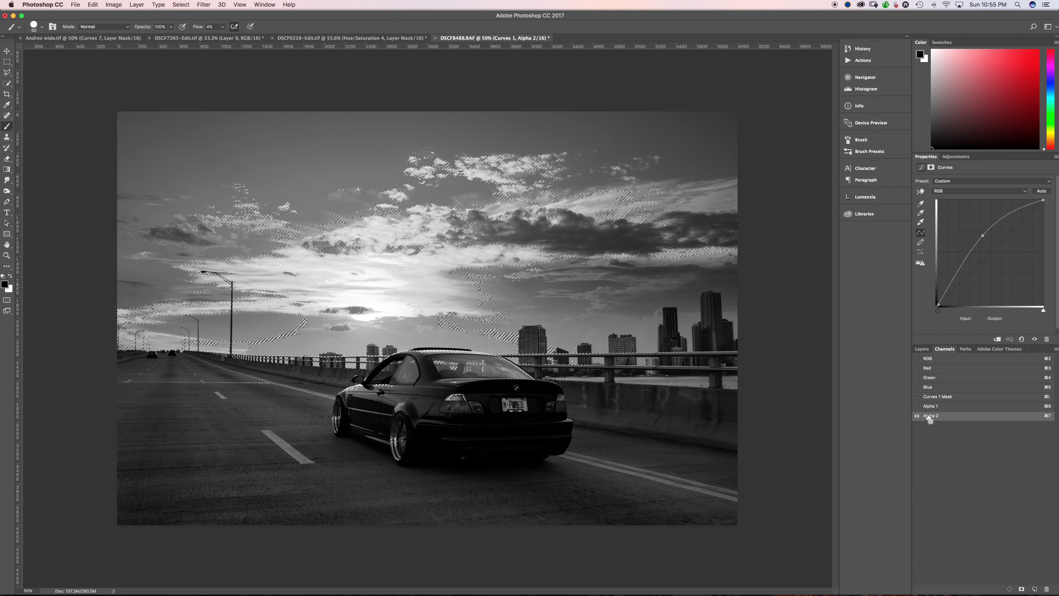
pyautogui.click(1022, 588)
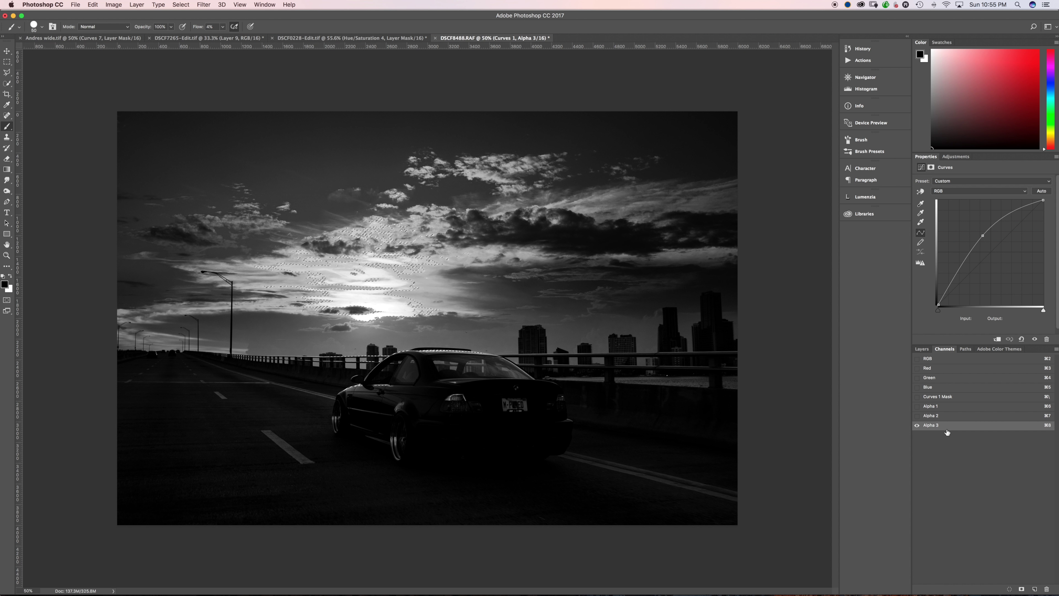
pyautogui.click(1022, 588)
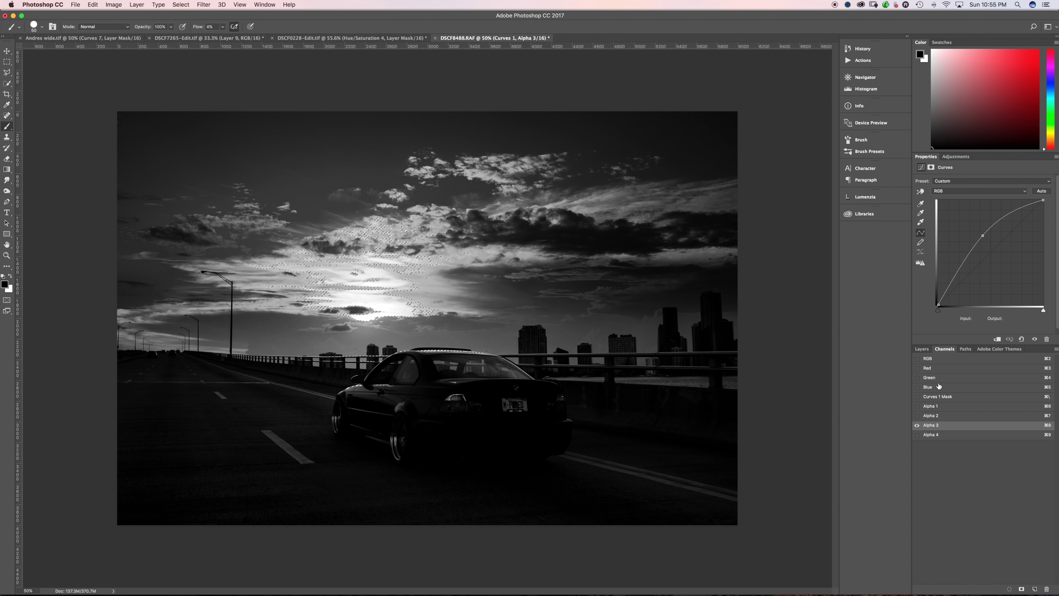
# Load the RGB channel's luminosity, invert the selection, save it as a new shadows channel and display that channel.
pyautogui.keyDown('super'); pyautogui.click(929, 361); pyautogui.keyUp('super')
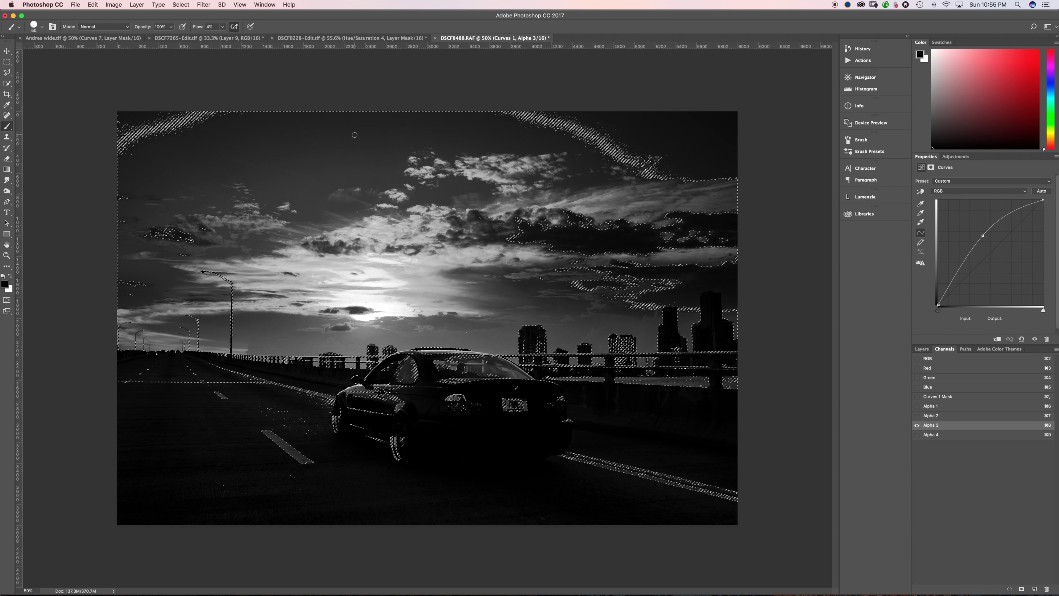
pyautogui.click(172, 5)
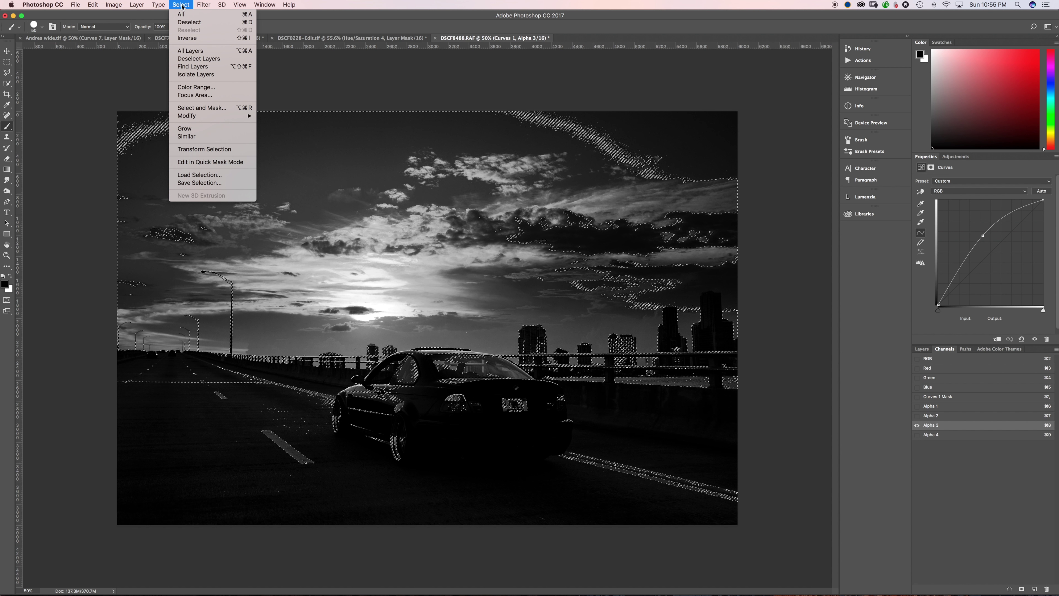
pyautogui.click(186, 40)
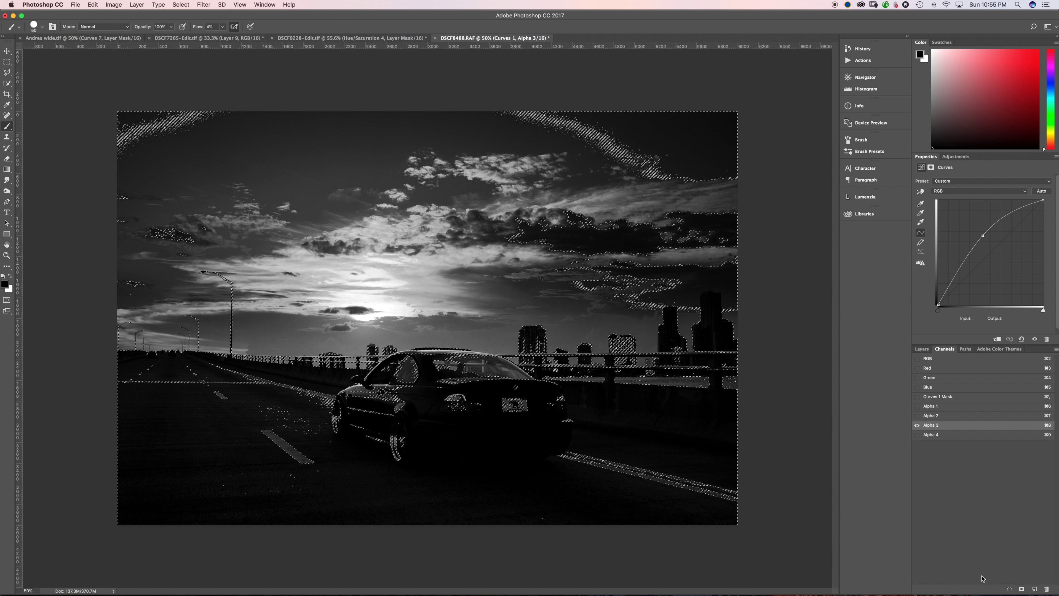
pyautogui.click(1020, 589)
pyautogui.click(949, 445)
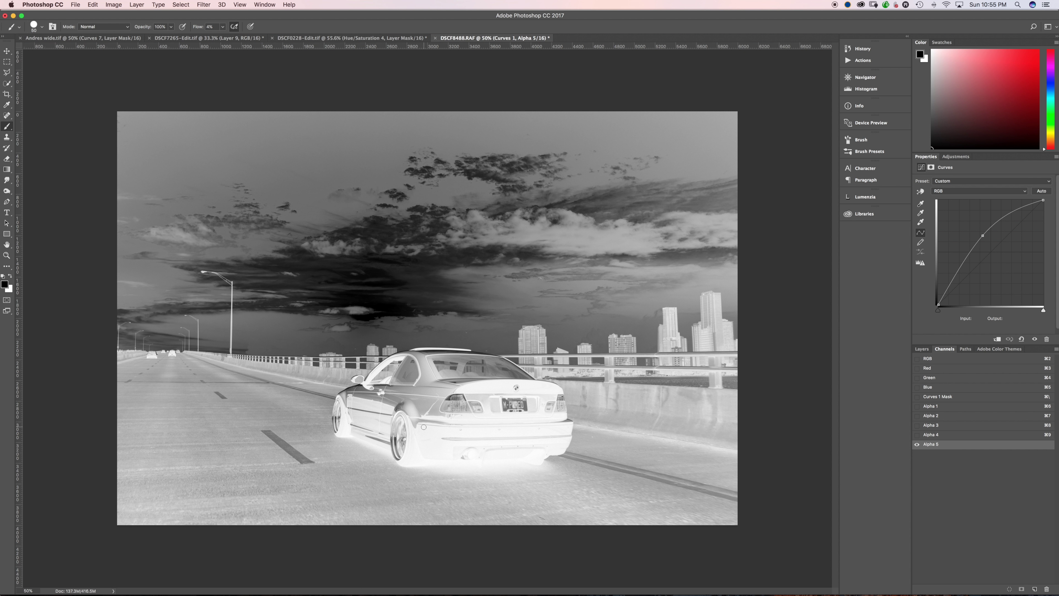
# Load the Alpha 5 channel as a selection, intersect it with itself and save the darker tones as a new channel.
pyautogui.keyDown('super'); pyautogui.click(947, 447); pyautogui.keyUp('super')
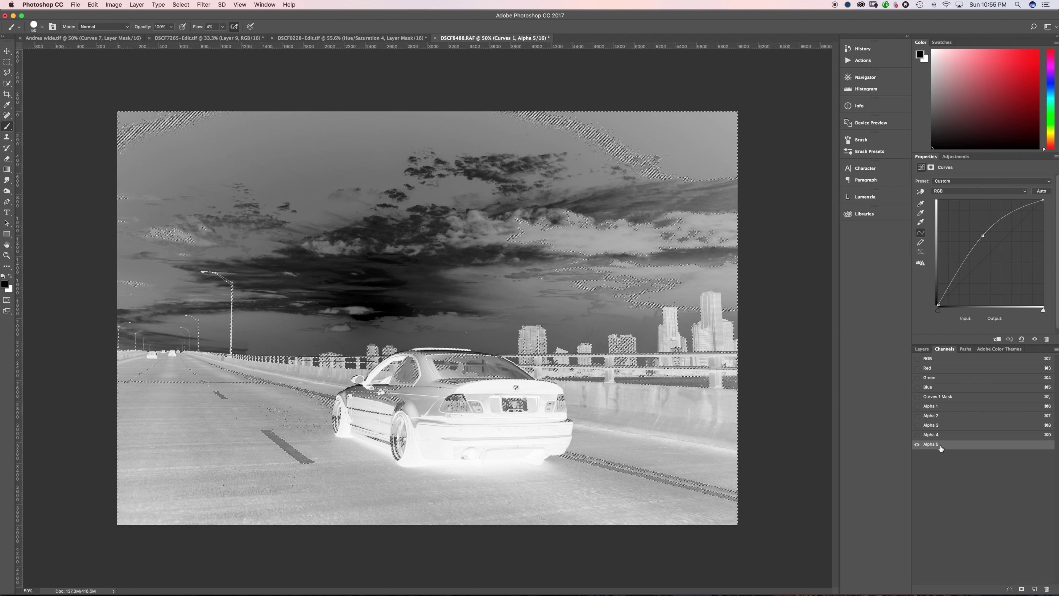
pyautogui.keyDown('alt'); pyautogui.keyDown('shift'); pyautogui.keyDown('super'); pyautogui.click(940, 448); pyautogui.keyUp('super'); pyautogui.keyUp('shift'); pyautogui.keyUp('alt')
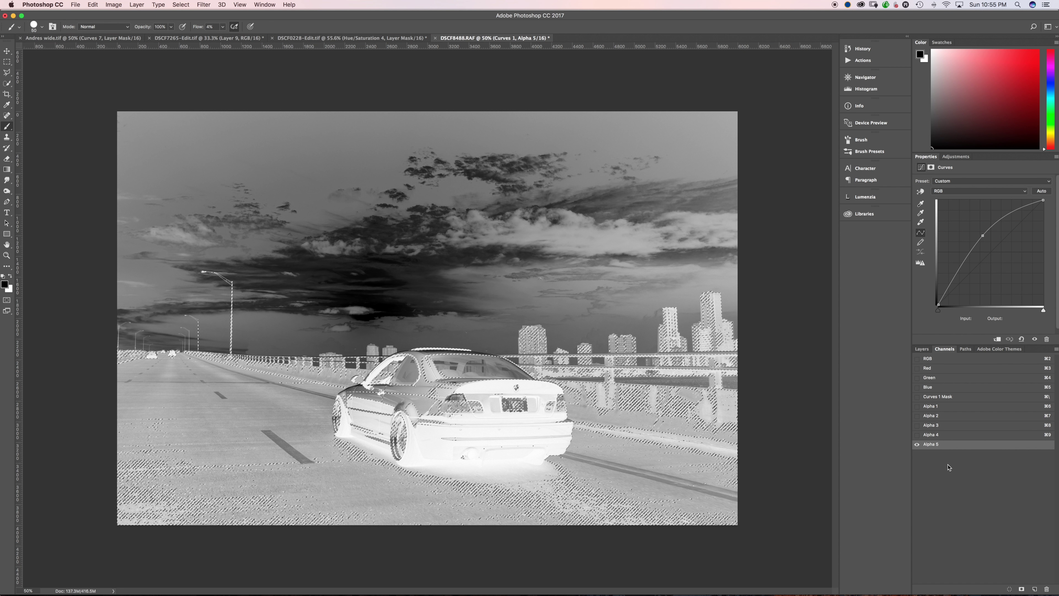
pyautogui.click(1022, 589)
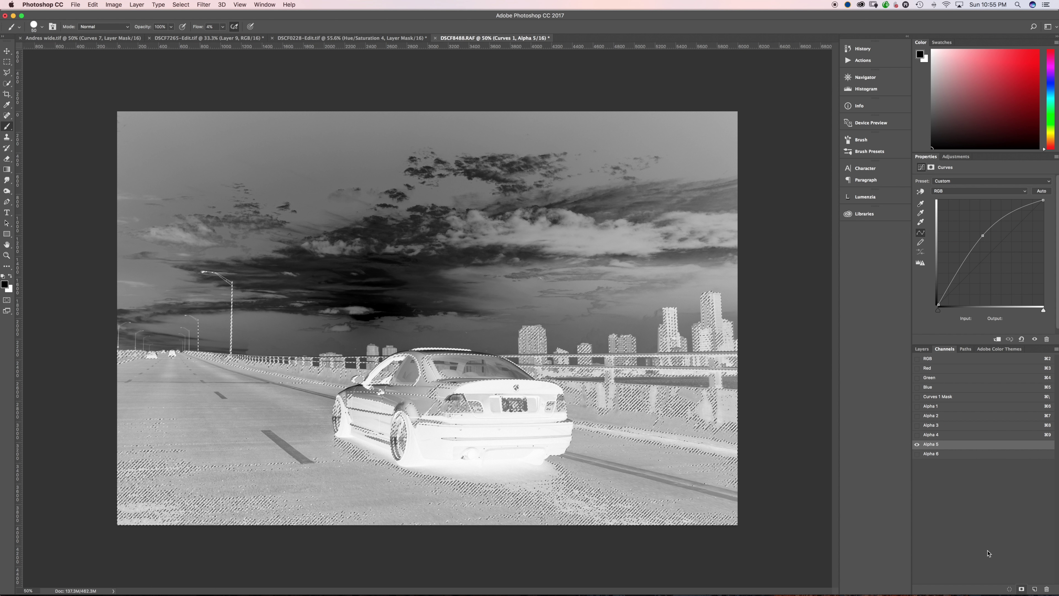
# Display the Alpha 6 channel, narrow its selection to the deepest shadows and save that as a new channel.
pyautogui.click(945, 458)
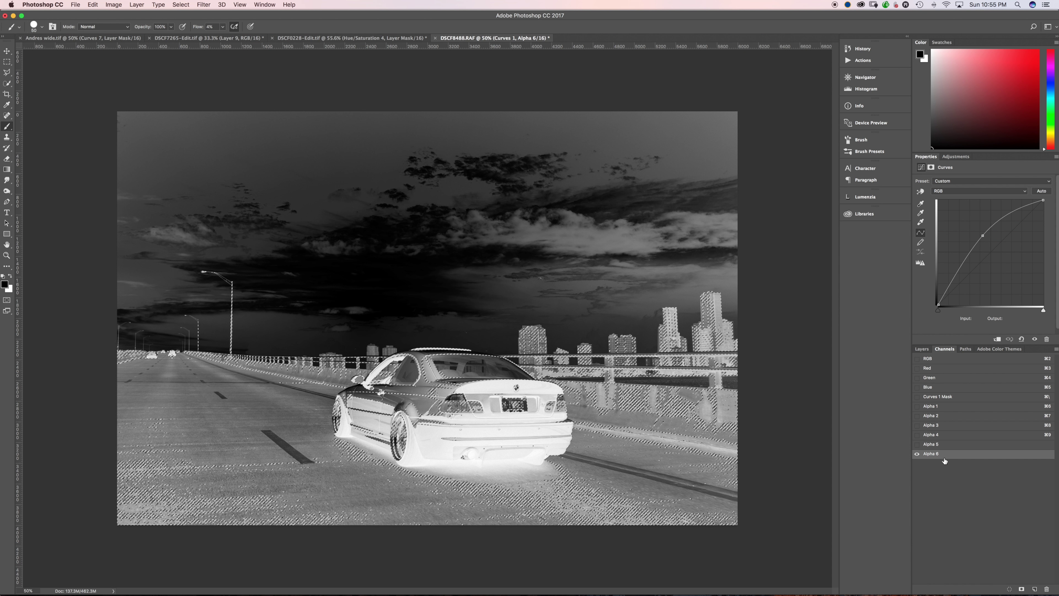
pyautogui.moveTo(945, 461); pyautogui.dragTo(946, 462)
pyautogui.keyDown('super'); pyautogui.click(946, 459); pyautogui.keyUp('super')
pyautogui.click(1021, 588)
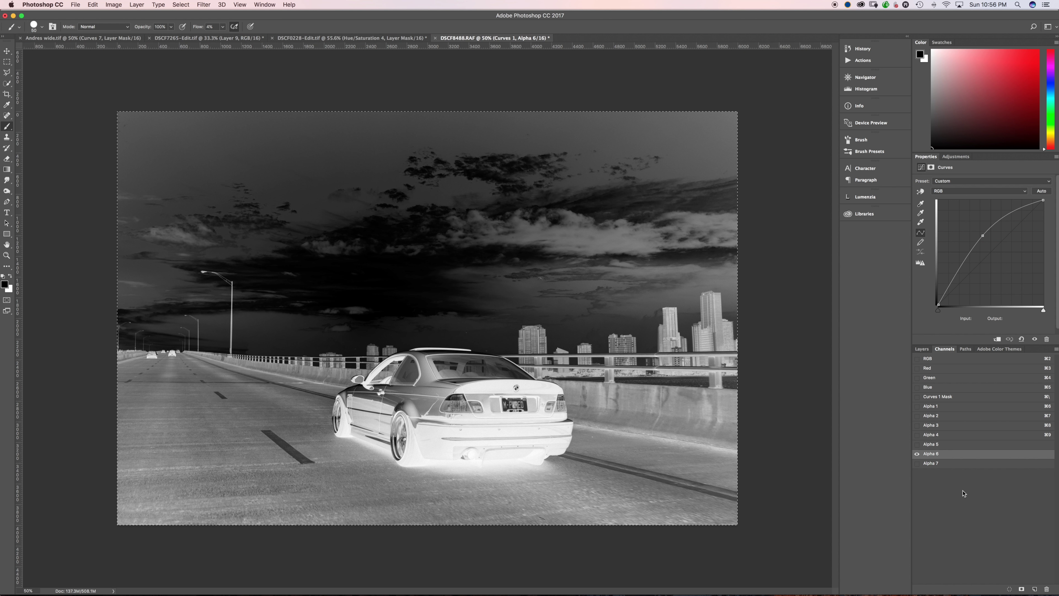
# Intersect the Alpha 1 selection with the Alpha 5 channel, save the midtones as a new channel and display it.
pyautogui.keyDown('super'); pyautogui.click(937, 414); pyautogui.keyUp('super')
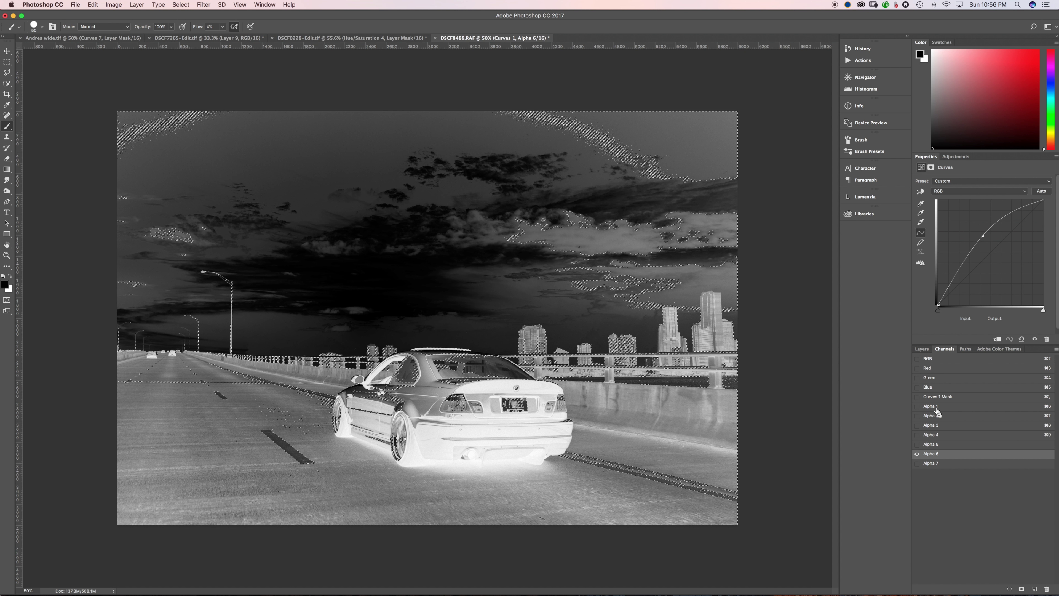
pyautogui.keyDown('super'); pyautogui.click(935, 445); pyautogui.keyUp('super')
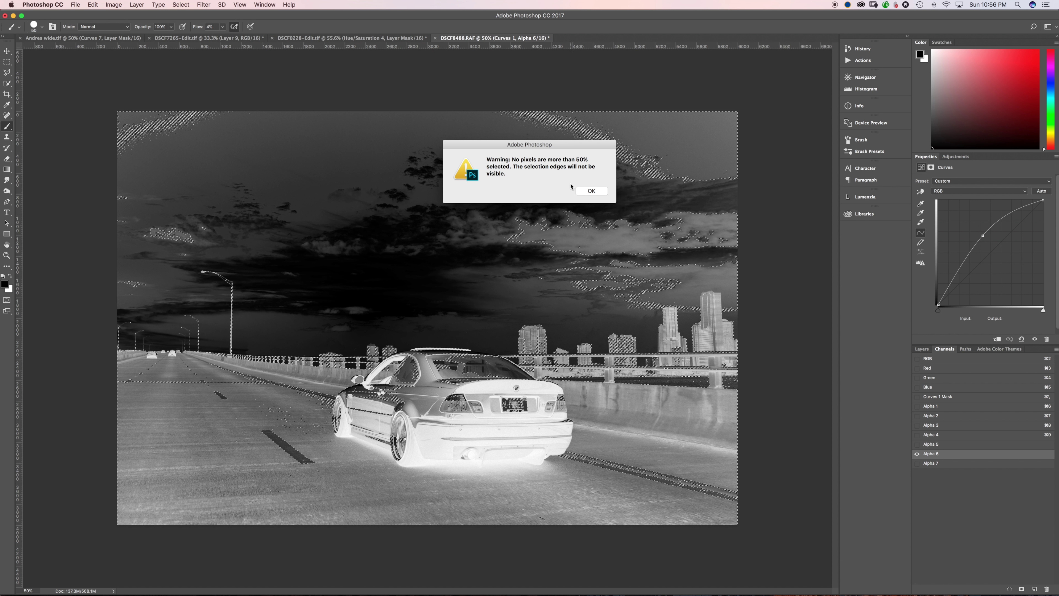
pyautogui.click(582, 191)
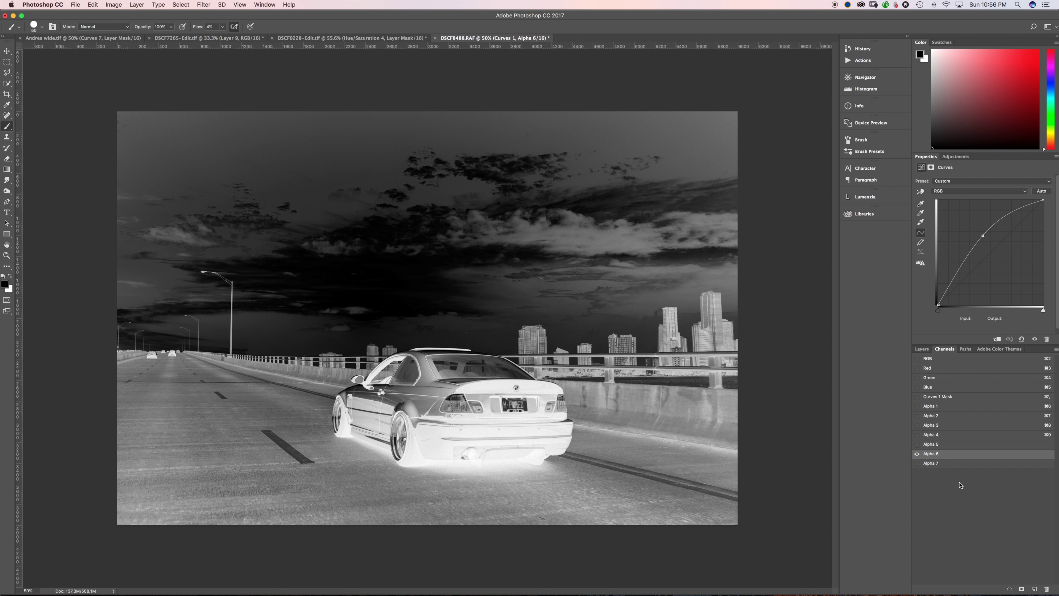
pyautogui.click(962, 463)
pyautogui.click(1021, 589)
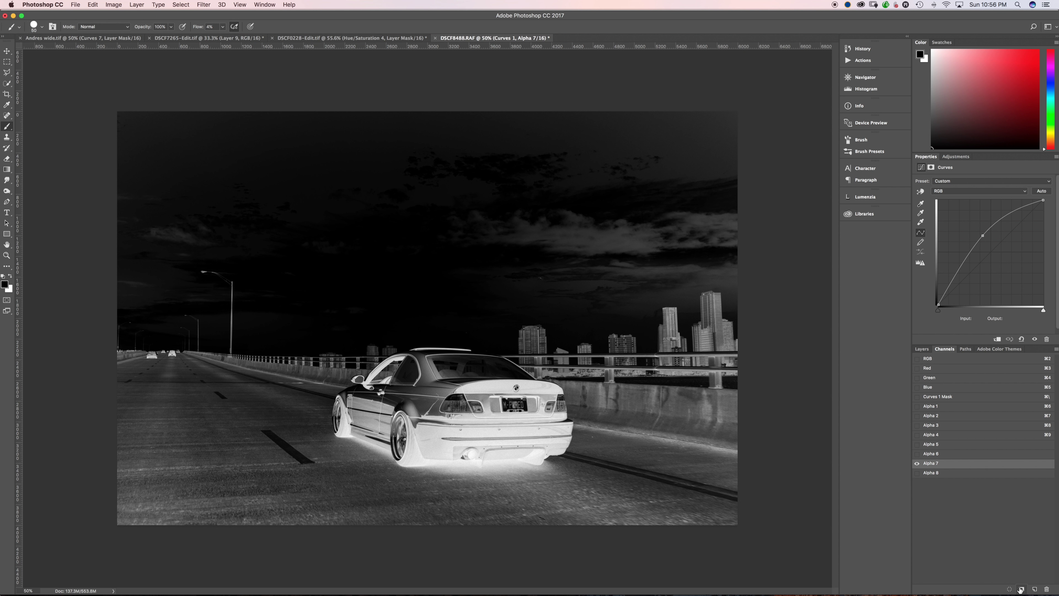
pyautogui.click(959, 474)
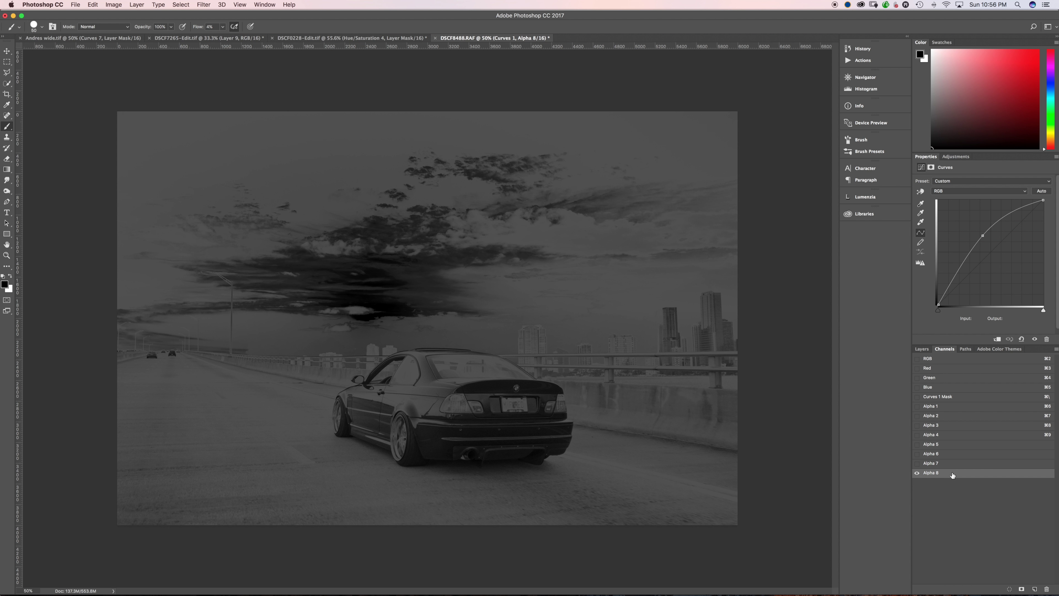
# Restore the full-color view without the Alpha 8 channel and load the Alpha 1 channel as a selection.
pyautogui.click(917, 358)
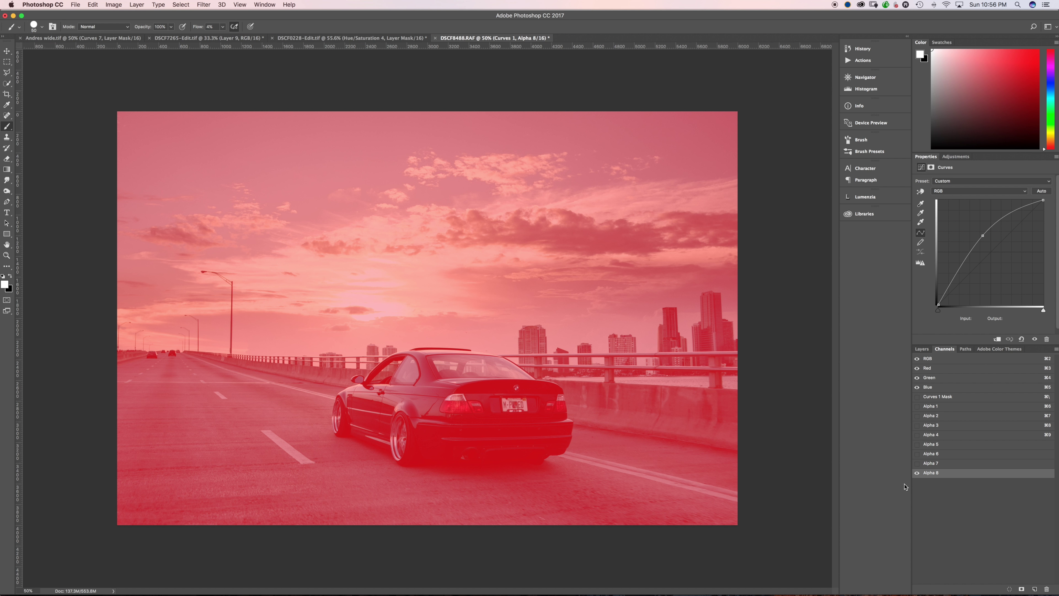
pyautogui.click(917, 473)
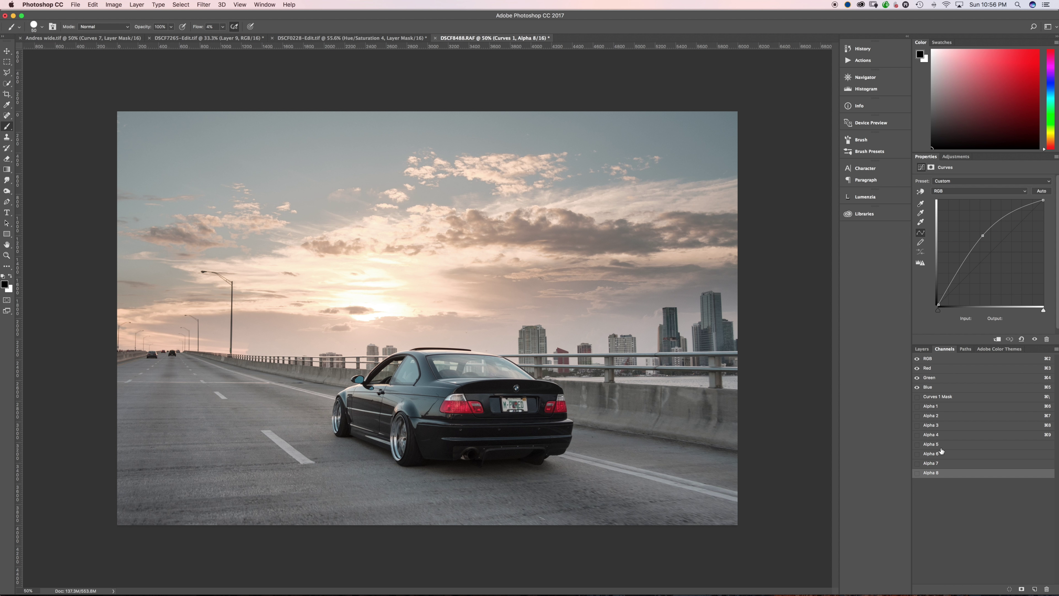
pyautogui.keyDown('super'); pyautogui.click(939, 418); pyautogui.keyUp('super')
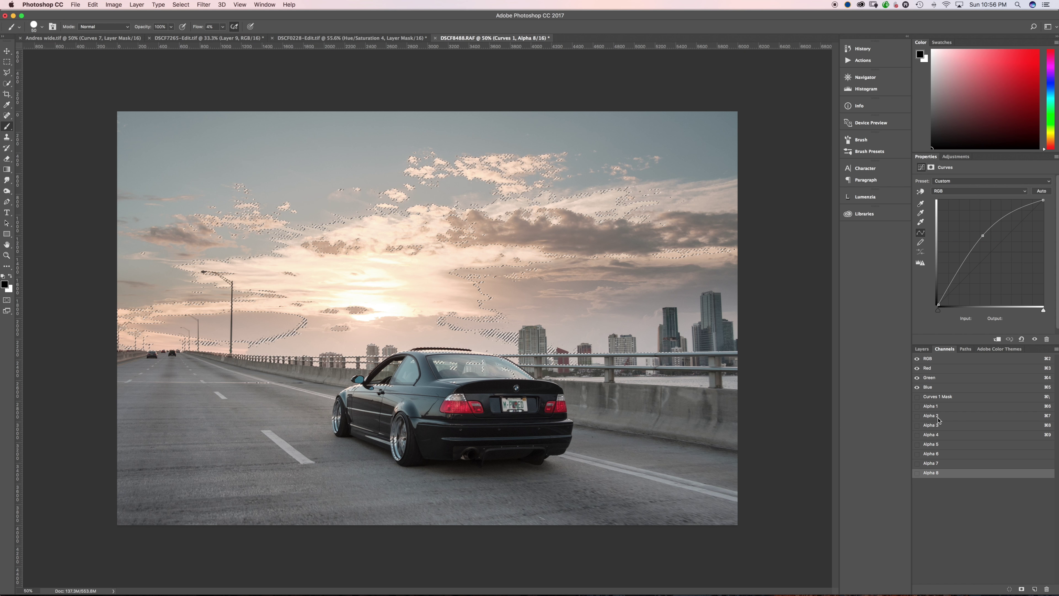
pyautogui.keyDown('super'); pyautogui.click(939, 411); pyautogui.keyUp('super')
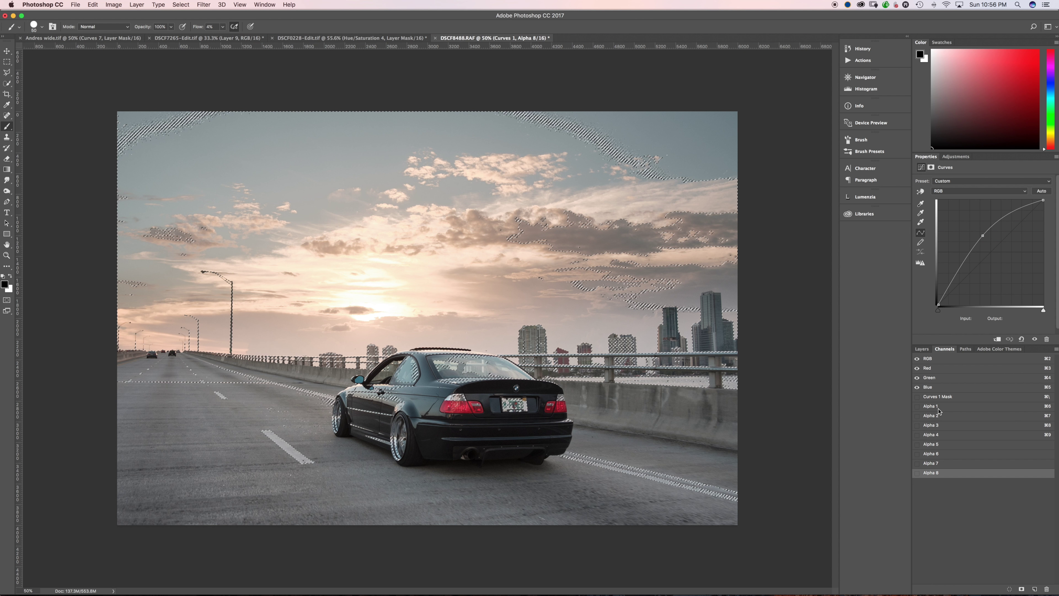
# Show the Curves 1 layer, fill the selected area of its mask with white and deselect.
pyautogui.press('F7')
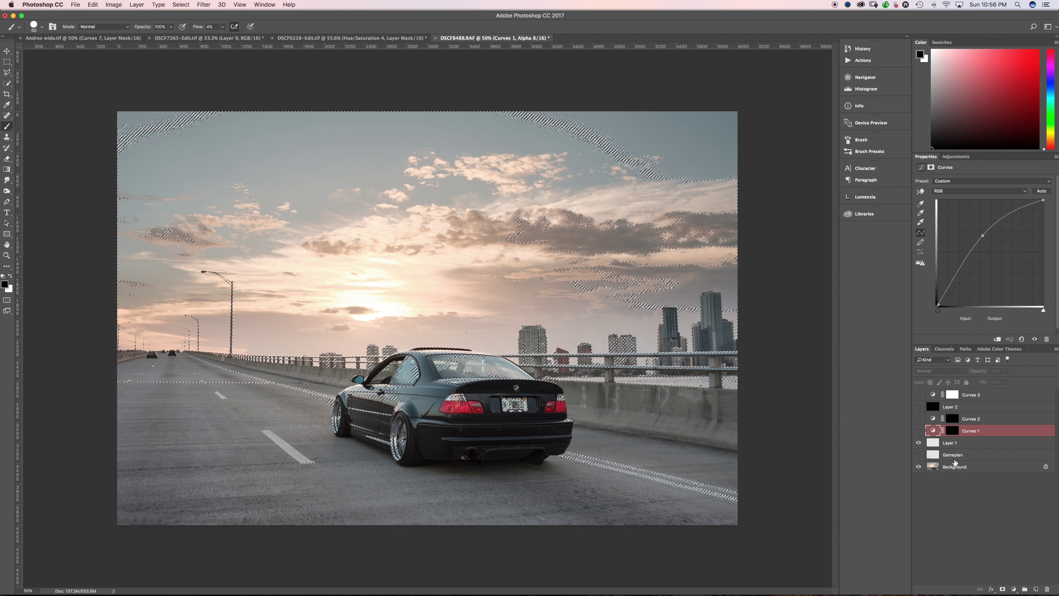
pyautogui.click(950, 432)
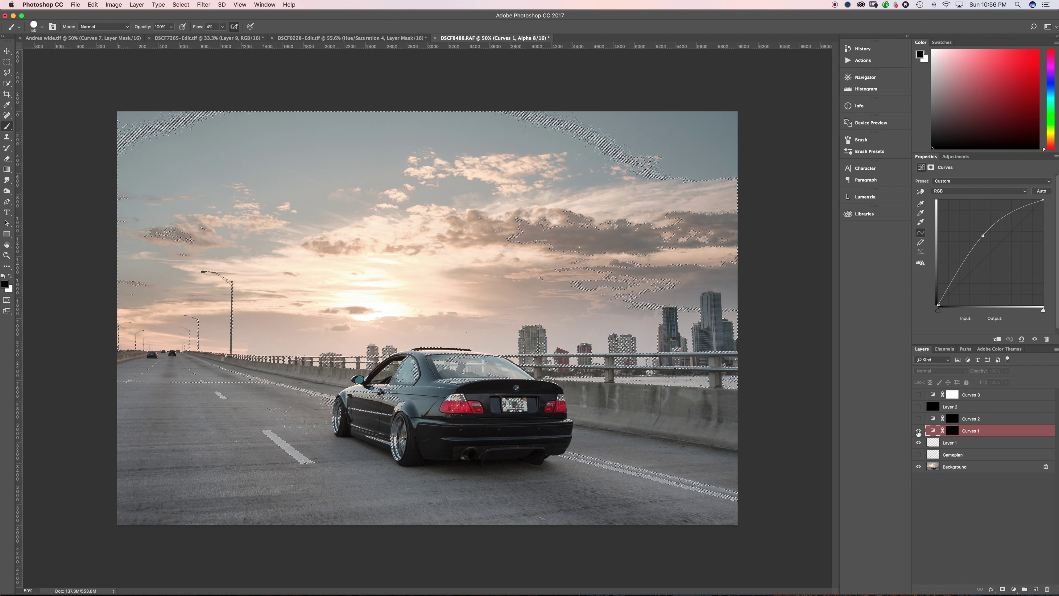
pyautogui.click(950, 432)
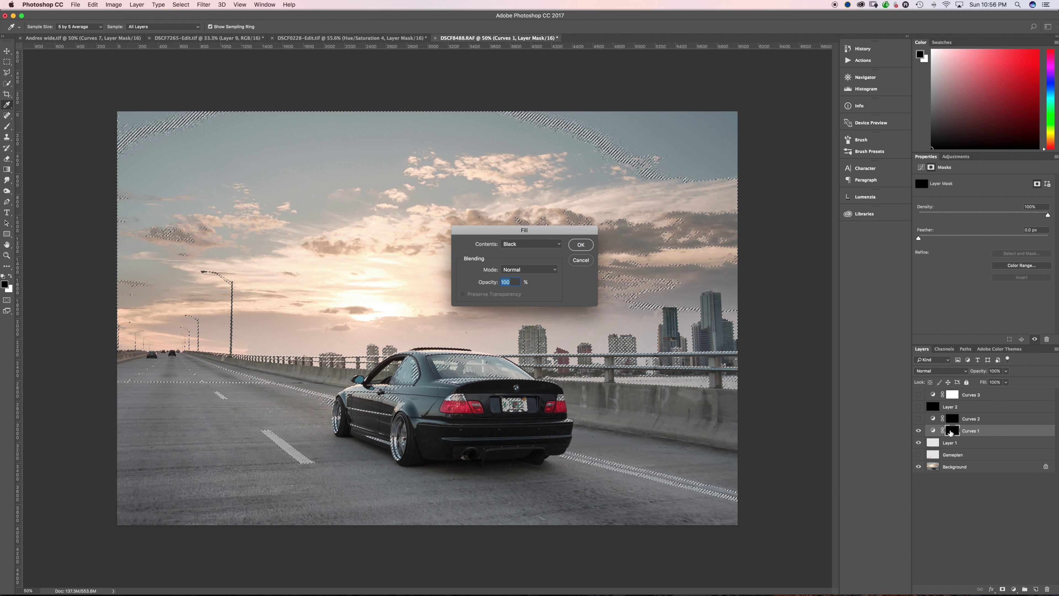
pyautogui.click(538, 244)
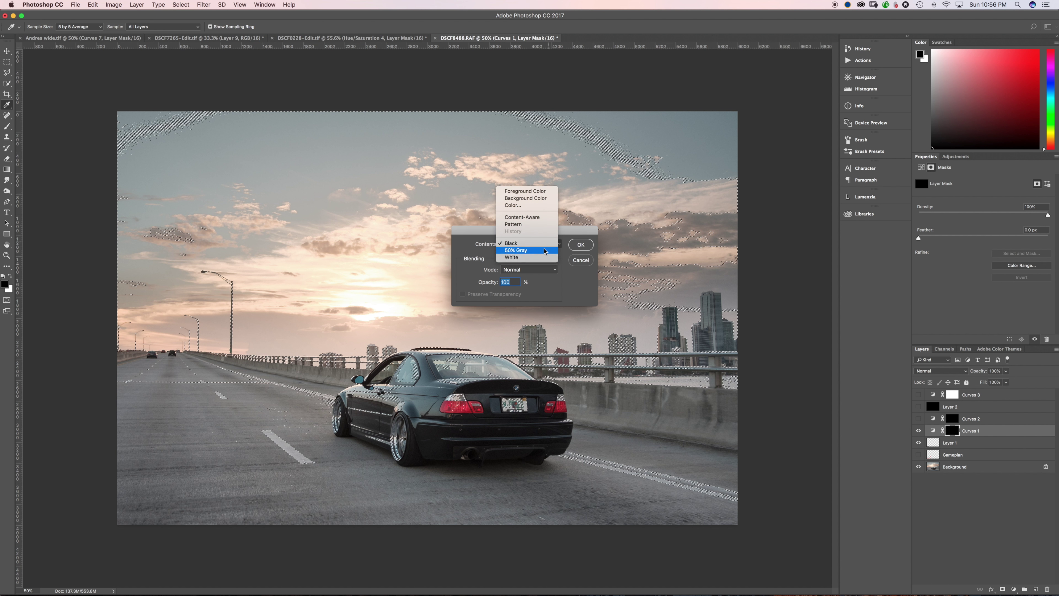
pyautogui.click(521, 236)
pyautogui.click(581, 244)
pyautogui.press('b')
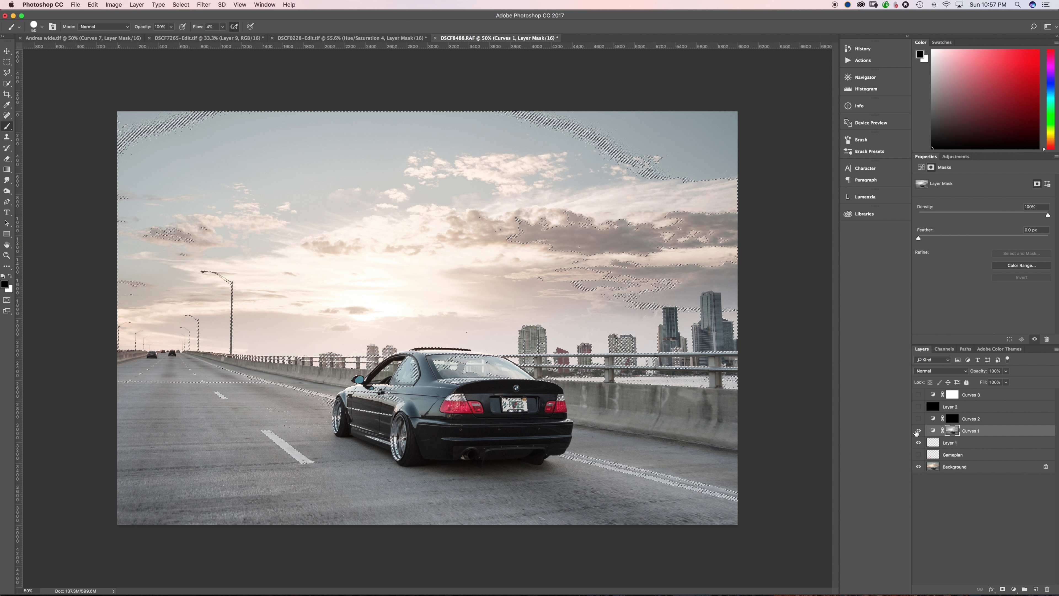
pyautogui.hotkey('ctrl', 'd')
# Compare the photo with and without the Curves 1 brightening.
pyautogui.click(918, 431)
pyautogui.click(918, 431)
pyautogui.click(917, 431)
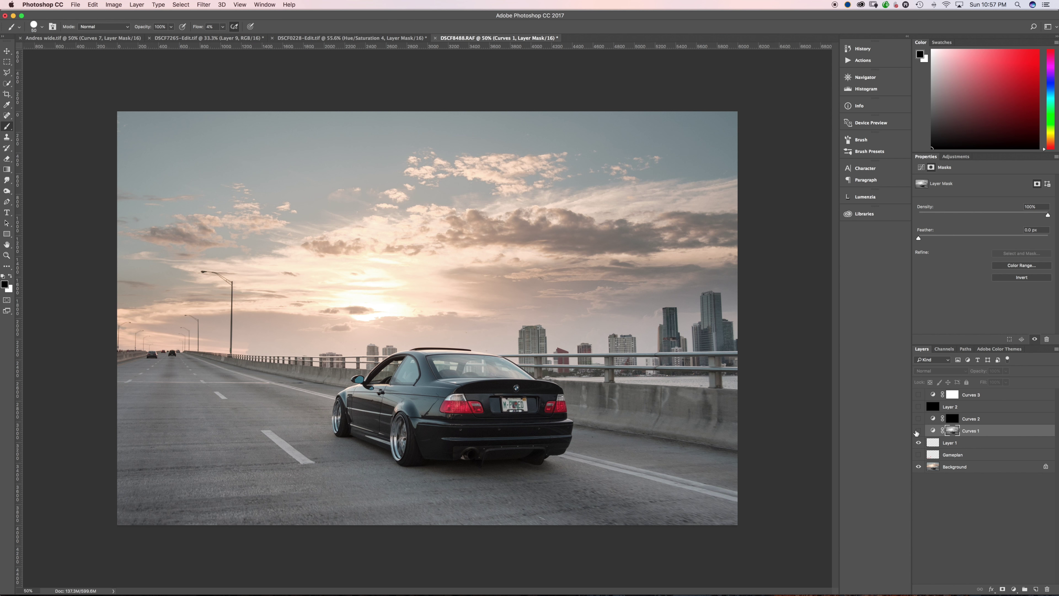
pyautogui.click(917, 432)
pyautogui.click(917, 432)
pyautogui.click(918, 430)
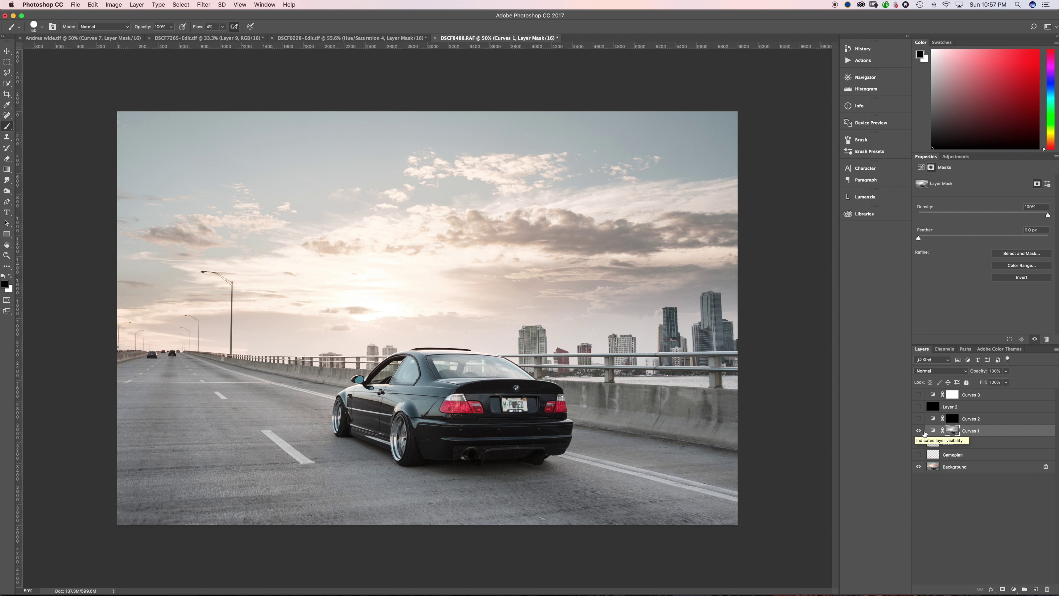
# Group the Curves 1 layer and add a black mask to the group.
pyautogui.hotkey('ctrl', 'g')
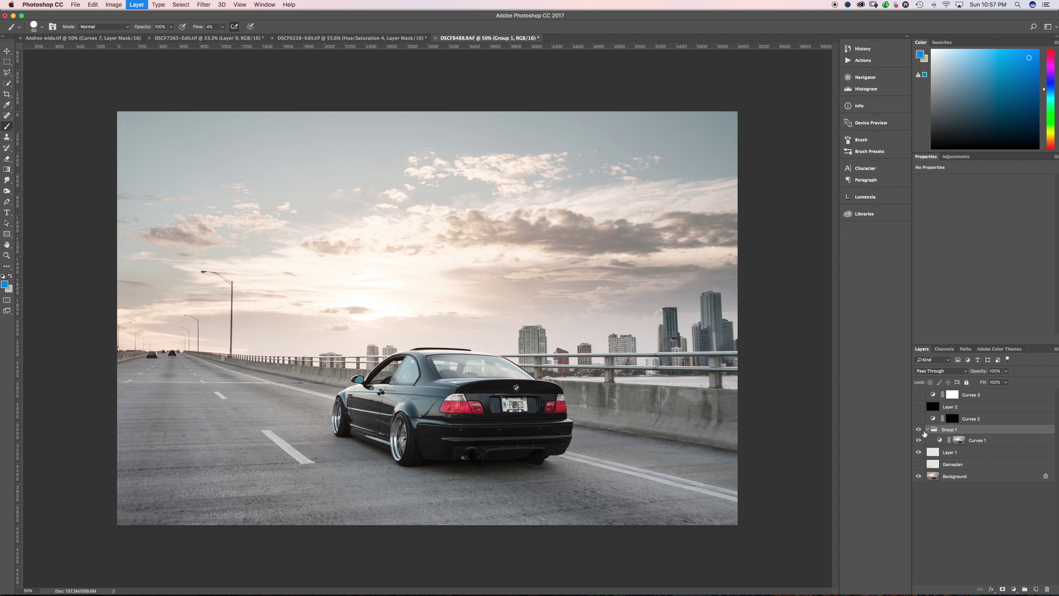
pyautogui.keyDown('alt'); pyautogui.click(1002, 589); pyautogui.keyUp('alt')
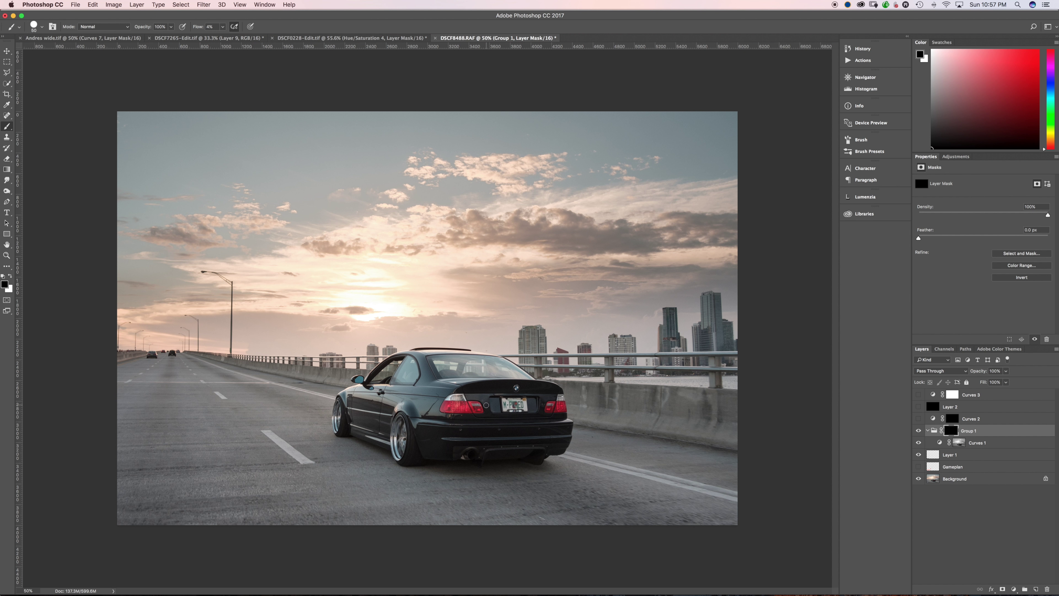
# Paint white on the Group 1 mask over the car's wheels and rear bumper with a 300 px brush at 4% flow.
pyautogui.press('x')
pyautogui.press(']')
pyautogui.press(']')
pyautogui.press(']')
pyautogui.press(']')
pyautogui.press(']')
pyautogui.press(']')
pyautogui.press(']')
pyautogui.press(']')
pyautogui.press(']')
pyautogui.press(']')
pyautogui.moveTo(342, 419); pyautogui.dragTo(405, 446)
pyautogui.moveTo(462, 407); pyautogui.dragTo(547, 421)
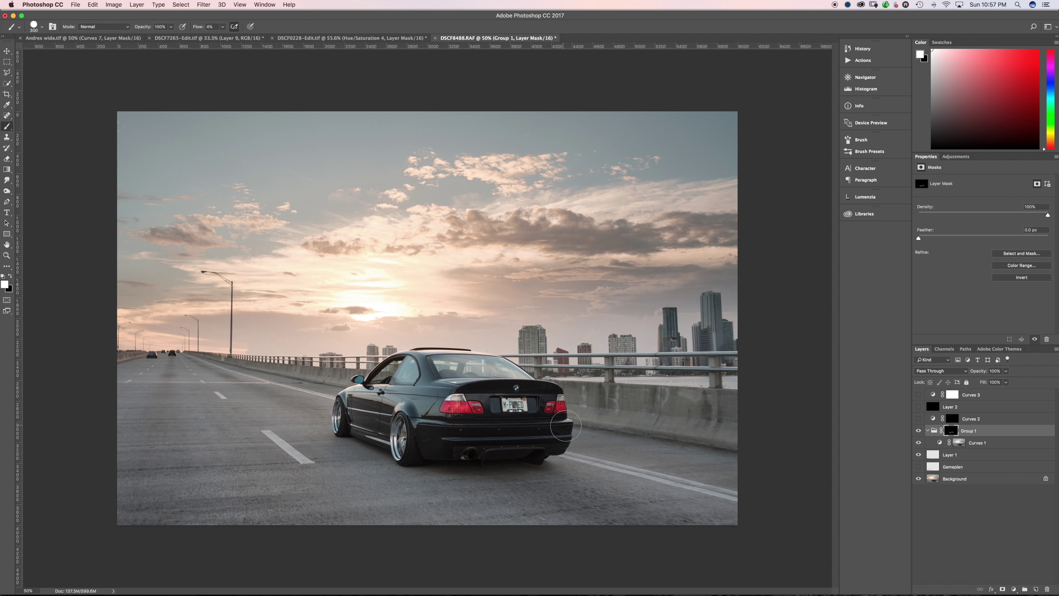
# Paint finer white touches on the Group 1 mask along the car's side and upper body, using smaller brush sizes.
pyautogui.press('[')
pyautogui.click(398, 403)
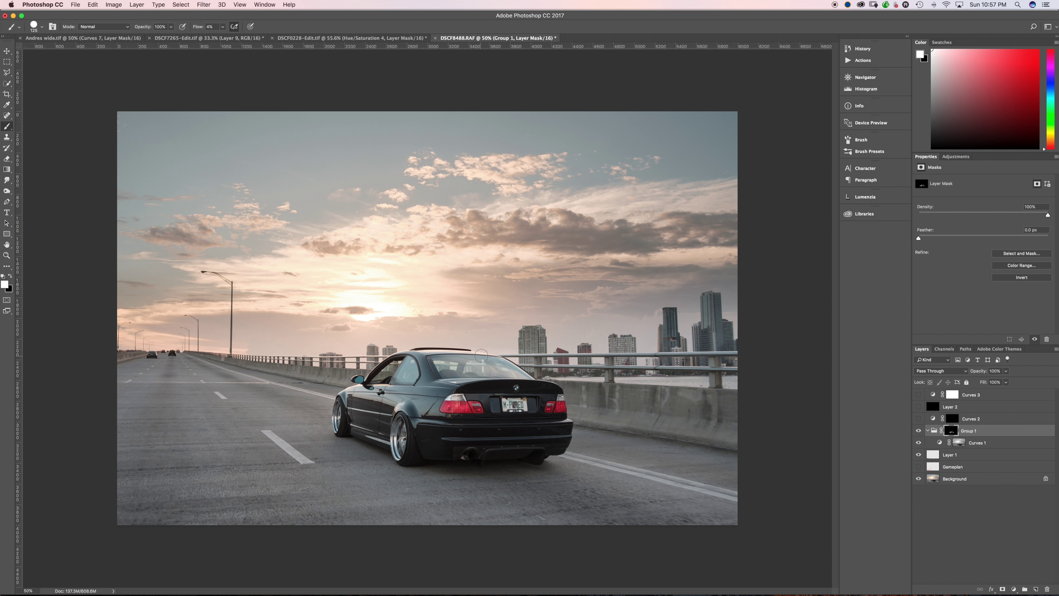
pyautogui.press('x')
pyautogui.press('x')
pyautogui.press(']')
pyautogui.press('[')
pyautogui.press('[')
pyautogui.press('[')
pyautogui.press('[')
pyautogui.press('[')
pyautogui.press('[')
pyautogui.press(']')
pyautogui.press(']')
pyautogui.press(']')
pyautogui.press('[')
pyautogui.press('[')
pyautogui.press('[')
pyautogui.press('[')
pyautogui.click(503, 342)
# Select the Curves 2 layer's mask and load the Alpha 5 shadows channel as a selection.
pyautogui.click(956, 419)
pyautogui.click(945, 349)
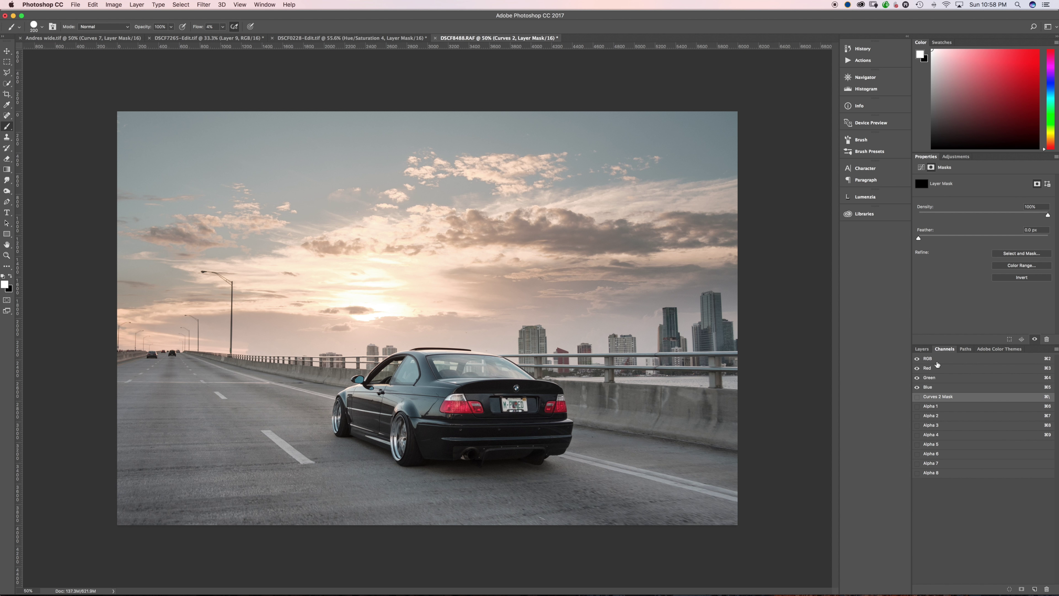
pyautogui.keyDown('super'); pyautogui.click(931, 447); pyautogui.keyUp('super')
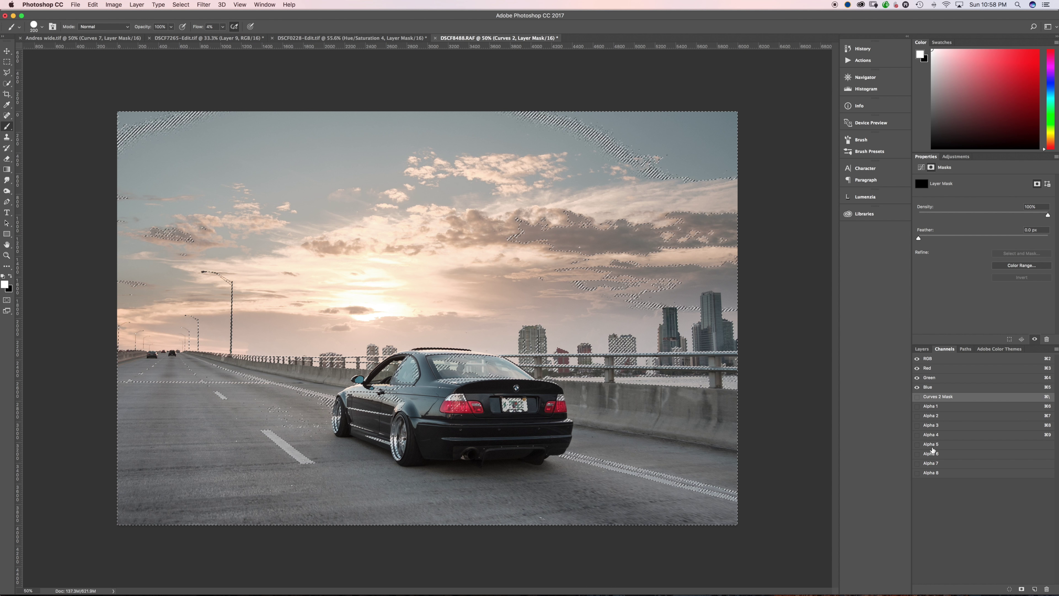
# Examine the Alpha 5 and Alpha 6 shadow channels in grayscale, then return to the full-color view.
pyautogui.click(918, 444)
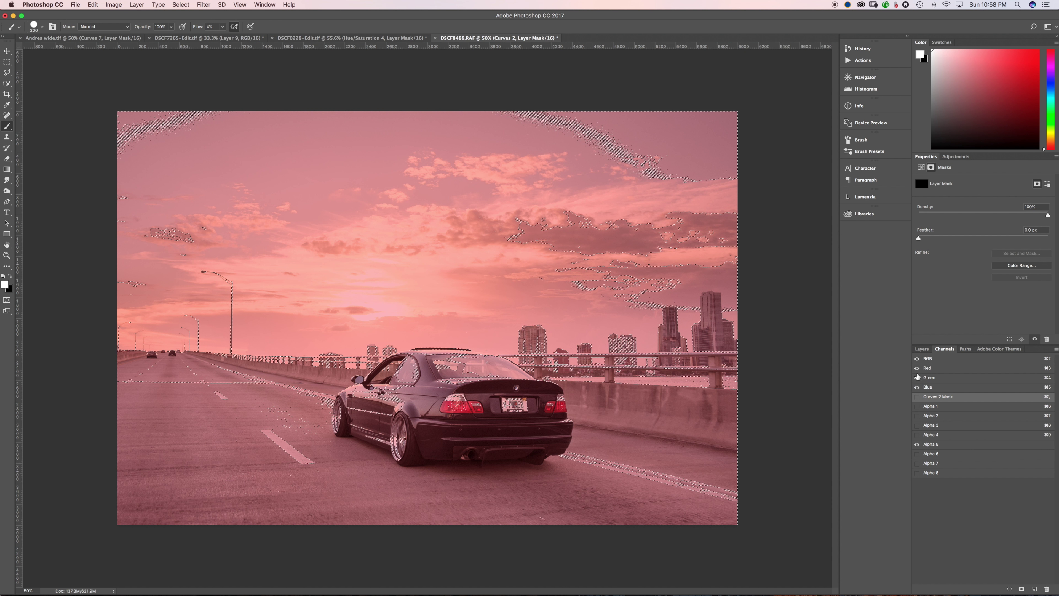
pyautogui.click(916, 360)
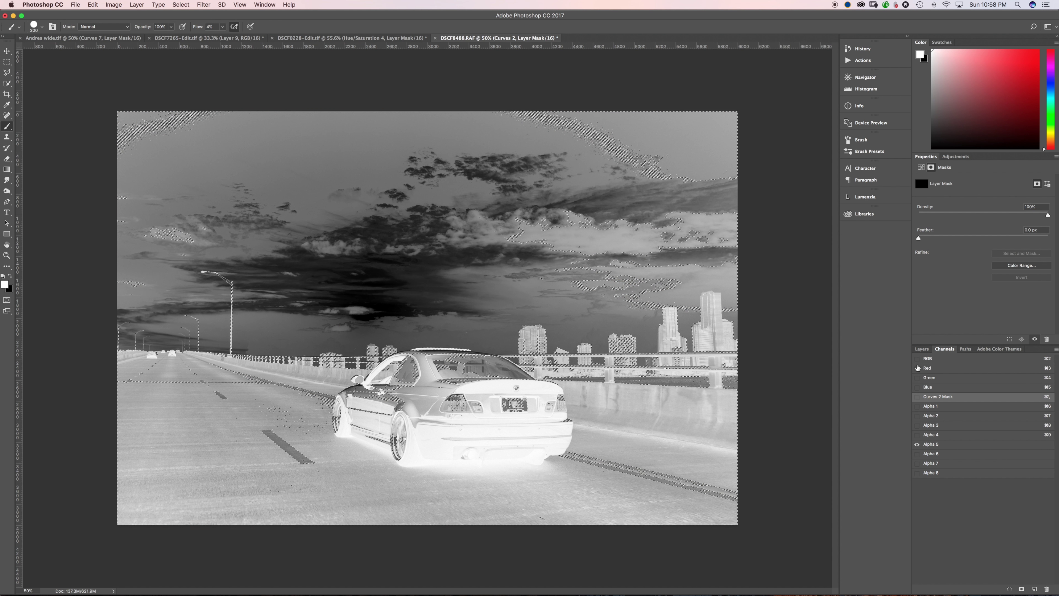
pyautogui.click(918, 454)
pyautogui.click(917, 444)
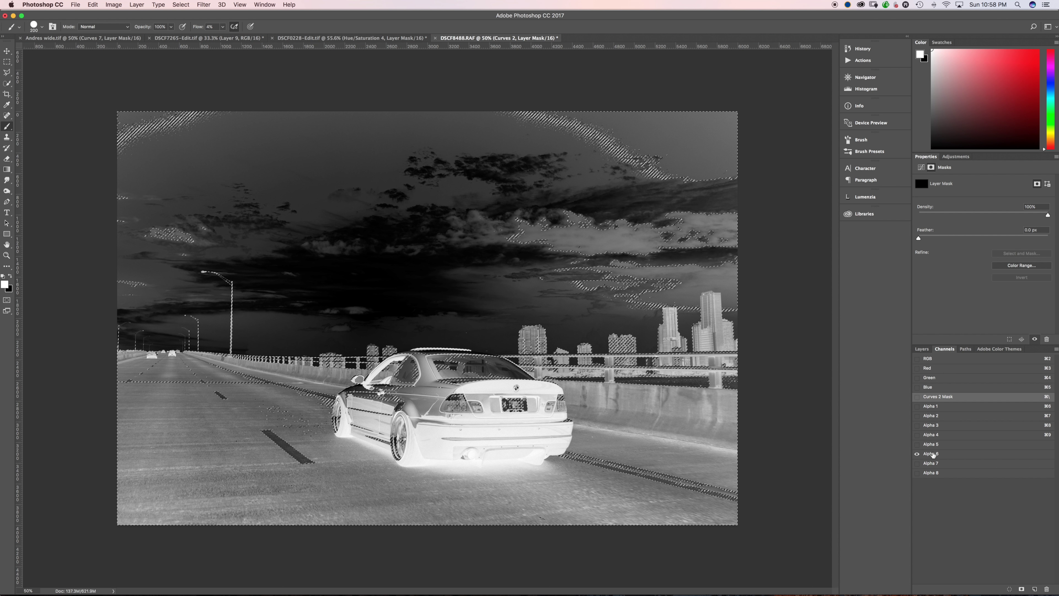
pyautogui.click(917, 359)
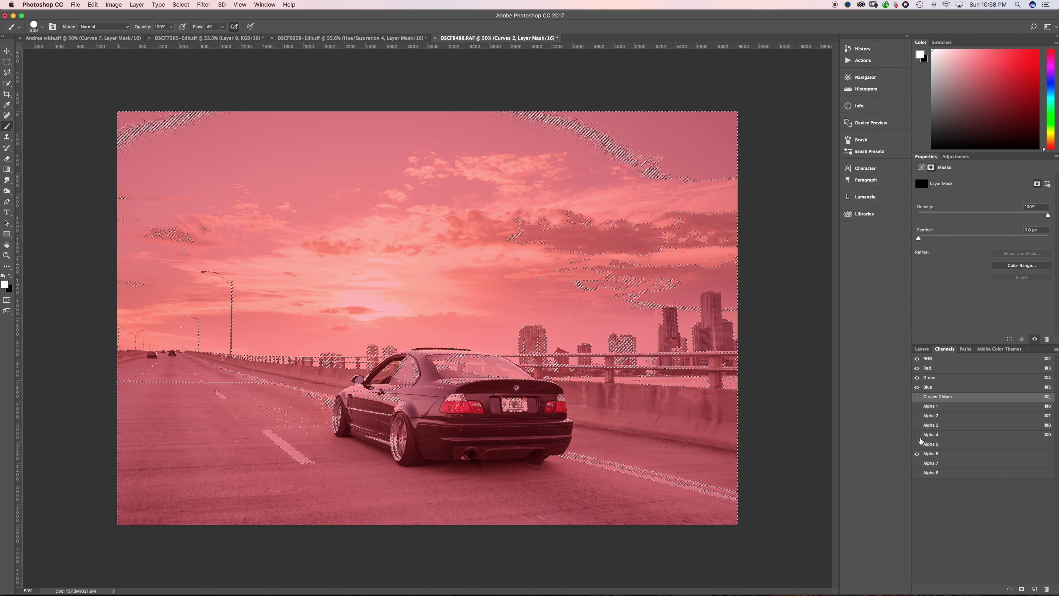
pyautogui.click(917, 454)
# Fill the selected area of the Curves 2 mask with white and deselect.
pyautogui.click(922, 349)
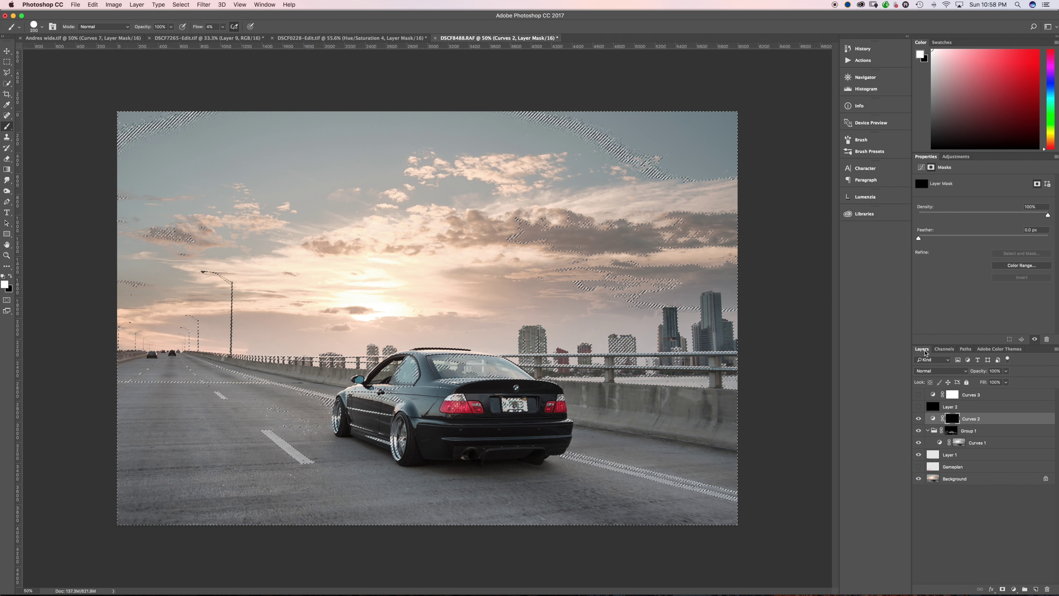
pyautogui.hotkey('shift', 'BackSpace')
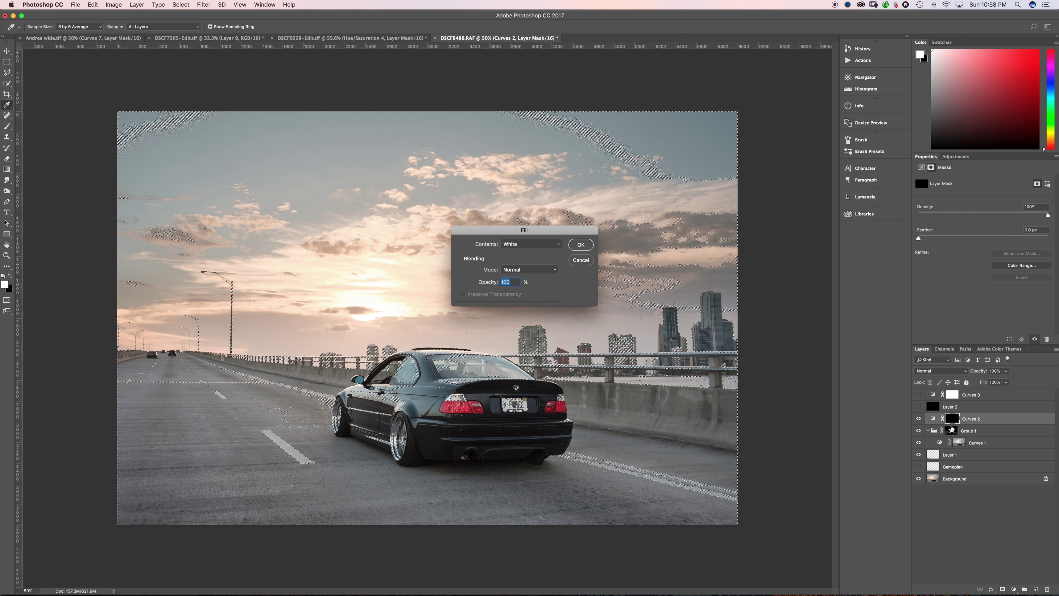
pyautogui.press('Return')
pyautogui.press('super+d')
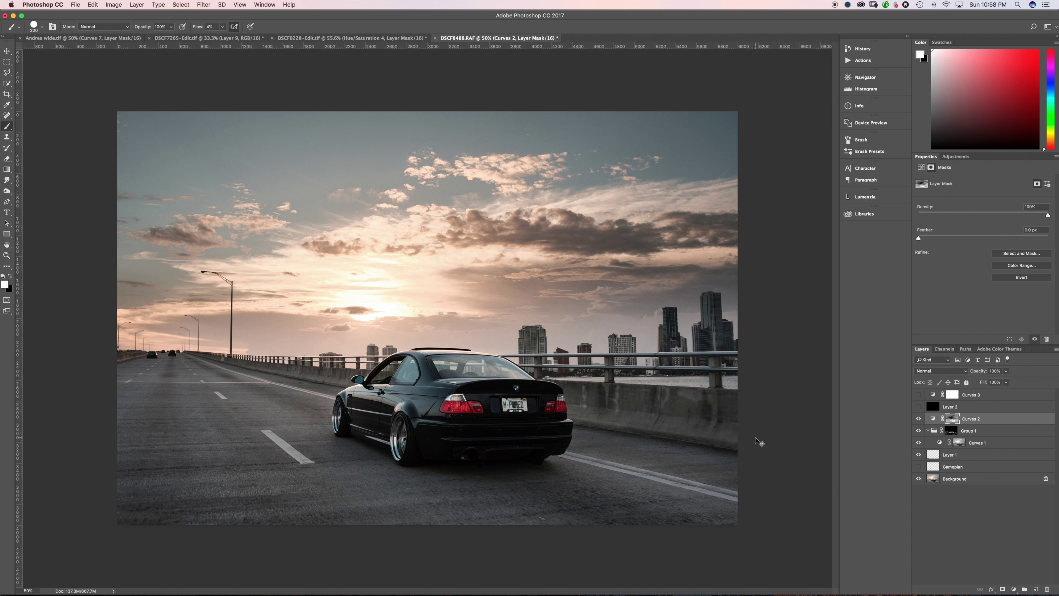
# Group the Curves 2 layer and hide its darkening behind a black group mask.
pyautogui.press('super+g')
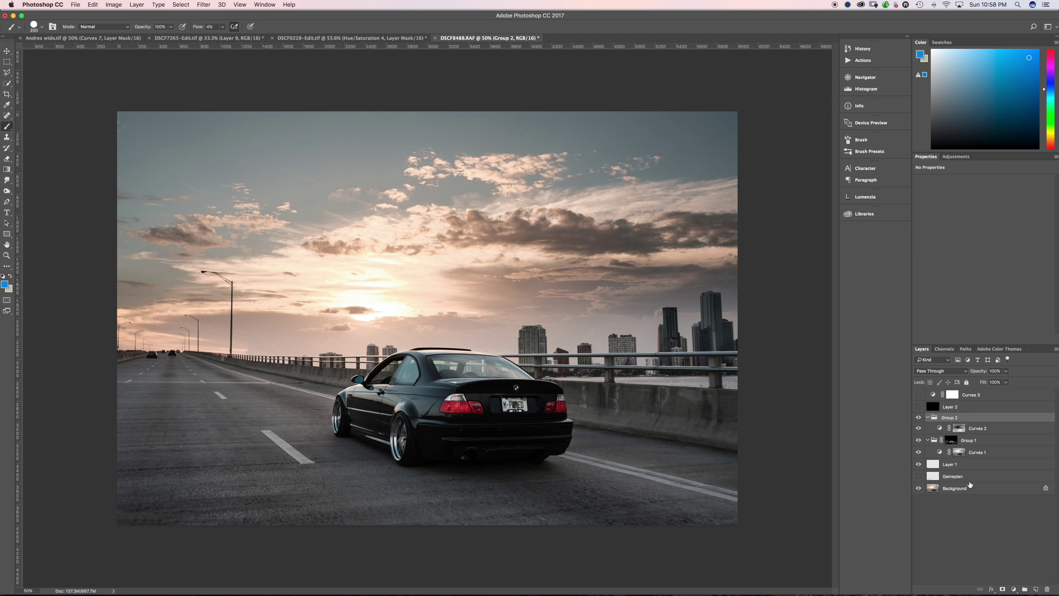
pyautogui.keyDown('alt'); pyautogui.click(1002, 589); pyautogui.keyUp('alt')
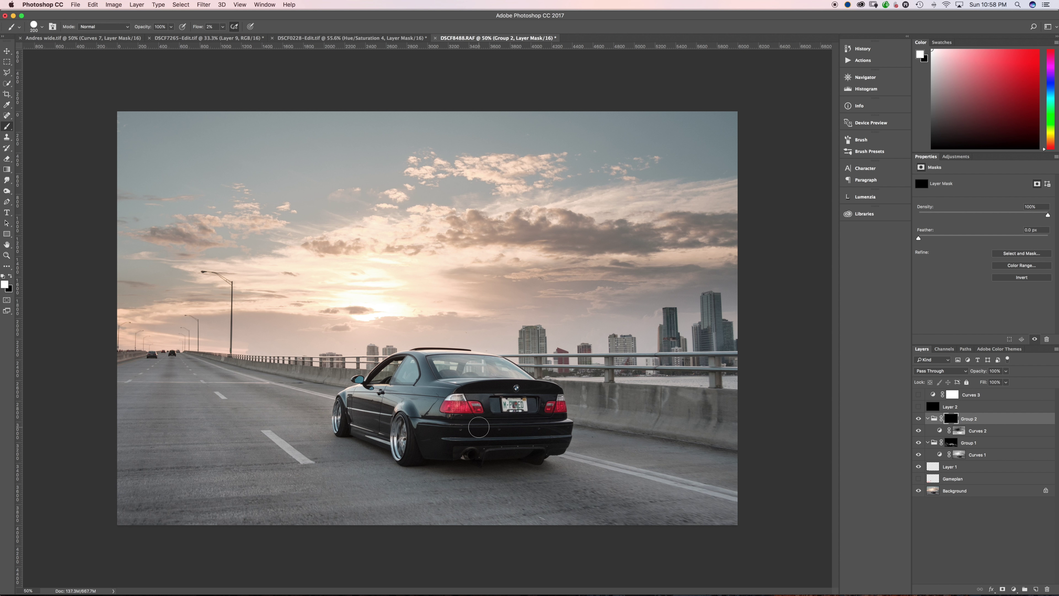
# Paint white on the Group 2 mask across the car's roof and rear window at 2% flow.
pyautogui.press(']')
pyautogui.press(']')
pyautogui.press(']')
pyautogui.press(']')
pyautogui.press(']')
pyautogui.press(']')
pyautogui.press(']')
pyautogui.press('[')
pyautogui.press('[')
pyautogui.press('[')
pyautogui.press('[')
pyautogui.moveTo(472, 354)
pyautogui.mouseDown()
pyautogui.moveTo(387, 341)
pyautogui.moveTo(401, 342)
pyautogui.moveTo(387, 354)
pyautogui.mouseUp()
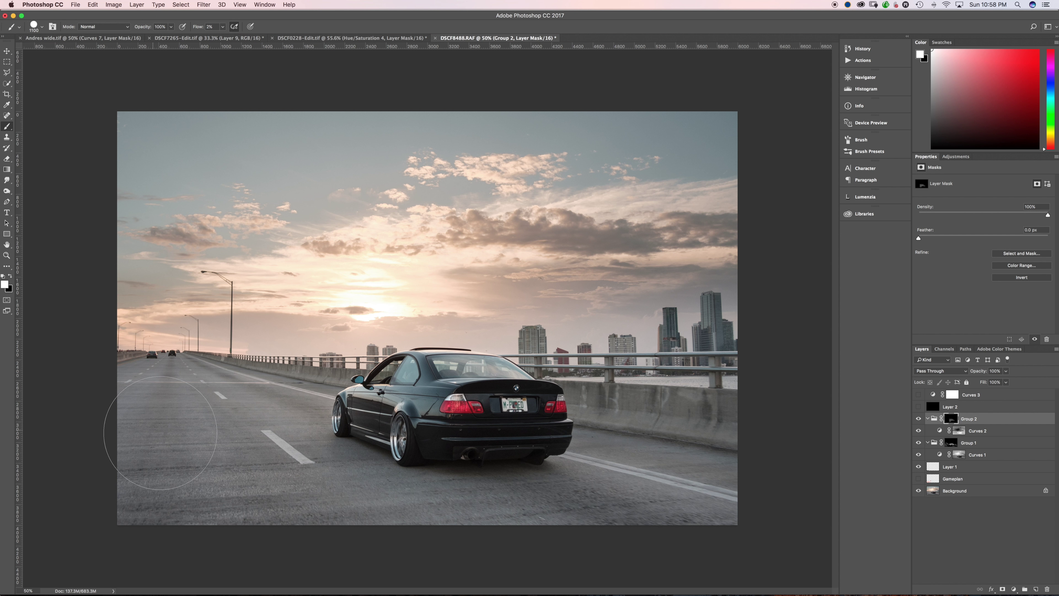
# Continue burning on the Group 2 mask with varied brush sizes, and undo the last stroke.
pyautogui.press(']')
pyautogui.press(']')
pyautogui.press(']')
pyautogui.press(']')
pyautogui.press(']')
pyautogui.press(']')
pyautogui.press('[')
pyautogui.press('[')
pyautogui.press('[')
pyautogui.press('[')
pyautogui.press('[')
pyautogui.press('[')
pyautogui.press('[')
pyautogui.press('[')
pyautogui.press('[')
pyautogui.press('[')
pyautogui.press('[')
pyautogui.press('[')
pyautogui.press('super+z')
# Set the brush flow to 1% and the brush size to 80 px for subtle burning on the Group 2 mask.
pyautogui.press(']')
pyautogui.press(']')
pyautogui.hotkey('shift', '0')
pyautogui.hotkey('shift', '1')
pyautogui.press(']')
pyautogui.press('[')
pyautogui.press('[')
pyautogui.press('[')
# Switch to the Group 1 mask and refine the dodging with a 125 px brush.
pyautogui.click(971, 444)
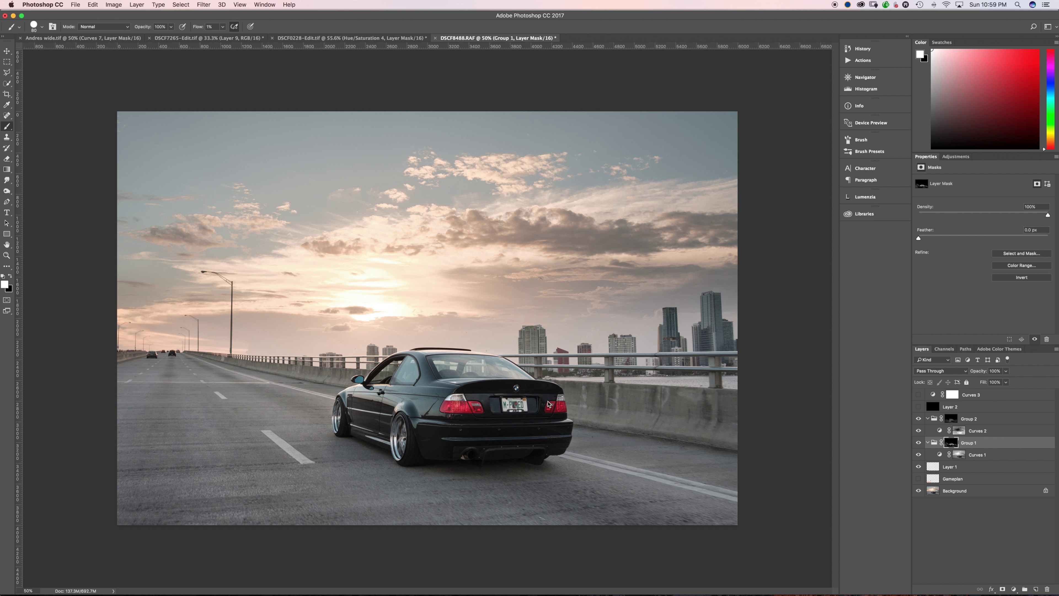
pyautogui.press(']')
pyautogui.press(']')
pyautogui.press(']')
# Combine Group 2 and Group 1 with their Curves layers into one group named "Dodge and burn".
pyautogui.click(956, 420)
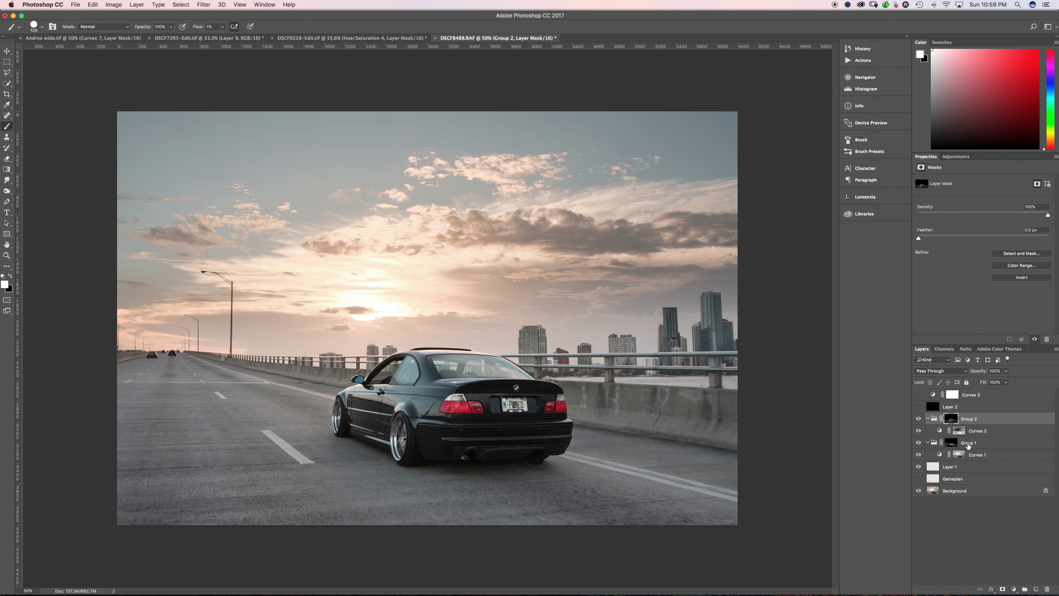
pyautogui.keyDown('shift'); pyautogui.click(968, 445); pyautogui.keyUp('shift')
pyautogui.keyDown('shift'); pyautogui.click(973, 454); pyautogui.keyUp('shift')
pyautogui.press('super+g')
pyautogui.doubleClick(951, 417)
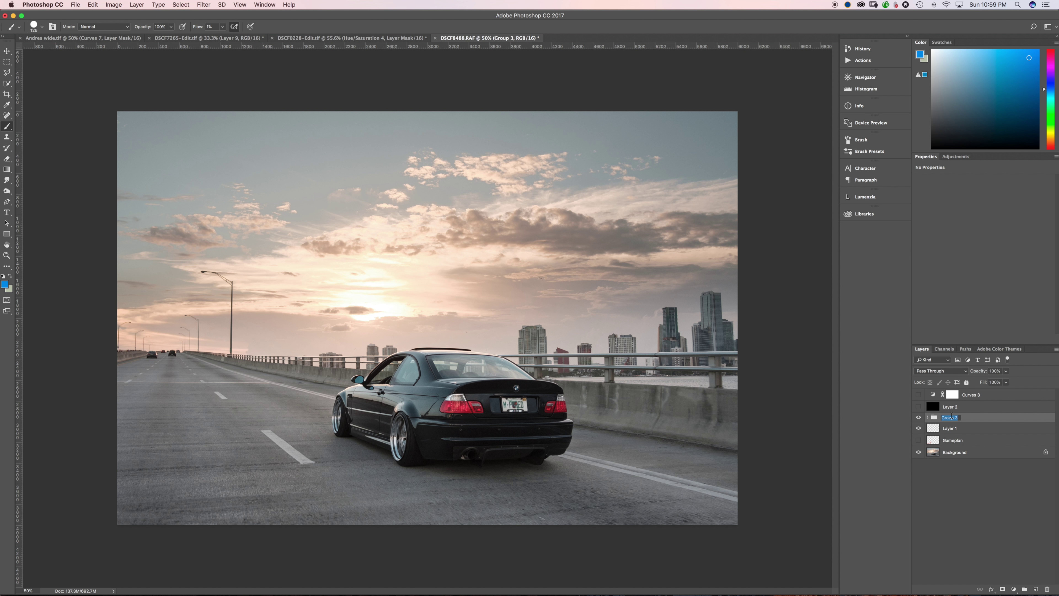
pyautogui.write('Dodge and burn')
pyautogui.press('Return')
# Compare the photo with and without the "Dodge and burn" group.
pyautogui.click(920, 418)
pyautogui.click(920, 418)
pyautogui.click(919, 418)
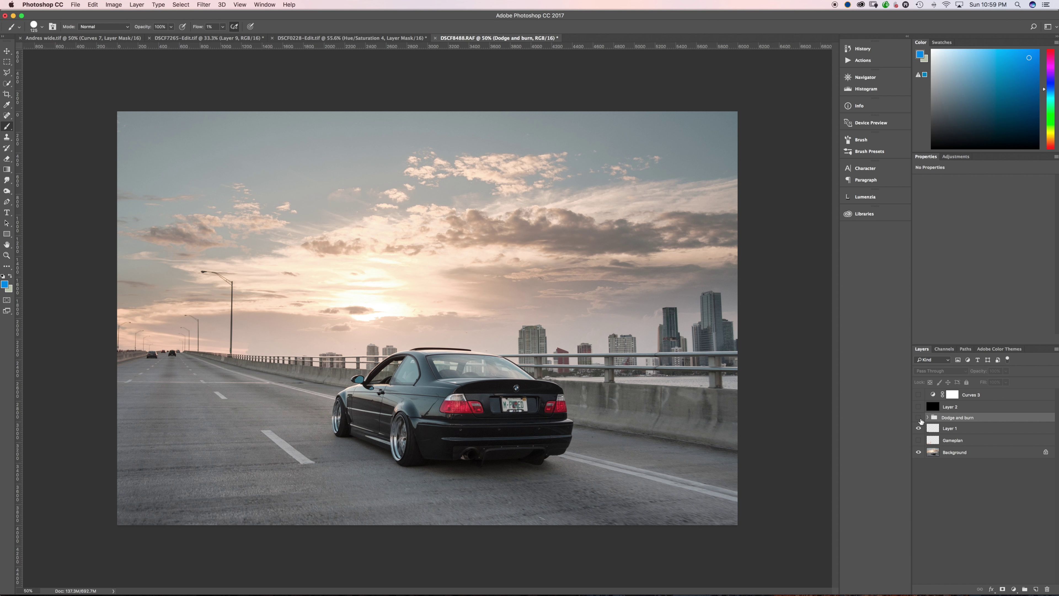
pyautogui.click(920, 418)
pyautogui.click(920, 418)
pyautogui.click(920, 418)
pyautogui.click(920, 418)
pyautogui.click(920, 419)
pyautogui.click(920, 418)
pyautogui.click(920, 418)
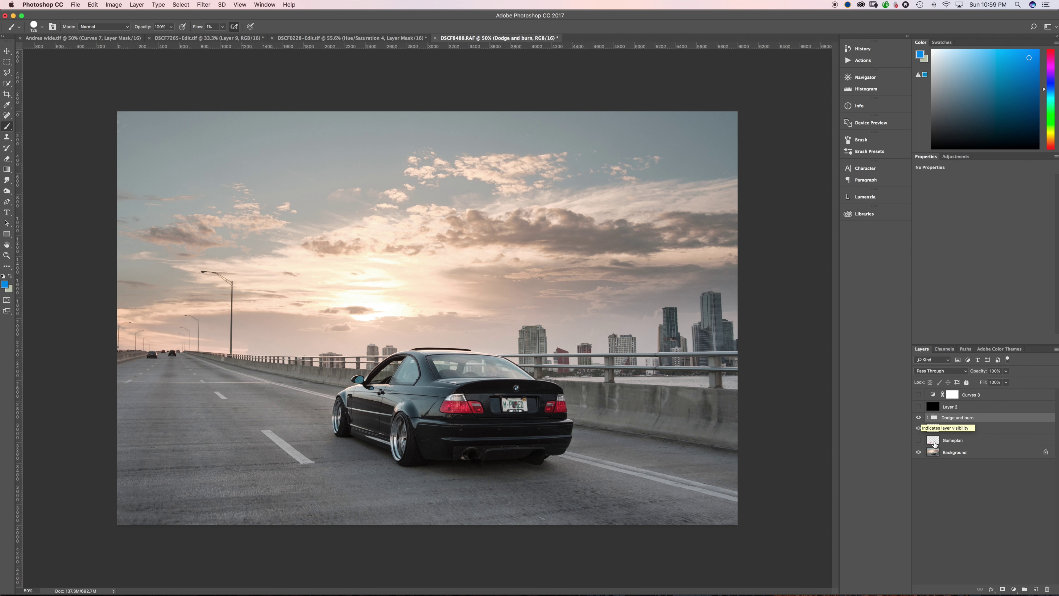
# Add a Curves adjustment above the "Dodge and burn" group and move its white point to an input of about 239.
pyautogui.click(1014, 589)
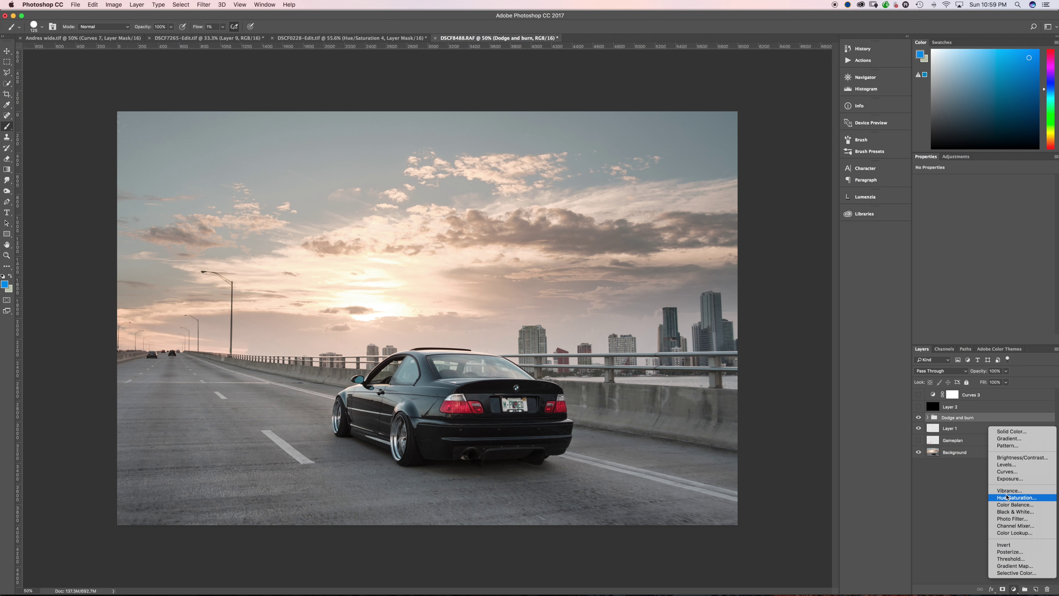
pyautogui.click(1005, 472)
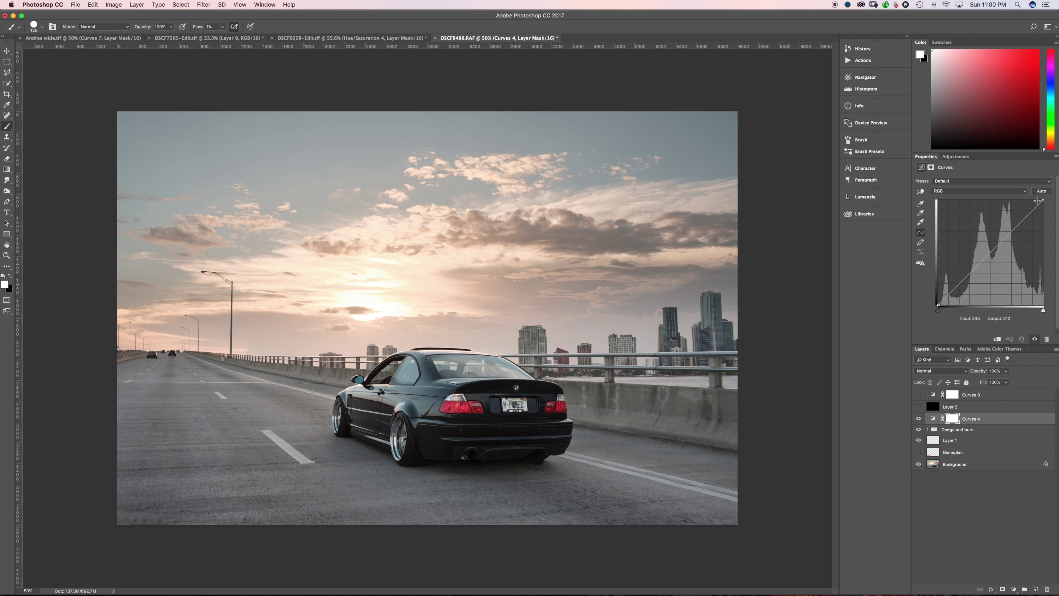
pyautogui.moveTo(1043, 201); pyautogui.dragTo(1036, 201)
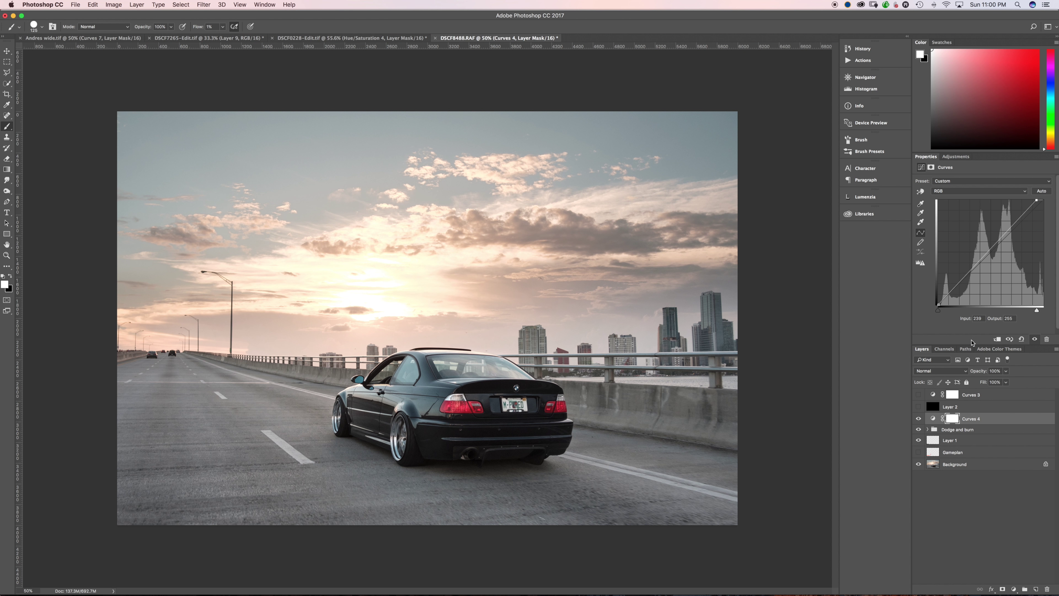
# Replace the Curves 4 layer's white mask with a luminosity mask loaded from the Alpha 1 channel.
pyautogui.rightClick(955, 419)
pyautogui.click(959, 433)
pyautogui.keyDown('super'); pyautogui.click(934, 433); pyautogui.keyUp('super')
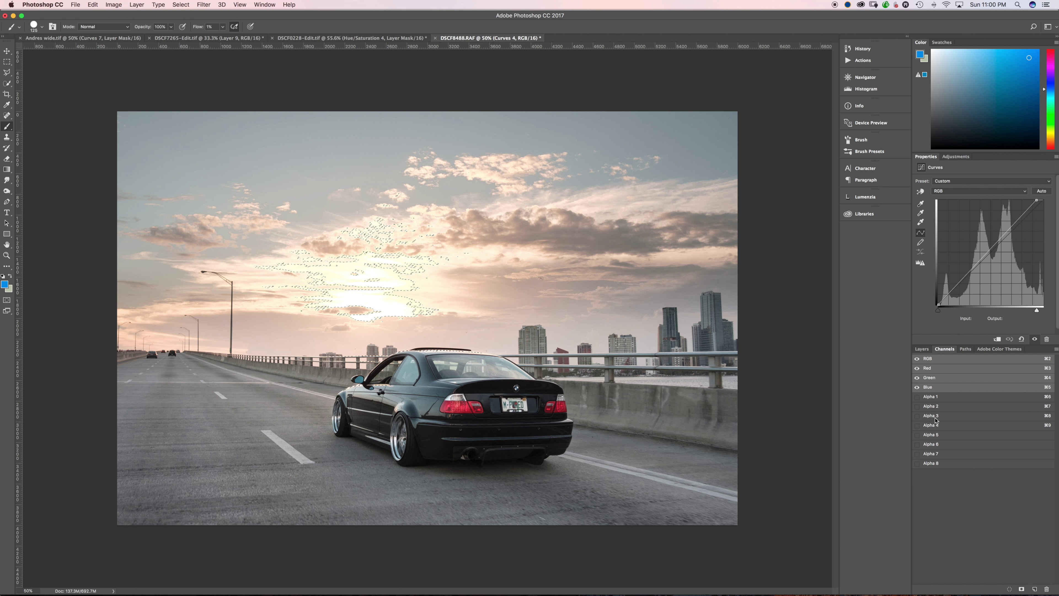
pyautogui.keyDown('super'); pyautogui.click(936, 416); pyautogui.keyUp('super')
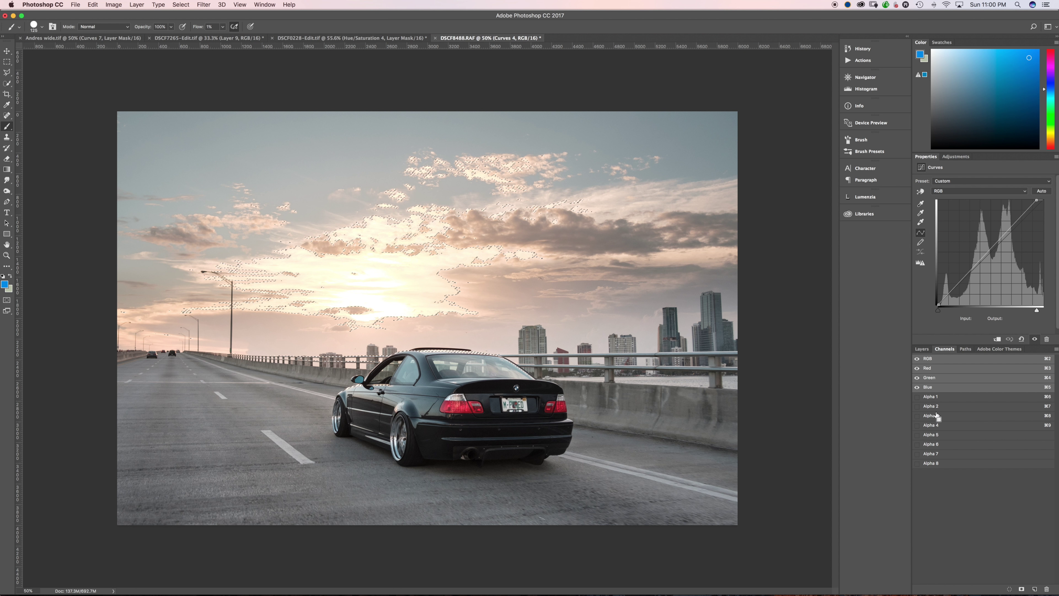
pyautogui.keyDown('super'); pyautogui.click(936, 407); pyautogui.keyUp('super')
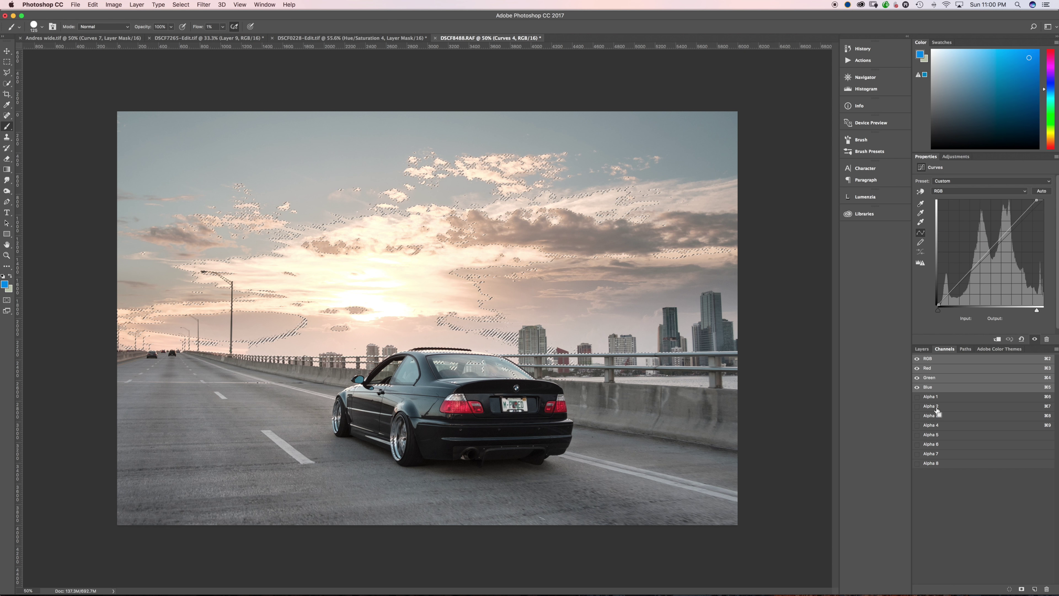
pyautogui.keyDown('super'); pyautogui.click(934, 395); pyautogui.keyUp('super')
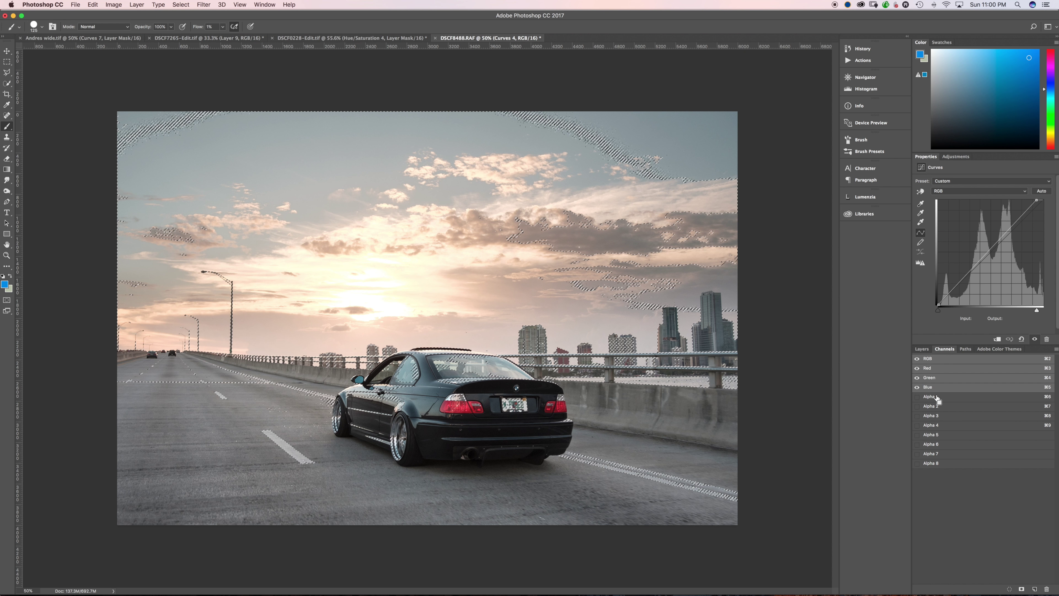
pyautogui.click(922, 349)
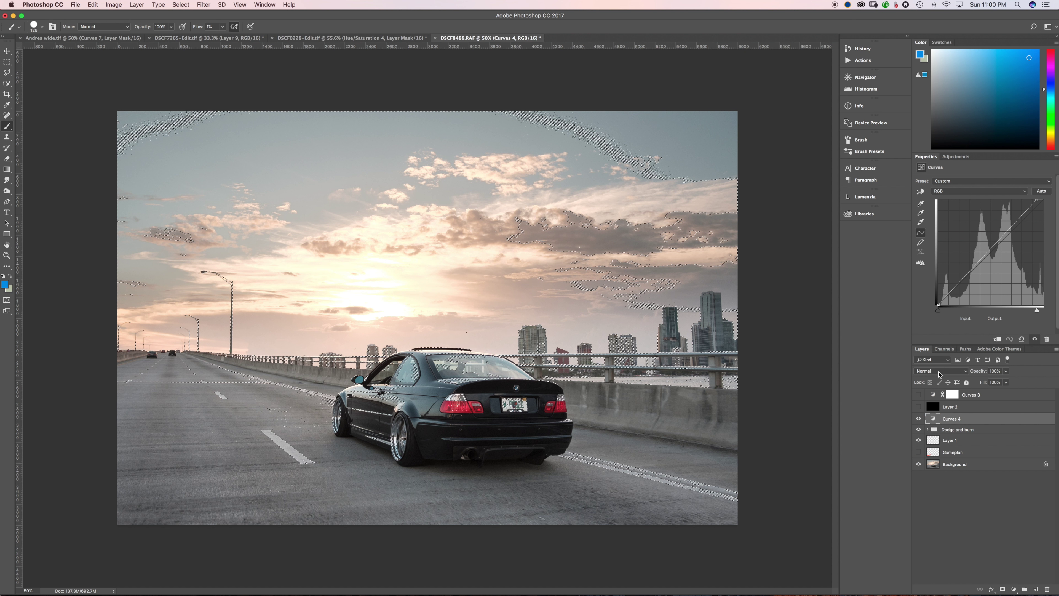
pyautogui.click(1002, 589)
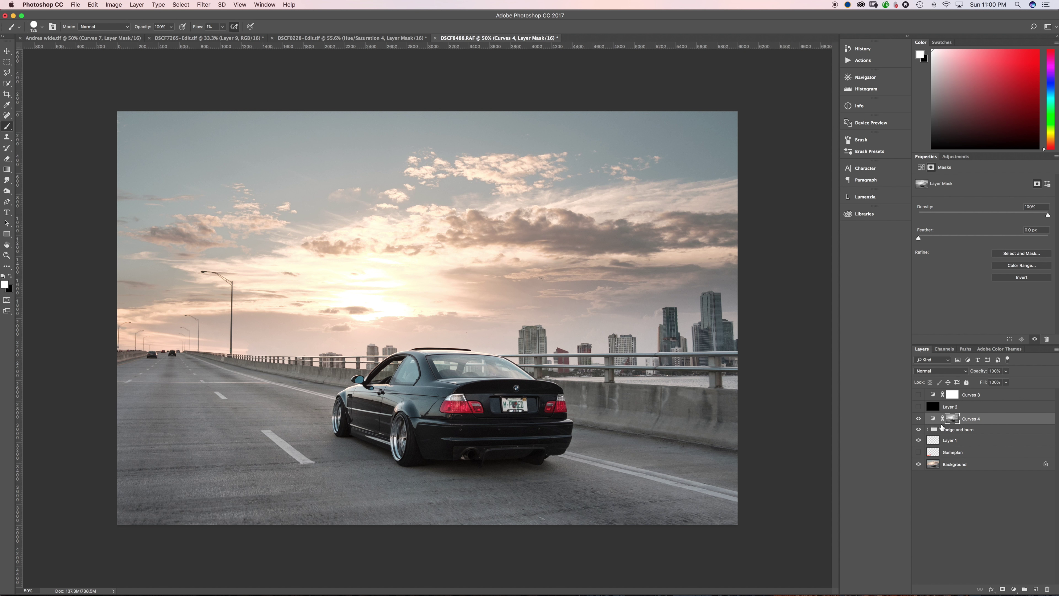
# Put Curves 4 in a group with a black mask and paint white on it over the car's rear bumper.
pyautogui.press('super+g')
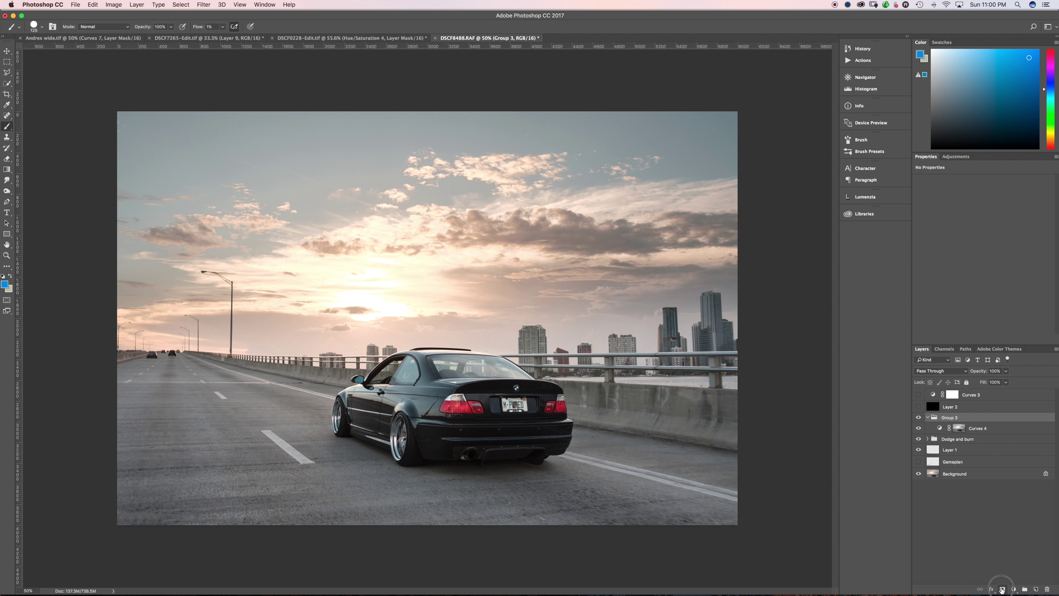
pyautogui.keyDown('alt'); pyautogui.click(1002, 589); pyautogui.keyUp('alt')
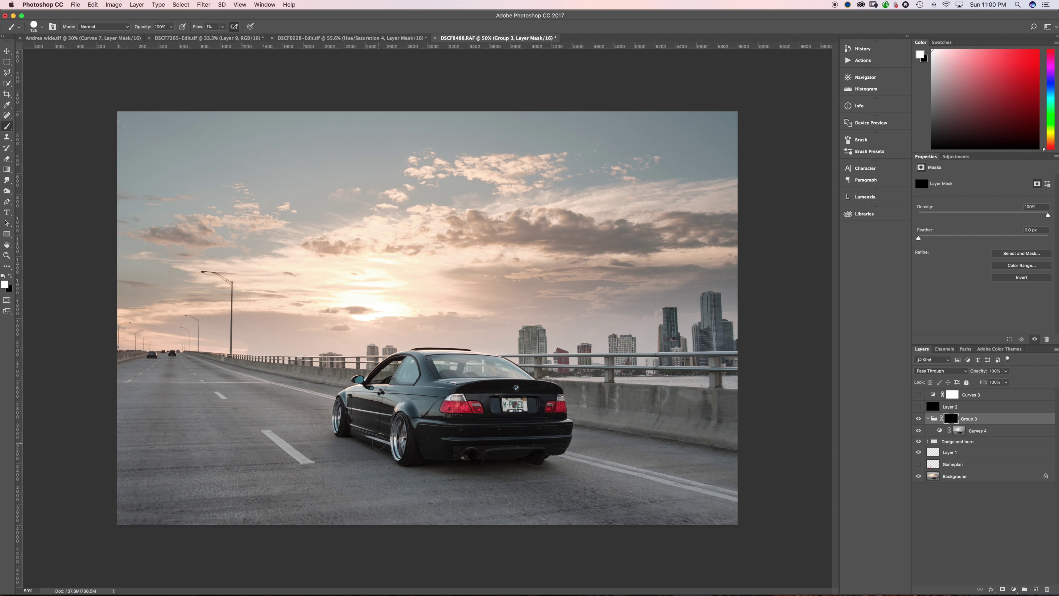
pyautogui.press(']')
pyautogui.press(']')
pyautogui.press(']')
pyautogui.press(']')
pyautogui.press(']')
pyautogui.press(']')
pyautogui.press('[')
pyautogui.press('[')
pyautogui.press('[')
pyautogui.moveTo(561, 436); pyautogui.dragTo(462, 444)
pyautogui.press('[')
pyautogui.press('[')
pyautogui.press('[')
# Compare the car with and without the painted Group 3 brightening.
pyautogui.click(919, 418)
pyautogui.click(919, 418)
pyautogui.click(918, 418)
pyautogui.click(919, 418)
pyautogui.click(919, 419)
pyautogui.press(']')
pyautogui.click(919, 418)
# Paint more white on the Group 3 mask around the car's rear wheel and side with a 300 px brush, then collapse the group.
pyautogui.press(']')
pyautogui.press(']')
pyautogui.press(']')
pyautogui.press(']')
pyautogui.press(']')
pyautogui.press(']')
pyautogui.press('[')
pyautogui.press('[')
pyautogui.press('[')
pyautogui.press('[')
pyautogui.press('[')
pyautogui.press('5')
pyautogui.moveTo(435, 412)
pyautogui.mouseDown()
pyautogui.moveTo(473, 403)
pyautogui.moveTo(511, 416)
pyautogui.moveTo(492, 404)
pyautogui.moveTo(546, 404)
pyautogui.moveTo(447, 370)
pyautogui.moveTo(509, 375)
pyautogui.moveTo(385, 369)
pyautogui.moveTo(439, 386)
pyautogui.moveTo(390, 403)
pyautogui.moveTo(447, 411)
pyautogui.moveTo(344, 418)
pyautogui.moveTo(394, 426)
pyautogui.moveTo(416, 452)
pyautogui.moveTo(528, 450)
pyautogui.moveTo(406, 426)
pyautogui.mouseUp()
pyautogui.click(928, 418)
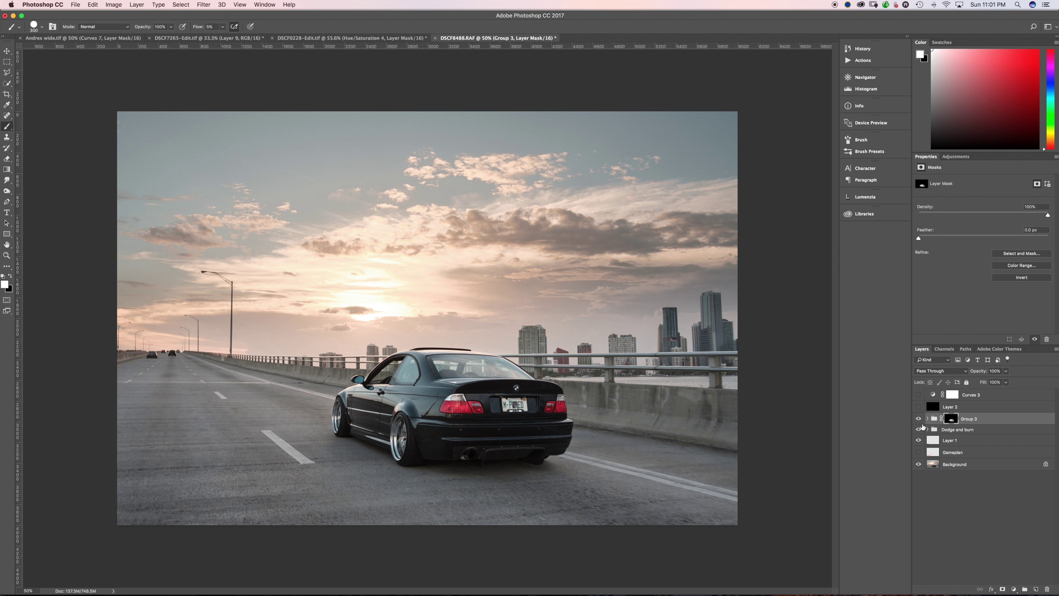
# Toggle Group 3 to check its effect on the whole photo.
pyautogui.click(919, 420)
pyautogui.click(920, 420)
pyautogui.click(924, 419)
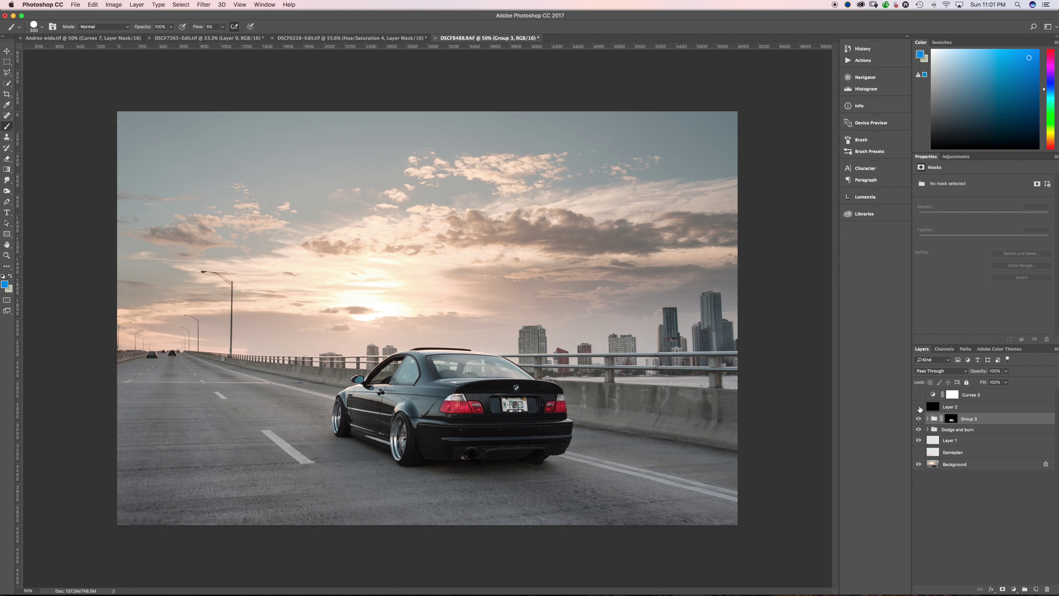
# Delete the hidden Layer 2 and Curves 3 layers above Group 3.
pyautogui.click(920, 407)
pyautogui.click(958, 410)
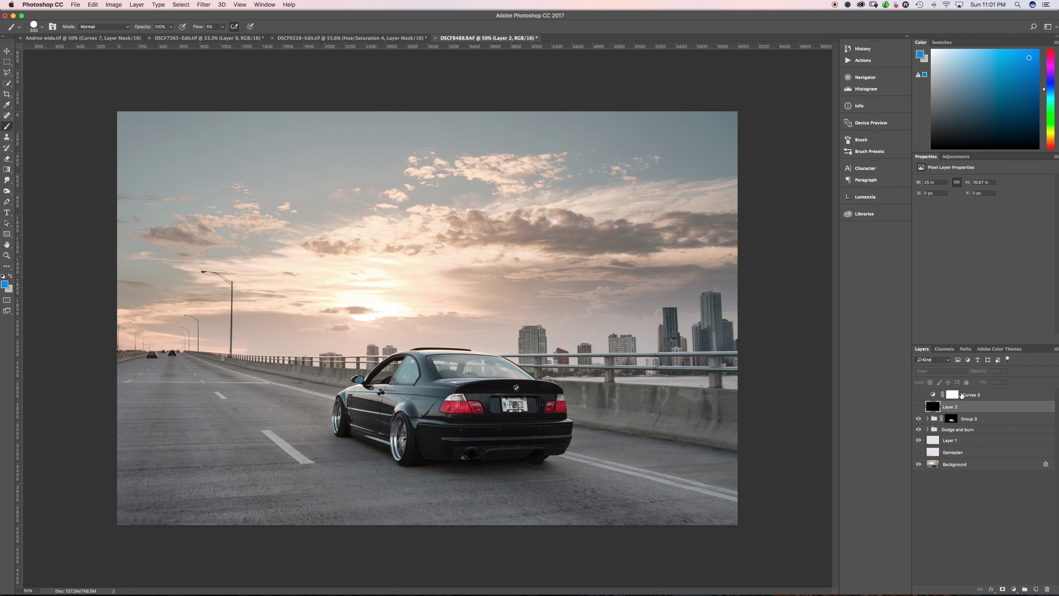
pyautogui.keyDown('shift'); pyautogui.click(980, 397); pyautogui.keyUp('shift')
pyautogui.press('BackSpace')
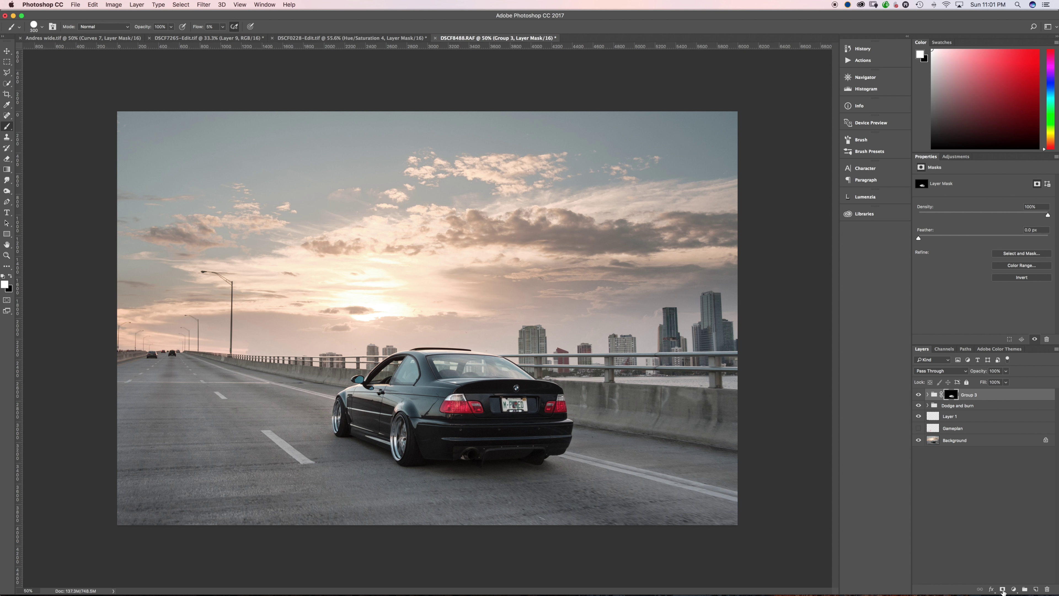
# Add a Gradient Map adjustment above Group 3 and set its blend mode to Soft Light.
pyautogui.click(1013, 588)
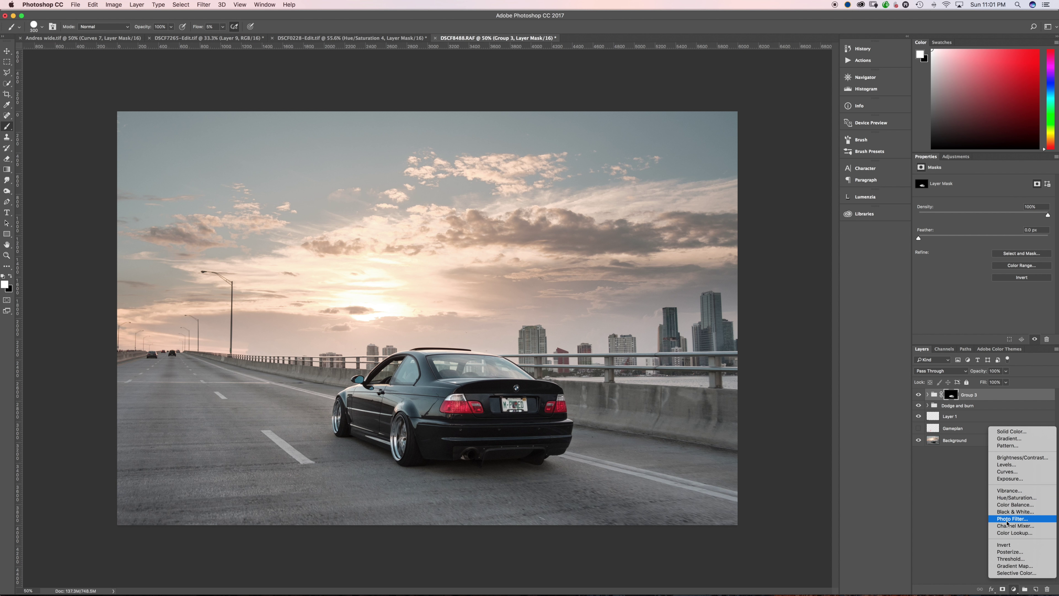
pyautogui.click(1012, 566)
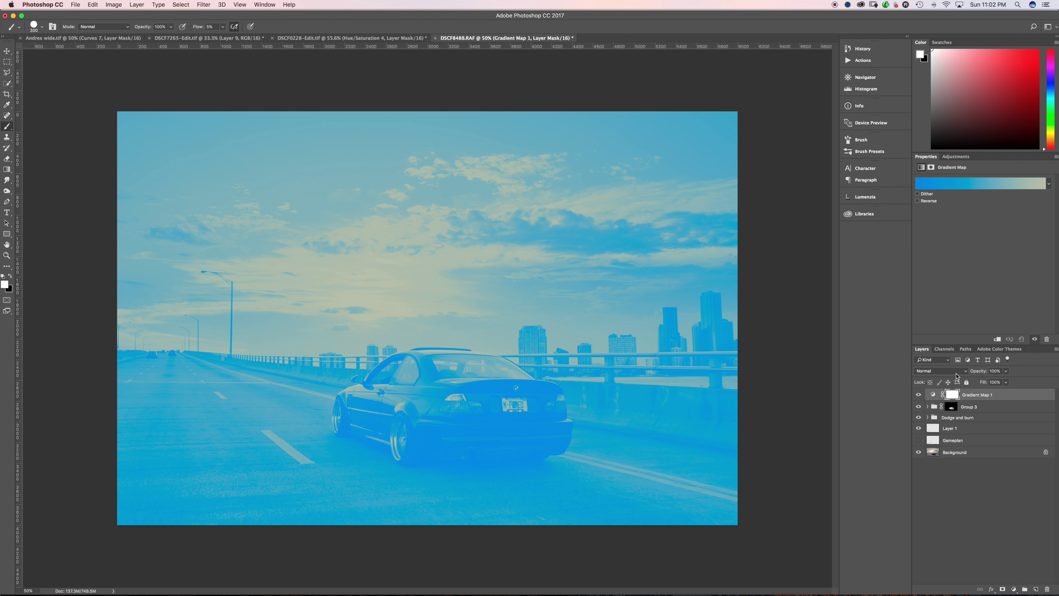
pyautogui.click(957, 373)
pyautogui.click(955, 462)
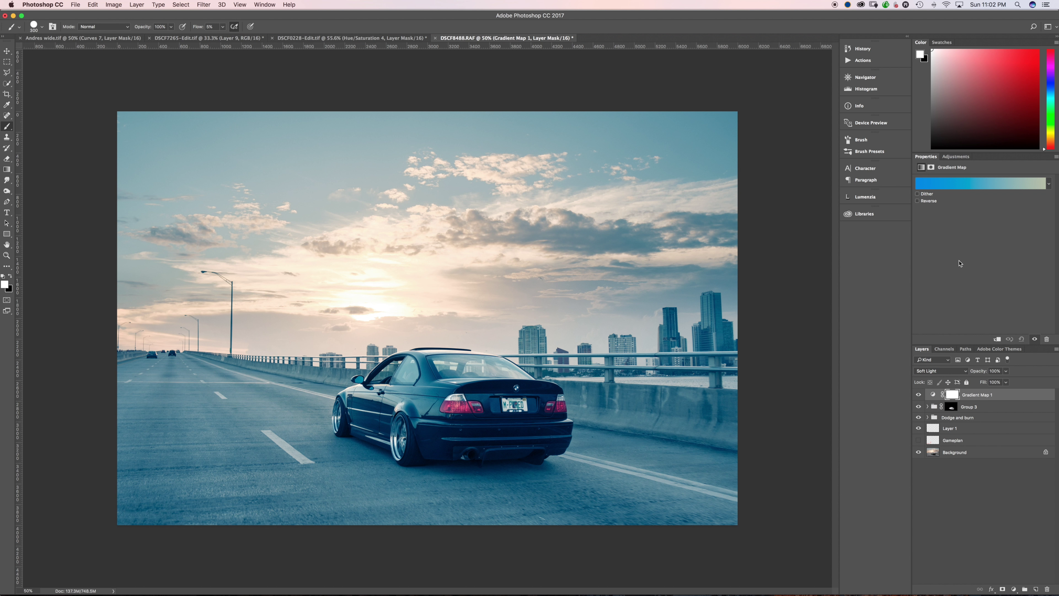
# Try several sepia presets on the gradient map and apply the Sepia-Blue 2 preset.
pyautogui.click(965, 187)
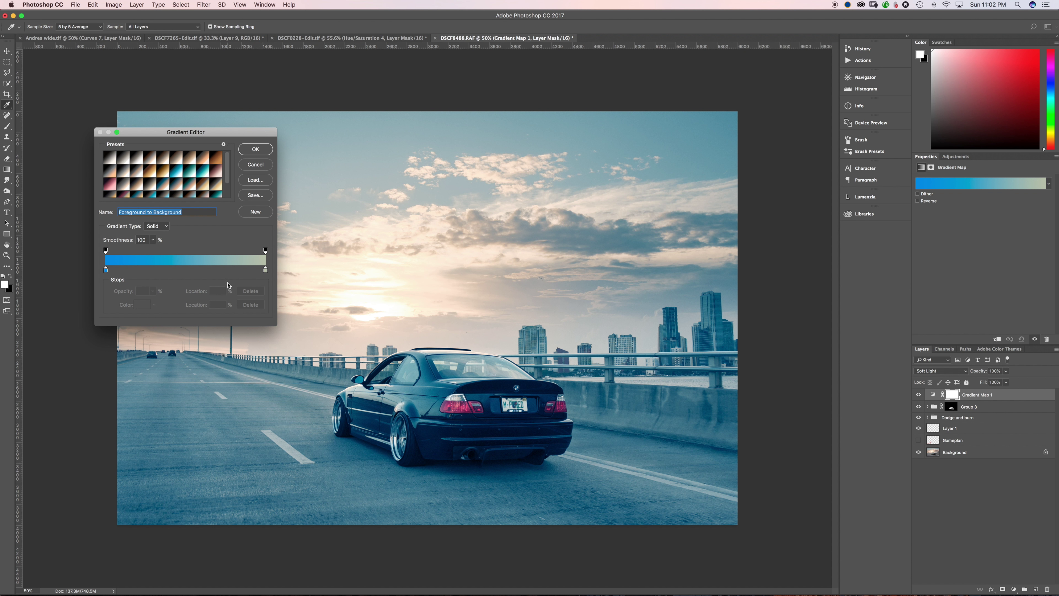
pyautogui.click(152, 158)
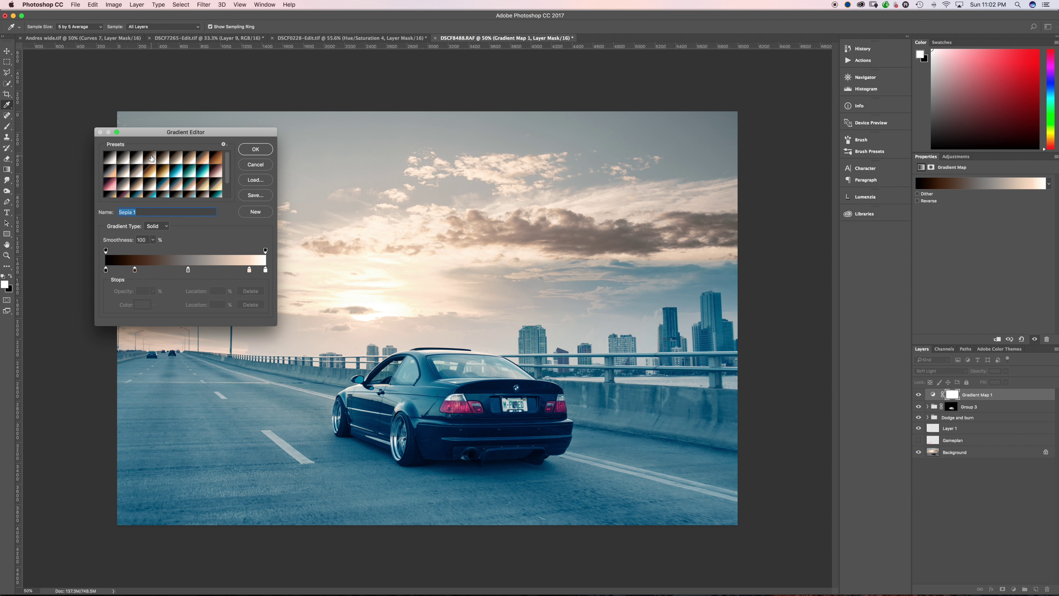
pyautogui.click(163, 158)
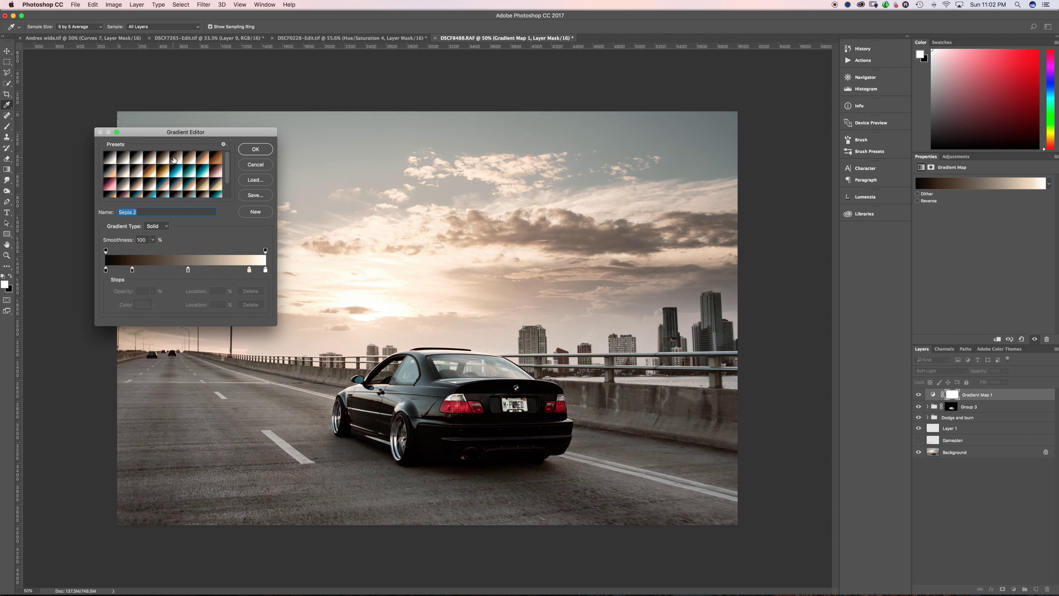
pyautogui.click(176, 161)
pyautogui.click(218, 167)
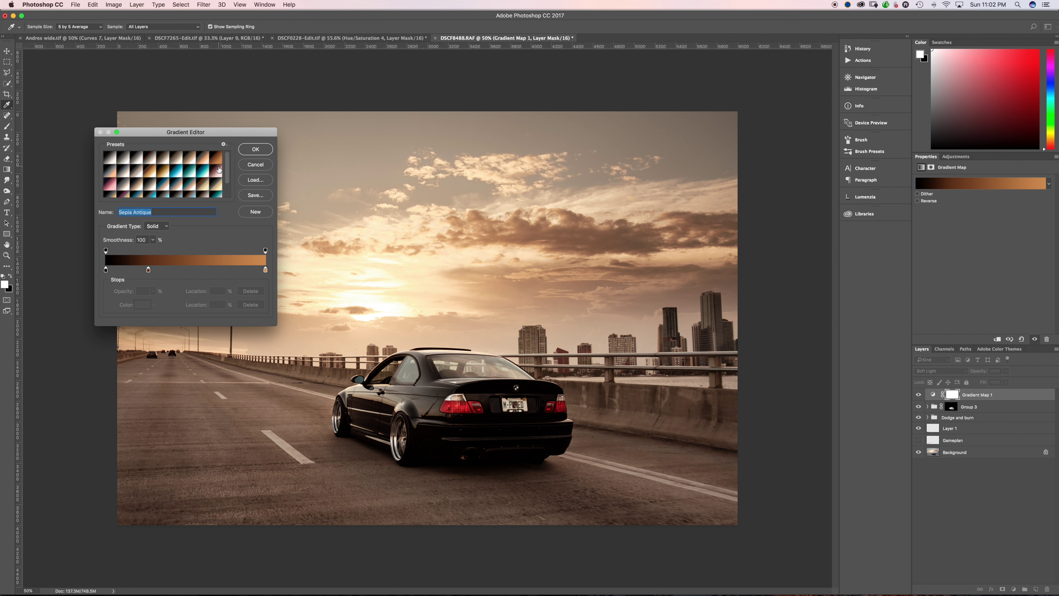
pyautogui.click(193, 187)
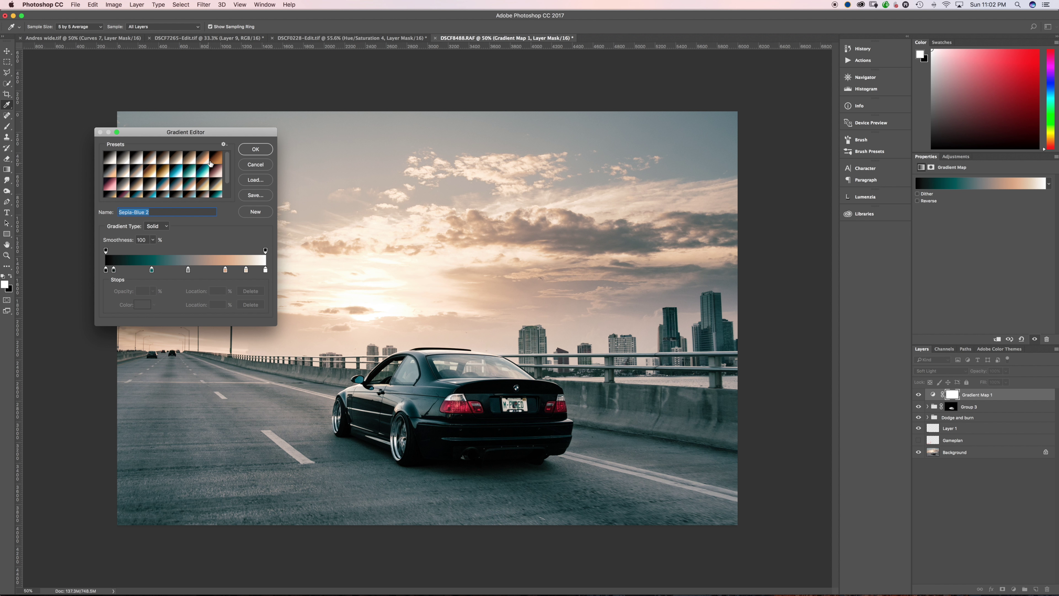
pyautogui.click(244, 152)
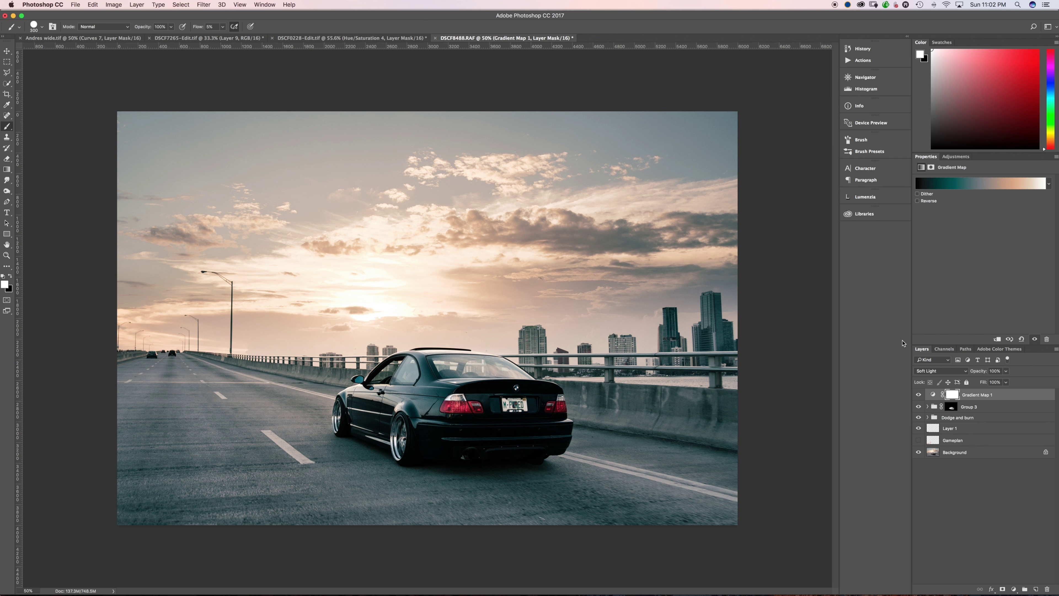
# Check the gradient map's effect, duplicate the layer and hide the original Gradient Map 1.
pyautogui.click(918, 395)
pyautogui.click(919, 395)
pyautogui.press('super+j')
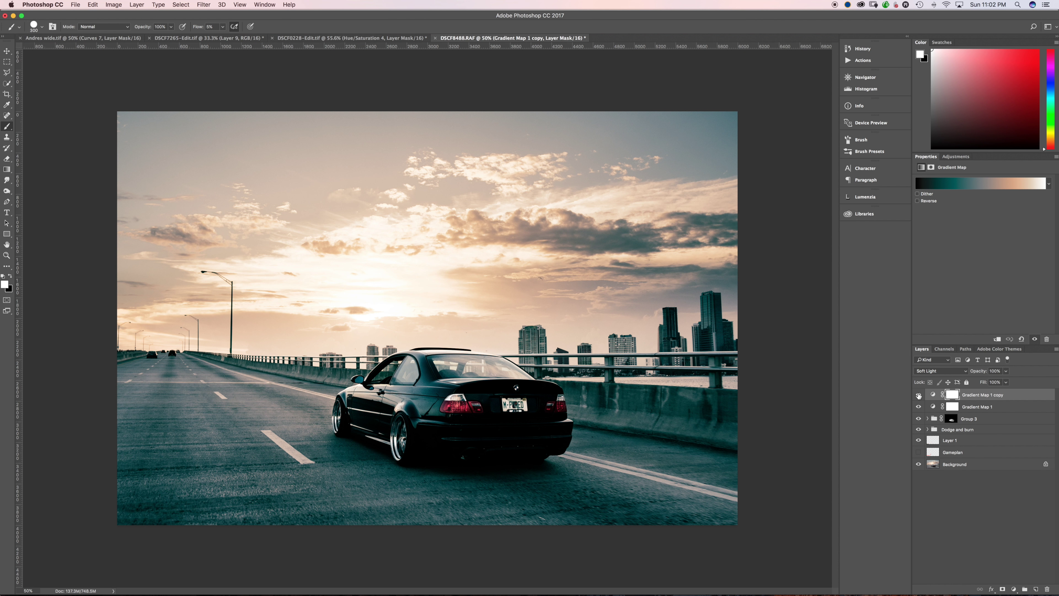
pyautogui.click(919, 406)
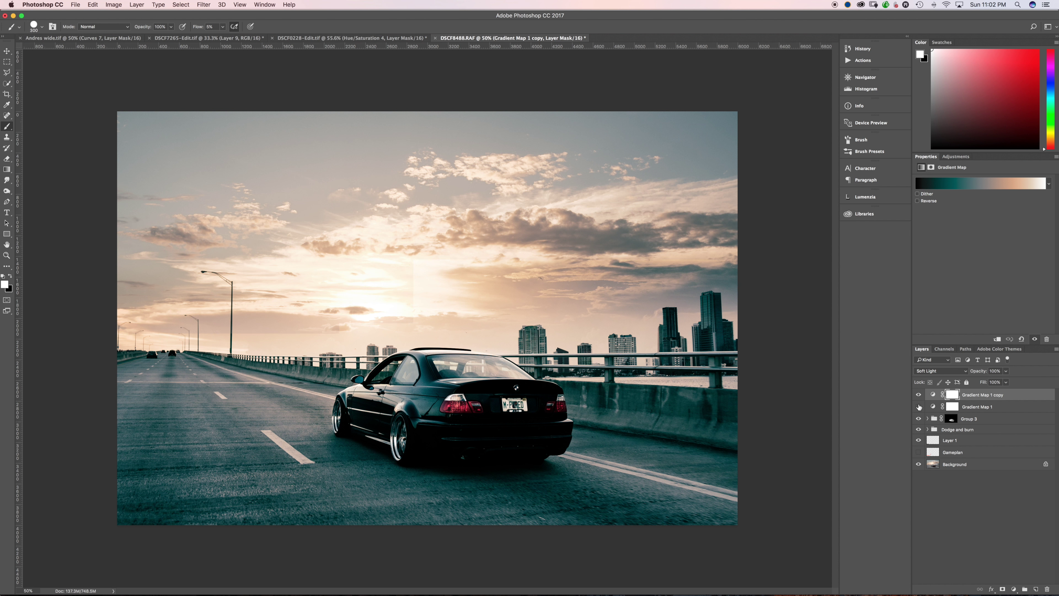
# Open the gradient of the Gradient Map 1 copy for editing and try the Sepia-Cyan, Blue-Selenium 1 and Gold 1 presets.
pyautogui.click(967, 407)
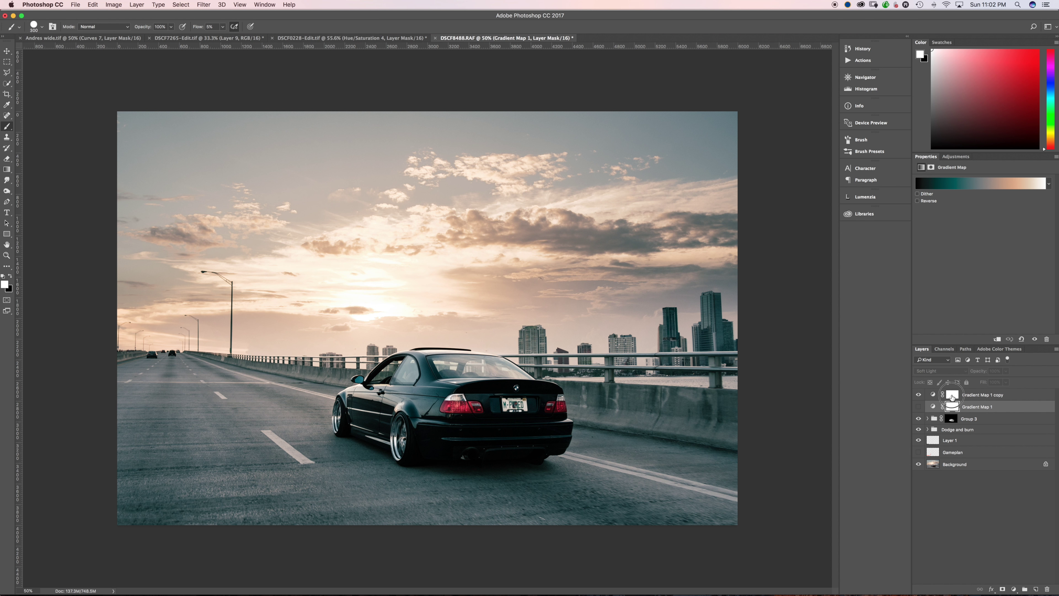
pyautogui.click(954, 396)
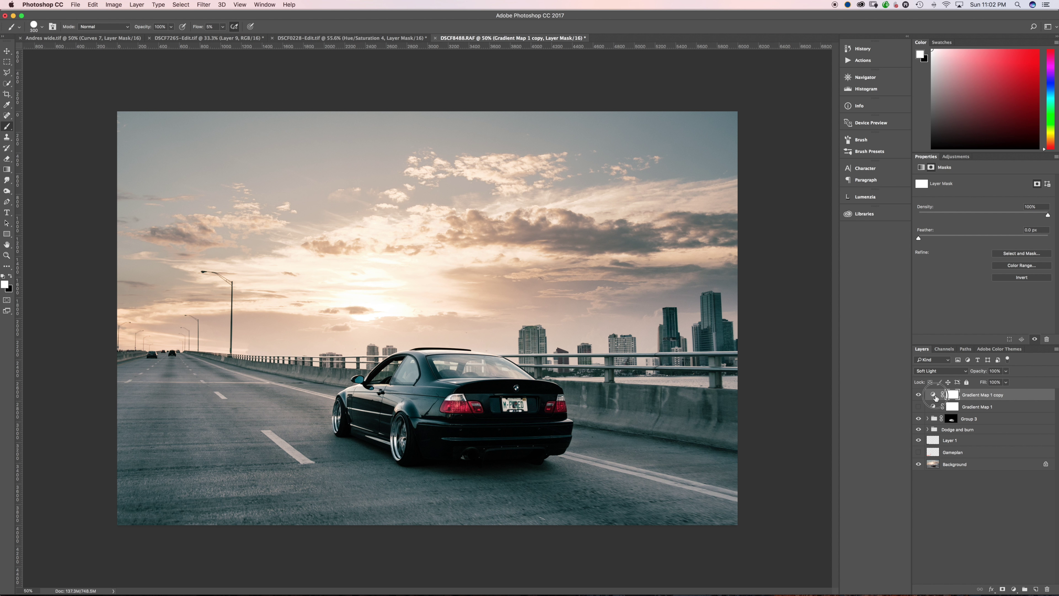
pyautogui.click(932, 394)
pyautogui.click(954, 396)
pyautogui.click(933, 395)
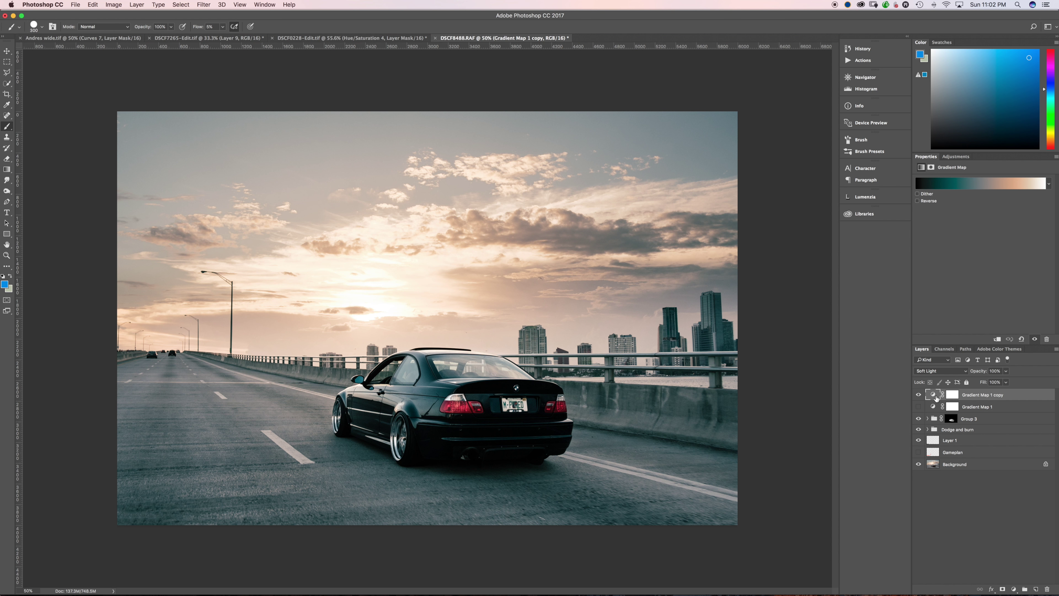
pyautogui.click(945, 183)
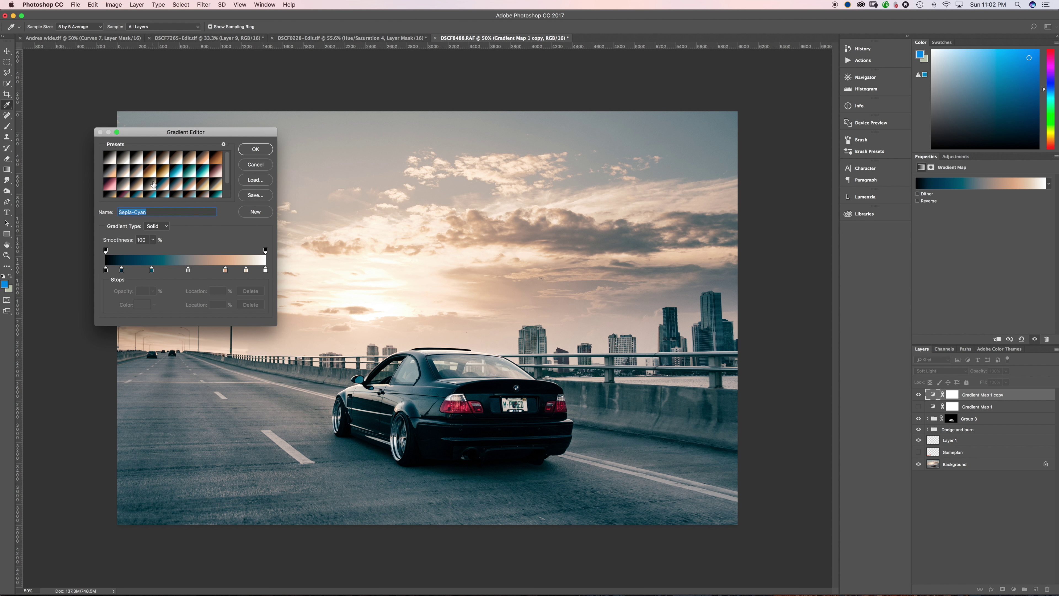
pyautogui.scroll(-1, 152, 184)
pyautogui.scroll(-1, 153, 183)
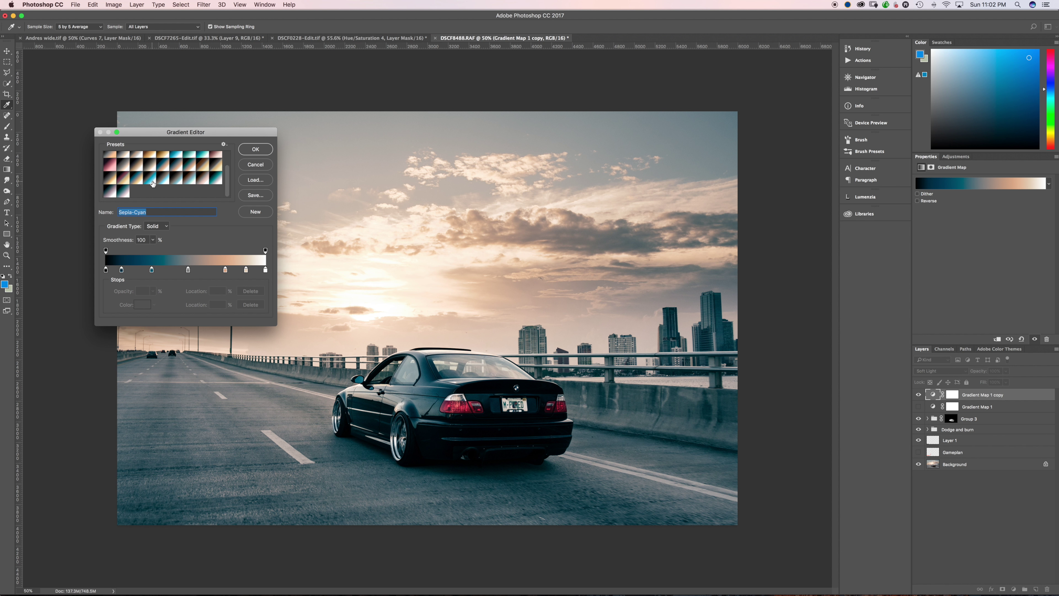
pyautogui.click(153, 183)
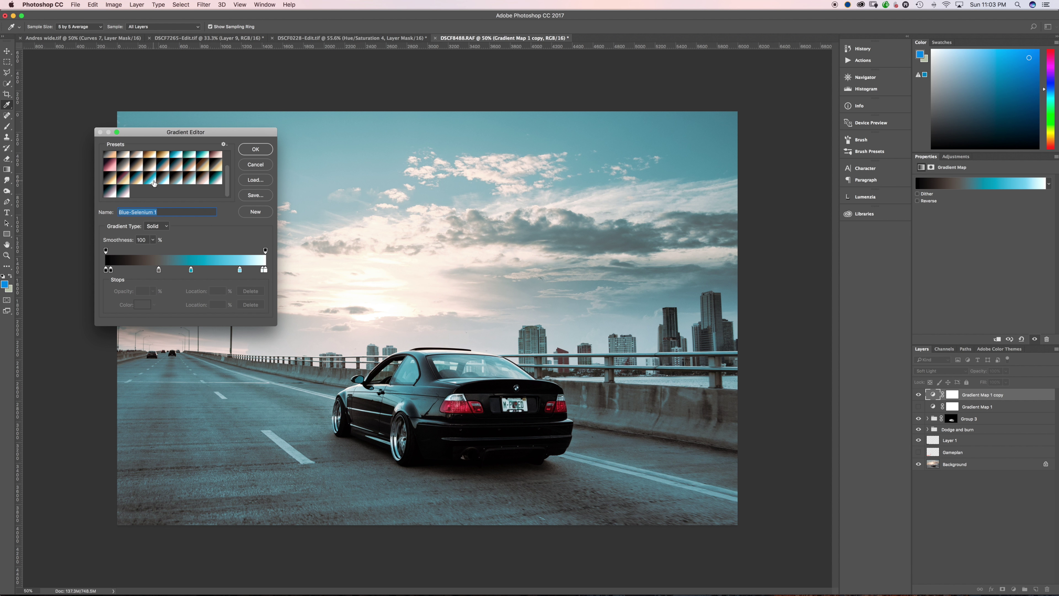
pyautogui.scroll(2, 153, 183)
pyautogui.click(151, 169)
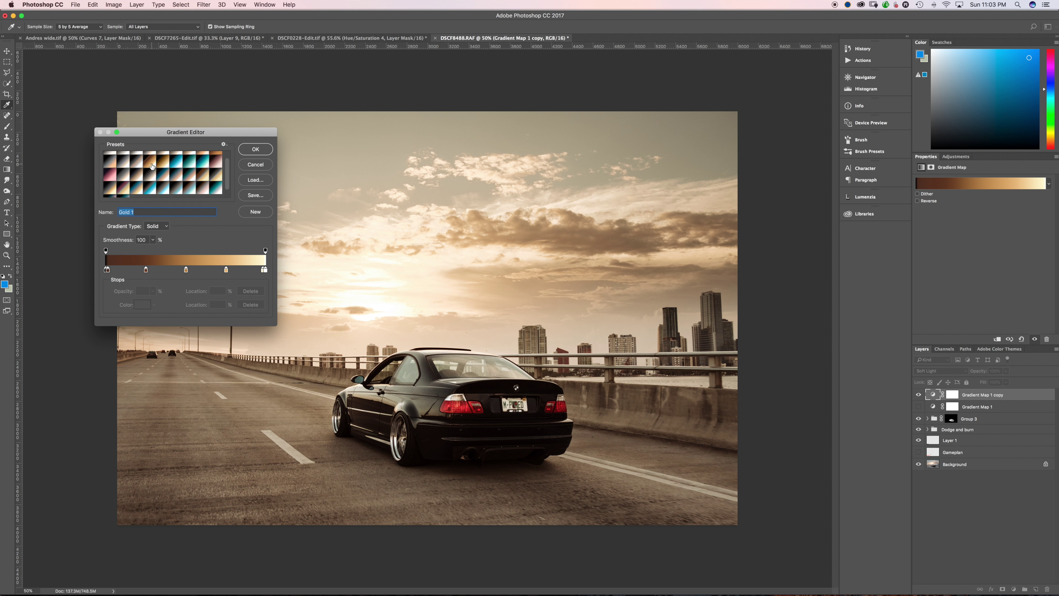
# Try the Sepia 1, Sepia 3, Sepia 5 and Sepia Antique presets on the Gradient Map 1 copy.
pyautogui.scroll(1, 152, 166)
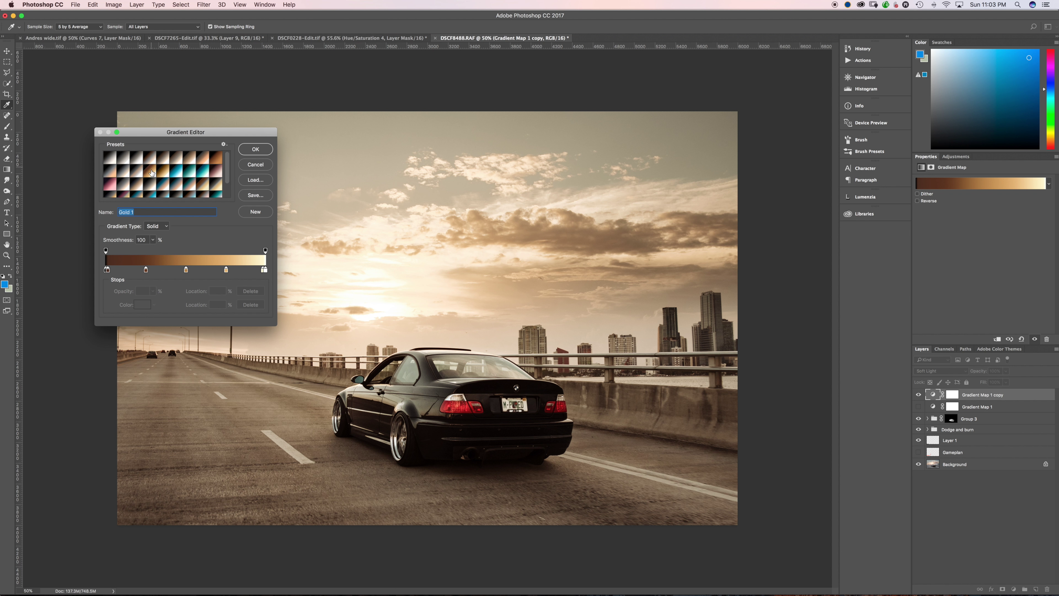
pyautogui.click(148, 163)
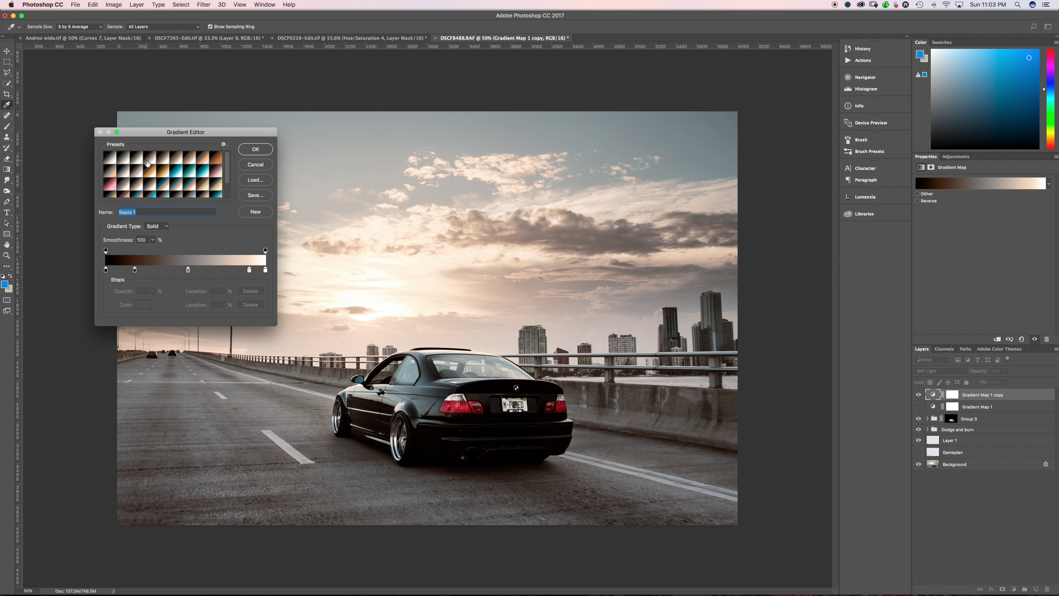
pyautogui.click(159, 162)
pyautogui.click(177, 162)
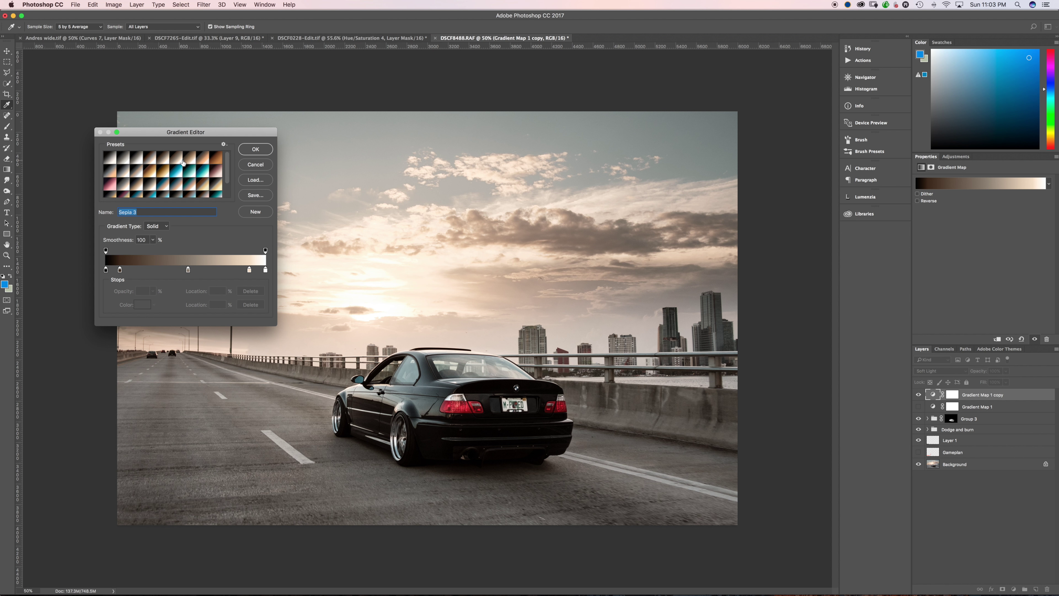
pyautogui.click(202, 162)
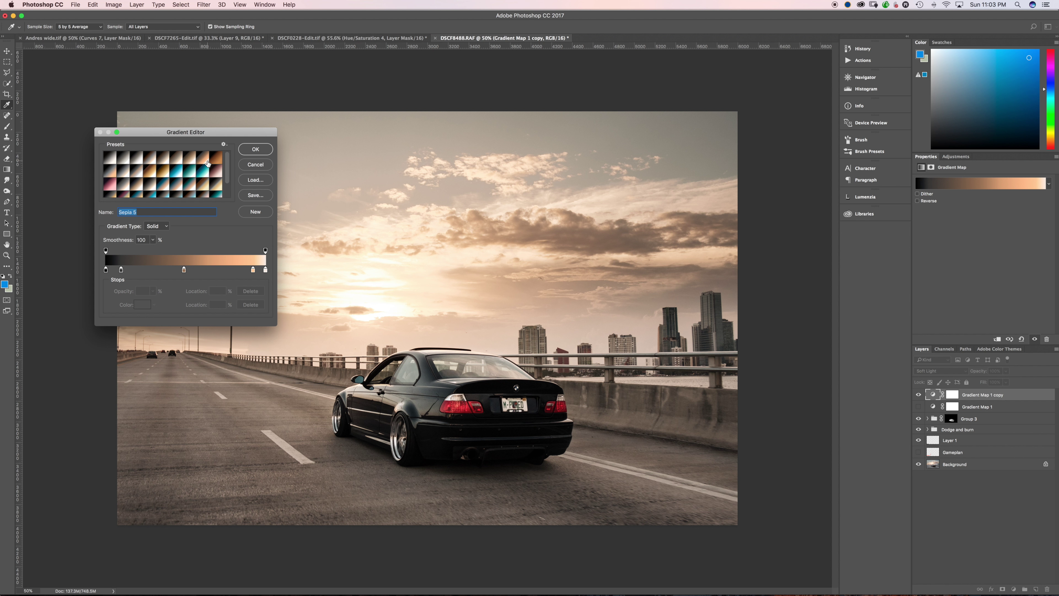
pyautogui.click(218, 159)
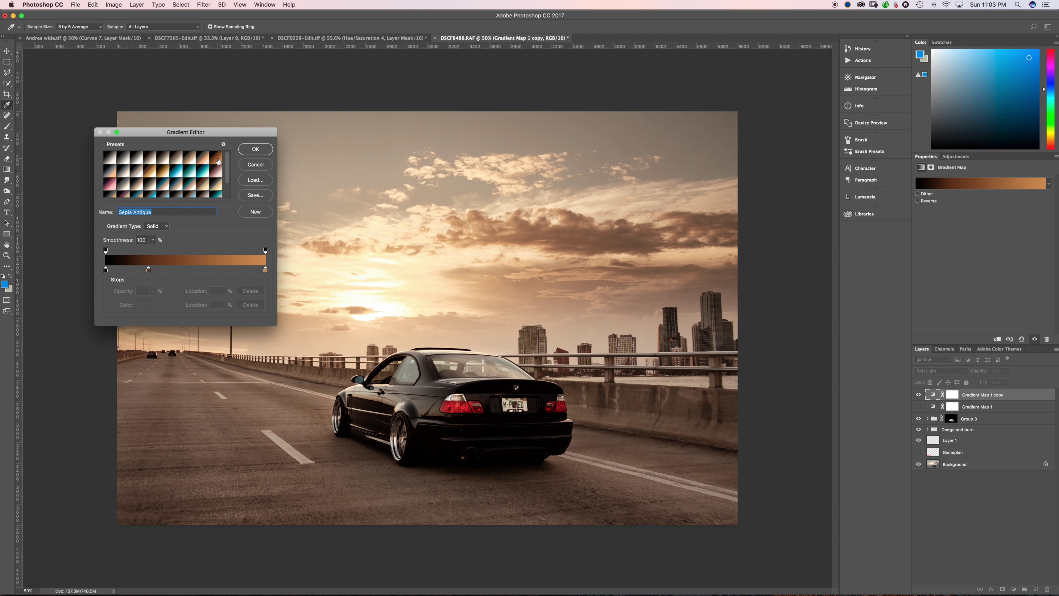
# Compare the Sepia Highlights 1 and Sepia Highlights 2 presets and apply Sepia Highlights 1 to the Gradient Map 1 copy.
pyautogui.click(118, 178)
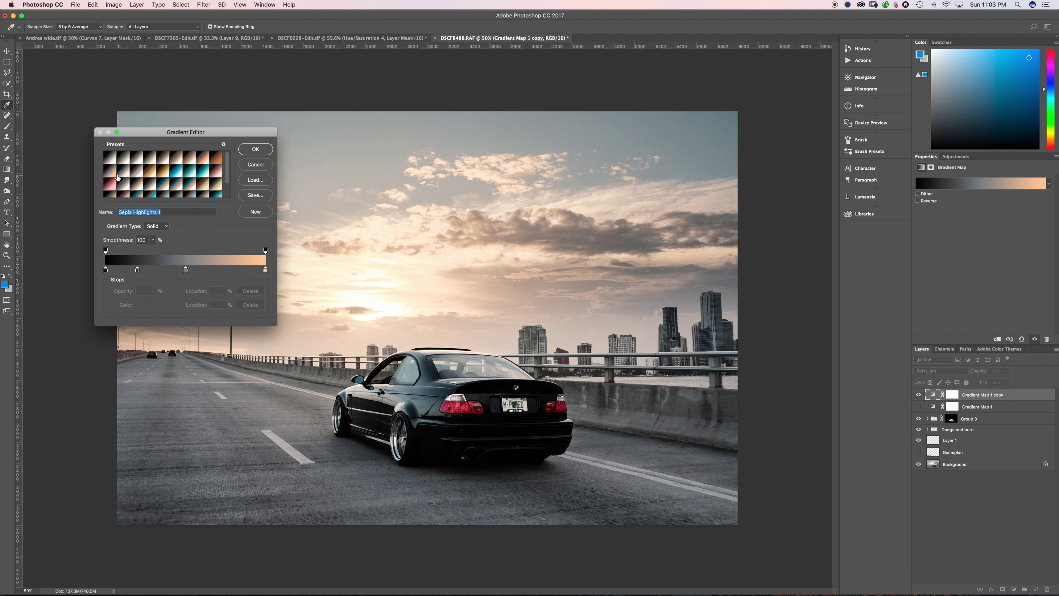
pyautogui.click(122, 174)
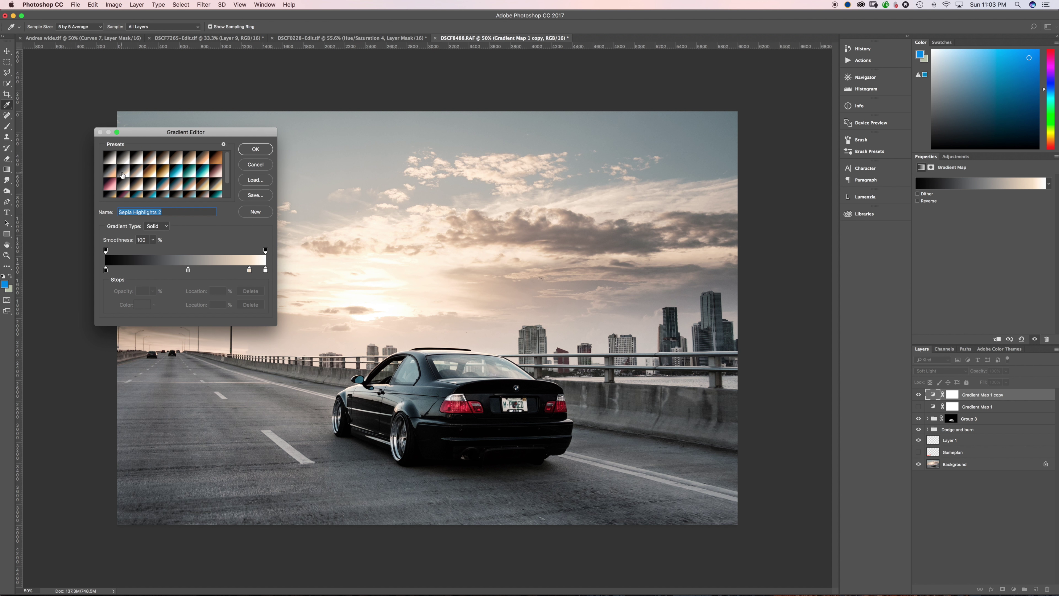
pyautogui.click(109, 174)
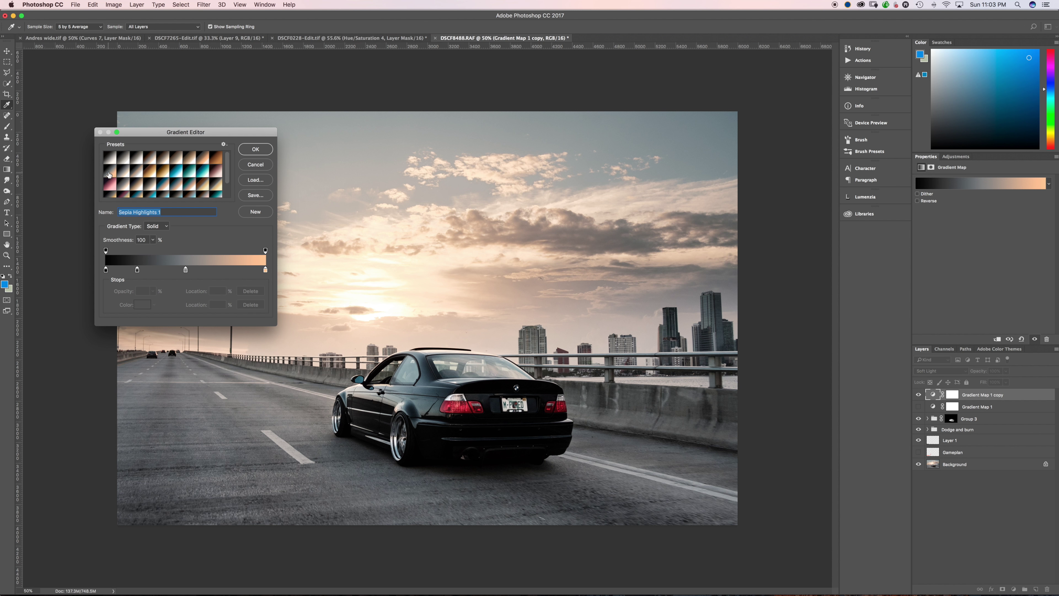
pyautogui.click(124, 174)
pyautogui.click(111, 174)
pyautogui.click(254, 150)
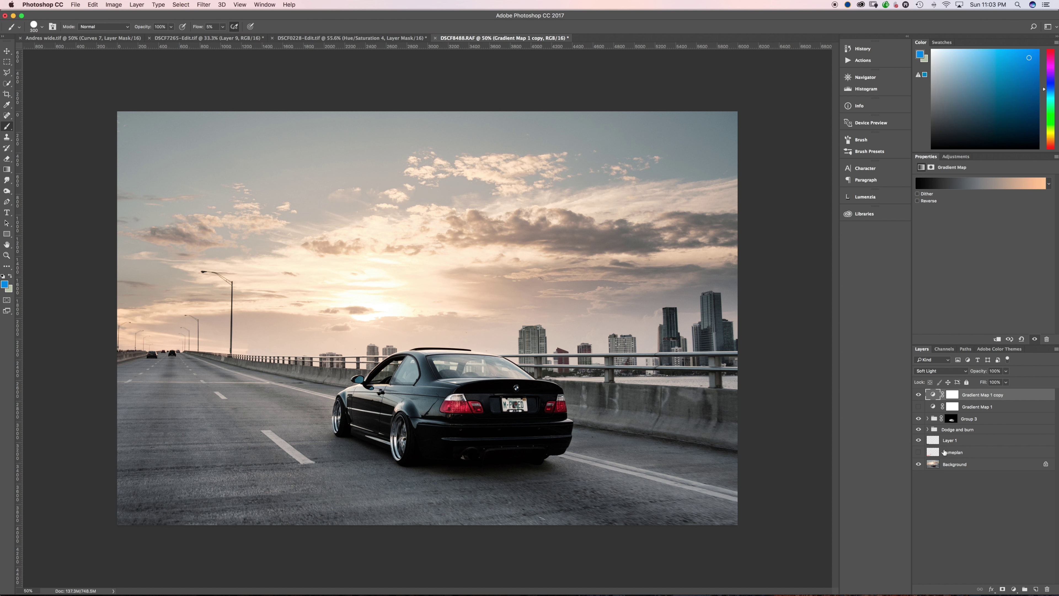
# Show the original Gradient Map 1 layer again and move it above its copy.
pyautogui.click(919, 407)
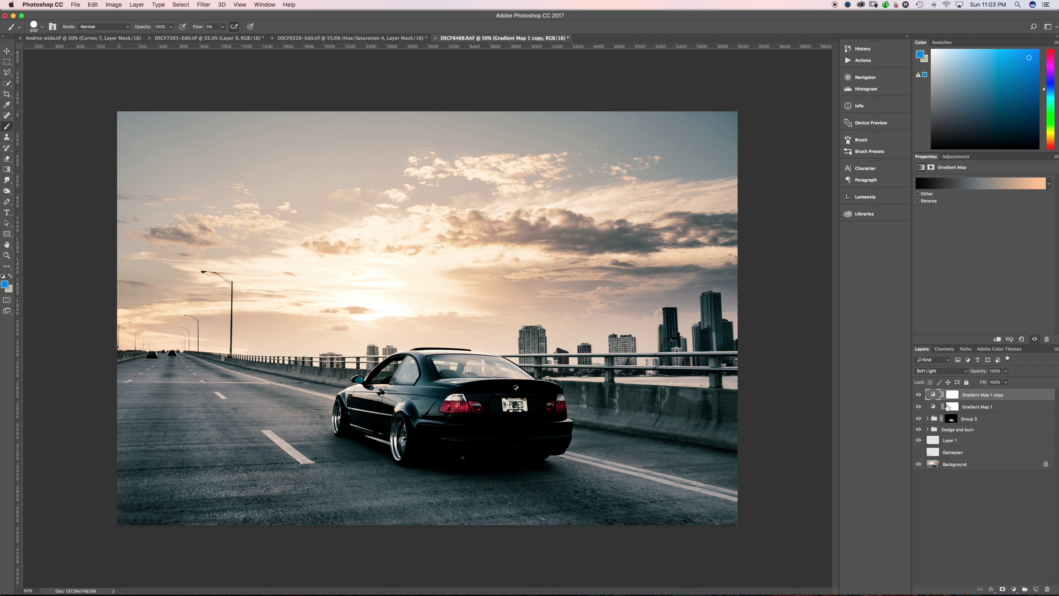
pyautogui.moveTo(978, 406); pyautogui.dragTo(972, 392)
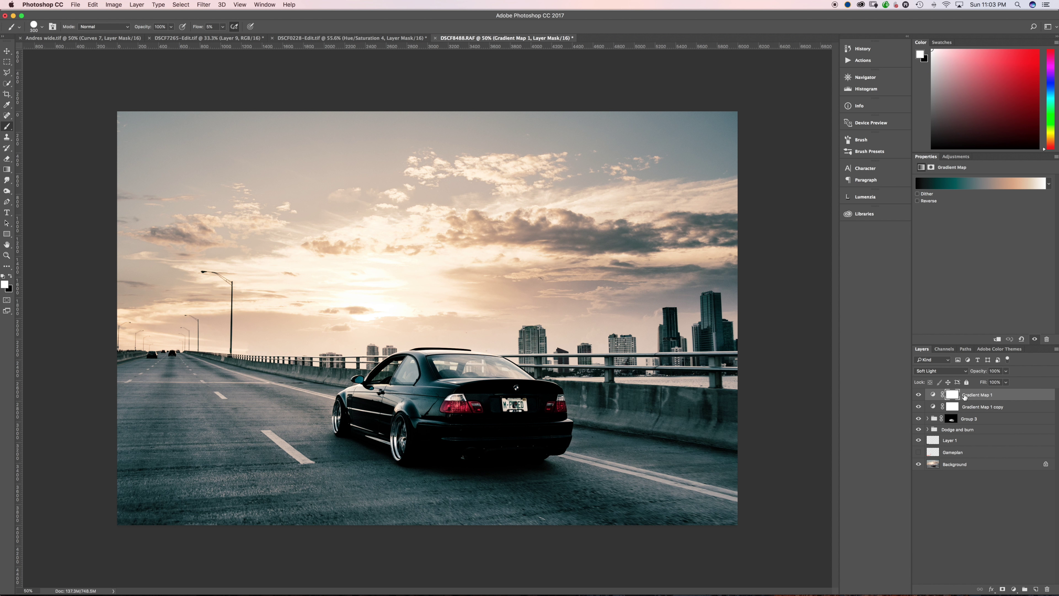
# Change Gradient Map 1 to the Gold-Blue preset after comparing it with Sepia Midtones.
pyautogui.click(950, 187)
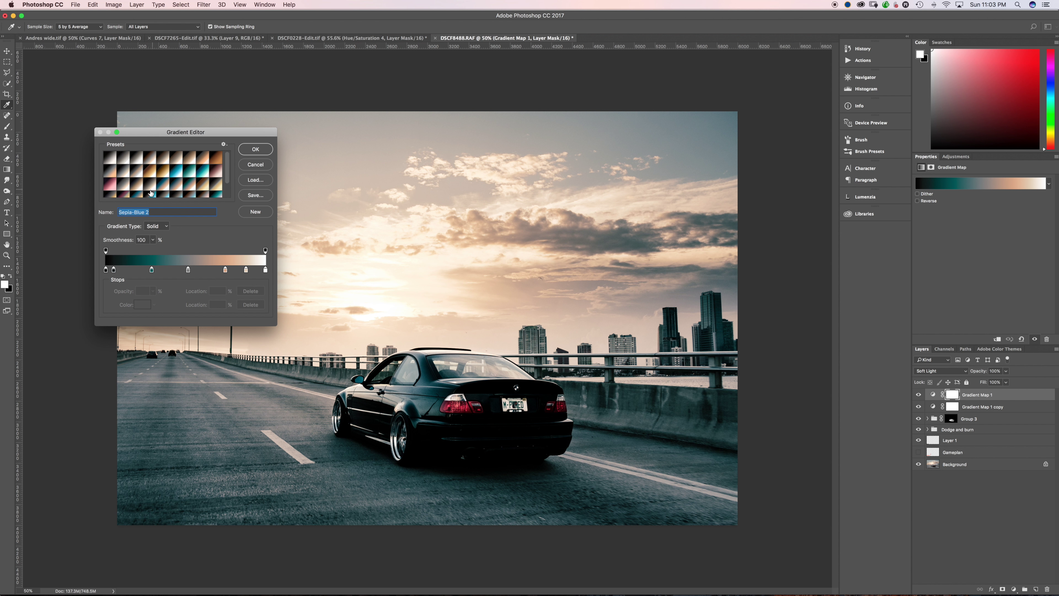
pyautogui.scroll(-1, 147, 193)
pyautogui.click(139, 189)
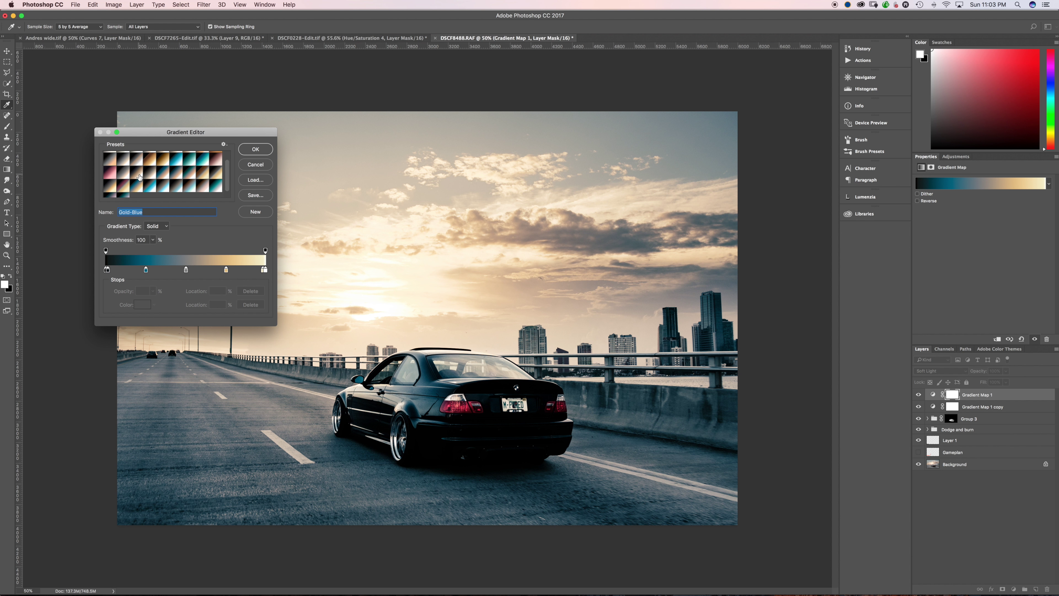
pyautogui.click(140, 189)
pyautogui.click(140, 189)
pyautogui.click(137, 162)
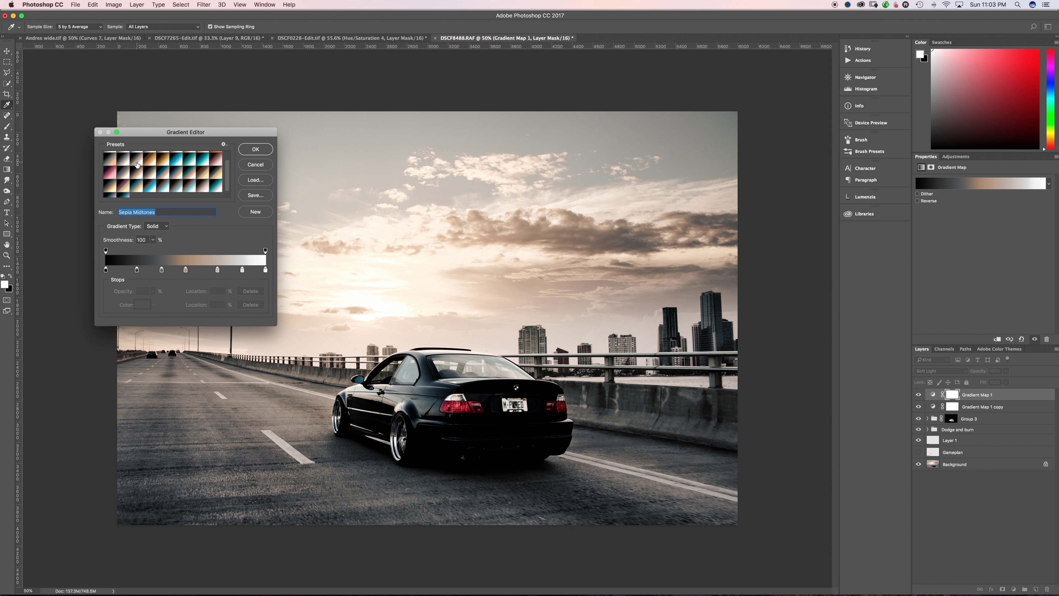
pyautogui.click(137, 189)
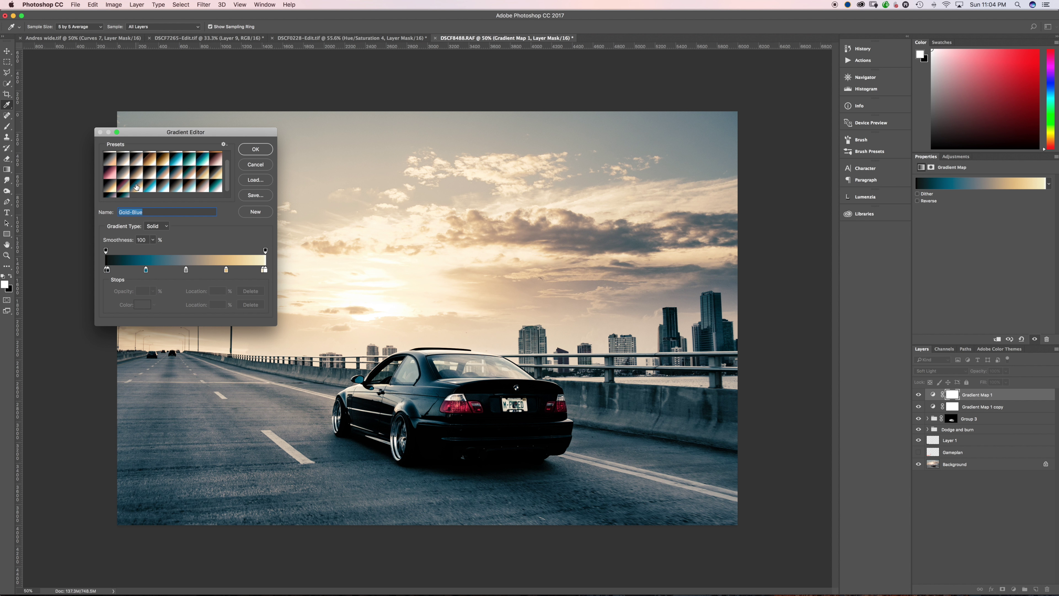
pyautogui.click(255, 149)
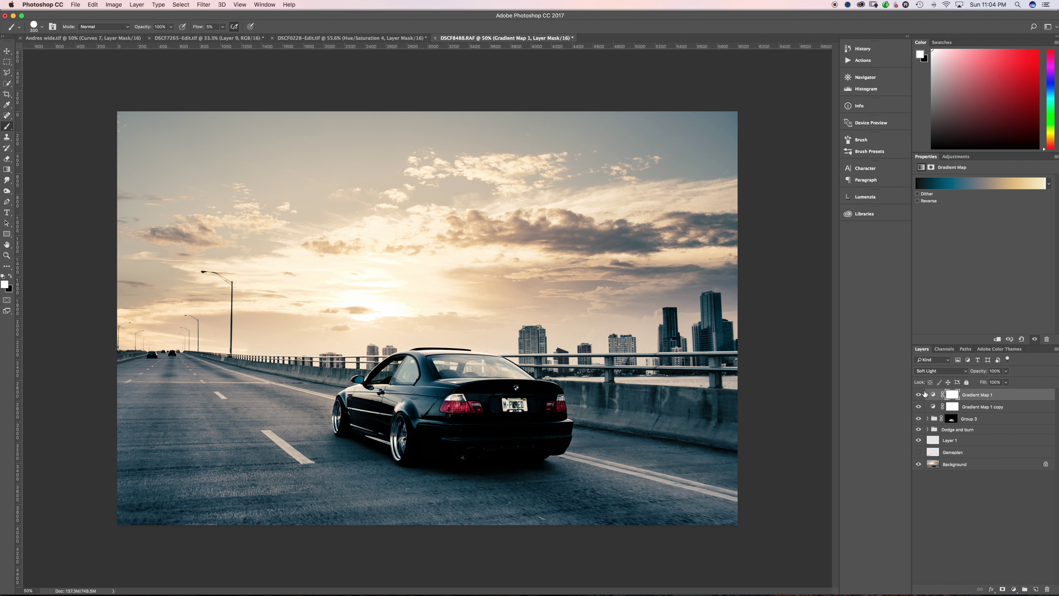
# Hide Gradient Map 1, lower the Gradient Map 1 copy's opacity to 38% and compare the image with and without the copy.
pyautogui.click(919, 394)
pyautogui.click(972, 408)
pyautogui.moveTo(982, 373); pyautogui.dragTo(958, 372)
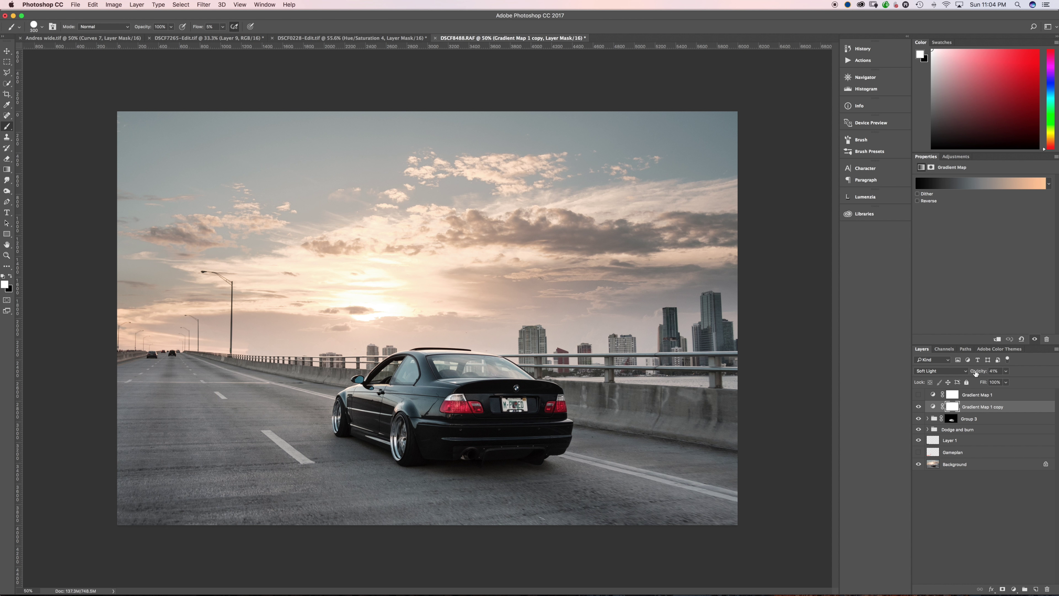
pyautogui.moveTo(976, 373); pyautogui.dragTo(972, 372)
pyautogui.click(919, 406)
pyautogui.click(918, 407)
# Show Gradient Map 1 again, reduce its opacity to 35% and compare its effect.
pyautogui.click(918, 395)
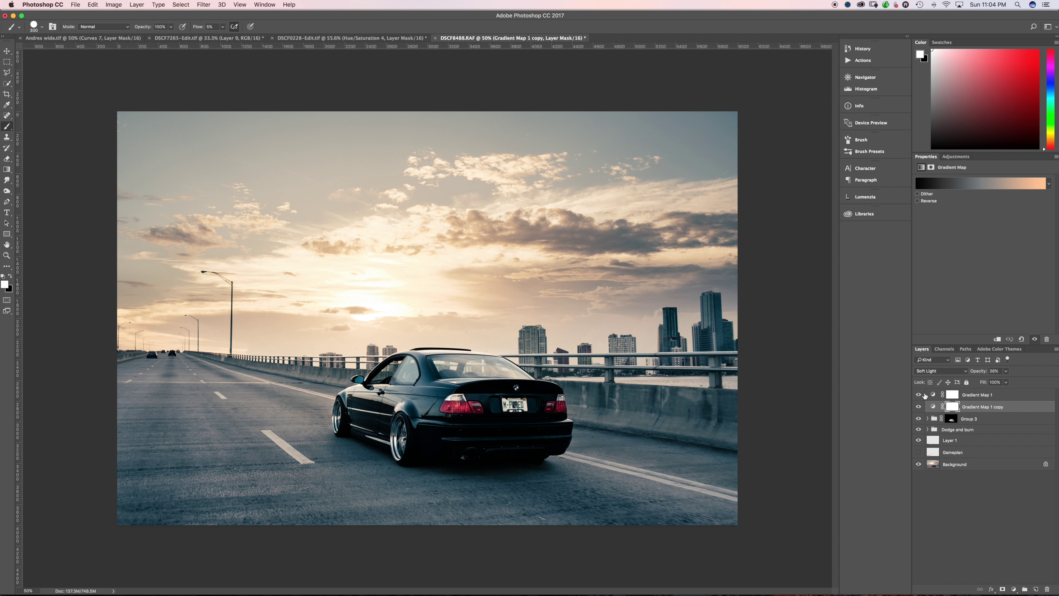
pyautogui.click(952, 395)
pyautogui.moveTo(981, 375); pyautogui.dragTo(955, 373)
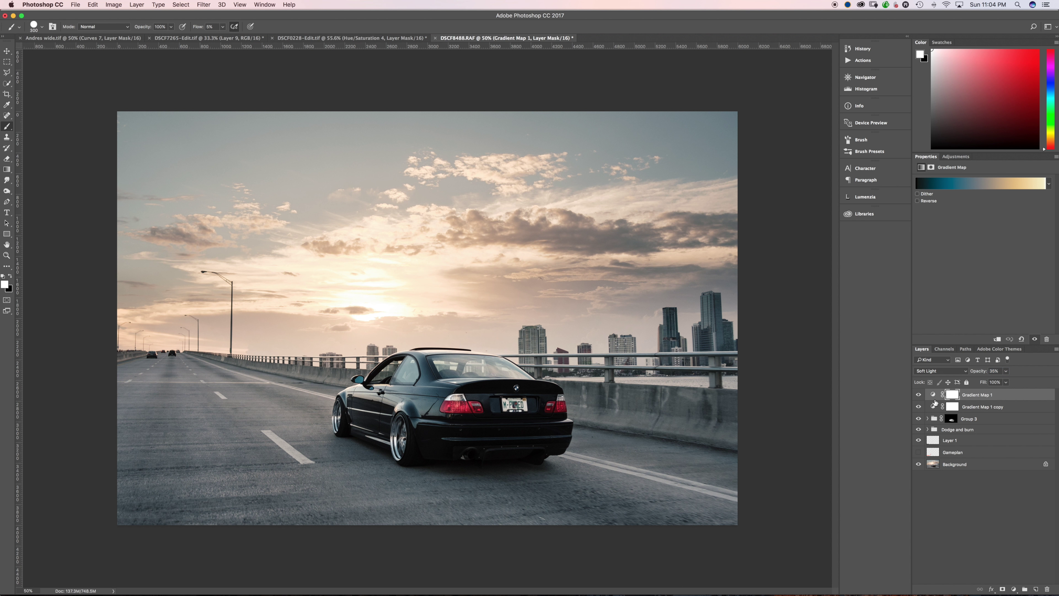
pyautogui.click(919, 395)
pyautogui.click(919, 394)
# Draw a black-to-white linear gradient on the Gradient Map 1 mask down to the horizon, masking the sky and keeping the effect on the road.
pyautogui.click(951, 395)
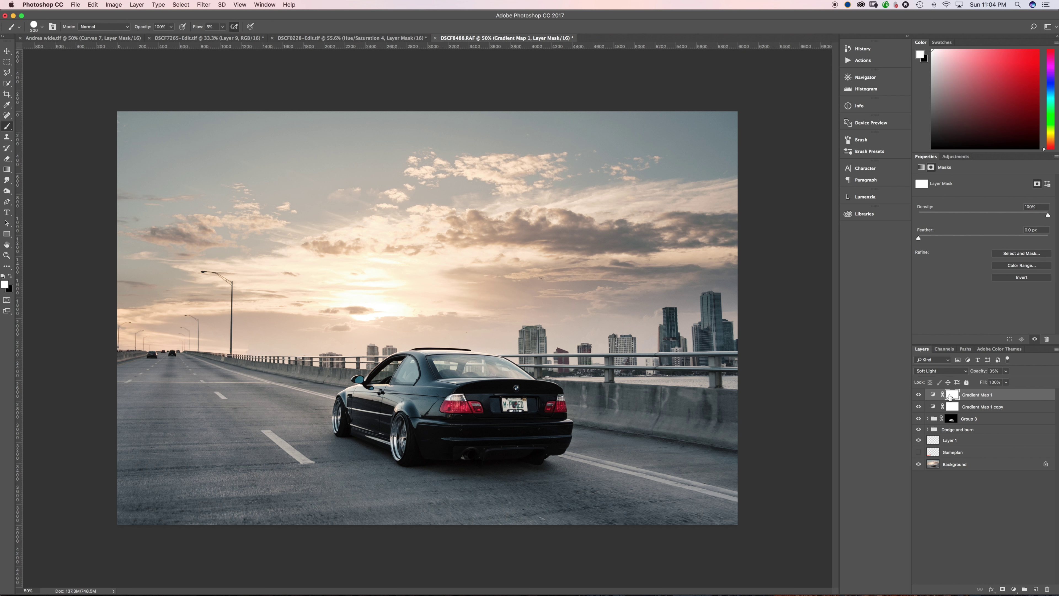
pyautogui.click(921, 396)
pyautogui.click(921, 396)
pyautogui.click(921, 396)
pyautogui.click(920, 396)
pyautogui.press('g')
pyautogui.moveTo(440, 295); pyautogui.dragTo(443, 350)
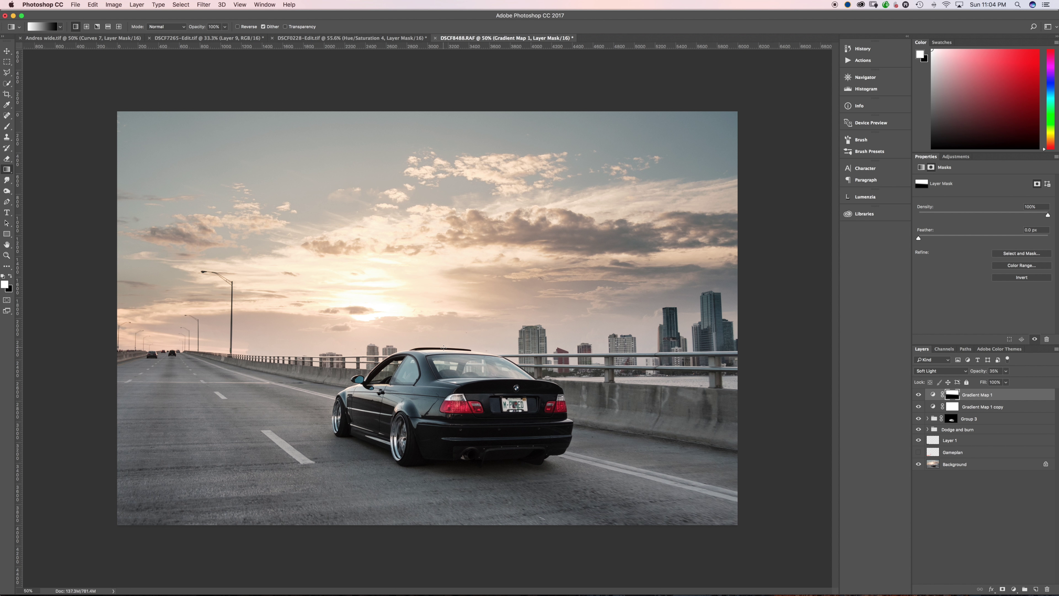
pyautogui.press('x')
pyautogui.moveTo(435, 291); pyautogui.dragTo(436, 352)
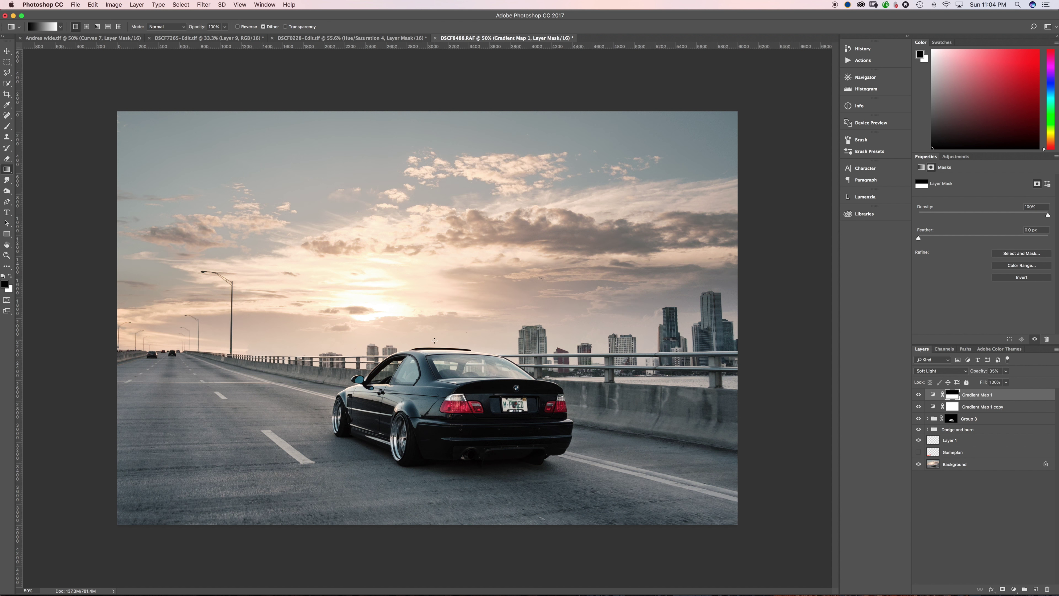
pyautogui.moveTo(431, 300); pyautogui.dragTo(429, 354)
# Inspect the Gradient Map 1 mask on its own and compare the photo with the layer hidden and shown.
pyautogui.keyDown('alt'); pyautogui.click(953, 399); pyautogui.keyUp('alt')
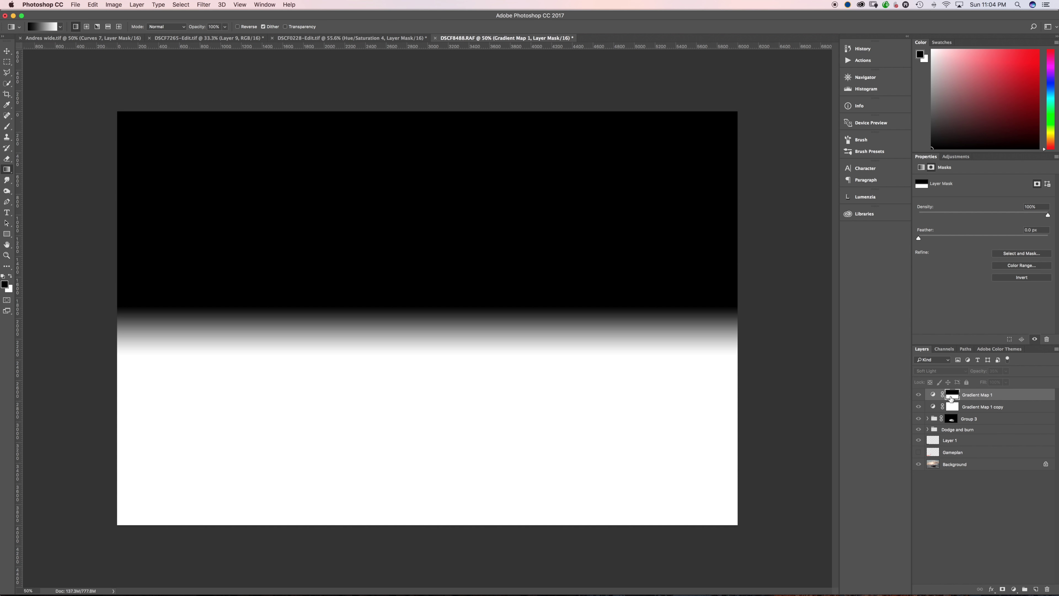
pyautogui.keyDown('alt'); pyautogui.click(951, 399); pyautogui.keyUp('alt')
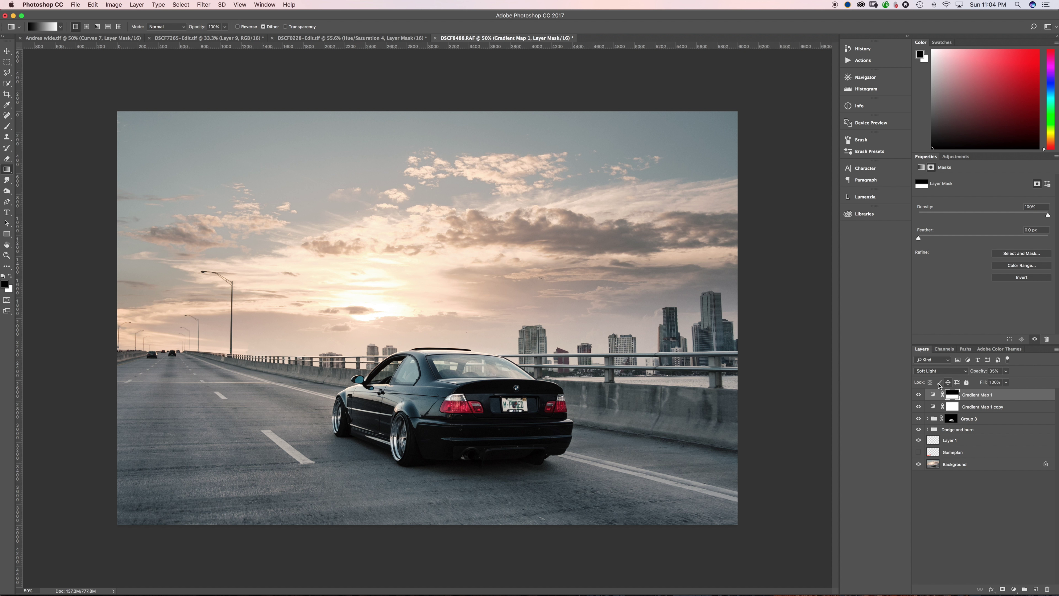
pyautogui.click(917, 395)
pyautogui.click(918, 394)
pyautogui.click(918, 394)
pyautogui.click(917, 394)
# Paint the car black on the Gradient Map 1 mask, using a brush at 50% flow reduced to size 150.
pyautogui.press('b')
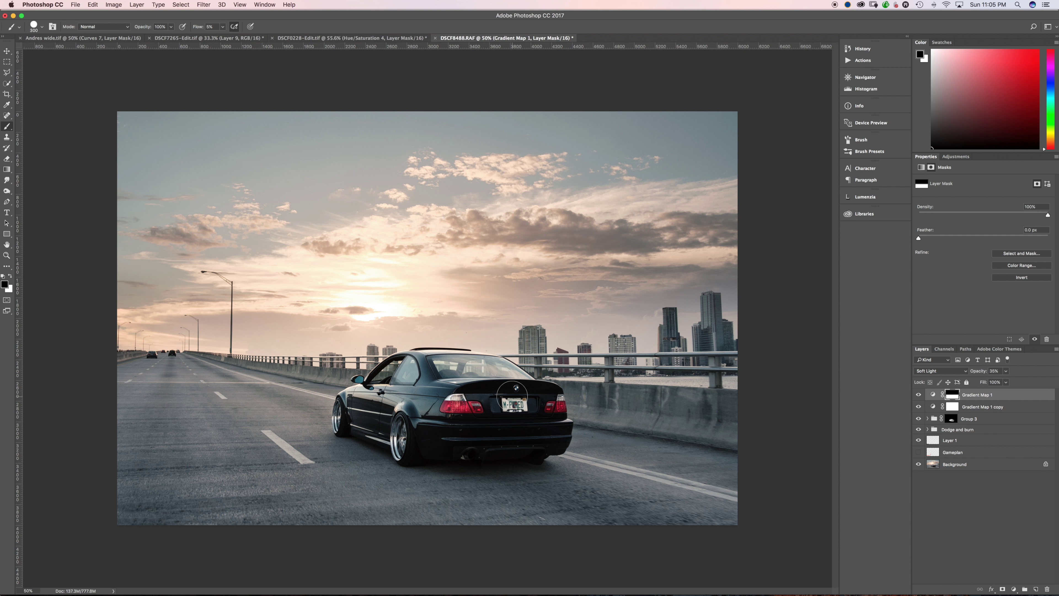
pyautogui.hotkey('shift', '0')
pyautogui.hotkey('shift', '2')
pyautogui.hotkey('shift', '0')
pyautogui.hotkey('shift', '5')
pyautogui.moveTo(469, 389); pyautogui.dragTo(465, 399)
pyautogui.press('[')
pyautogui.press('[')
pyautogui.press('[')
pyautogui.press('[')
pyautogui.hotkey('shift', '5')
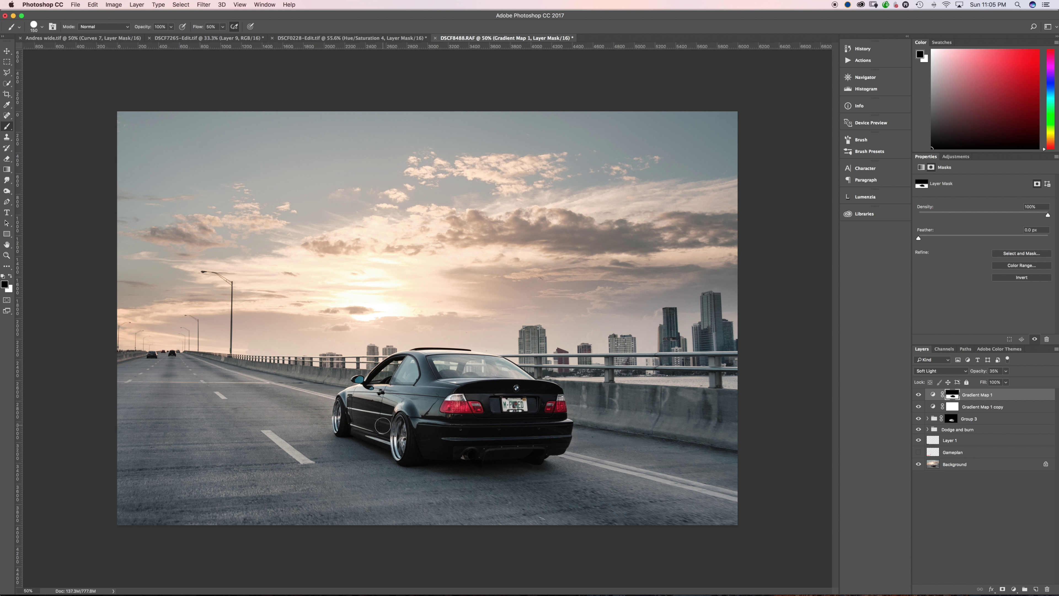
# Lower the opacity of Gradient Map 1 further and compare the effect of both gradient map layers.
pyautogui.click(918, 395)
pyautogui.click(918, 395)
pyautogui.moveTo(981, 373); pyautogui.dragTo(973, 374)
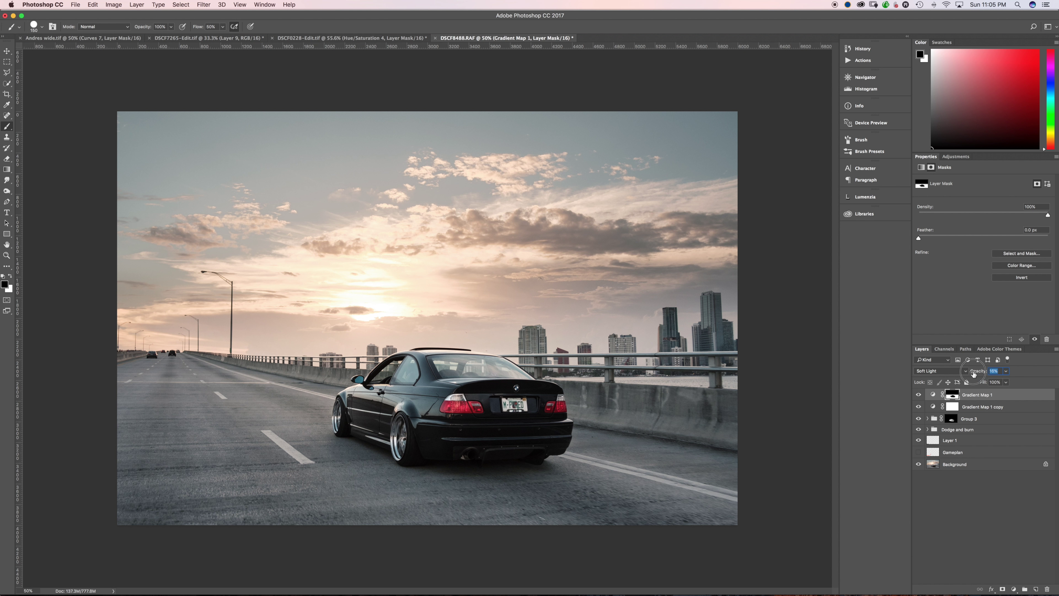
pyautogui.click(919, 406)
pyautogui.click(919, 407)
# Target the Gradient Map 1 copy's mask and load the Alpha 7 channel as a selection.
pyautogui.click(953, 407)
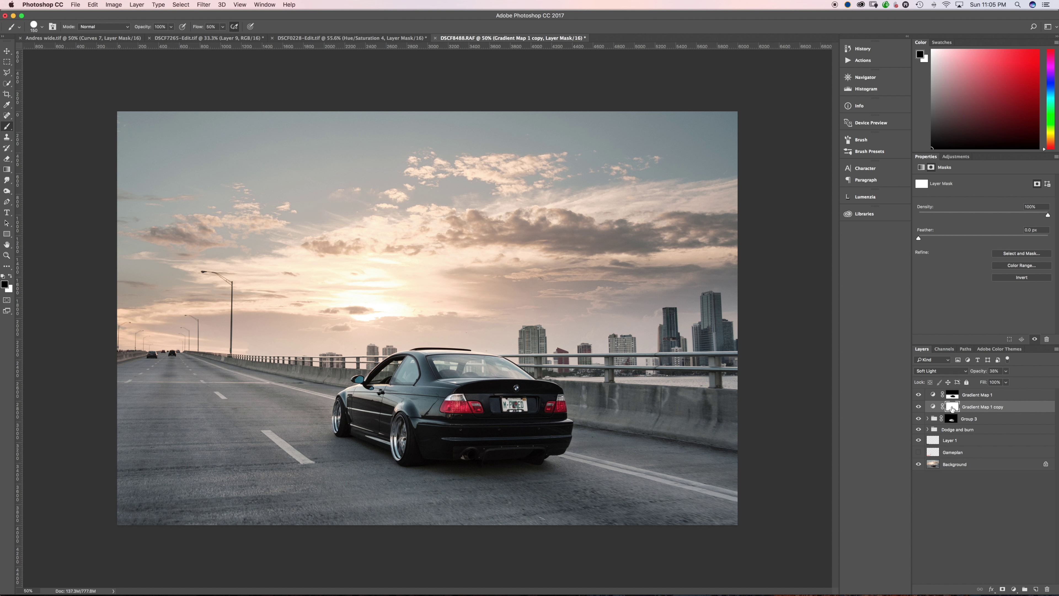
pyautogui.click(944, 349)
pyautogui.moveTo(931, 465); pyautogui.dragTo(931, 465)
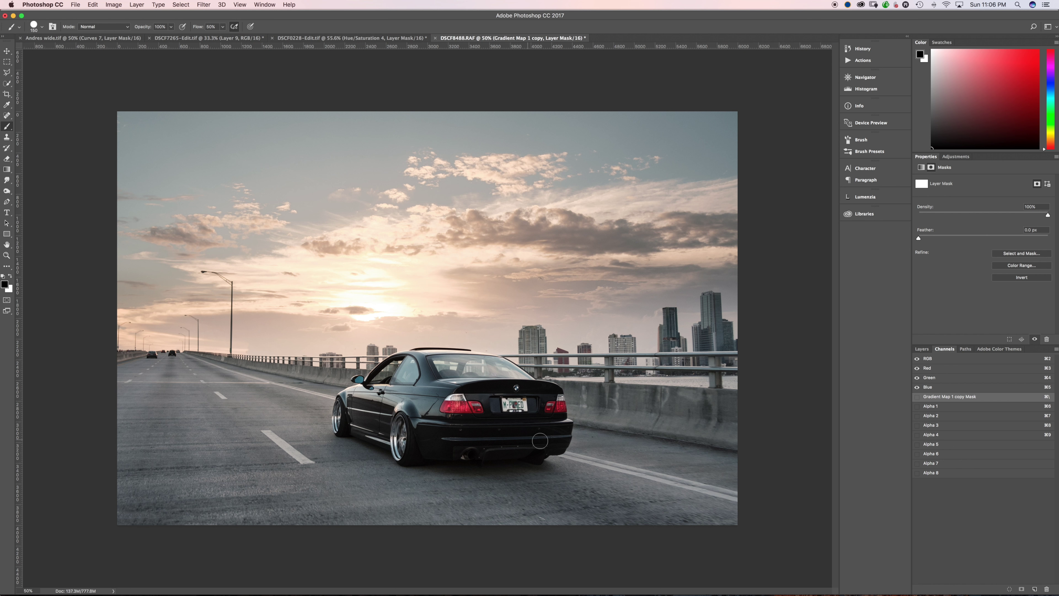
pyautogui.moveTo(933, 470); pyautogui.dragTo(937, 466)
pyautogui.keyDown('super'); pyautogui.click(936, 465); pyautogui.keyUp('super')
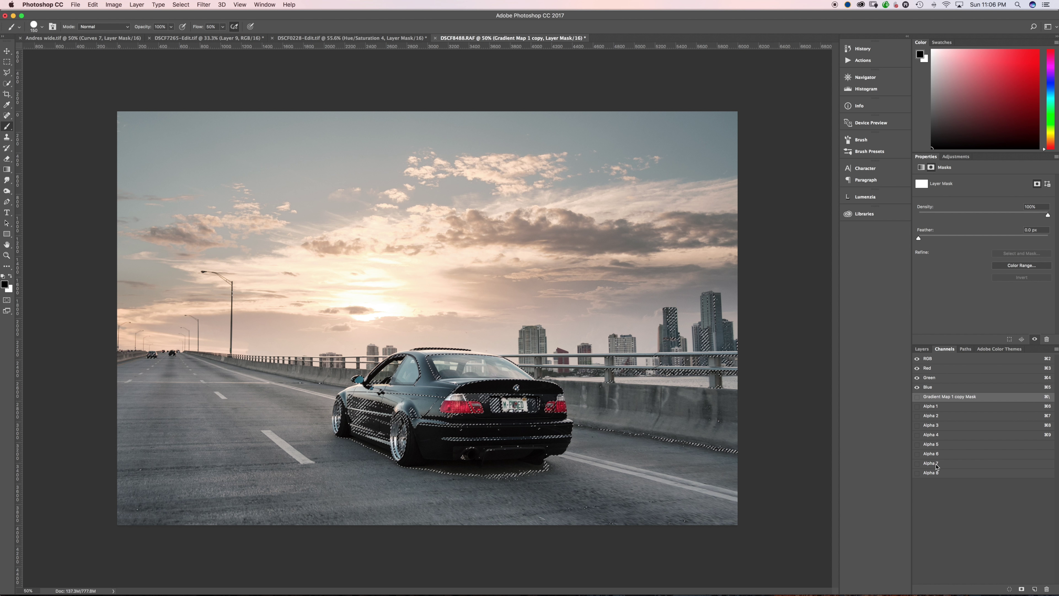
# Fill the loaded selection on the Gradient Map 1 copy mask with black at 50% opacity, and deselect.
pyautogui.click(921, 349)
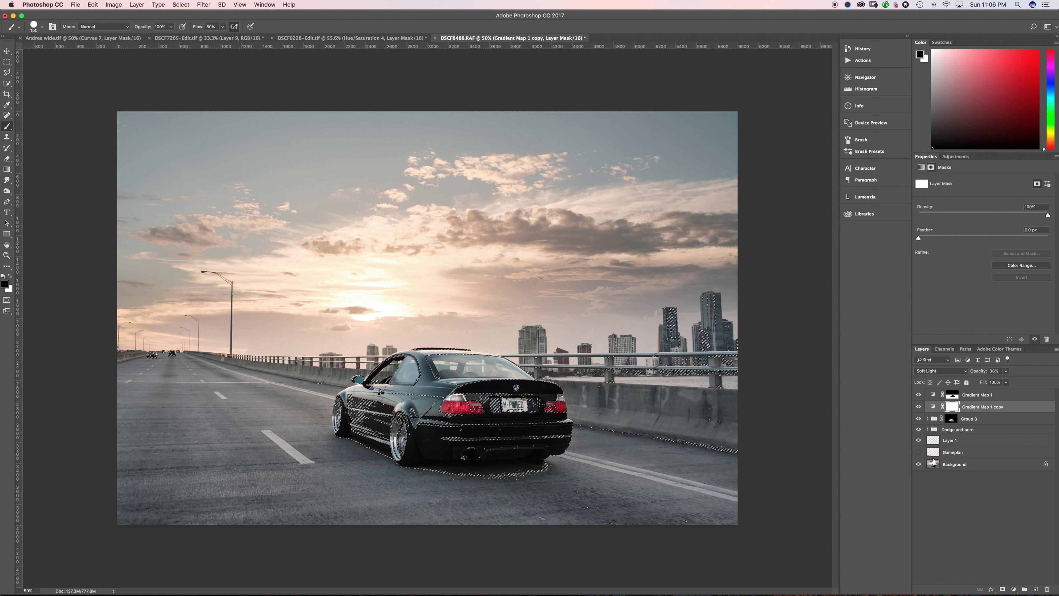
pyautogui.hotkey('shift', 'BackSpace')
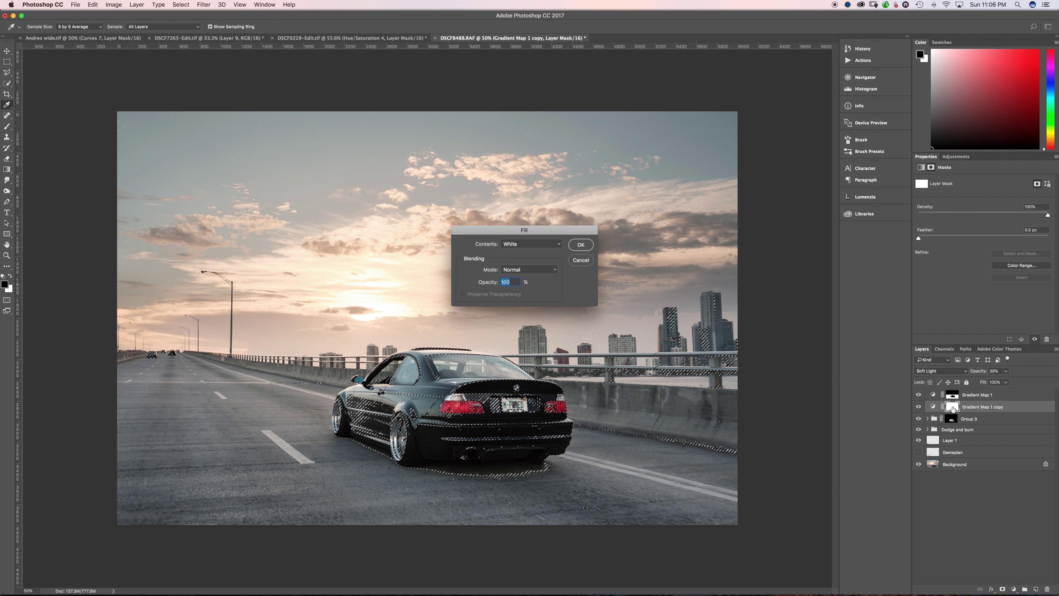
pyautogui.click(538, 244)
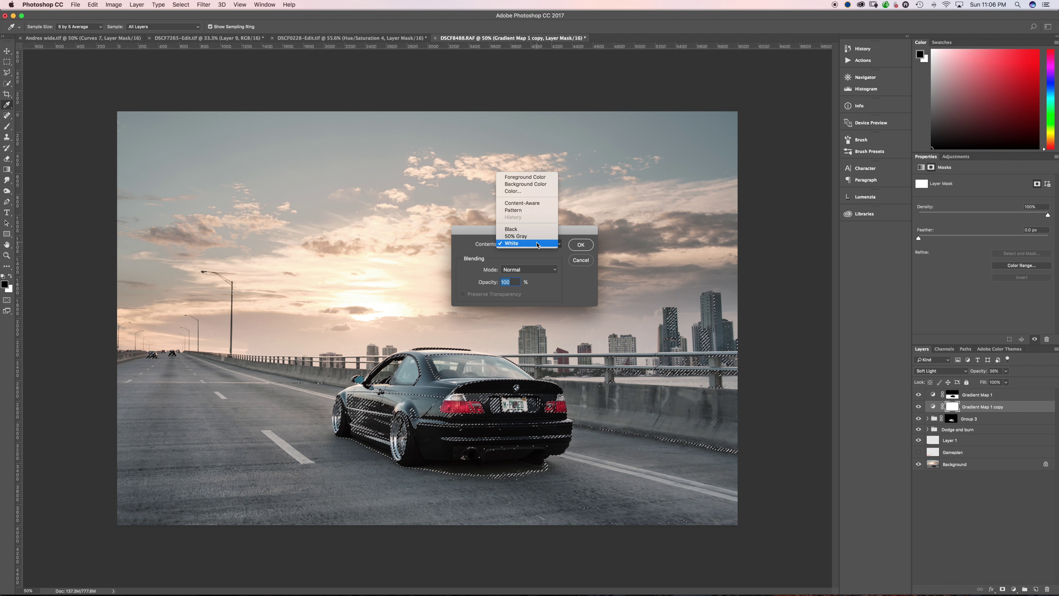
pyautogui.click(533, 230)
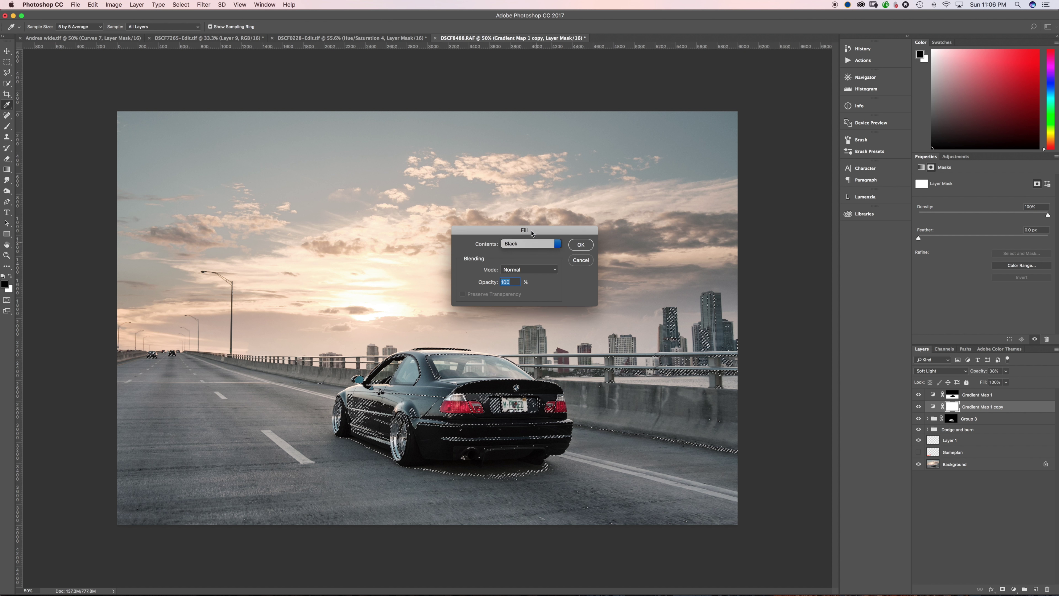
pyautogui.write('50')
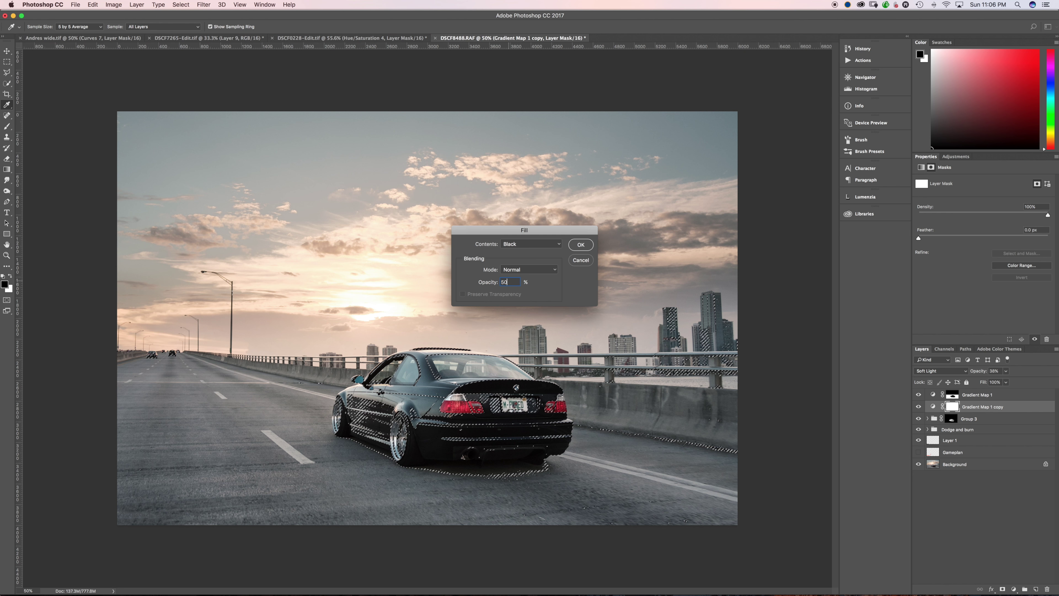
pyautogui.press('Return')
pyautogui.press('b')
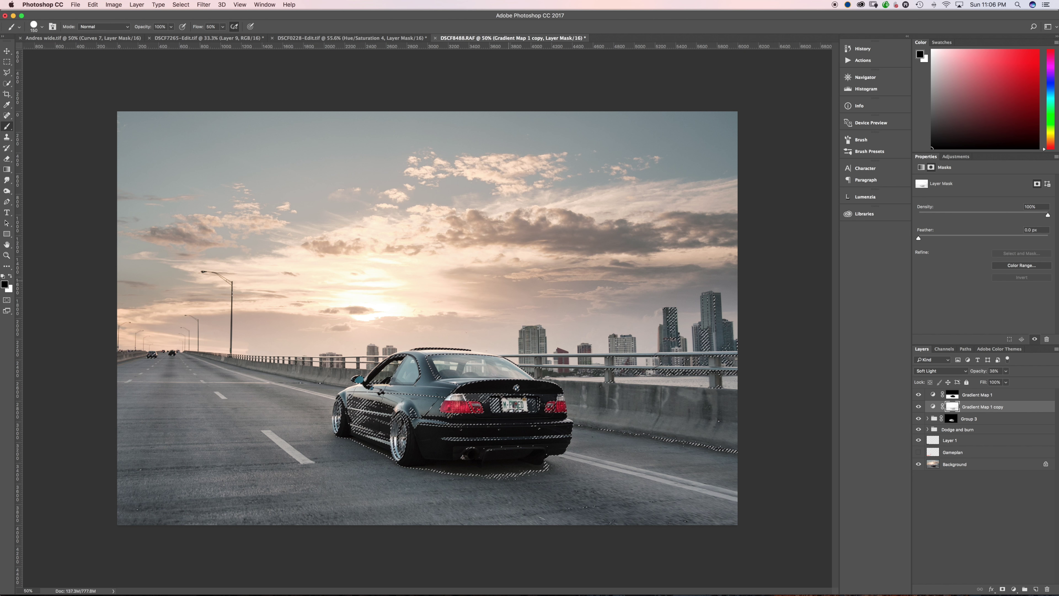
pyautogui.hotkey('ctrl', 'd')
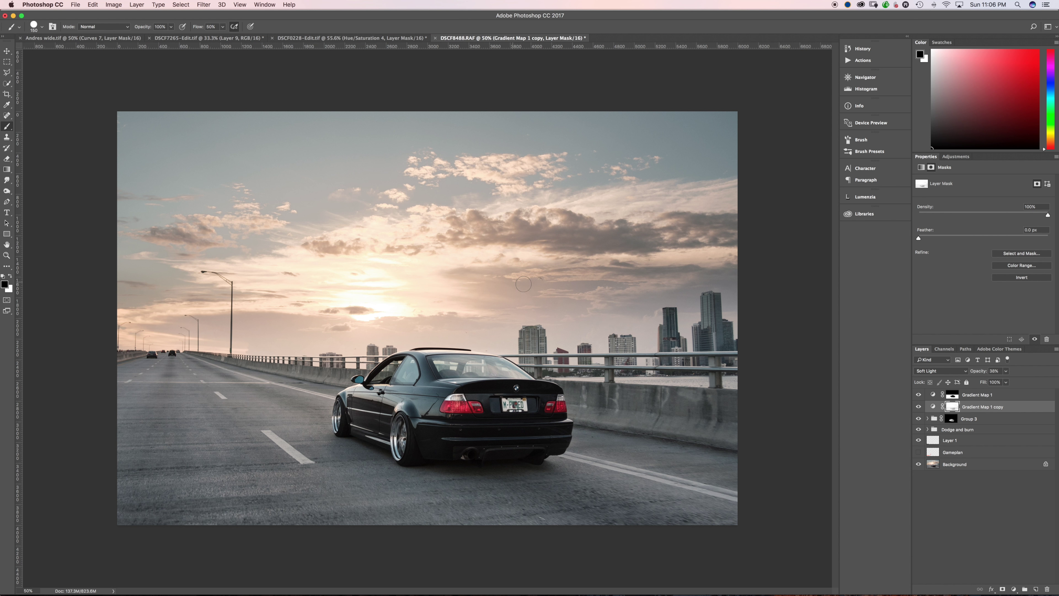
# View the Gradient Map 1 copy mask on its own and compare the whole photo with the mask disabled and enabled.
pyautogui.keyDown('alt'); pyautogui.click(950, 410); pyautogui.keyUp('alt')
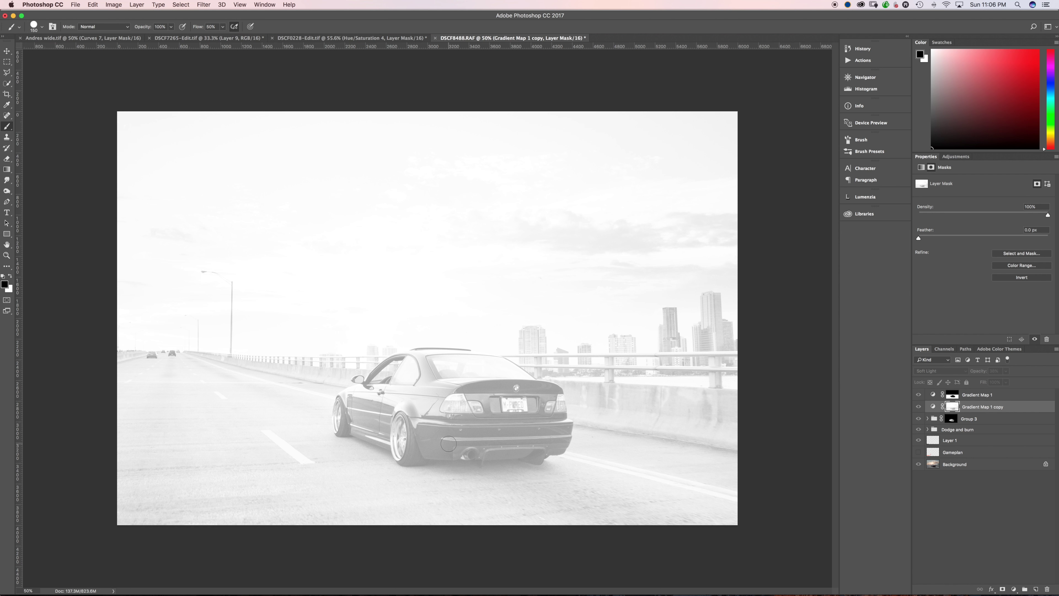
pyautogui.keyDown('alt'); pyautogui.click(950, 409); pyautogui.keyUp('alt')
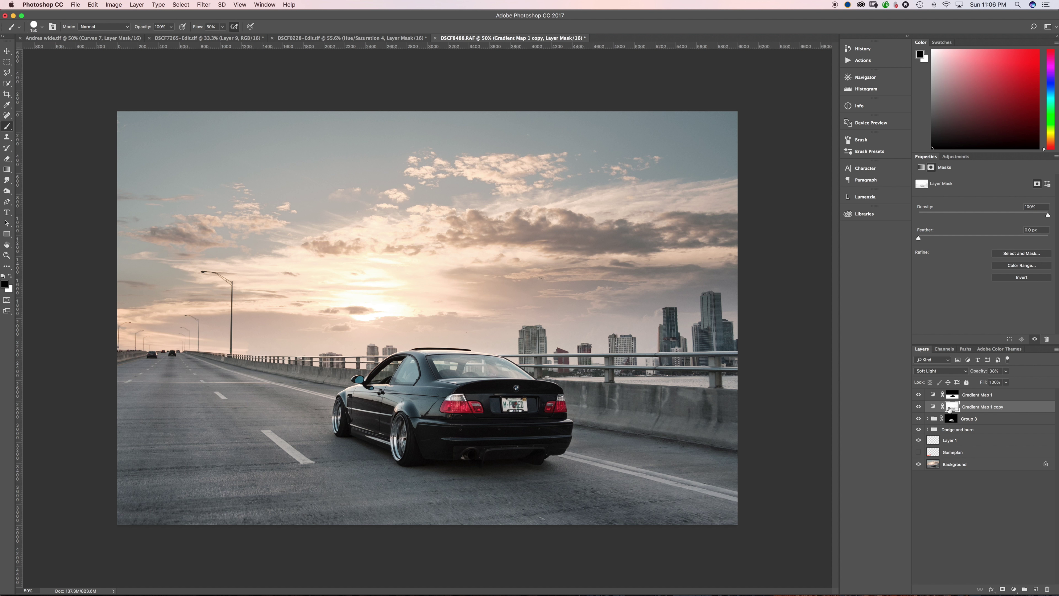
pyautogui.keyDown('shift'); pyautogui.click(952, 409); pyautogui.keyUp('shift')
pyautogui.keyDown('shift'); pyautogui.click(952, 409); pyautogui.keyUp('shift')
pyautogui.keyDown('shift'); pyautogui.click(953, 408); pyautogui.keyUp('shift')
# Examine the rear of the car up close with the Gradient Map 1 copy mask disabled and enabled.
pyautogui.press('super+0')
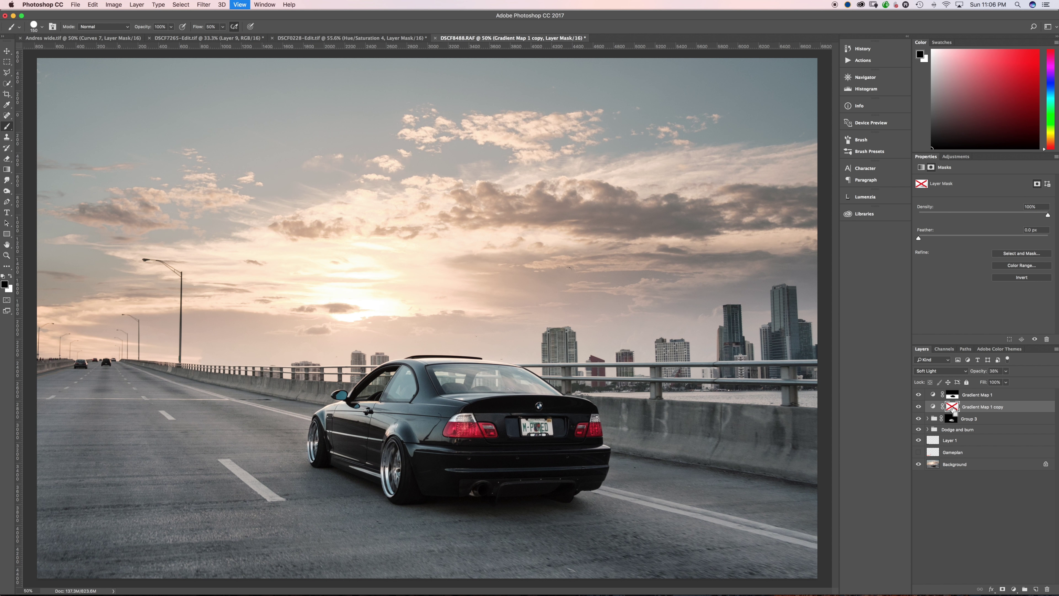
pyautogui.press('super+equal')
pyautogui.press('super+equal')
pyautogui.press('super+equal')
pyautogui.press('super+equal')
pyautogui.press('super+equal')
pyautogui.scroll(-5, 631, 438)
pyautogui.scroll(7, 634, 437)
pyautogui.press('super+minus')
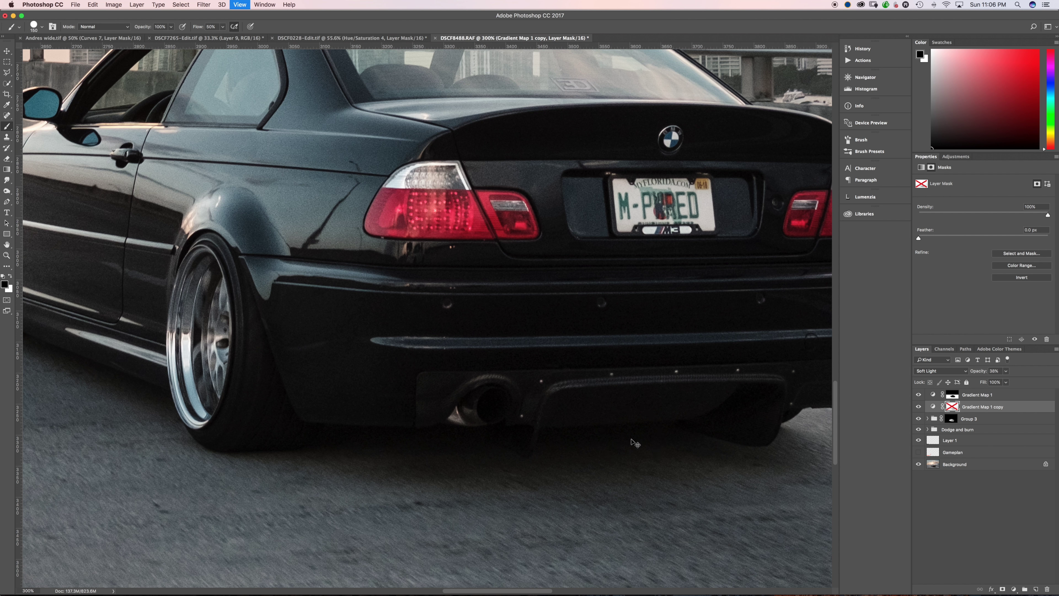
pyautogui.press('super+minus')
pyautogui.keyDown('shift'); pyautogui.click(952, 407); pyautogui.keyUp('shift')
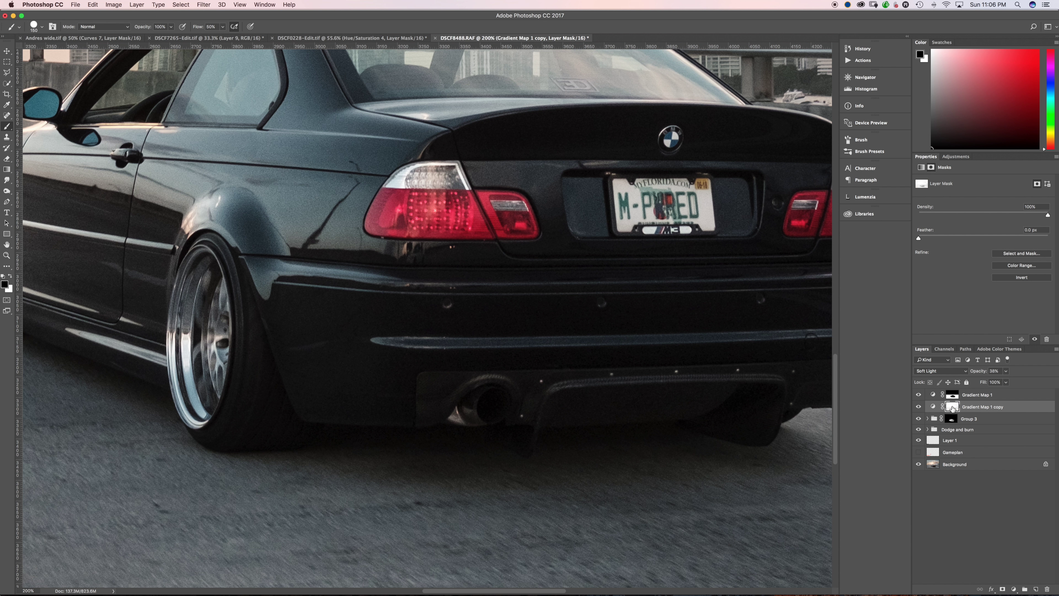
pyautogui.keyDown('shift'); pyautogui.click(953, 408); pyautogui.keyUp('shift')
pyautogui.keyDown('shift'); pyautogui.click(953, 408); pyautogui.keyUp('shift')
pyautogui.keyDown('shift'); pyautogui.click(952, 408); pyautogui.keyUp('shift')
pyautogui.keyDown('shift'); pyautogui.click(953, 408); pyautogui.keyUp('shift')
pyautogui.keyDown('shift'); pyautogui.click(953, 408); pyautogui.keyUp('shift')
pyautogui.press('super+minus')
pyautogui.press('super+minus')
pyautogui.press('super+minus')
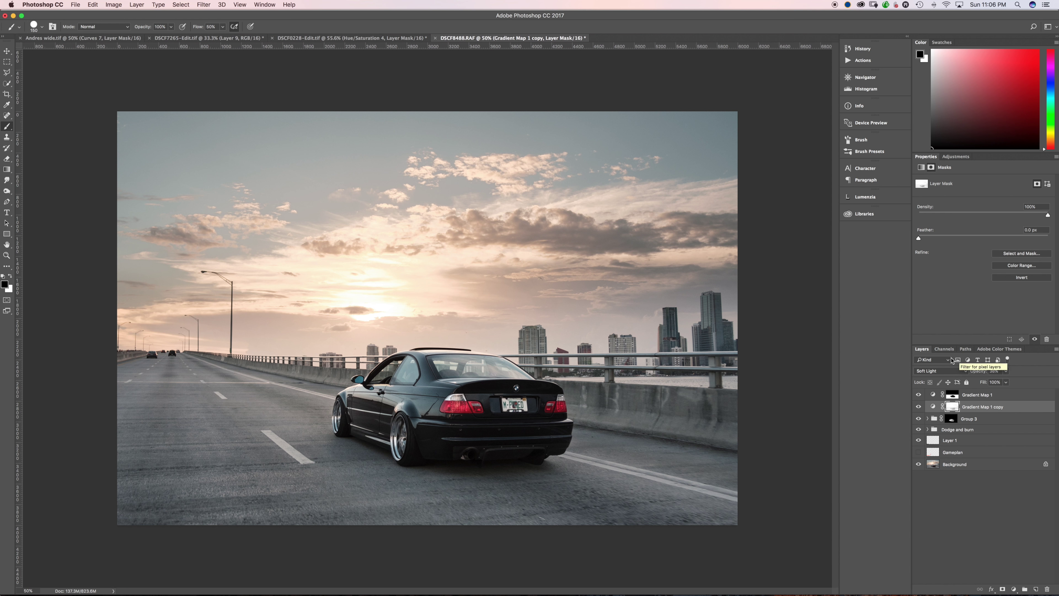
# Load the Alpha 6 channel as a selection and fill it with black at 30% opacity on the Gradient Map 1 copy mask.
pyautogui.click(944, 349)
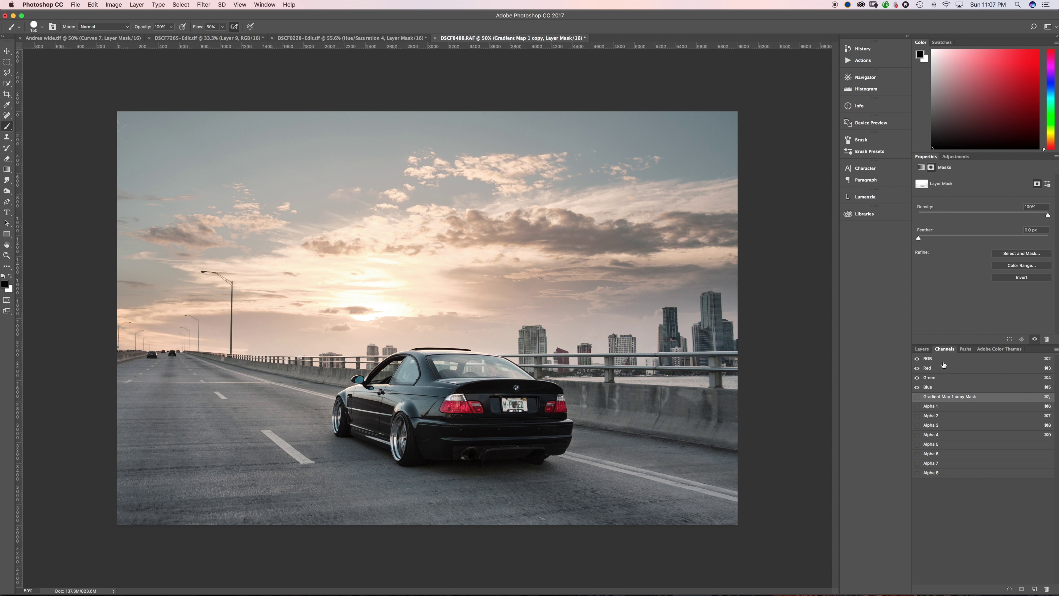
pyautogui.keyDown('super'); pyautogui.click(938, 458); pyautogui.keyUp('super')
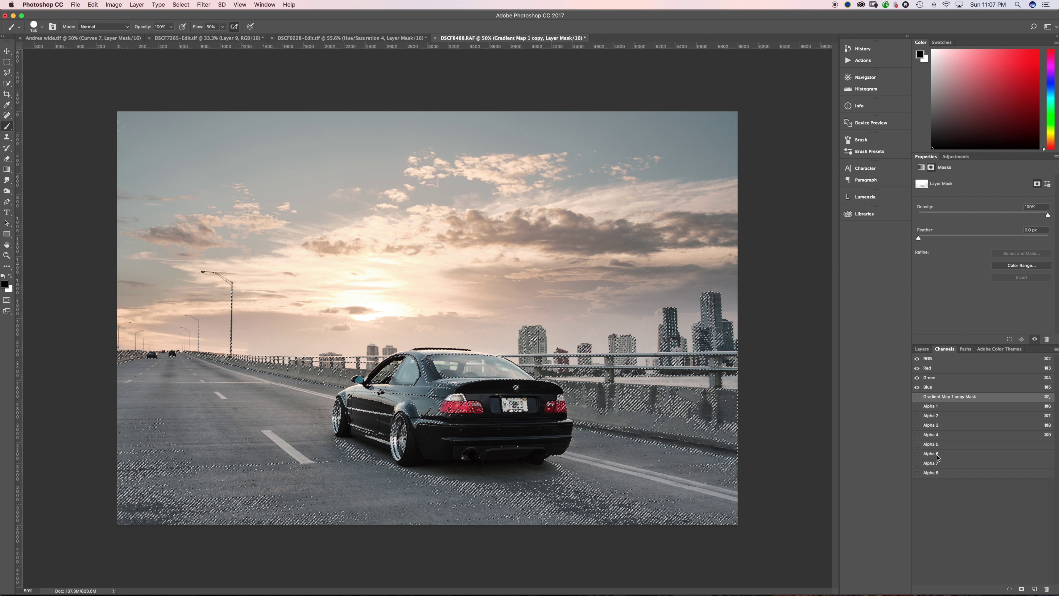
pyautogui.click(921, 349)
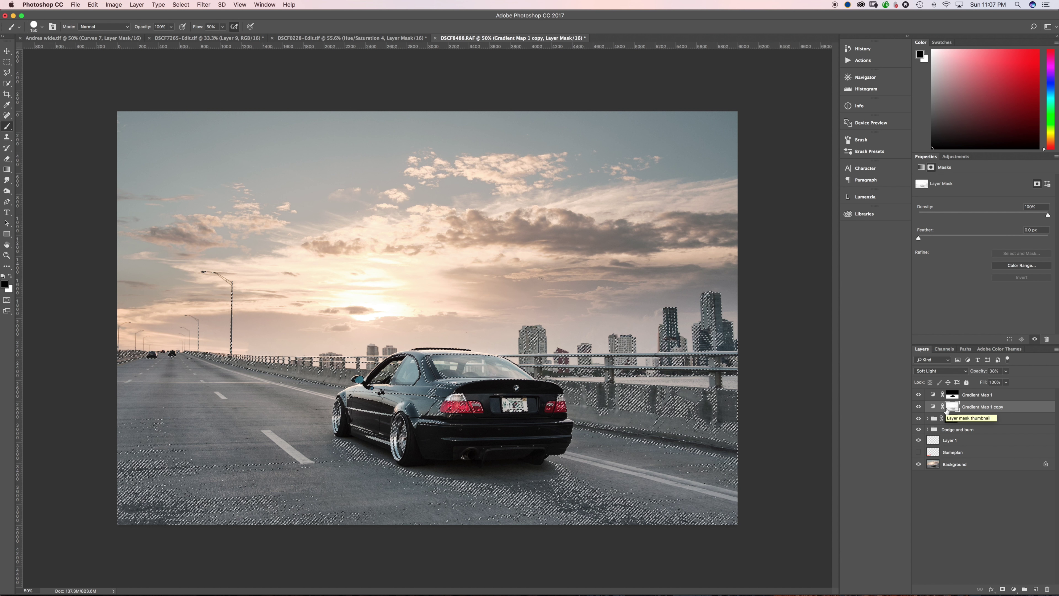
pyautogui.hotkey('shift', 'BackSpace')
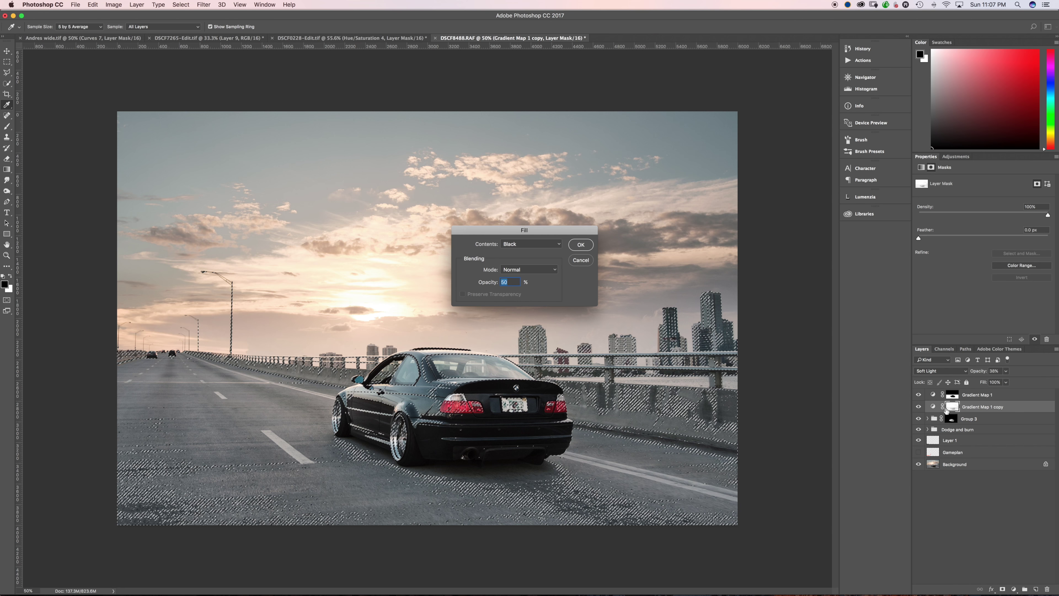
pyautogui.write('30')
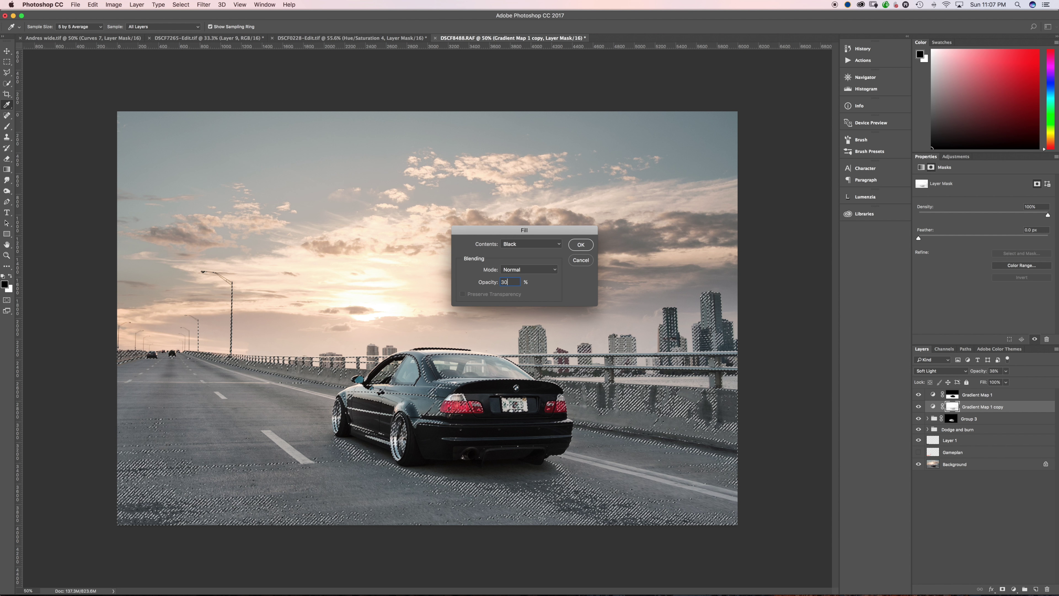
pyautogui.press('Return')
pyautogui.press('b')
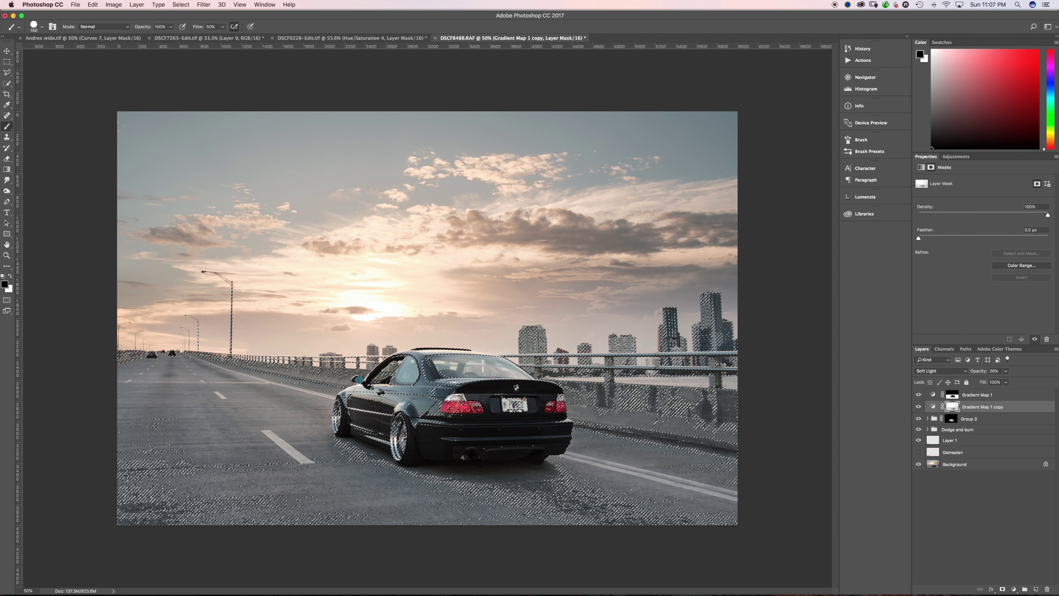
# Repeat the 30% black fill on the Gradient Map 1 copy mask and deselect.
pyautogui.press('i')
pyautogui.hotkey('shift', 'BackSpace')
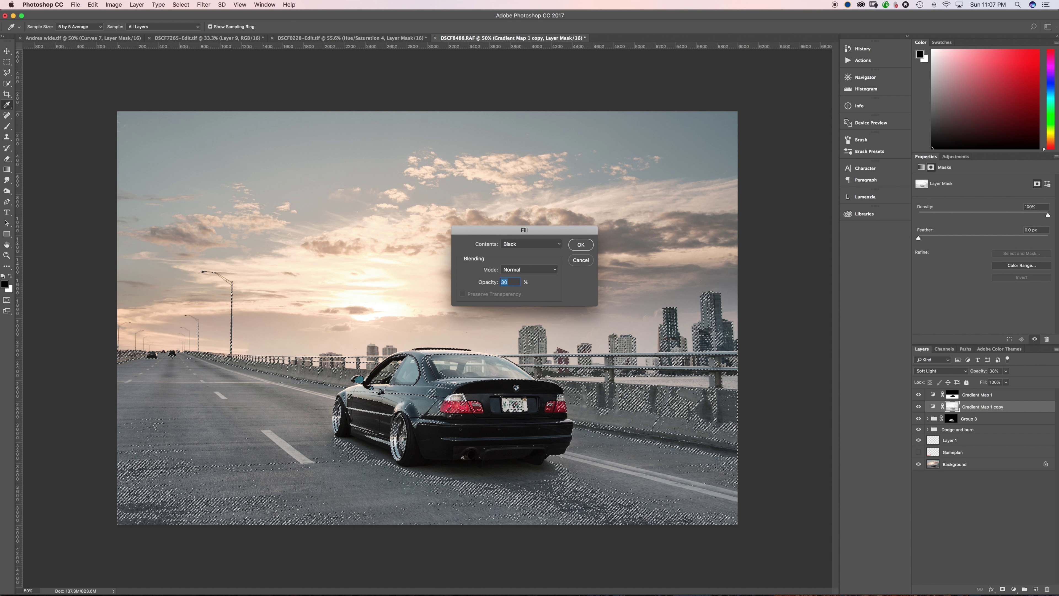
pyautogui.press('Return')
pyautogui.press('b')
pyautogui.hotkey('ctrl', 'd')
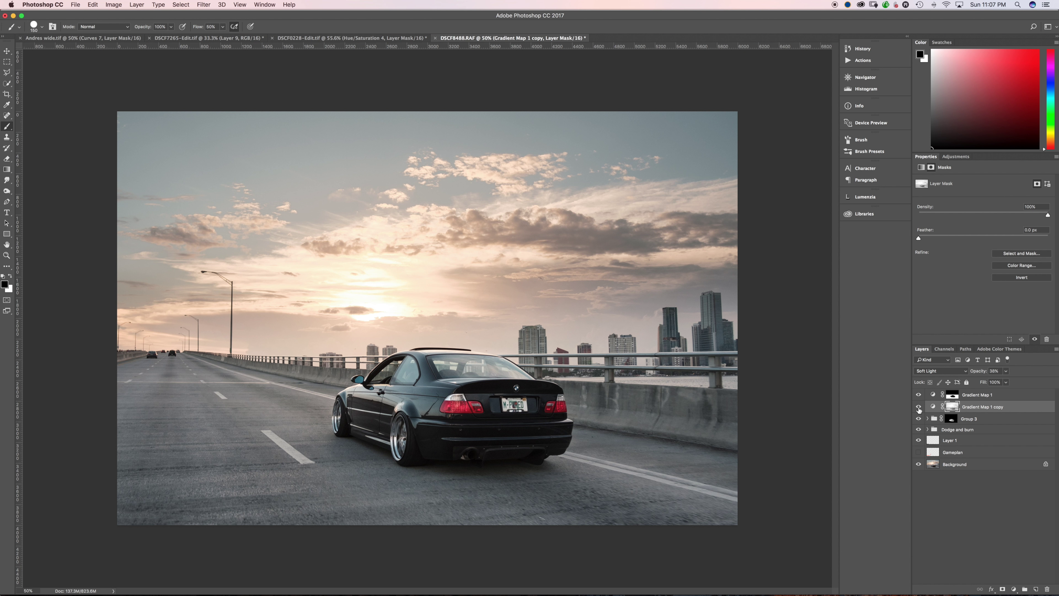
# Compare the shadow toning with the updated Gradient Map 1 copy mask disabled and enabled.
pyautogui.keyDown('shift'); pyautogui.click(949, 409); pyautogui.keyUp('shift')
pyautogui.keyDown('shift'); pyautogui.click(949, 408); pyautogui.keyUp('shift')
pyautogui.keyDown('shift'); pyautogui.click(949, 409); pyautogui.keyUp('shift')
pyautogui.keyDown('shift'); pyautogui.click(949, 409); pyautogui.keyUp('shift')
pyautogui.keyDown('shift'); pyautogui.click(950, 409); pyautogui.keyUp('shift')
pyautogui.keyDown('shift'); pyautogui.click(949, 409); pyautogui.keyUp('shift')
pyautogui.keyDown('shift'); pyautogui.click(949, 409); pyautogui.keyUp('shift')
pyautogui.keyDown('shift'); pyautogui.click(950, 409); pyautogui.keyUp('shift')
# Compare the edit with the original Background, and check the effect of the Group 3 and Dodge and burn groups.
pyautogui.keyDown('alt'); pyautogui.click(918, 465); pyautogui.keyUp('alt')
pyautogui.keyDown('alt'); pyautogui.click(919, 465); pyautogui.keyUp('alt')
pyautogui.click(918, 419)
pyautogui.click(920, 419)
pyautogui.click(919, 429)
pyautogui.click(919, 430)
pyautogui.click(919, 430)
# Add a Curves adjustment layer above Gradient Map 1 and raise the midtones of its Red channel slightly.
pyautogui.click(970, 397)
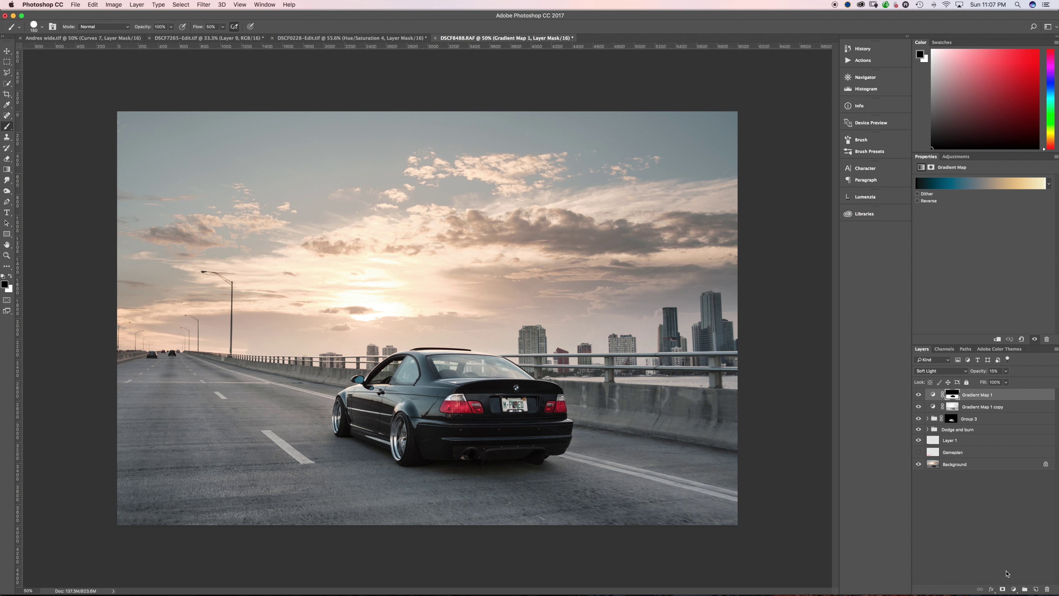
pyautogui.click(1014, 589)
pyautogui.click(1022, 472)
pyautogui.click(965, 191)
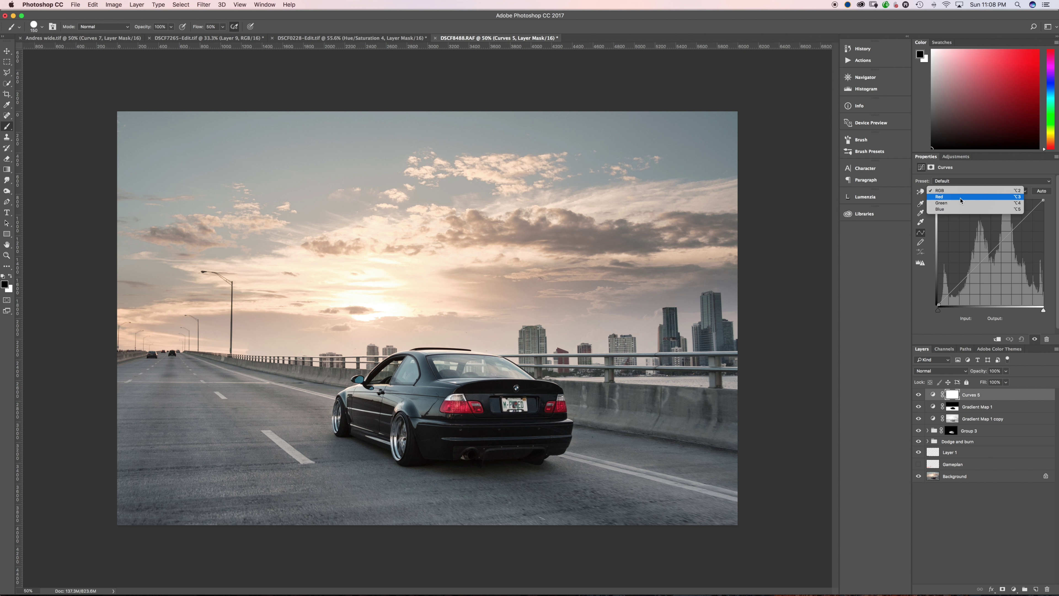
pyautogui.click(960, 197)
pyautogui.click(990, 252)
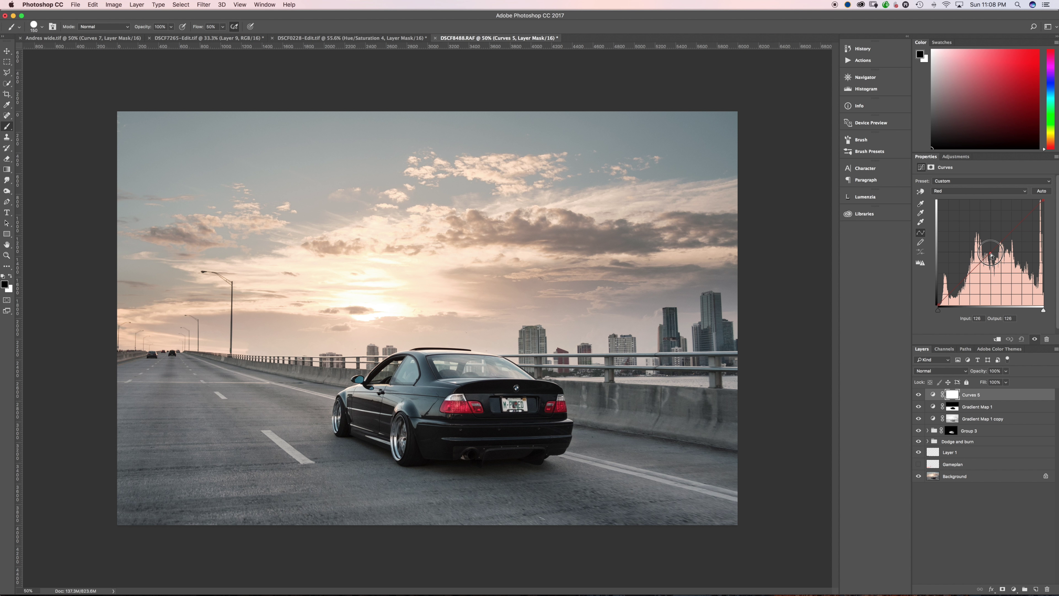
pyautogui.moveTo(991, 253); pyautogui.dragTo(990, 249)
# Add a shadow point to the Red curve by sampling the side of the car with on-image adjustment.
pyautogui.click(920, 192)
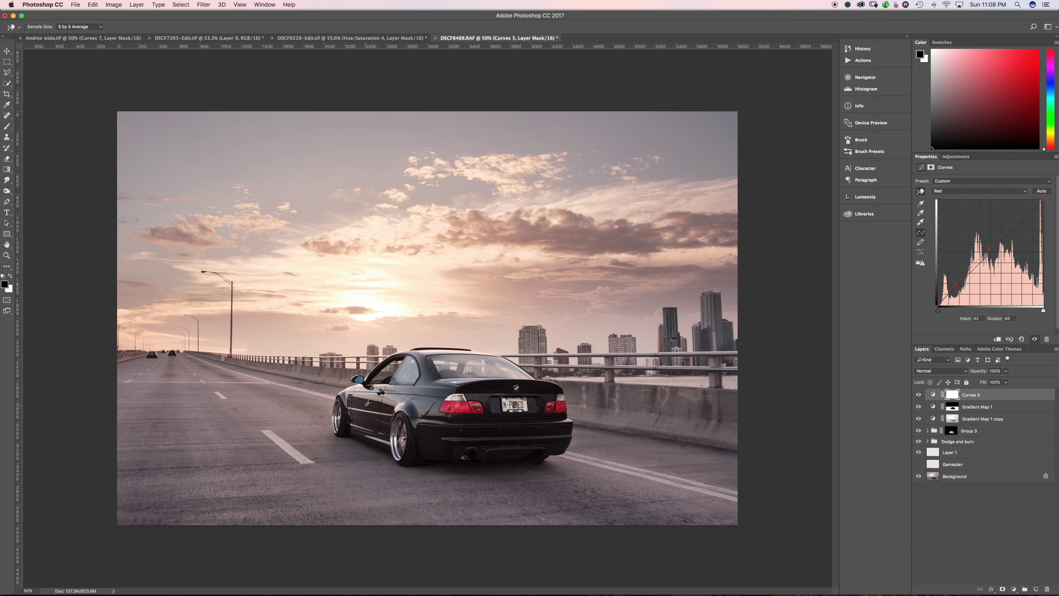
pyautogui.moveTo(369, 402); pyautogui.dragTo(367, 404)
pyautogui.click(990, 250)
# Add a highlight point and a shadow point to the Green channel curve.
pyautogui.click(959, 190)
pyautogui.click(955, 198)
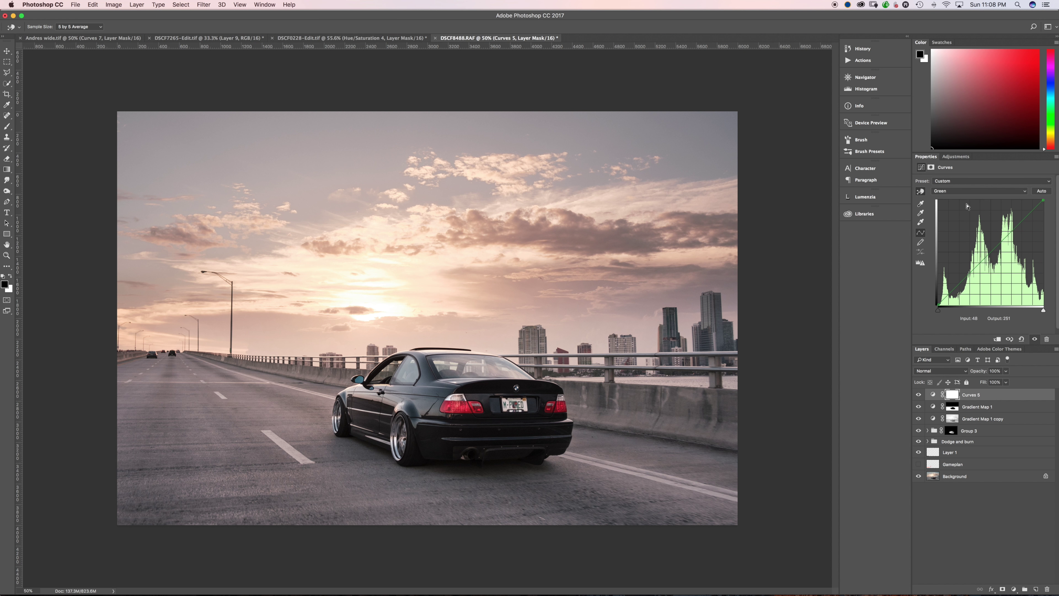
pyautogui.click(1012, 229)
pyautogui.click(957, 286)
# Shape the Blue channel curve by adding and fine-tuning a highlight point and a shadow point.
pyautogui.click(964, 191)
pyautogui.click(964, 203)
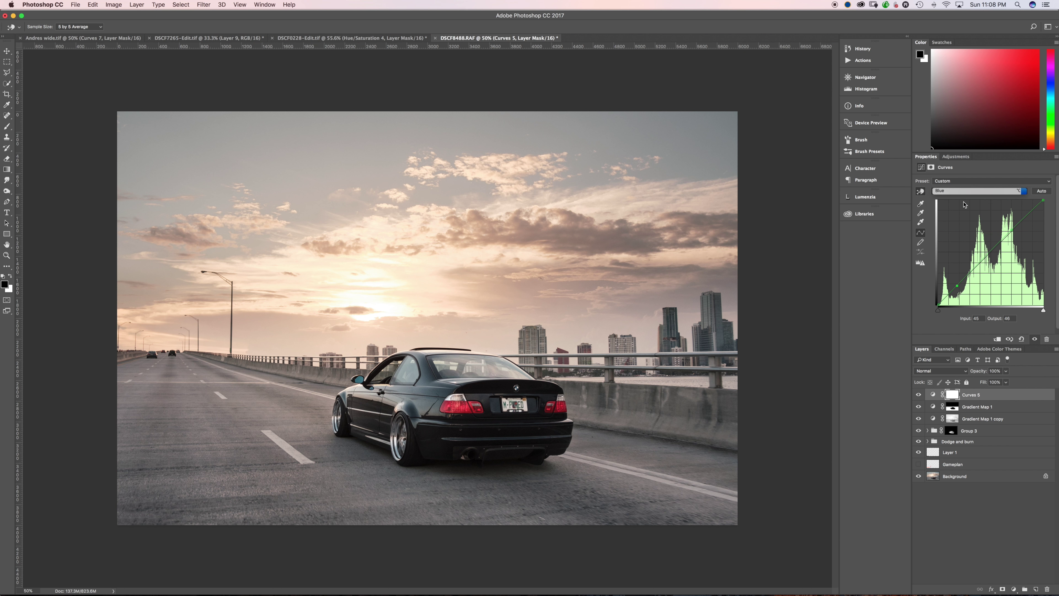
pyautogui.moveTo(1016, 227); pyautogui.dragTo(1021, 228)
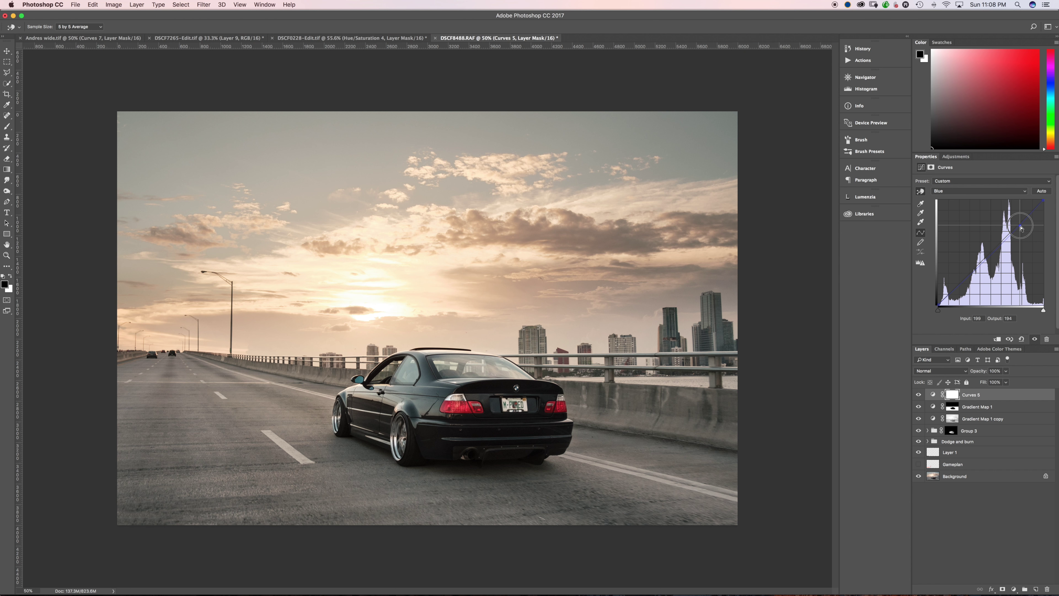
pyautogui.moveTo(1020, 226); pyautogui.dragTo(1018, 224)
pyautogui.click(957, 286)
pyautogui.moveTo(958, 284); pyautogui.dragTo(957, 286)
# Compare the photo with the Curves 5 layer hidden and shown.
pyautogui.click(919, 395)
pyautogui.click(918, 395)
pyautogui.click(918, 395)
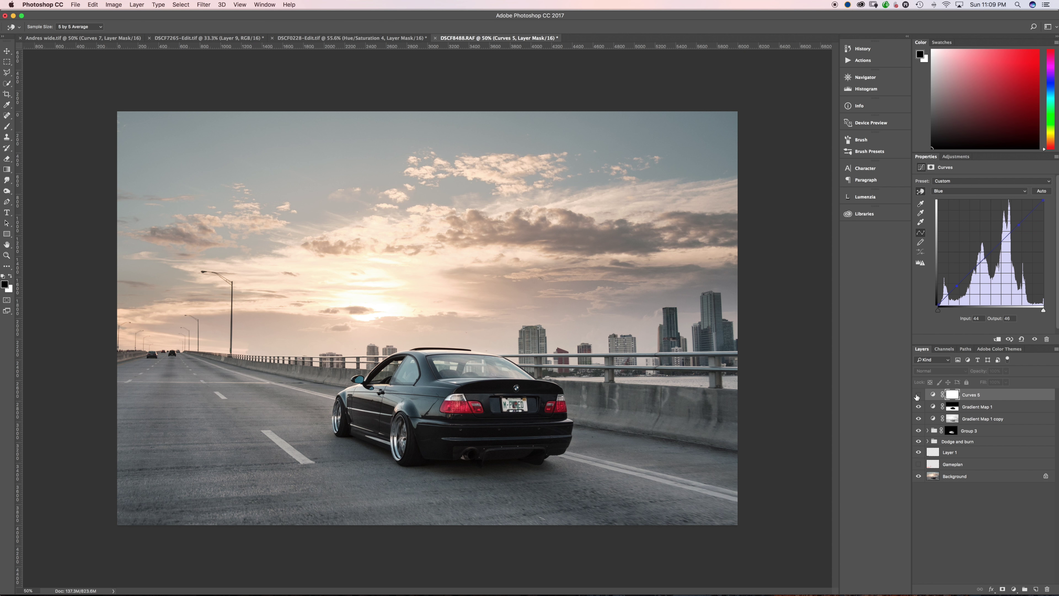
pyautogui.click(918, 394)
pyautogui.click(918, 395)
pyautogui.click(919, 395)
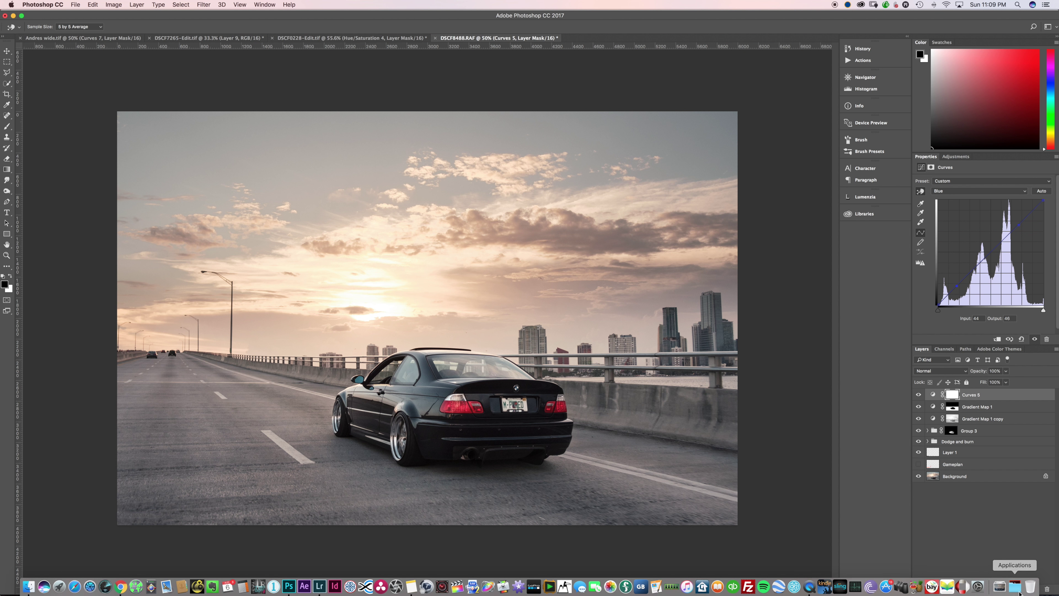
pyautogui.click(1036, 589)
pyautogui.press('b')
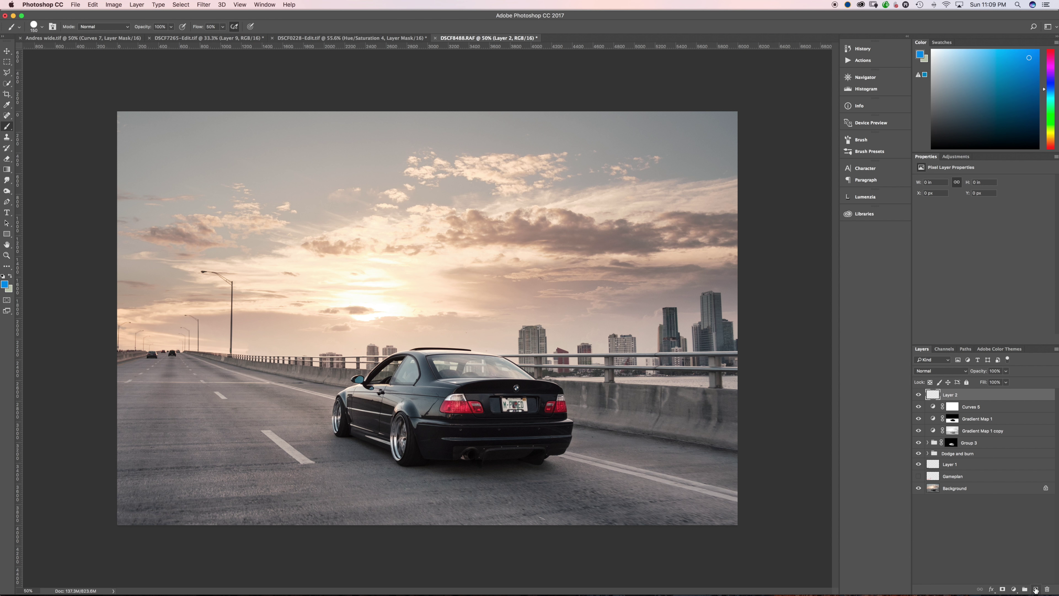
pyautogui.press('super+z')
# Add a Solid Color fill layer above Curves 5 and shift its color to a deep teal, about #096685.
pyautogui.click(1014, 589)
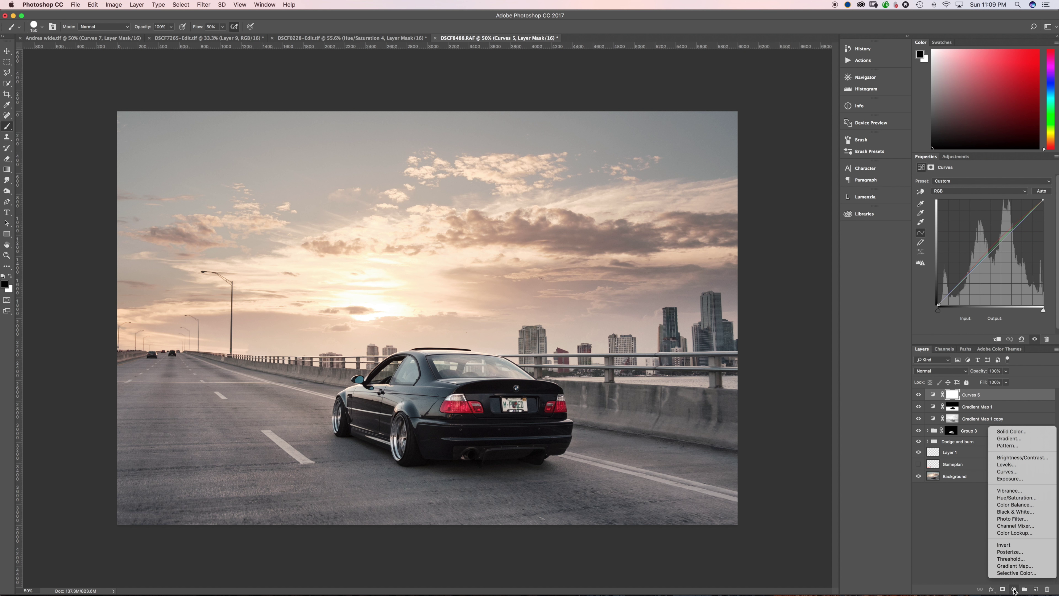
pyautogui.click(1011, 431)
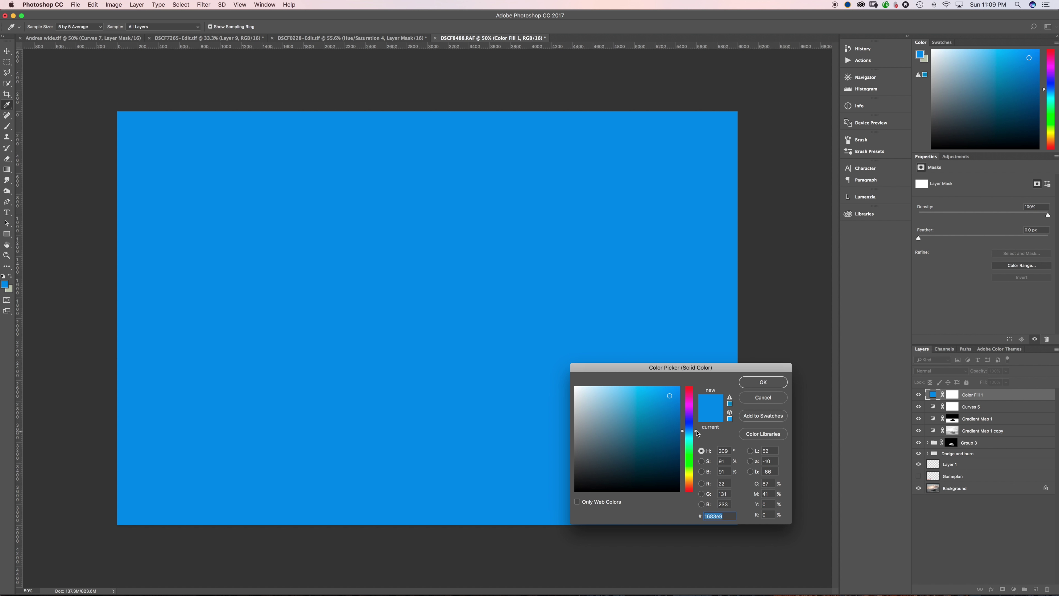
pyautogui.moveTo(696, 431); pyautogui.dragTo(697, 437)
pyautogui.click(662, 431)
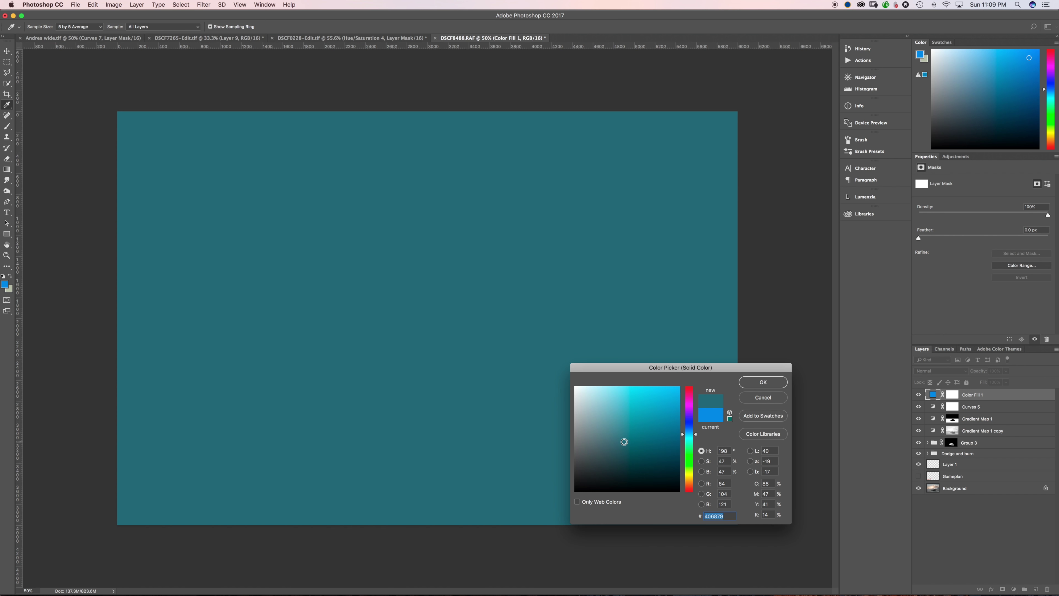
pyautogui.moveTo(626, 442); pyautogui.dragTo(637, 434)
pyautogui.click(658, 431)
pyautogui.click(655, 436)
pyautogui.click(652, 424)
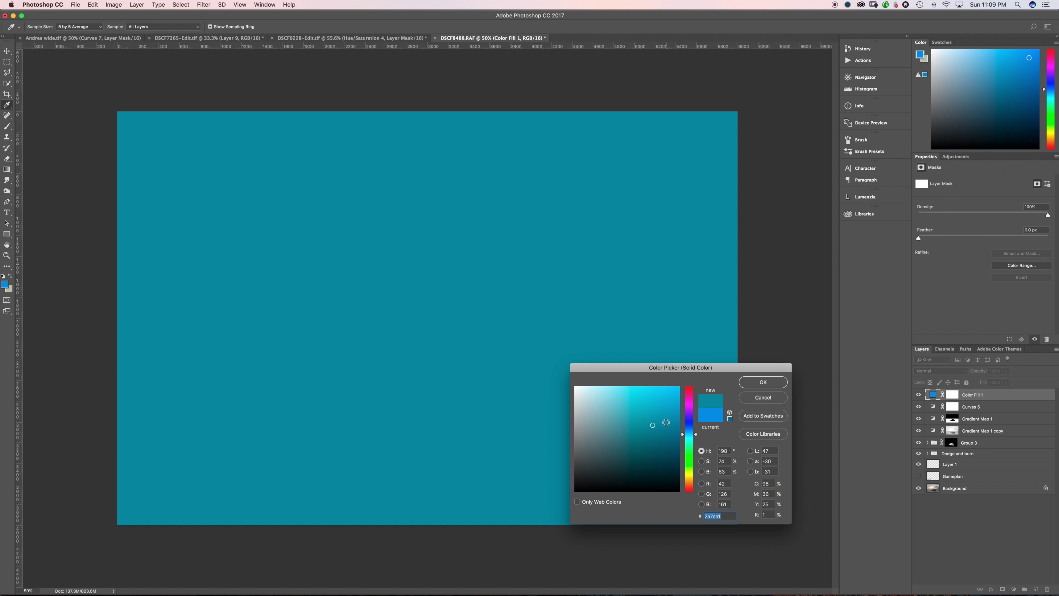
pyautogui.click(684, 435)
pyautogui.click(673, 437)
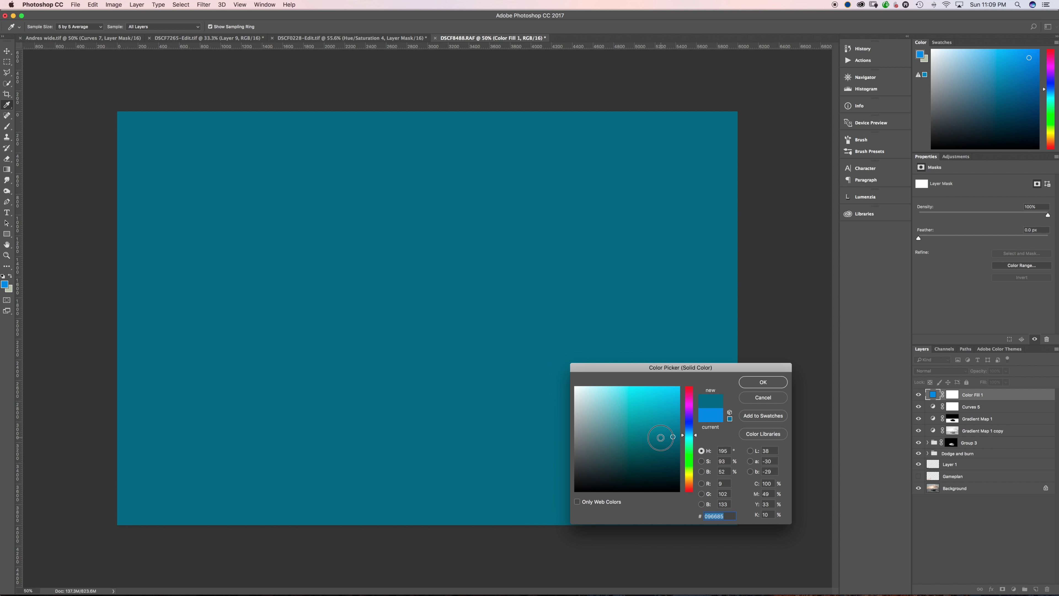
# Refine the fill color to a more muted dark teal with a hue of 199° and accept it.
pyautogui.moveTo(661, 437); pyautogui.dragTo(631, 431)
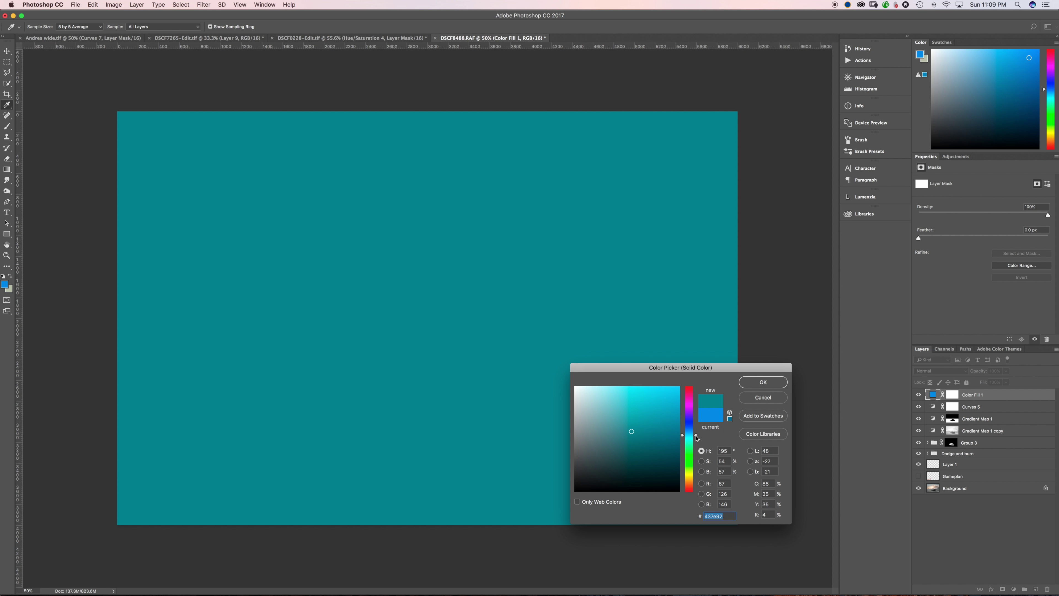
pyautogui.moveTo(696, 437); pyautogui.dragTo(696, 434)
pyautogui.click(637, 425)
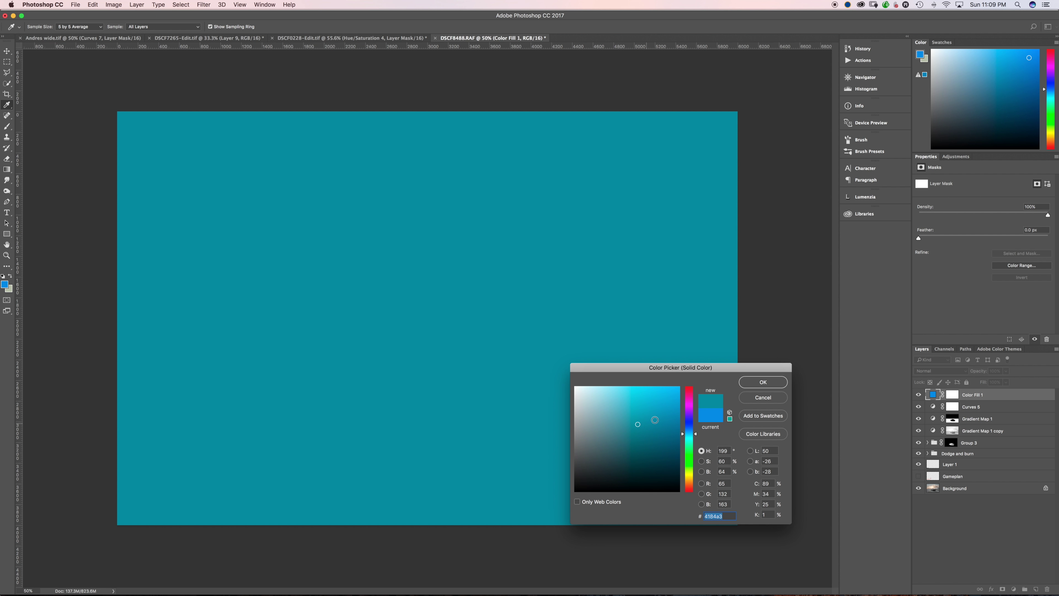
pyautogui.click(643, 438)
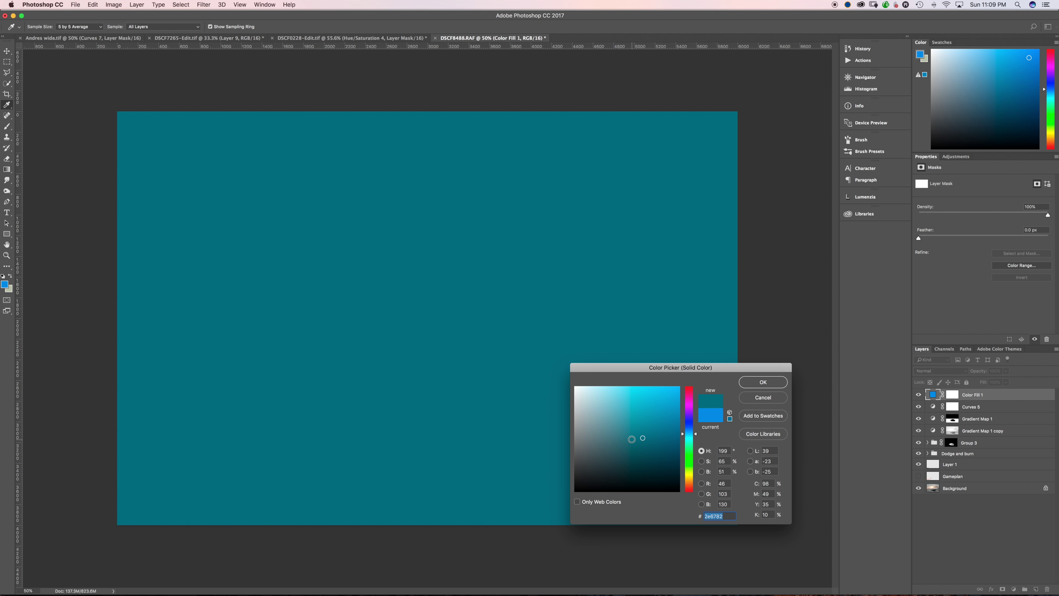
pyautogui.click(633, 438)
pyautogui.click(762, 382)
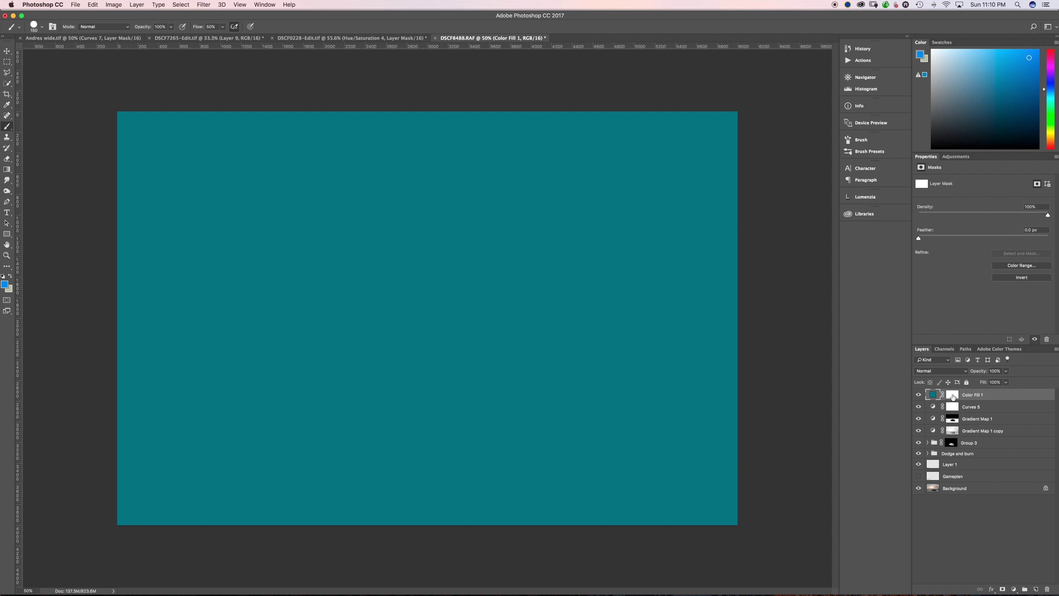
# Try the Soft Light and Color blend modes on the teal fill layer and return it to Normal.
pyautogui.click(947, 370)
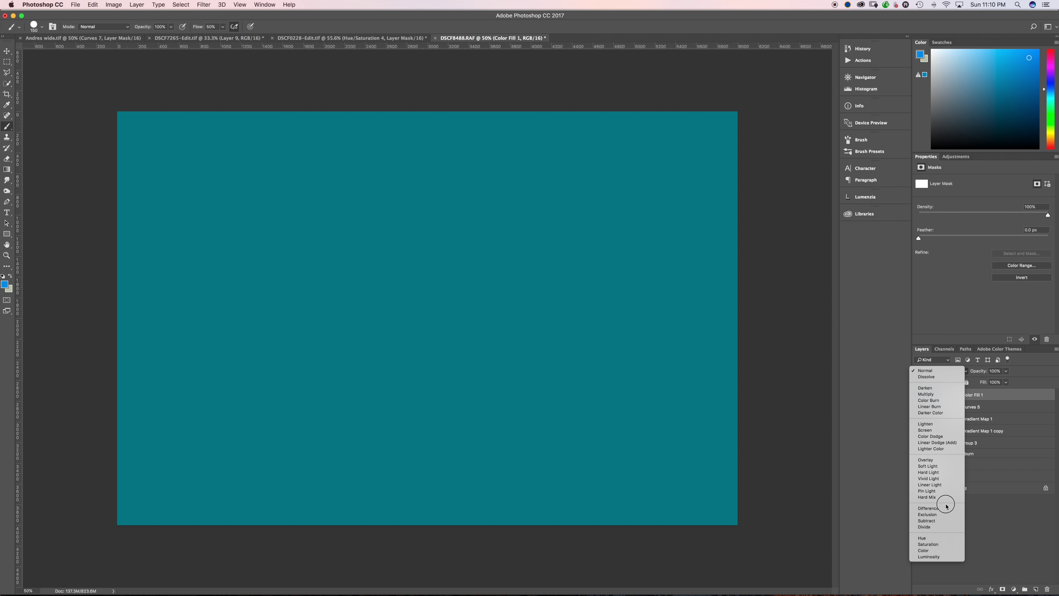
pyautogui.click(945, 467)
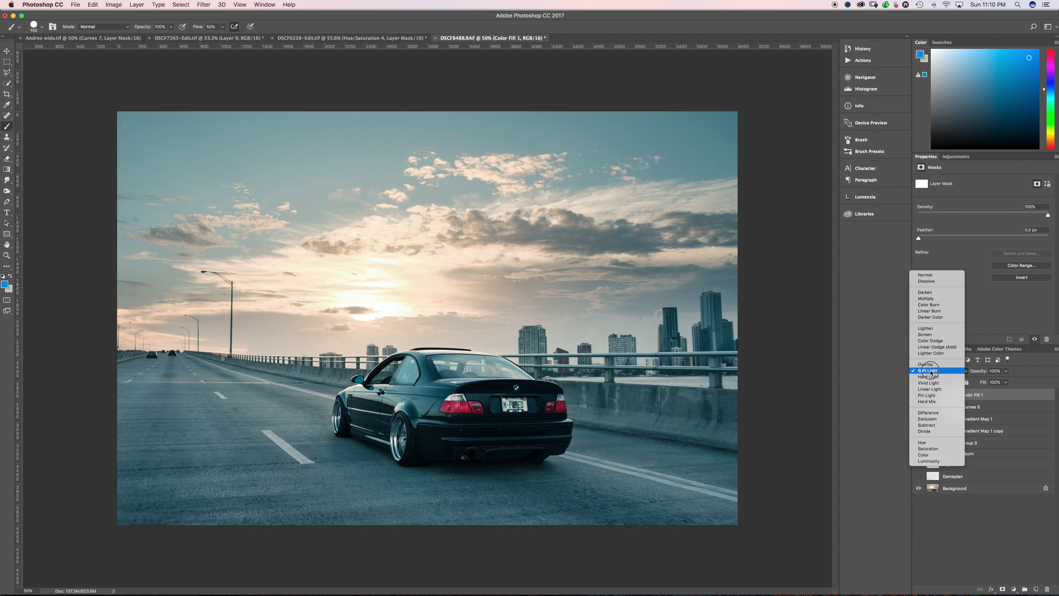
pyautogui.click(941, 370)
pyautogui.click(929, 455)
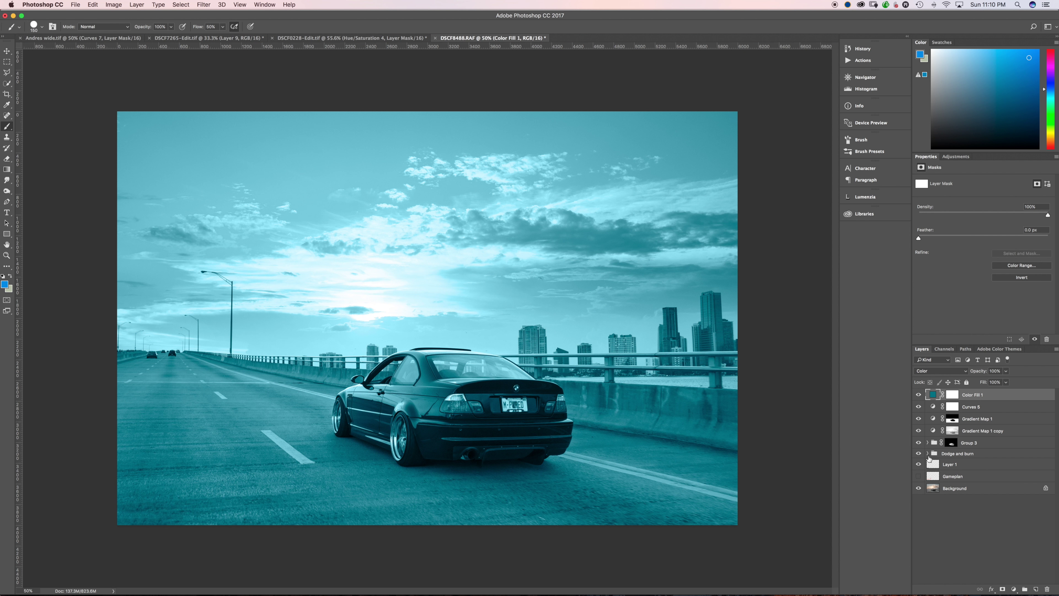
pyautogui.press('super+z')
pyautogui.click(929, 371)
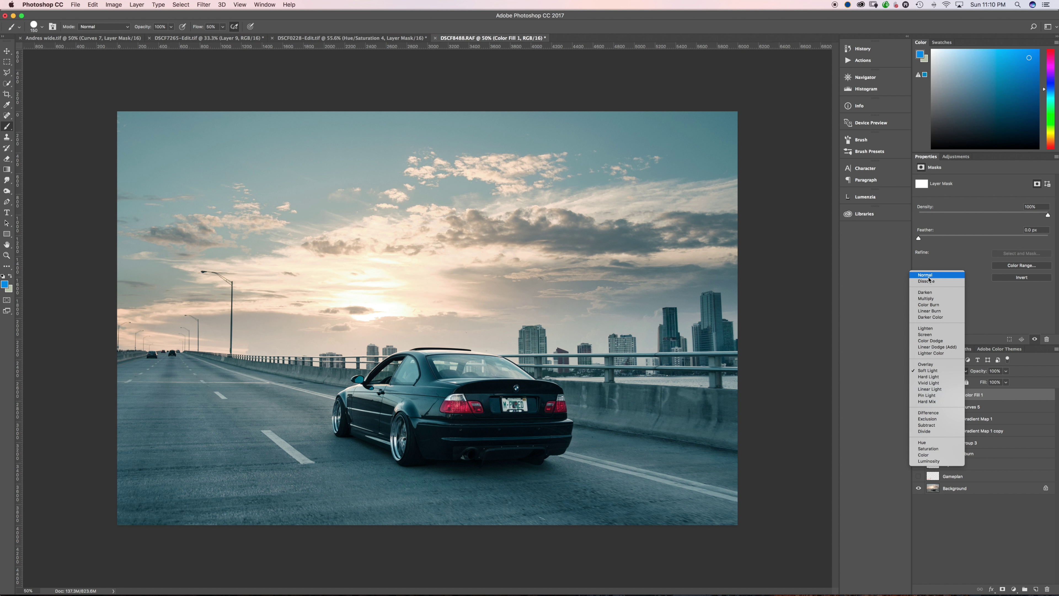
pyautogui.click(928, 276)
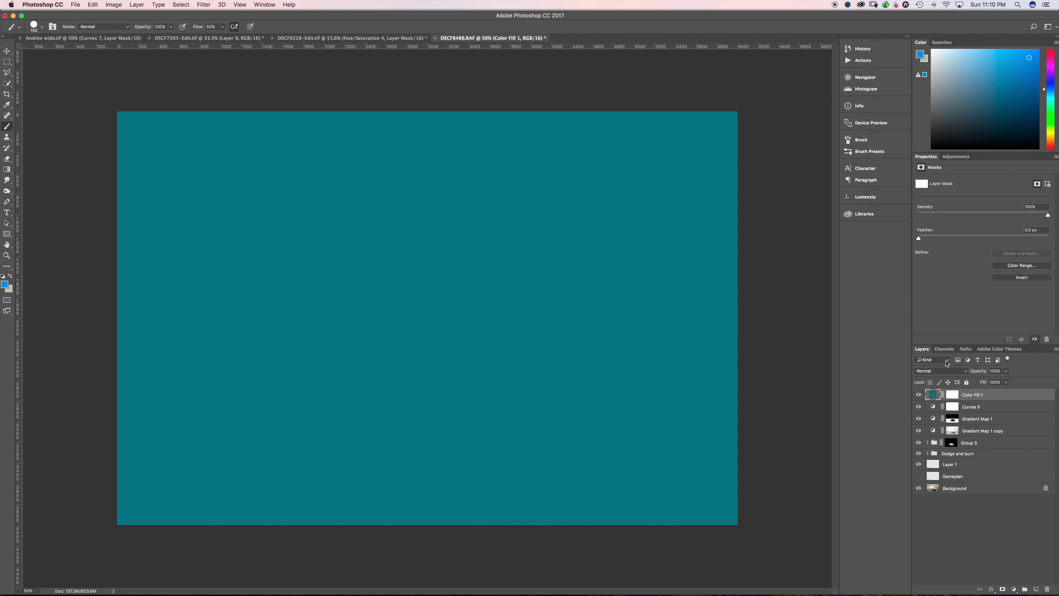
# Delete the existing layer mask from the Color Fill 1 layer.
pyautogui.click(952, 395)
pyautogui.rightClick(954, 395)
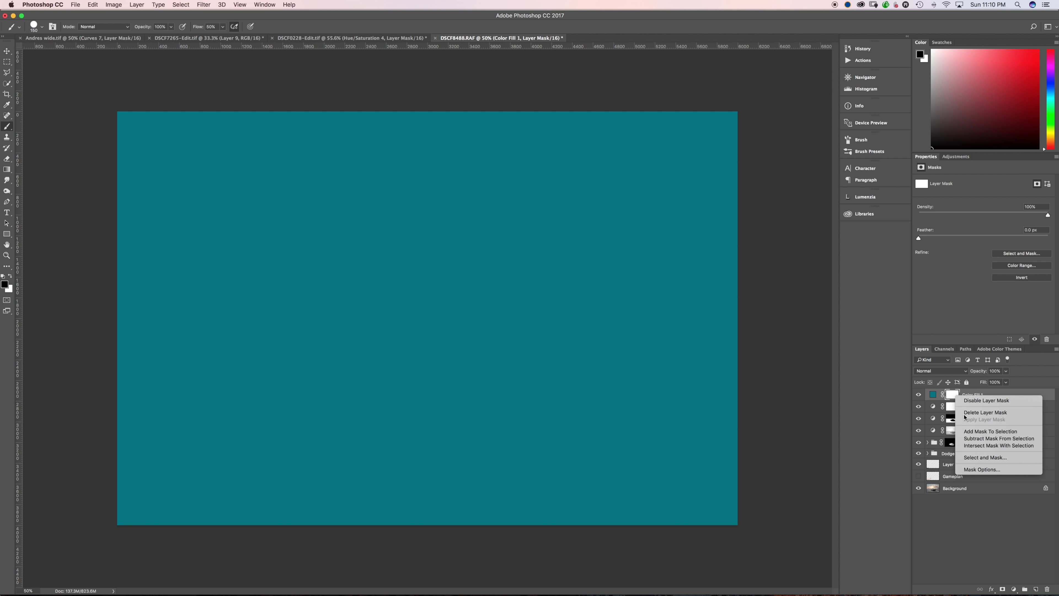
pyautogui.click(965, 415)
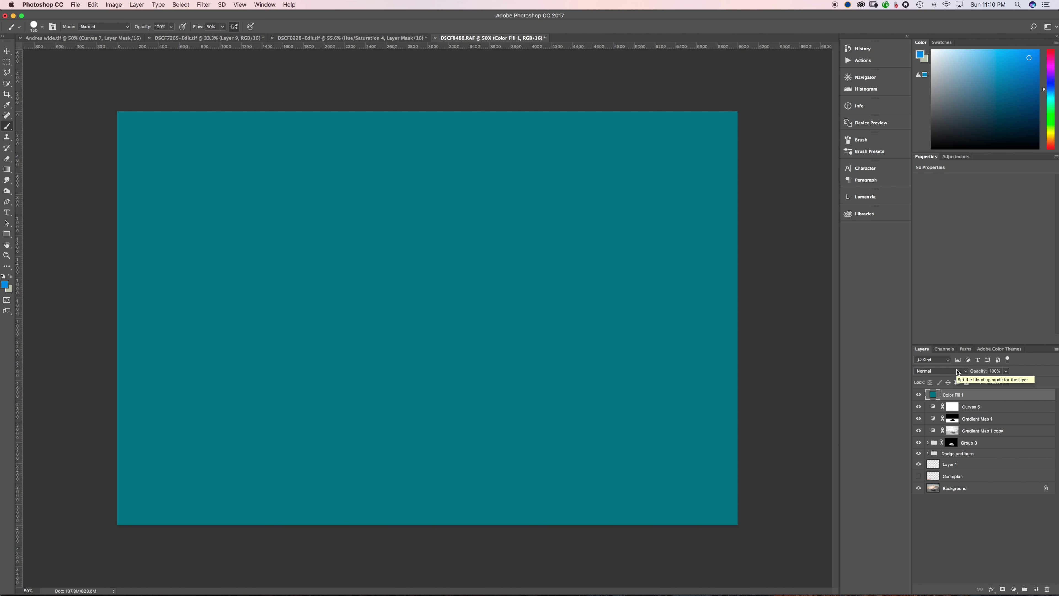
# Load the saved alpha channel for the dark tones as a selection and apply it as the Color Fill 1 layer's mask.
pyautogui.click(945, 349)
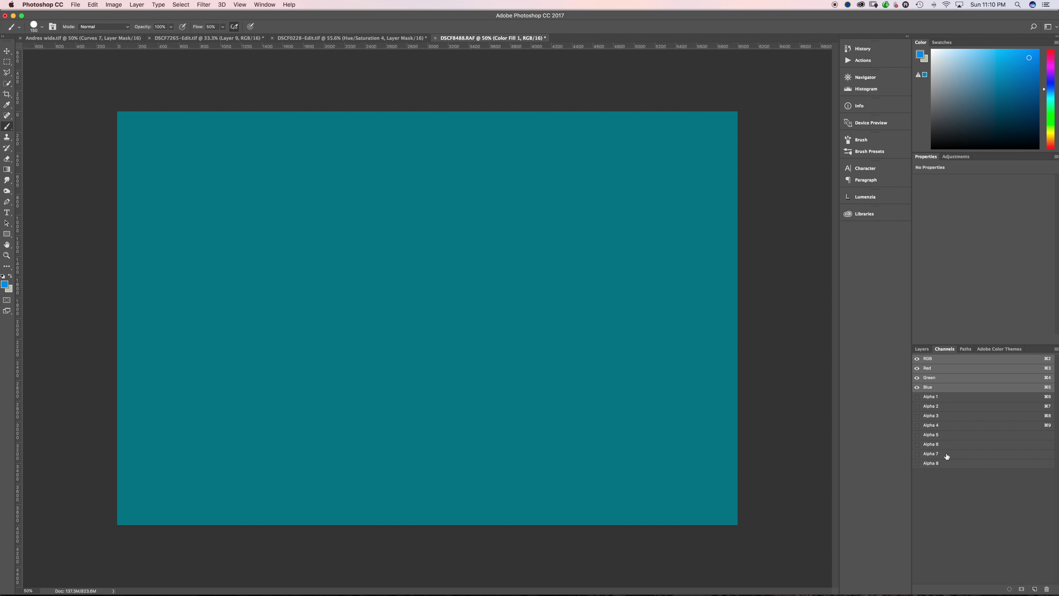
pyautogui.keyDown('super'); pyautogui.click(936, 432); pyautogui.keyUp('super')
pyautogui.keyDown('super'); pyautogui.click(935, 427); pyautogui.keyUp('super')
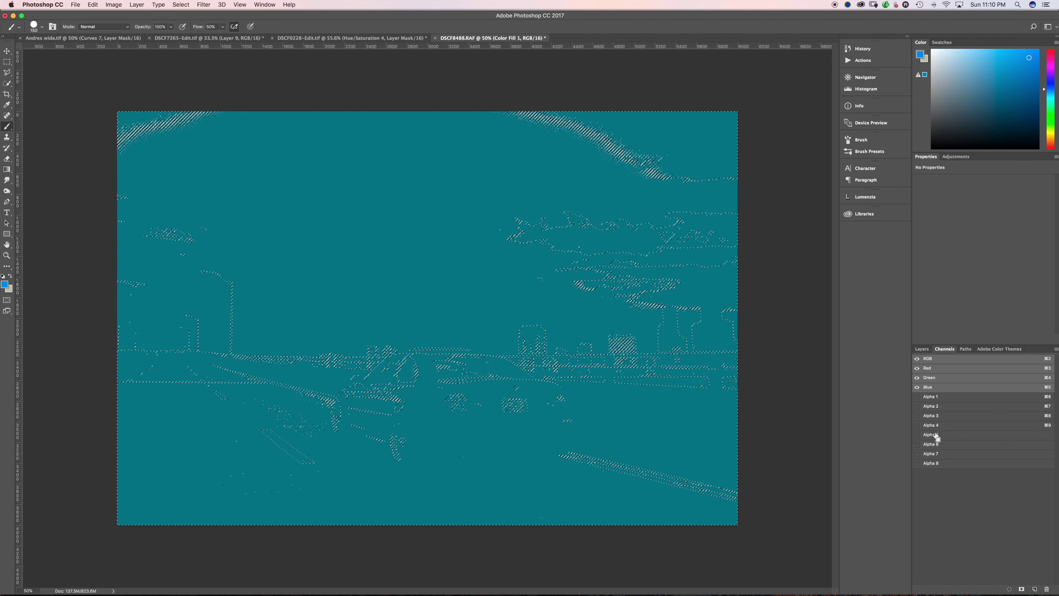
pyautogui.click(920, 352)
pyautogui.click(1002, 590)
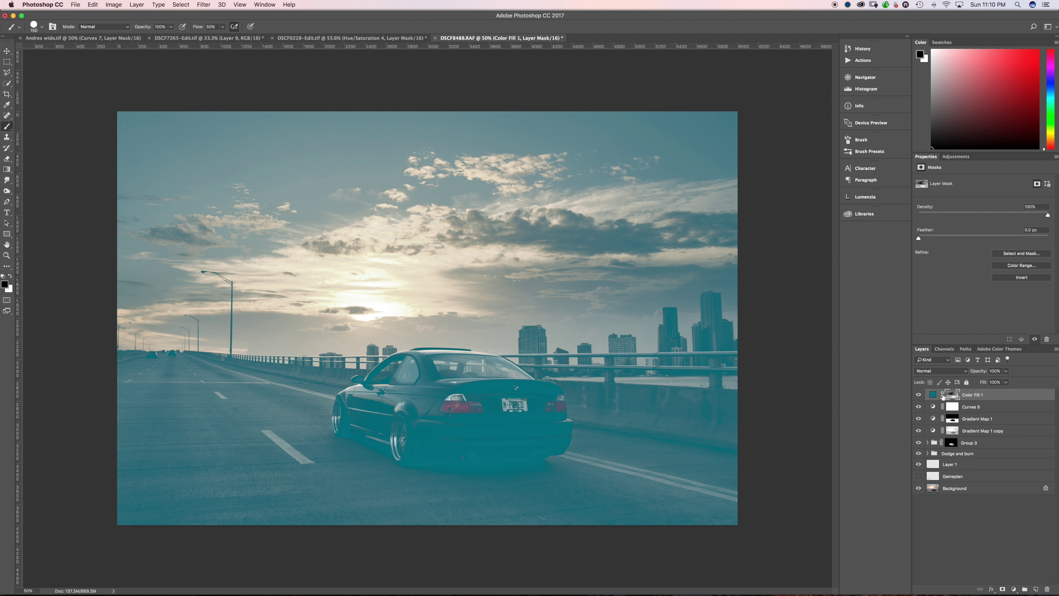
# Blend the Color Fill 1 layer in Soft Light, compare it on and off, and reduce its opacity.
pyautogui.click(940, 371)
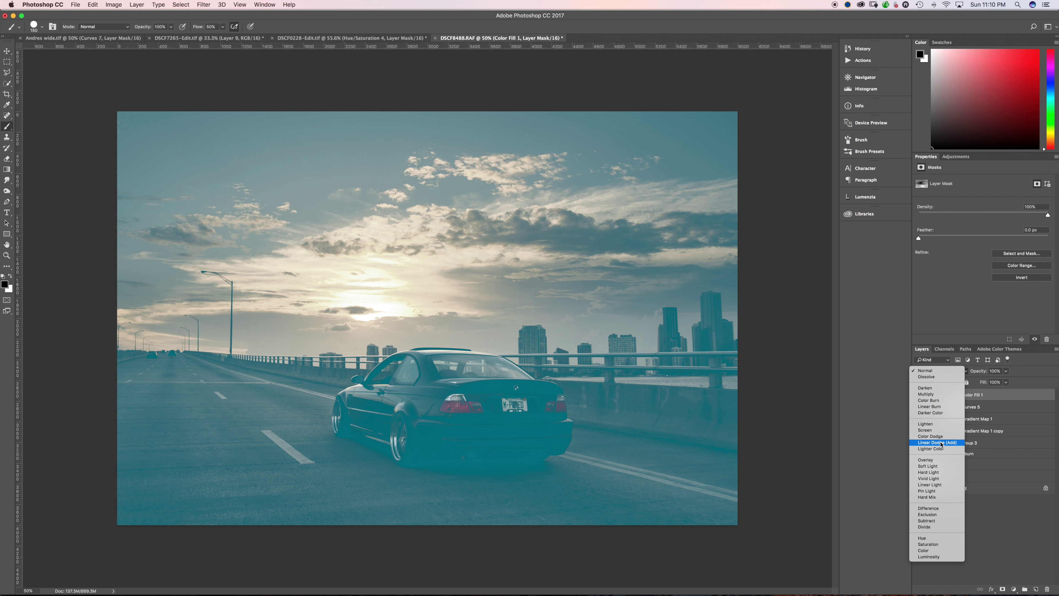
pyautogui.click(940, 466)
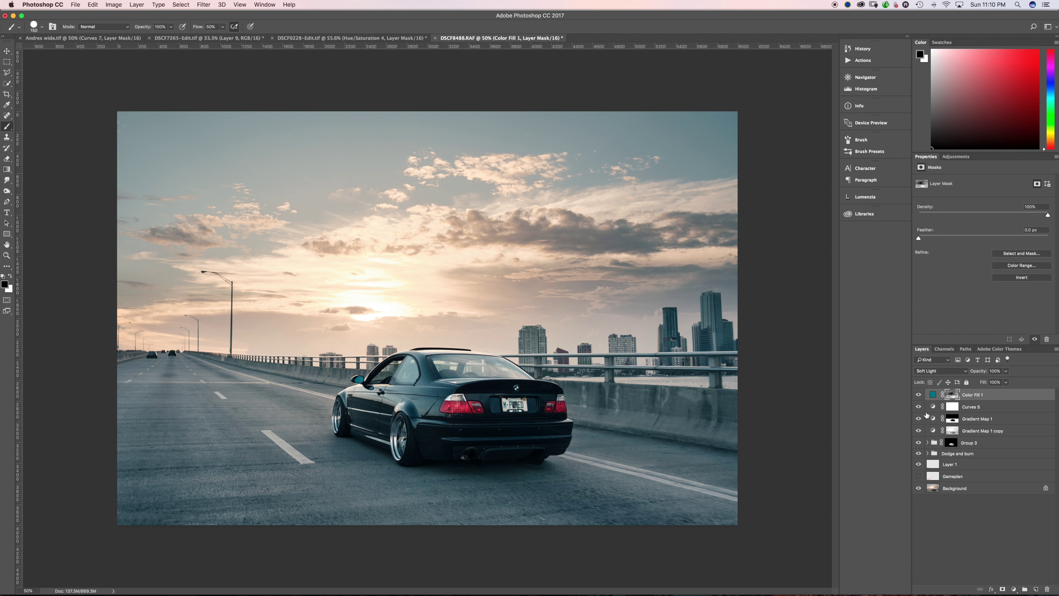
pyautogui.click(918, 395)
pyautogui.click(918, 395)
pyautogui.click(917, 395)
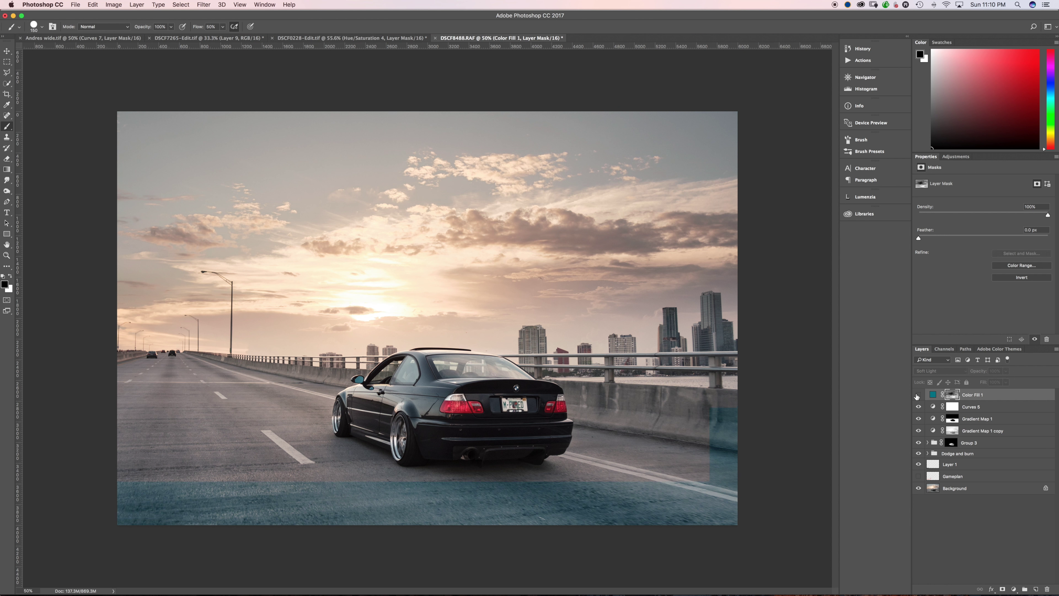
pyautogui.click(918, 395)
pyautogui.click(917, 395)
pyautogui.click(918, 395)
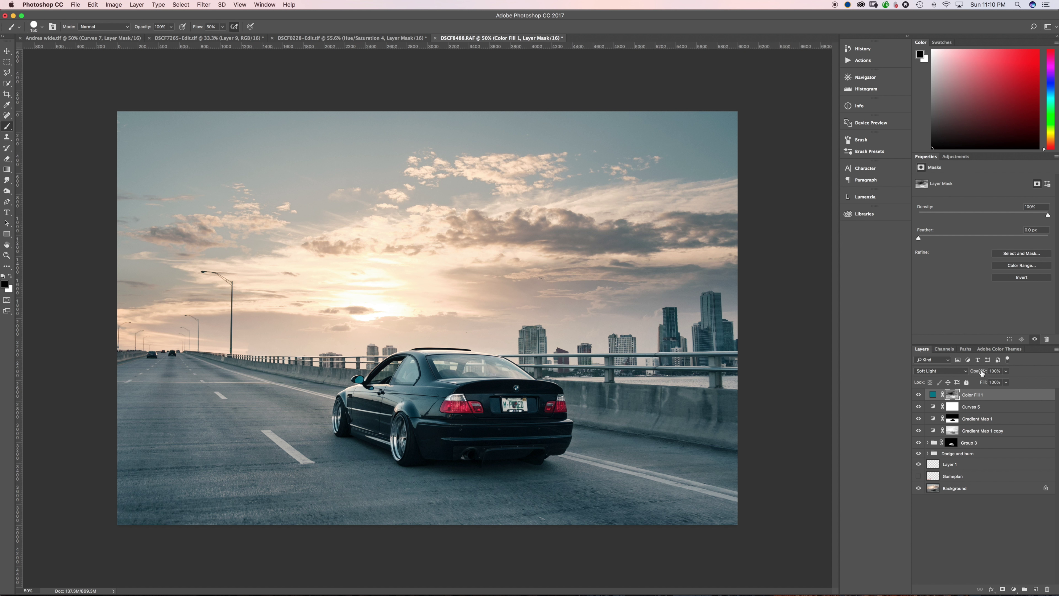
pyautogui.moveTo(980, 372); pyautogui.dragTo(944, 373)
# Group the Color Fill 1 layer and add a black mask to the new group.
pyautogui.press('super+g')
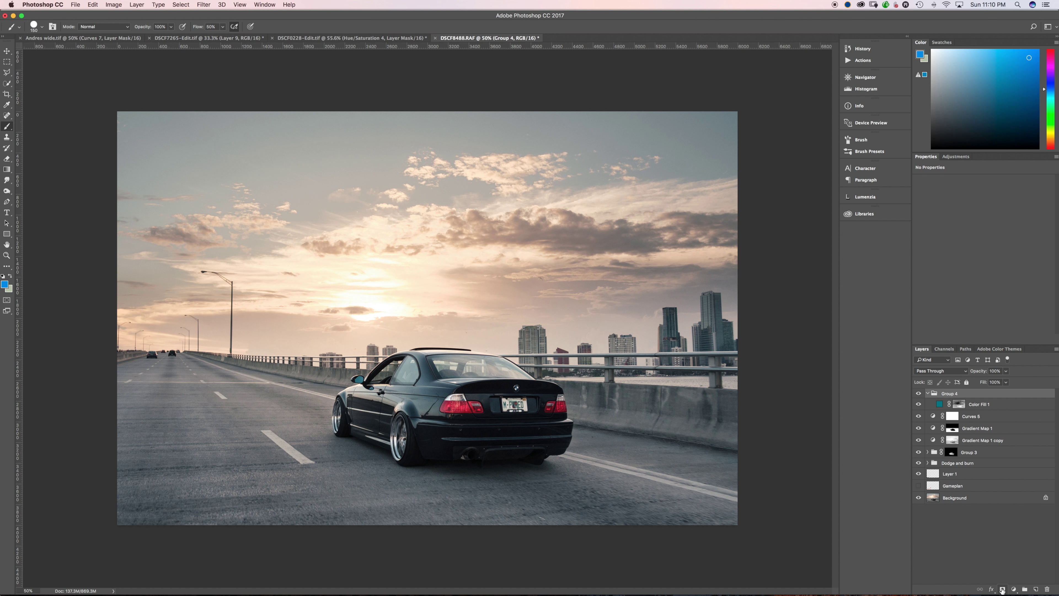
pyautogui.keyDown('alt'); pyautogui.click(1002, 589); pyautogui.keyUp('alt')
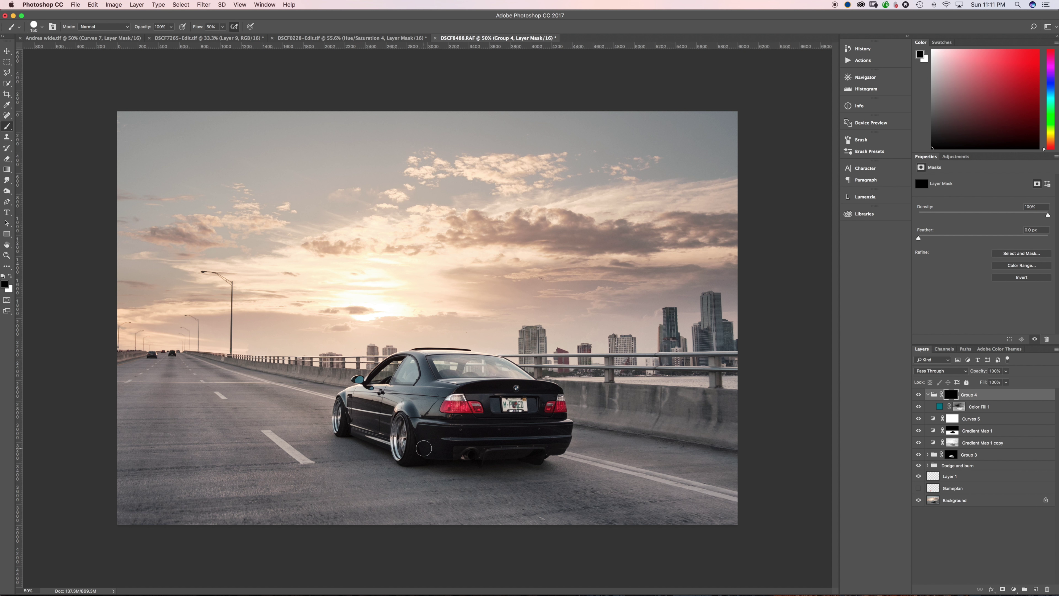
# Paint white at 10% flow on the Group 4 mask with a large brush, including along the road barrier, and compare the group on and off.
pyautogui.press(']')
pyautogui.press(']')
pyautogui.press(']')
pyautogui.press(']')
pyautogui.press(']')
pyautogui.press(']')
pyautogui.press(']')
pyautogui.press(']')
pyautogui.press(']')
pyautogui.press(']')
pyautogui.press(']')
pyautogui.press(']')
pyautogui.press(']')
pyautogui.press(']')
pyautogui.press(']')
pyautogui.press('x')
pyautogui.moveTo(759, 118); pyautogui.dragTo(750, 113)
pyautogui.press('super+z')
pyautogui.press(']')
pyautogui.press(']')
pyautogui.press(']')
pyautogui.press(']')
pyautogui.hotkey('shift', '1')
pyautogui.press('[')
pyautogui.press('[')
pyautogui.press('[')
pyautogui.press('[')
pyautogui.press('[')
pyautogui.press('[')
pyautogui.press('[')
pyautogui.press('[')
pyautogui.press('[')
pyautogui.press('[')
pyautogui.press('[')
pyautogui.press('[')
pyautogui.press('[')
pyautogui.press('[')
pyautogui.moveTo(652, 420)
pyautogui.mouseDown()
pyautogui.moveTo(697, 431)
pyautogui.moveTo(604, 424)
pyautogui.moveTo(739, 443)
pyautogui.mouseUp()
pyautogui.click(920, 395)
pyautogui.click(919, 395)
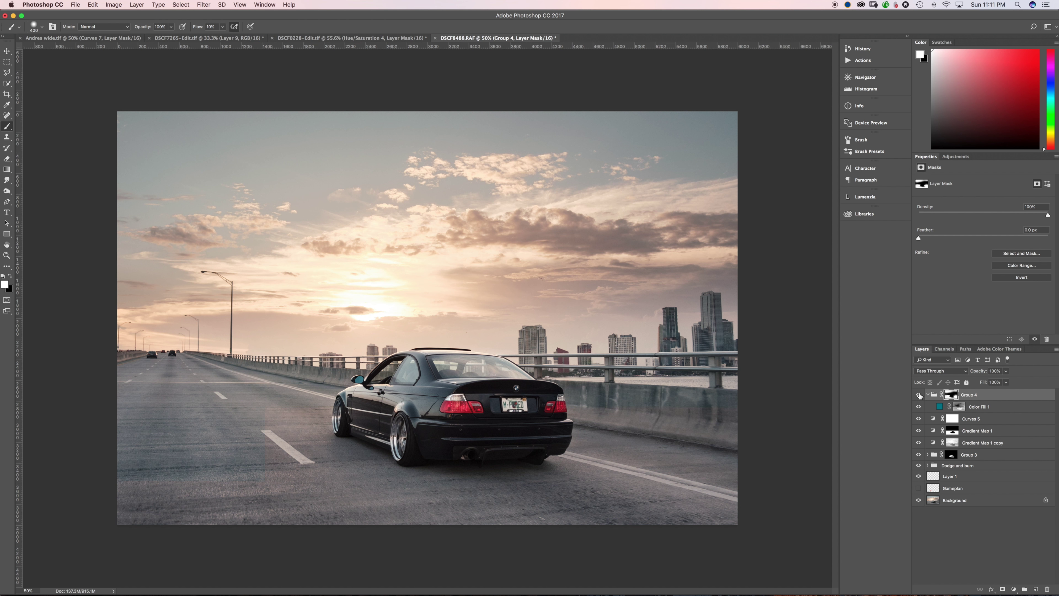
# Set the Color Fill 1 layer's opacity to 21%, compare it on and off, and collapse Group 4.
pyautogui.click(976, 406)
pyautogui.moveTo(979, 373); pyautogui.dragTo(975, 374)
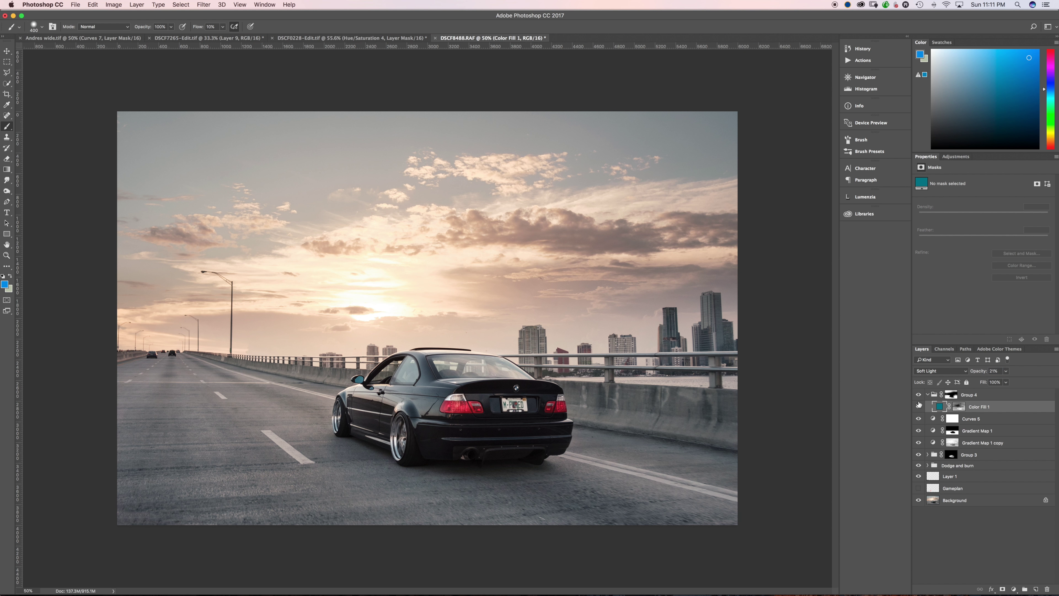
pyautogui.click(919, 407)
pyautogui.click(919, 406)
pyautogui.click(934, 398)
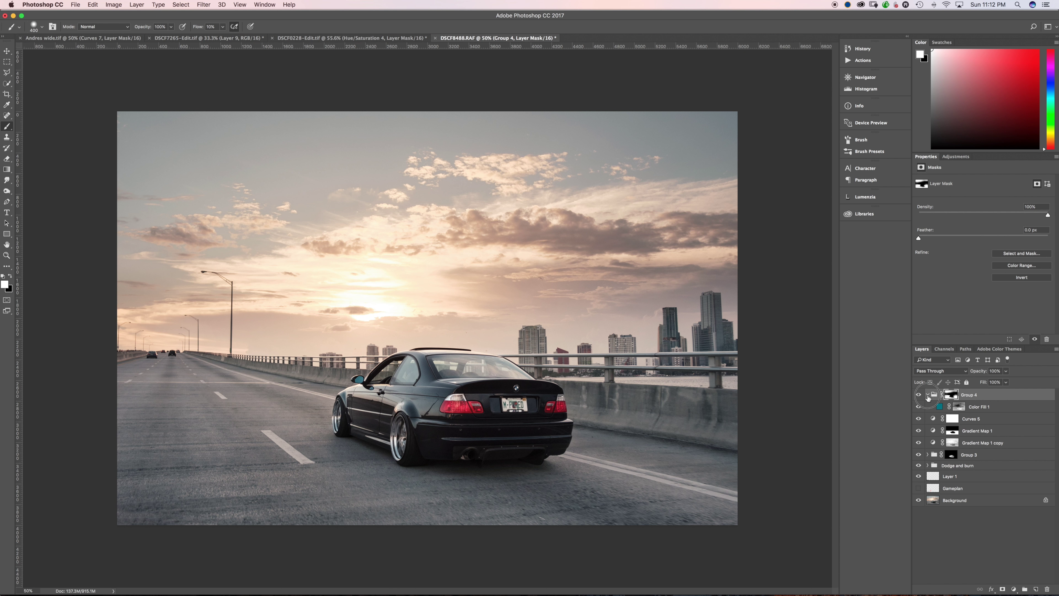
pyautogui.click(929, 395)
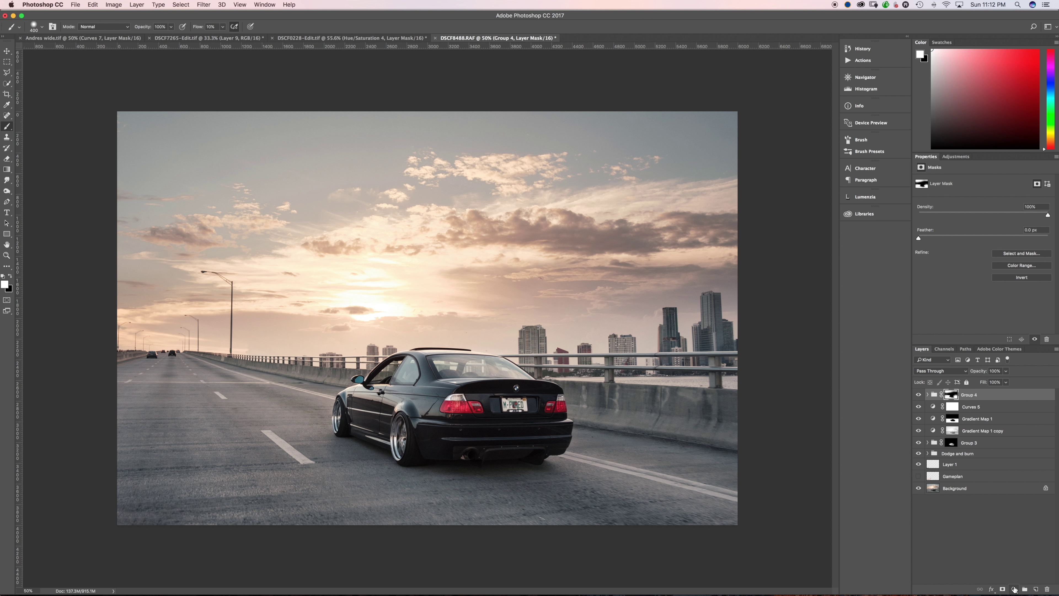
# Add a new layer above Group 4 and fill it with black at 100% opacity.
pyautogui.click(1036, 589)
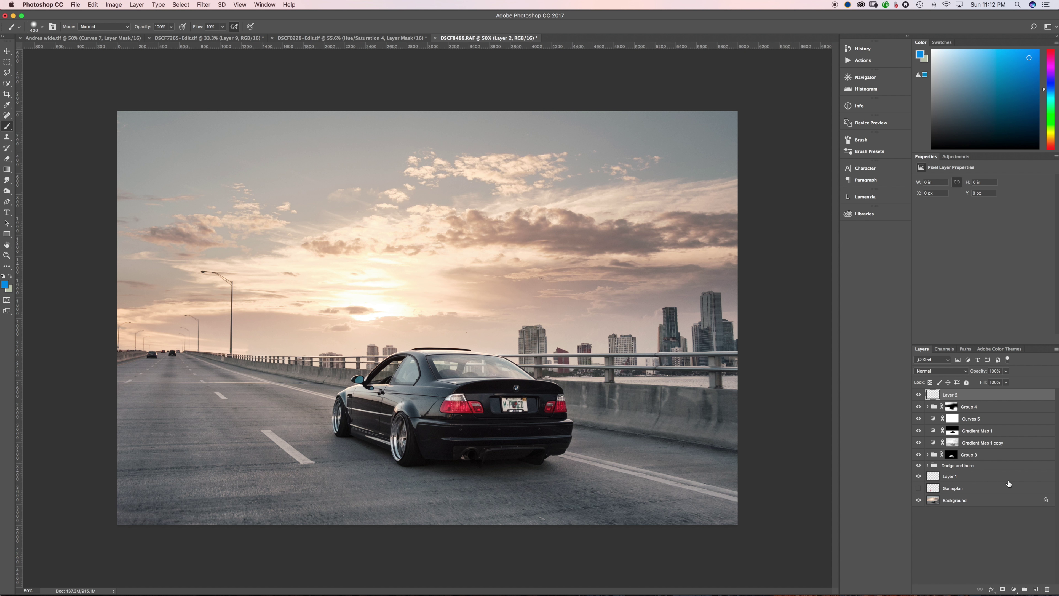
pyautogui.hotkey('shift', 'BackSpace')
pyautogui.write('100')
pyautogui.press('Return')
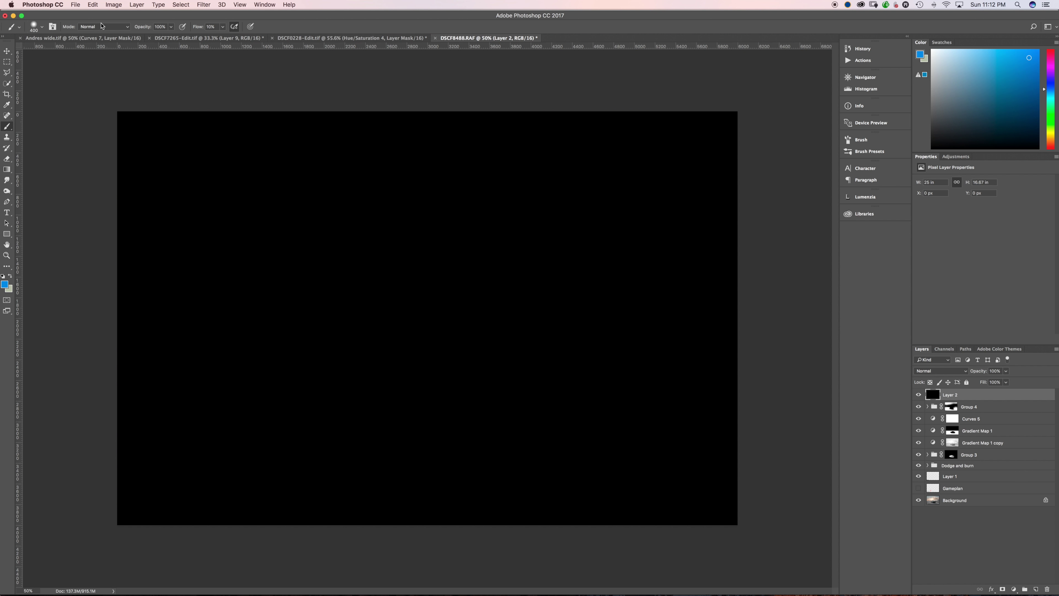
# Render a 105mm Prime lens flare at 100% brightness on the black layer, placed slightly above and beyond its centre.
pyautogui.click(173, 6)
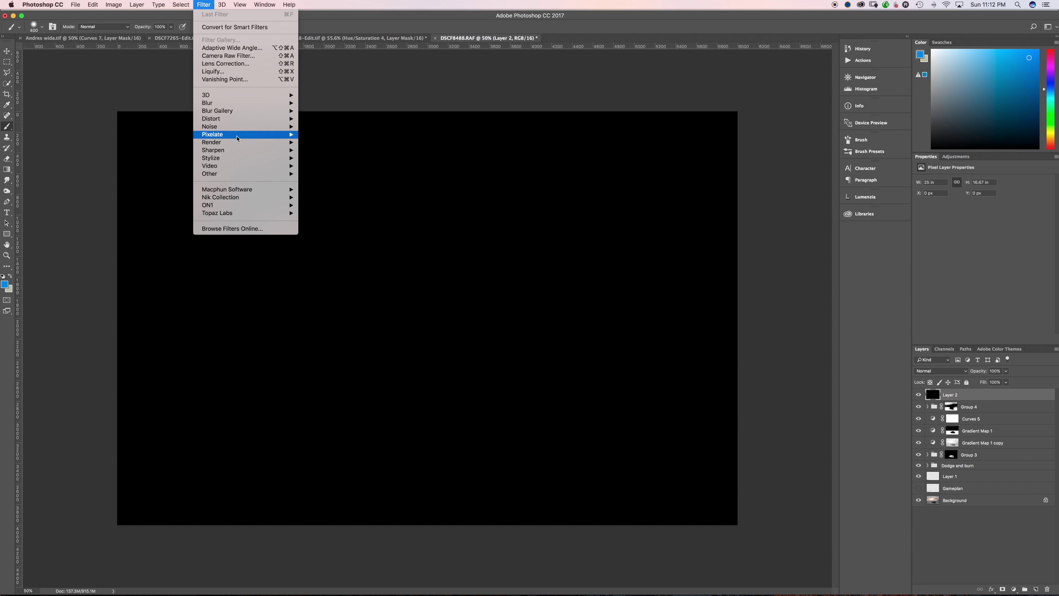
pyautogui.moveTo(235, 104)
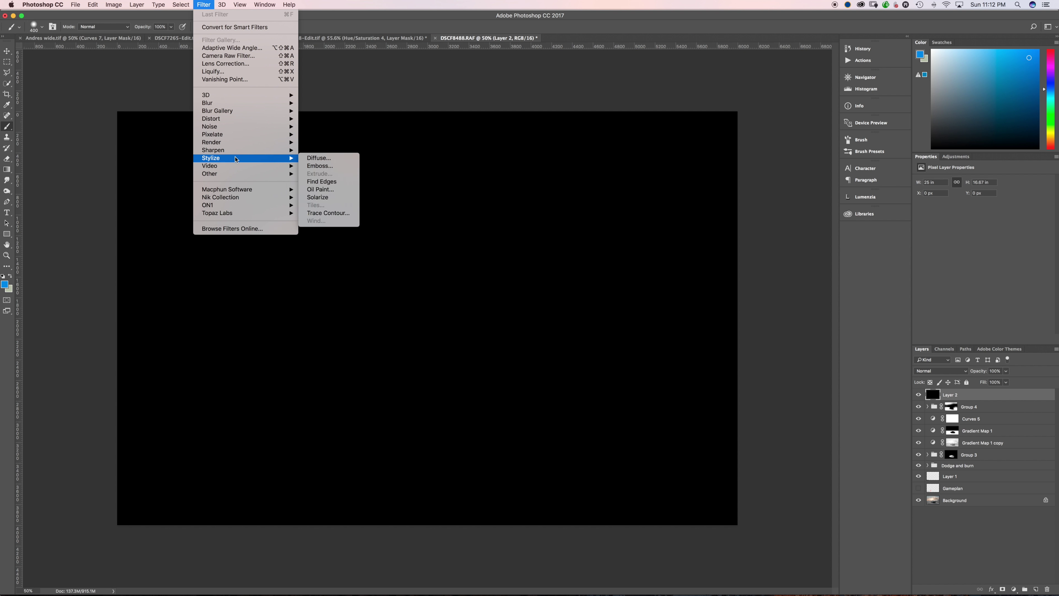
pyautogui.moveTo(236, 142)
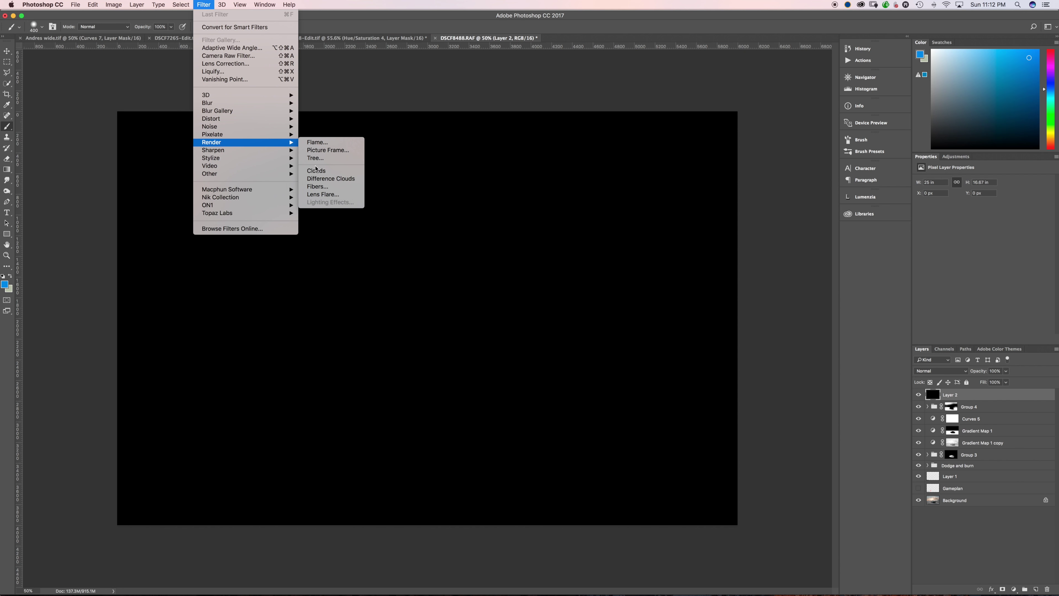
pyautogui.click(315, 195)
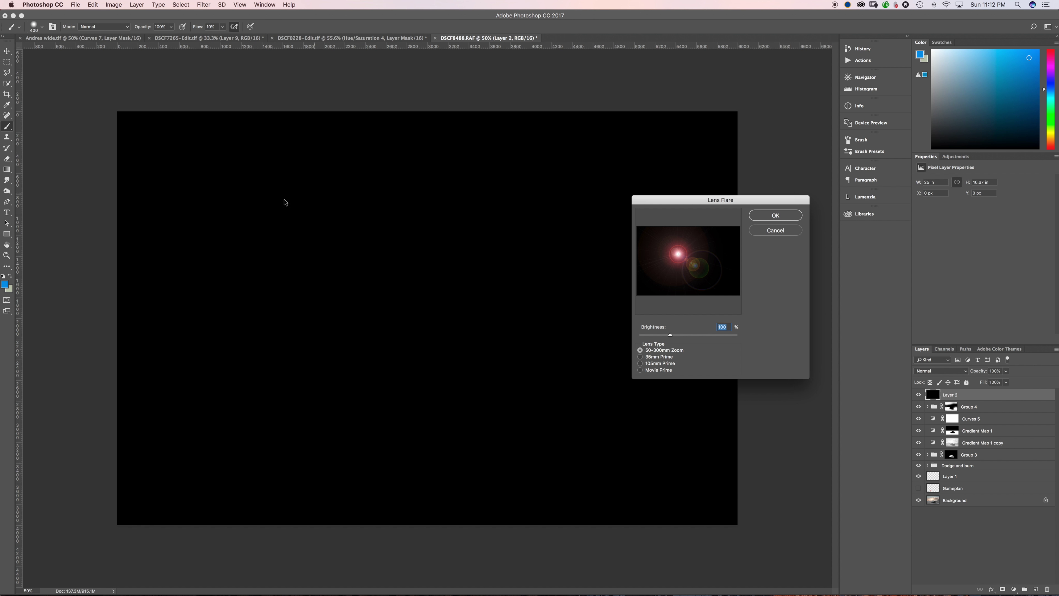
pyautogui.click(640, 363)
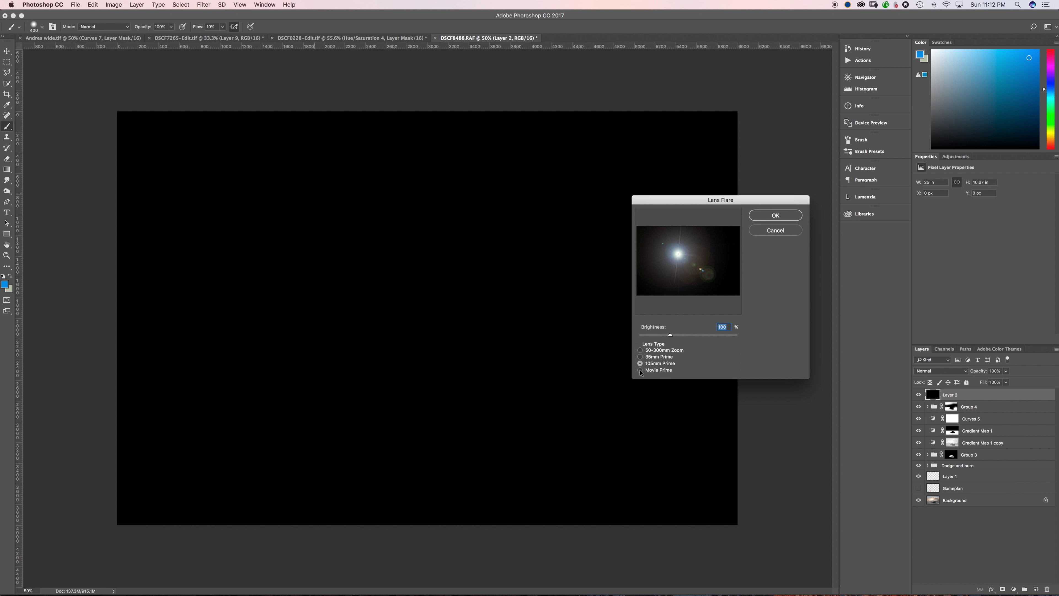
pyautogui.moveTo(686, 246)
pyautogui.mouseDown()
pyautogui.moveTo(689, 231)
pyautogui.moveTo(696, 250)
pyautogui.mouseUp()
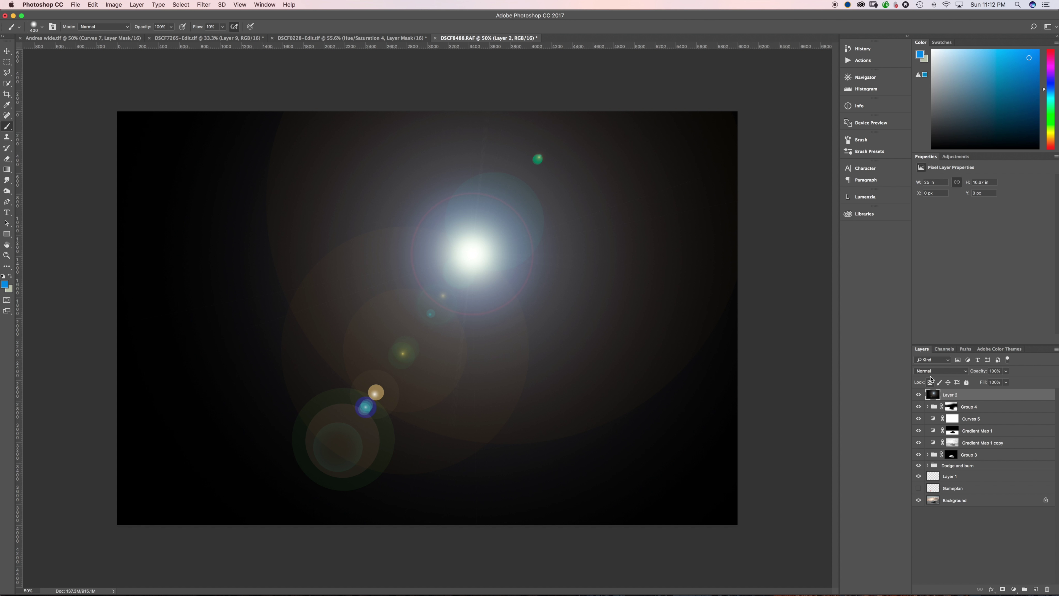
# Set the lens flare layer's blend mode to Screen and move the flare over the setting sun.
pyautogui.click(931, 371)
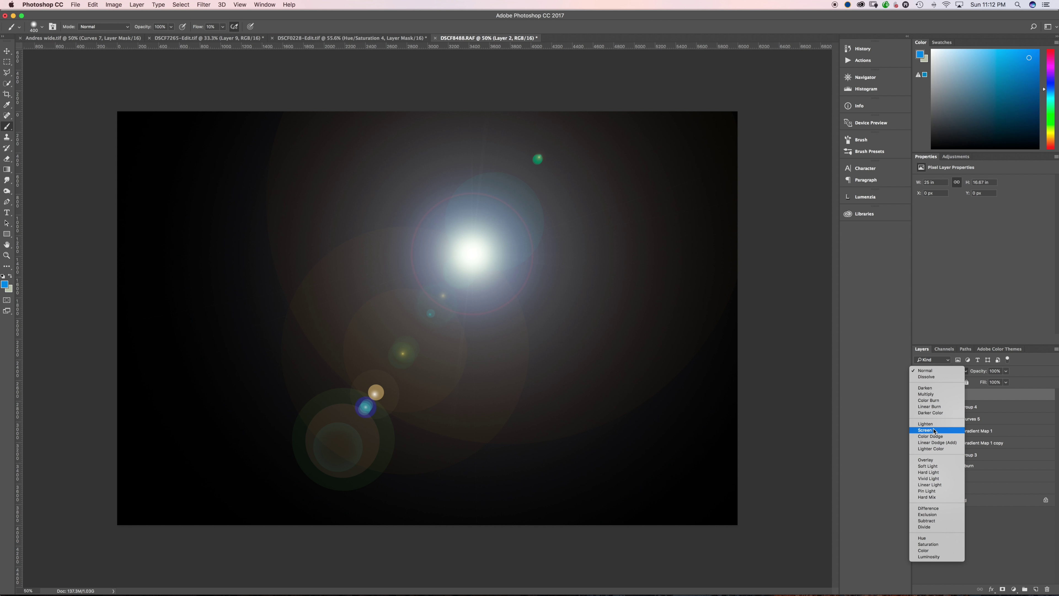
pyautogui.click(924, 409)
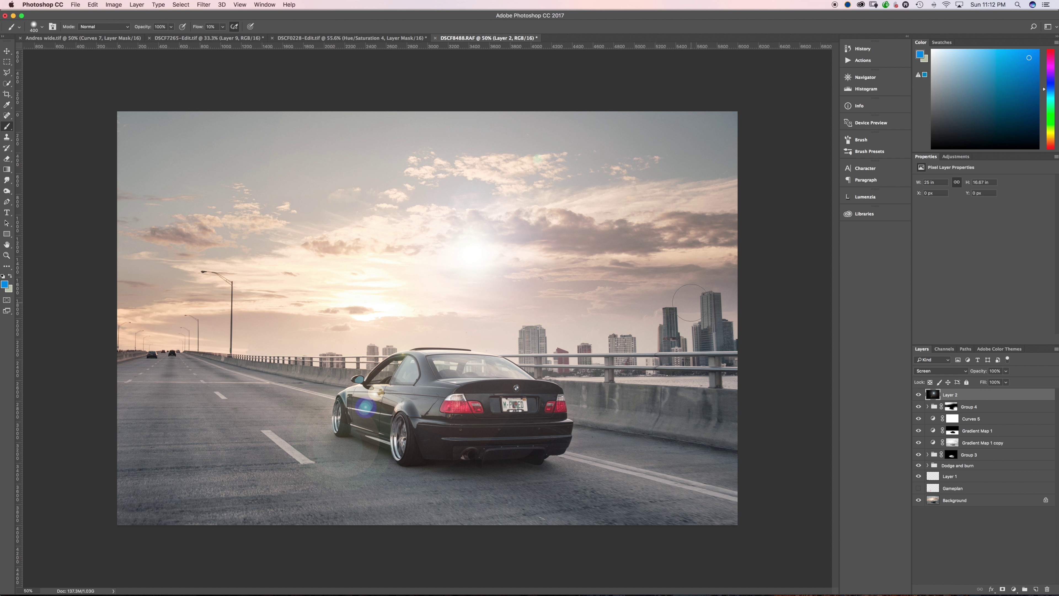
pyautogui.press('v')
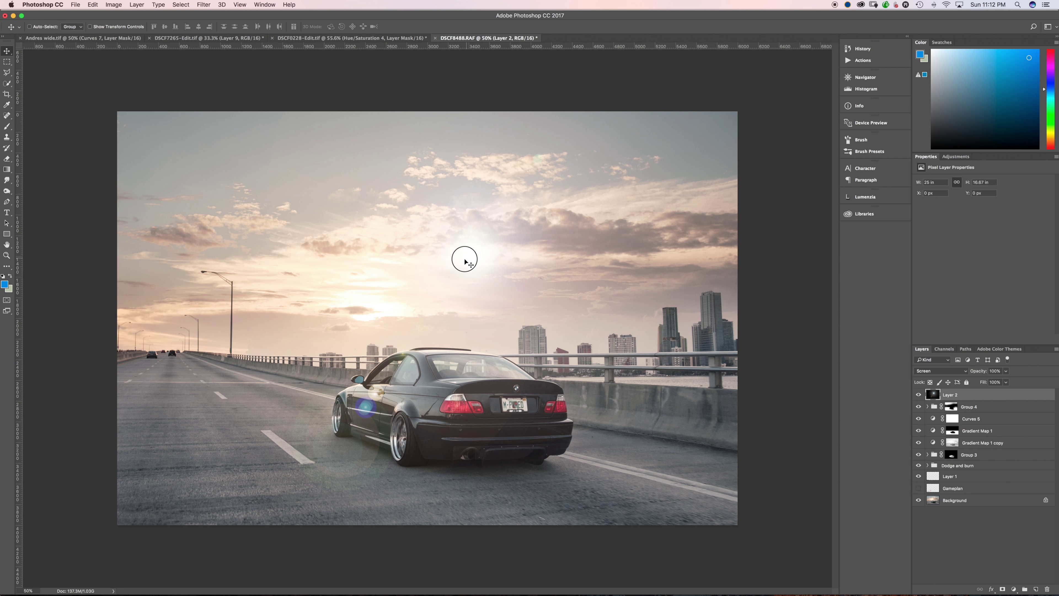
pyautogui.moveTo(466, 261); pyautogui.dragTo(366, 300)
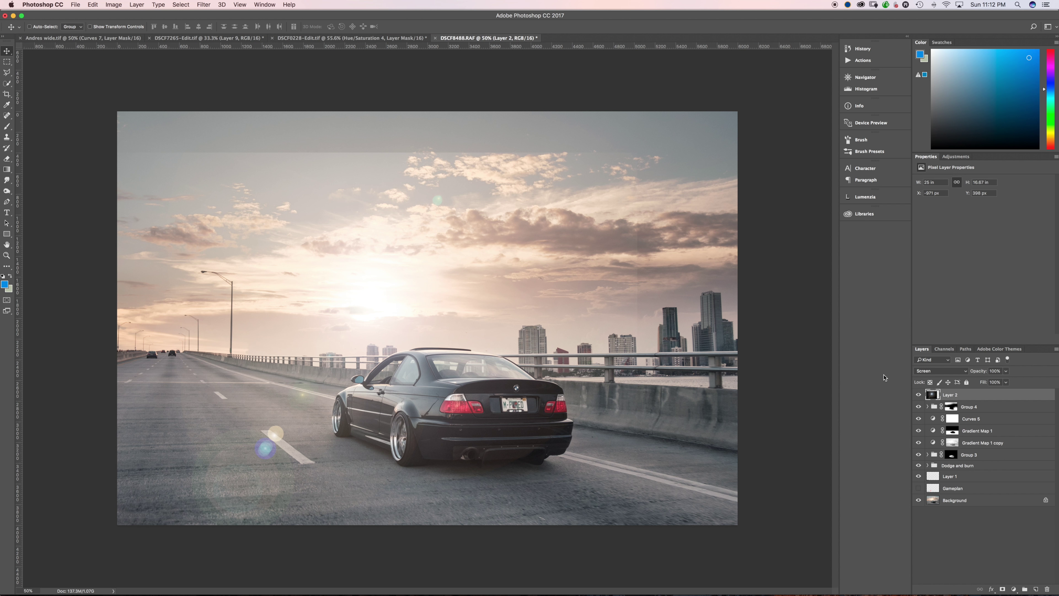
# Add a Hue/Saturation adjustment clipped to the lens flare layer and shift its hue slightly towards negative values.
pyautogui.click(1014, 589)
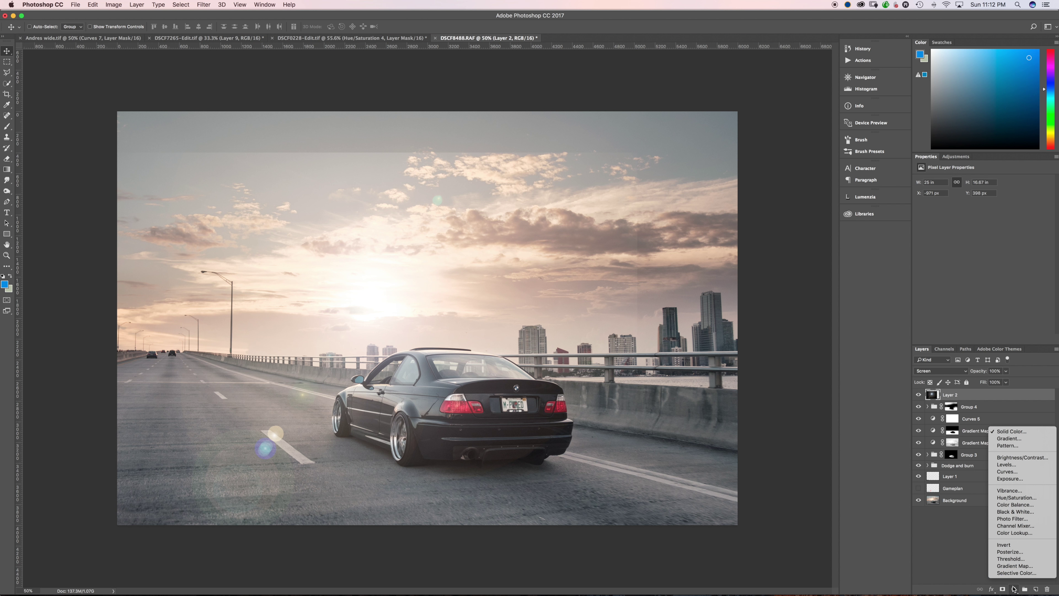
pyautogui.click(1015, 498)
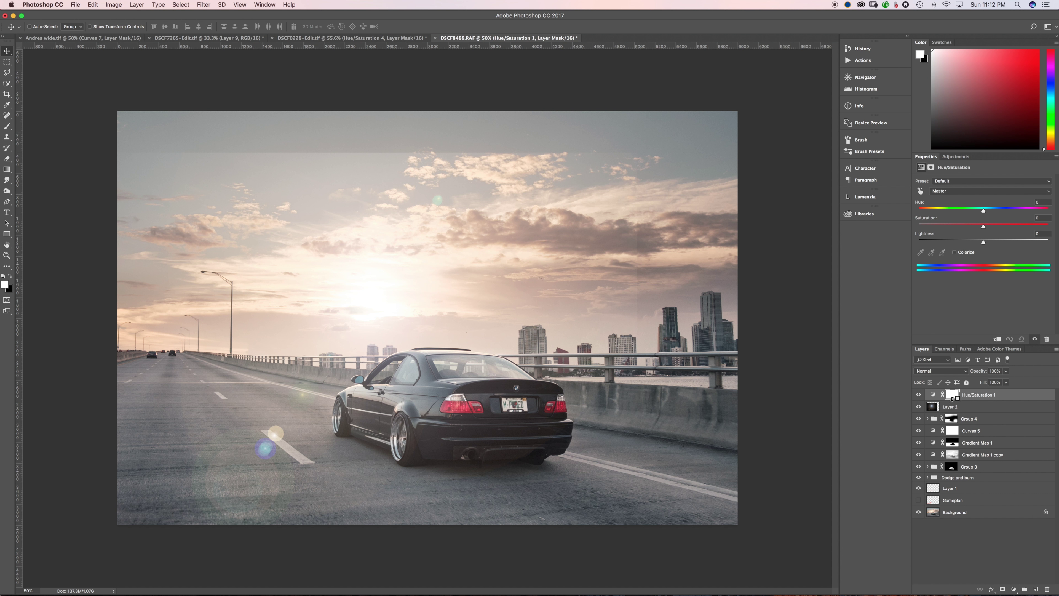
pyautogui.keyDown('alt'); pyautogui.click(938, 398); pyautogui.keyUp('alt')
pyautogui.click(966, 409)
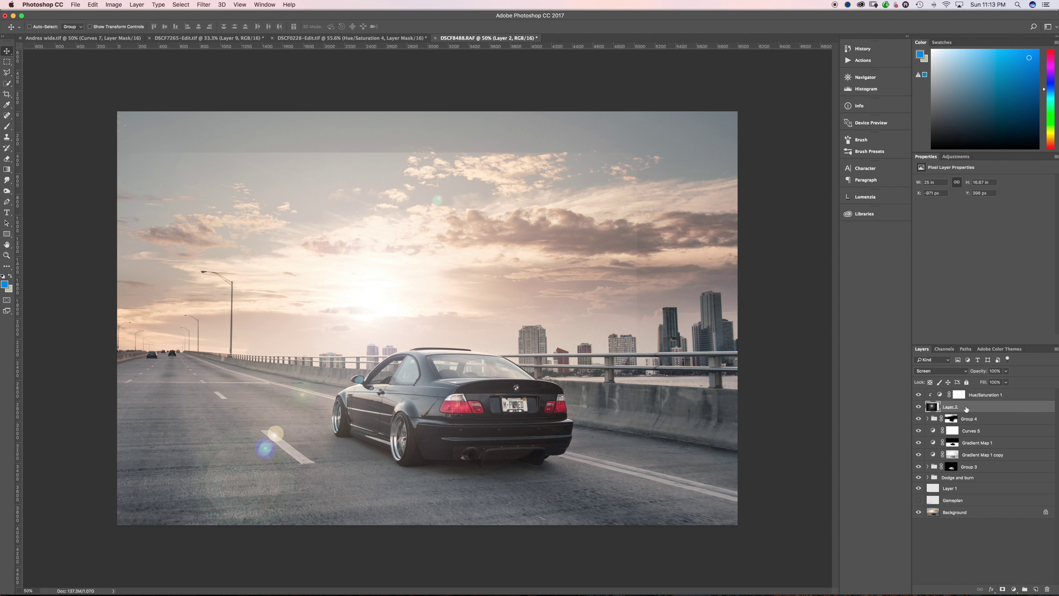
pyautogui.click(976, 399)
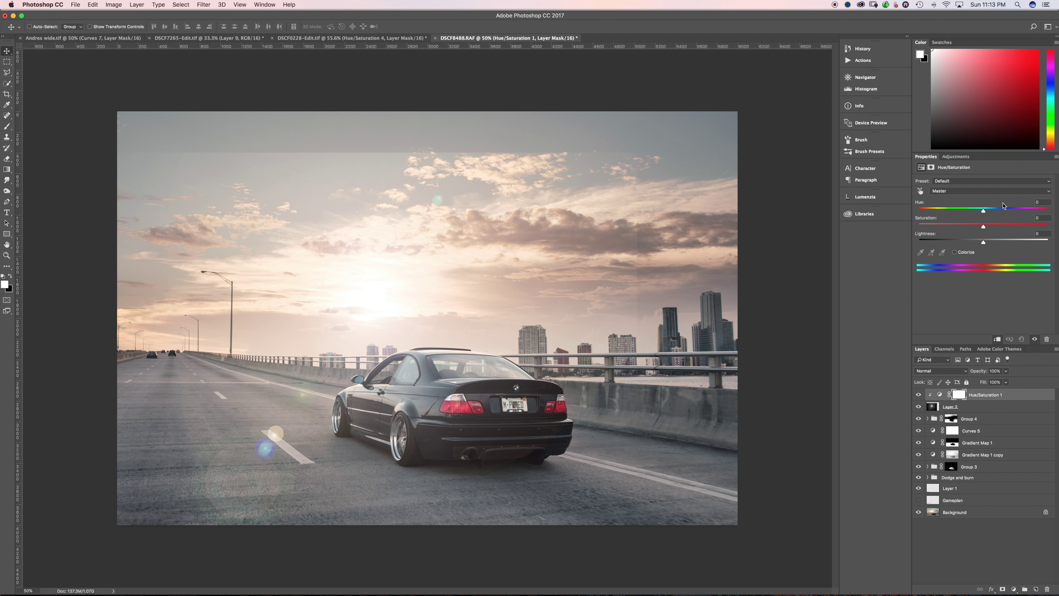
pyautogui.moveTo(985, 211)
pyautogui.mouseDown()
pyautogui.moveTo(963, 210)
pyautogui.moveTo(1031, 212)
pyautogui.moveTo(934, 212)
pyautogui.moveTo(1003, 212)
pyautogui.moveTo(969, 213)
pyautogui.mouseUp()
# Group the lens flare layer with its Hue/Saturation adjustment and add a black mask to the group.
pyautogui.keyDown('shift'); pyautogui.click(974, 412); pyautogui.keyUp('shift')
pyautogui.press('super+g')
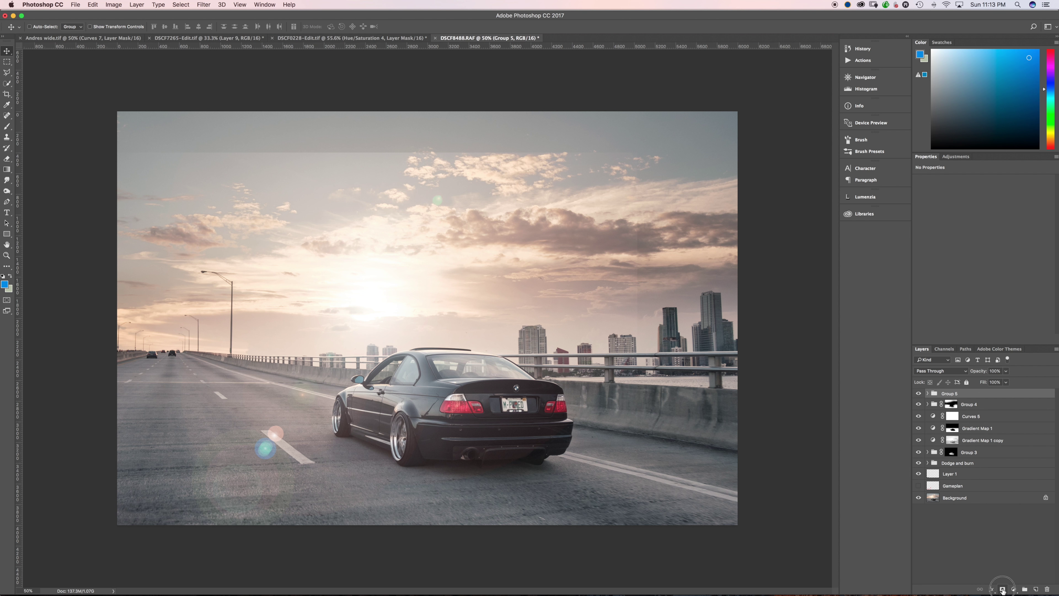
pyautogui.keyDown('alt'); pyautogui.click(1003, 589); pyautogui.keyUp('alt')
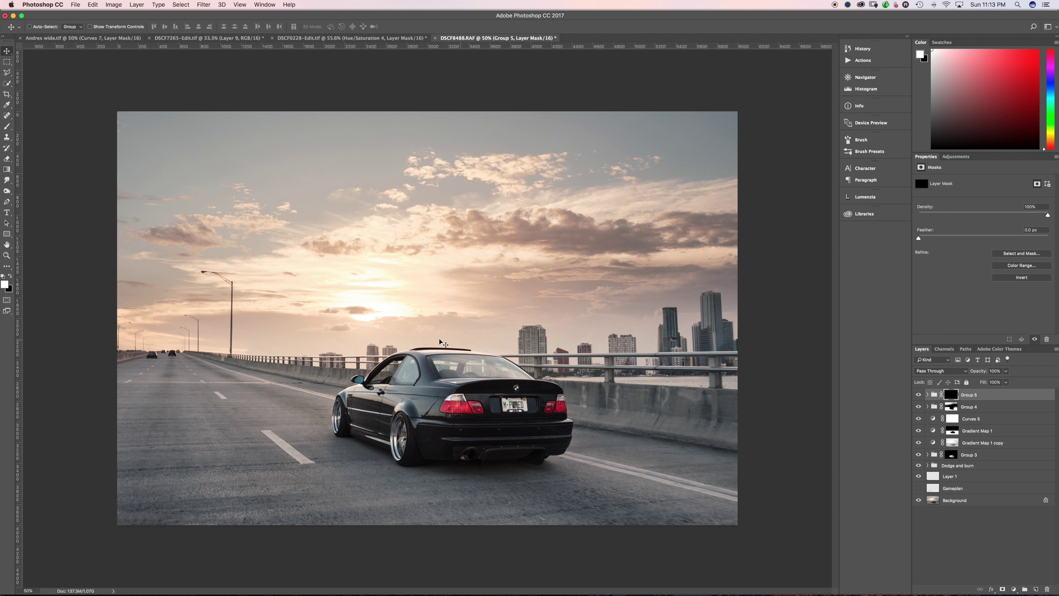
# Paint white at 30% flow on the lens flare group's mask with a large brush to reveal the flare over the sun and road.
pyautogui.press('b')
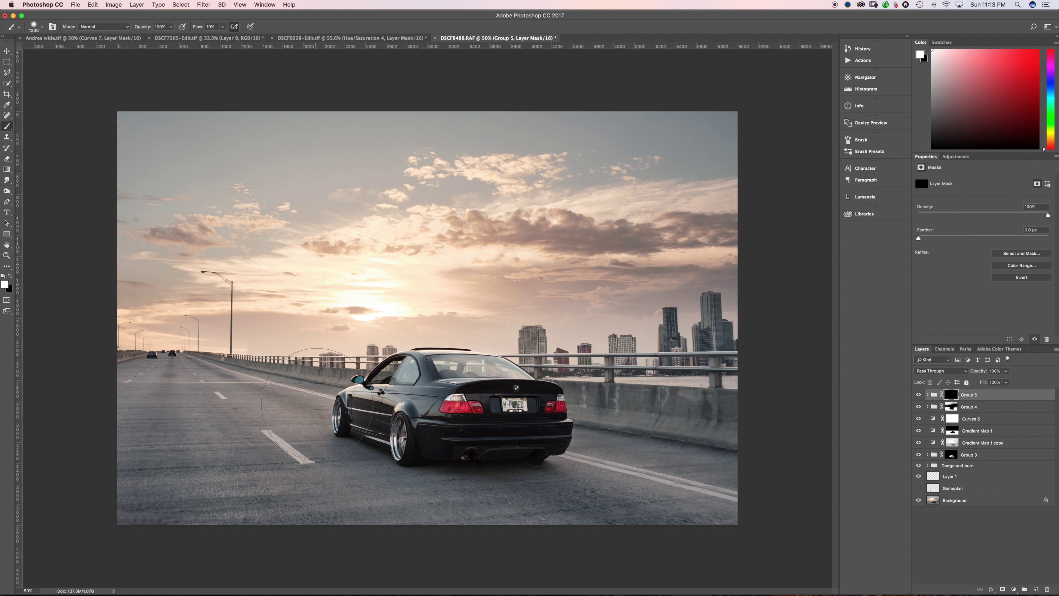
pyautogui.press(']')
pyautogui.press(']')
pyautogui.hotkey('shift', '3')
pyautogui.click(354, 381)
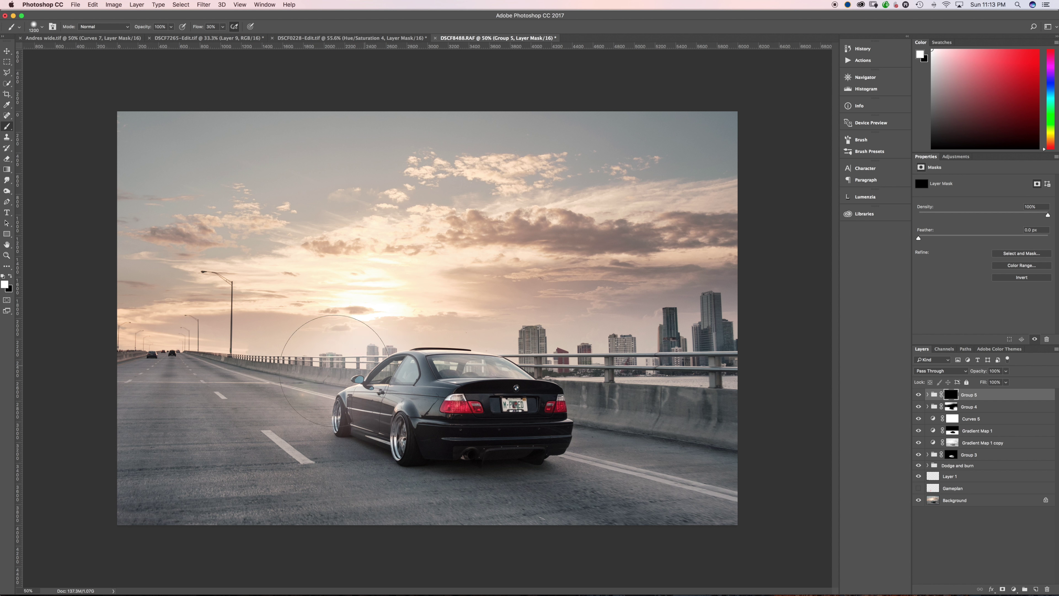
pyautogui.moveTo(402, 297)
pyautogui.mouseDown()
pyautogui.moveTo(482, 279)
pyautogui.moveTo(438, 245)
pyautogui.moveTo(314, 301)
pyautogui.moveTo(285, 383)
pyautogui.moveTo(242, 434)
pyautogui.moveTo(379, 452)
pyautogui.moveTo(377, 466)
pyautogui.moveTo(415, 491)
pyautogui.moveTo(477, 507)
pyautogui.mouseUp()
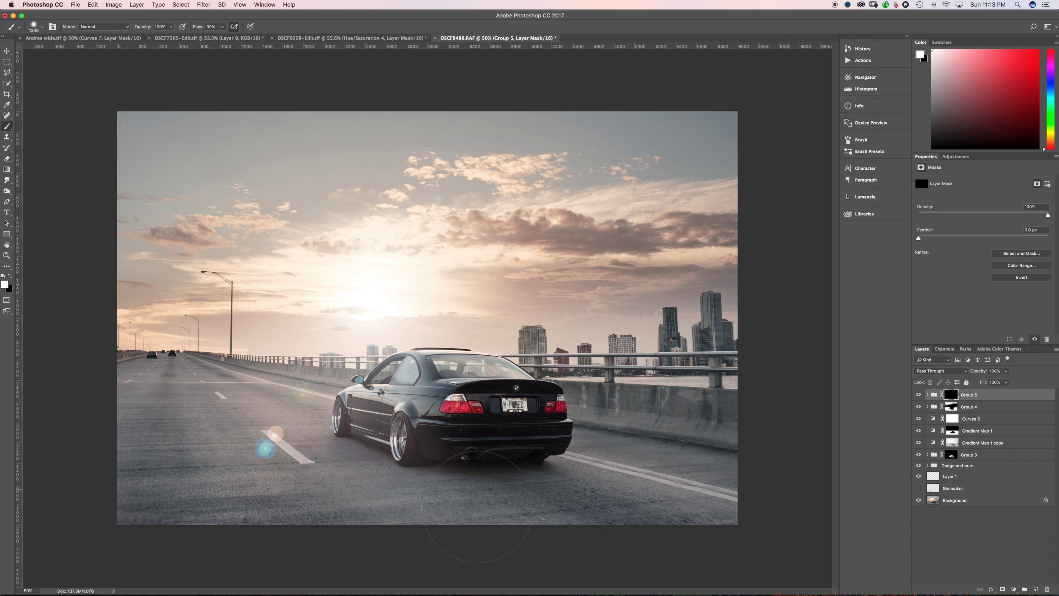
pyautogui.moveTo(318, 538); pyautogui.dragTo(191, 507)
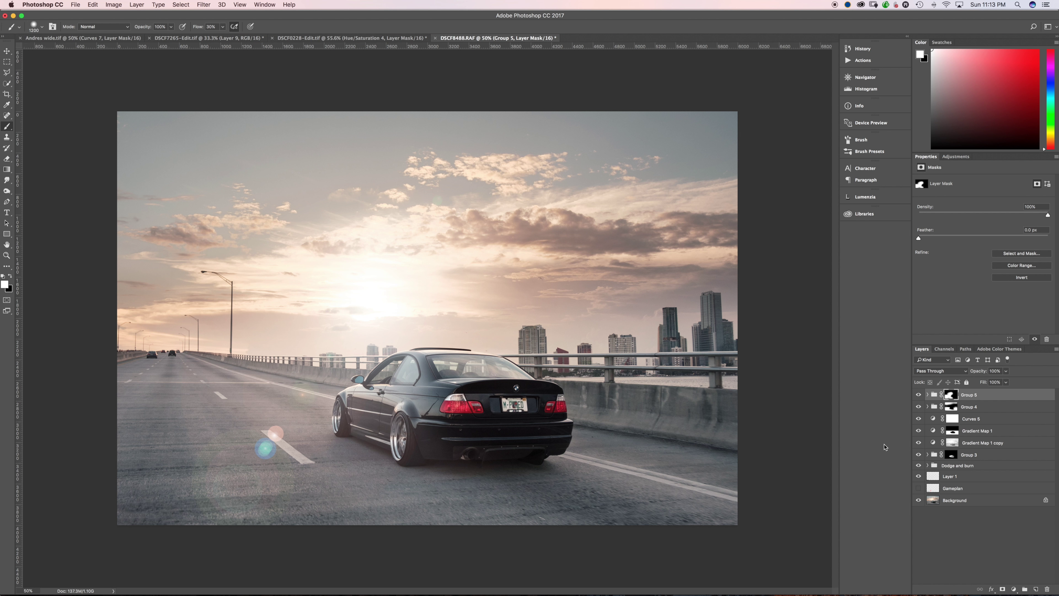
# Replace the Hue/Saturation adjustment inside the lens flare group with a Curves adjustment clipped to the flare layer.
pyautogui.click(927, 395)
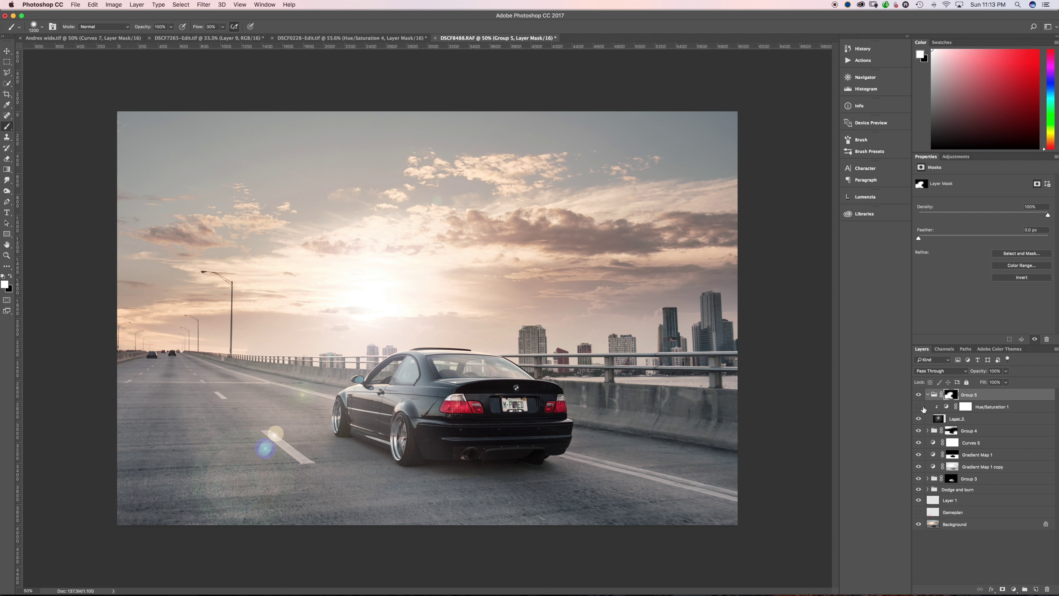
pyautogui.click(948, 408)
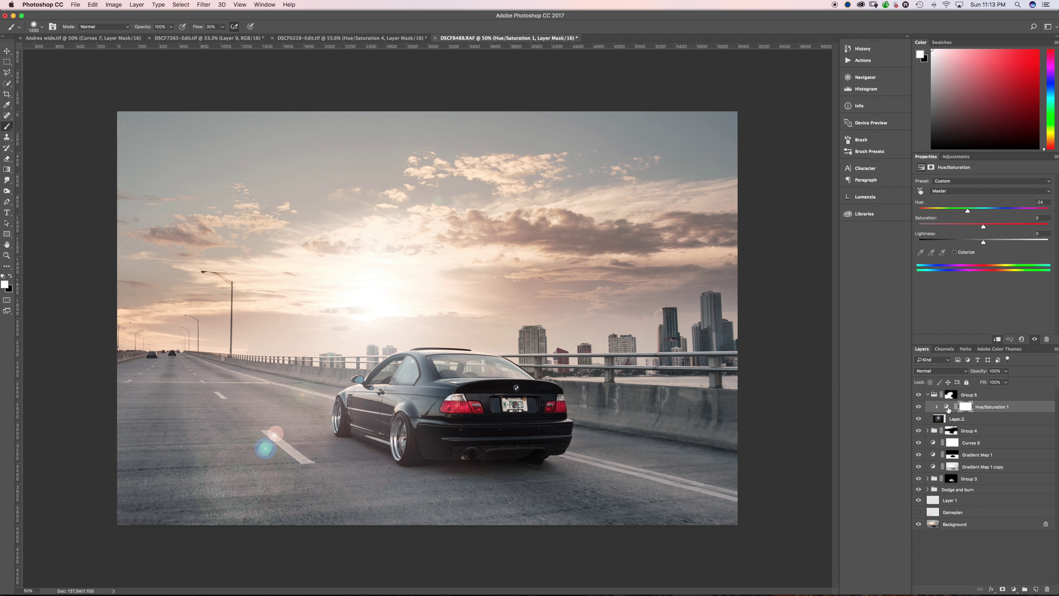
pyautogui.press('BackSpace')
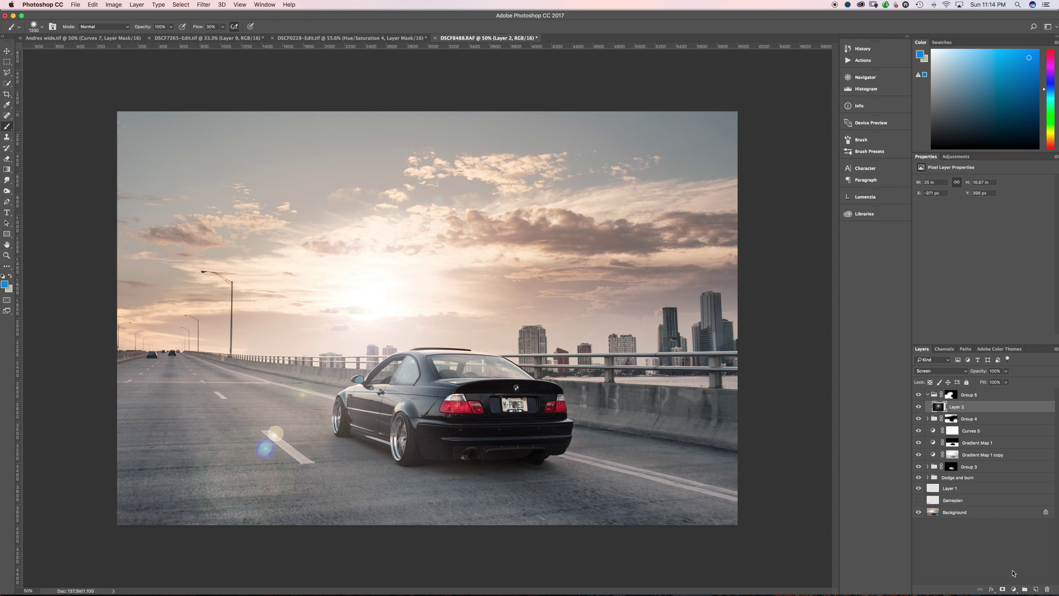
pyautogui.click(1013, 589)
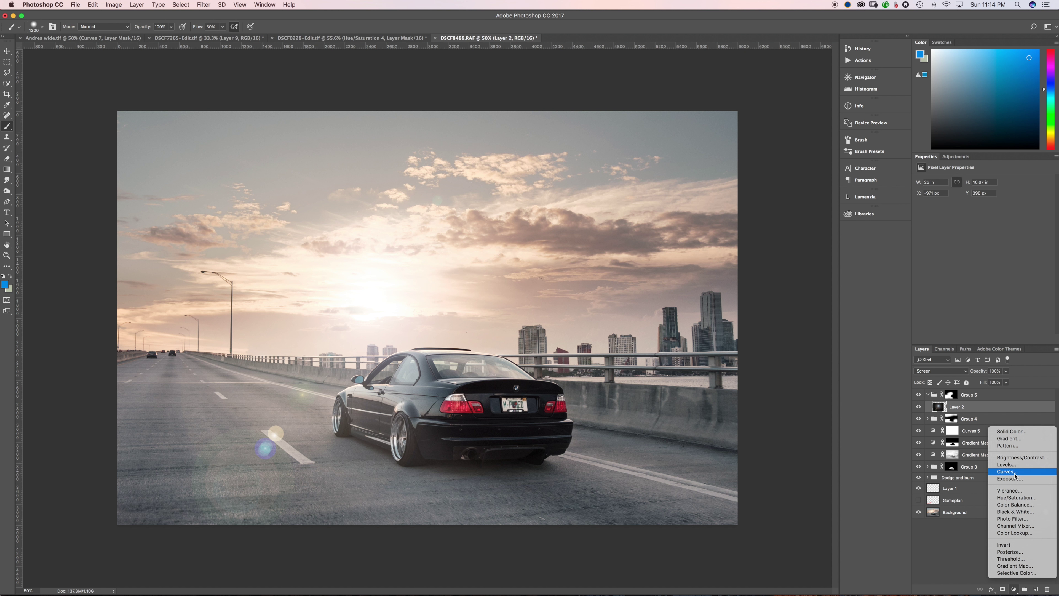
pyautogui.click(1015, 472)
pyautogui.keyDown('alt'); pyautogui.click(944, 413); pyautogui.keyUp('alt')
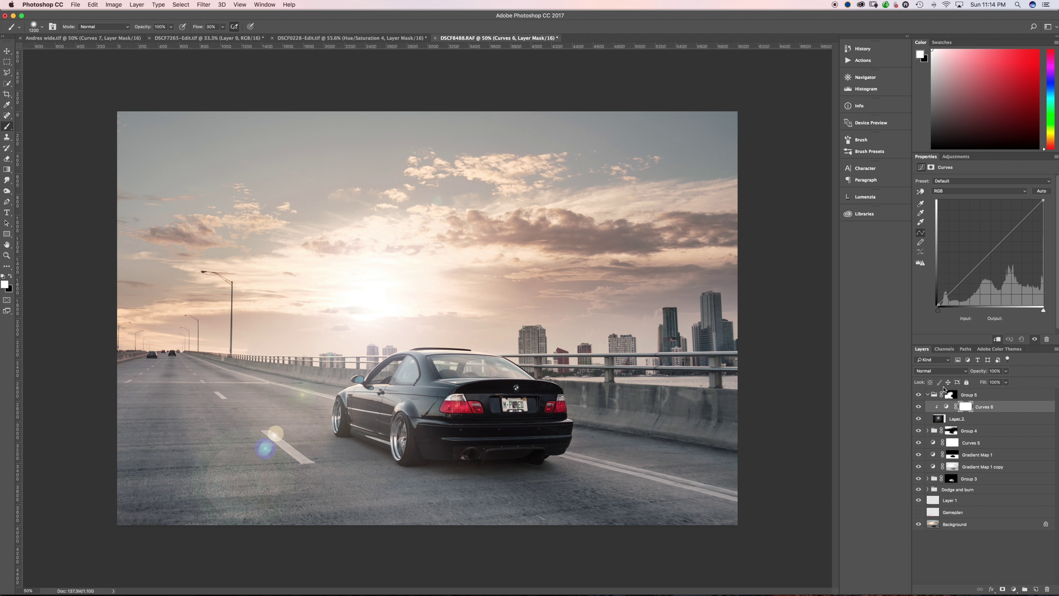
# Lower the clipped Curves adjustment's blue channel in the highlights and shadows, and its green channel slightly in the midtones.
pyautogui.click(959, 190)
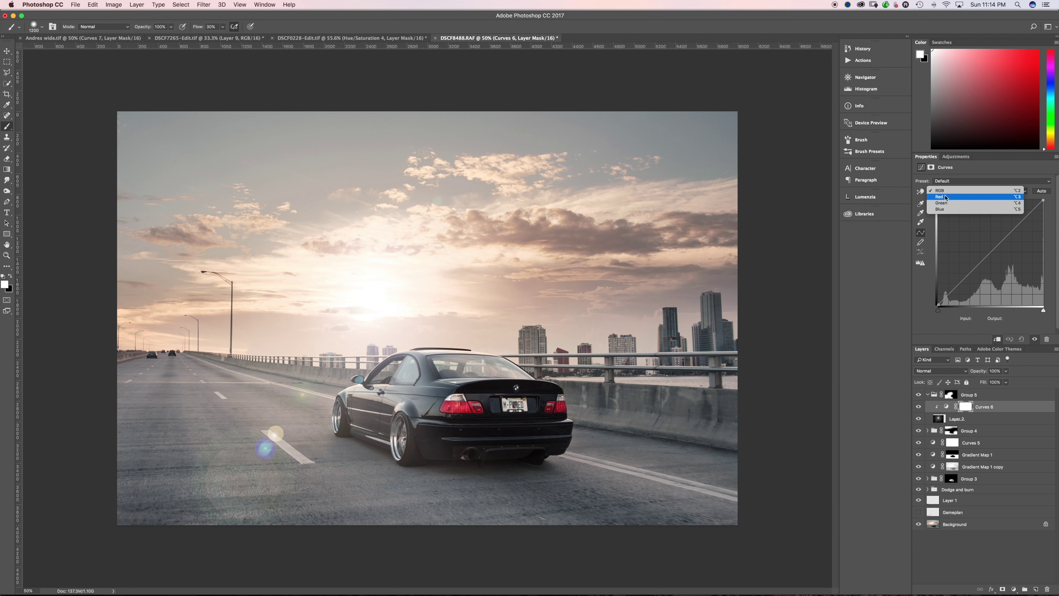
pyautogui.click(947, 214)
pyautogui.moveTo(1015, 229); pyautogui.dragTo(1017, 239)
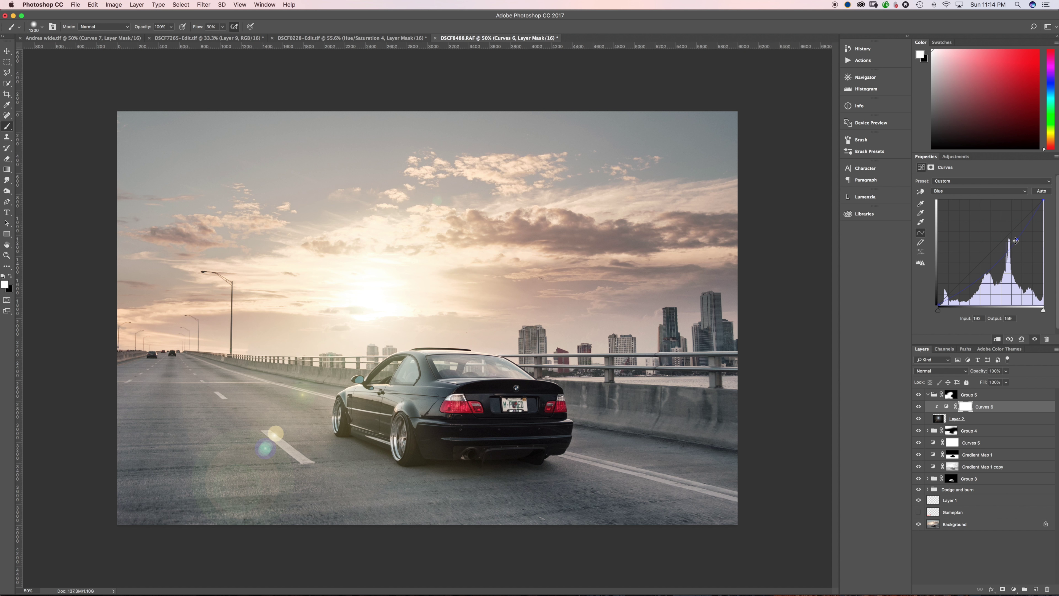
pyautogui.moveTo(1018, 243); pyautogui.dragTo(1015, 239)
pyautogui.moveTo(966, 284); pyautogui.dragTo(967, 279)
pyautogui.click(943, 191)
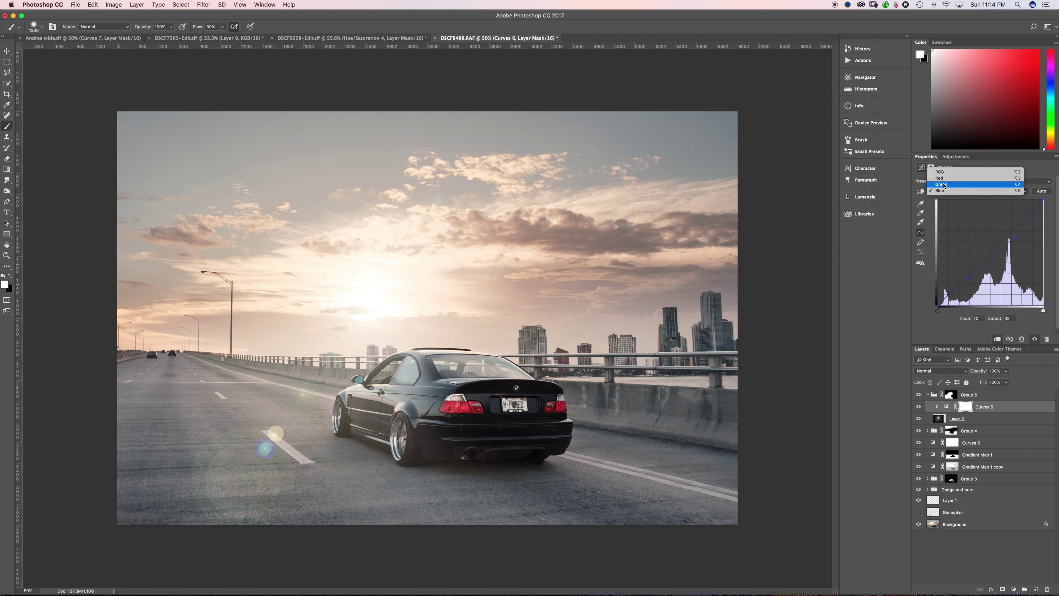
pyautogui.click(944, 185)
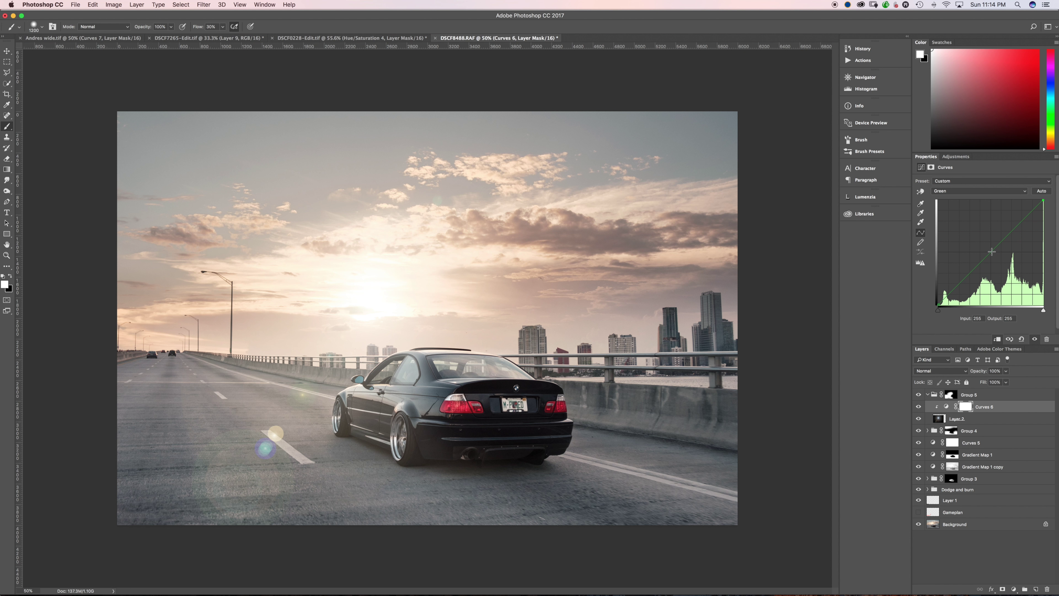
pyautogui.moveTo(992, 251); pyautogui.dragTo(994, 254)
# Raise the Curves adjustment's red channel slightly and compare the image with the lens flare group hidden and shown.
pyautogui.click(950, 193)
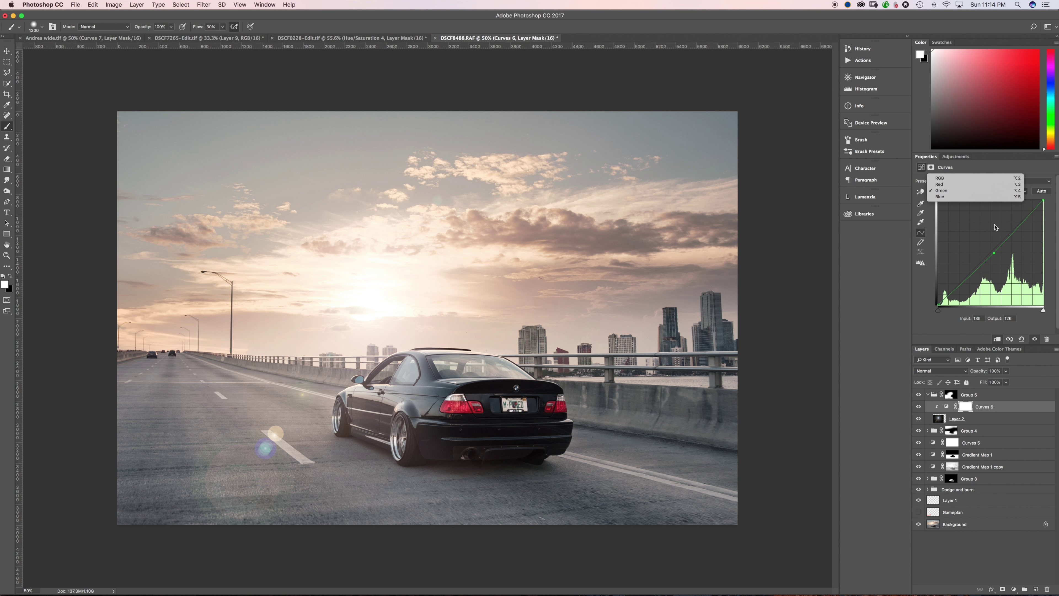
pyautogui.click(939, 185)
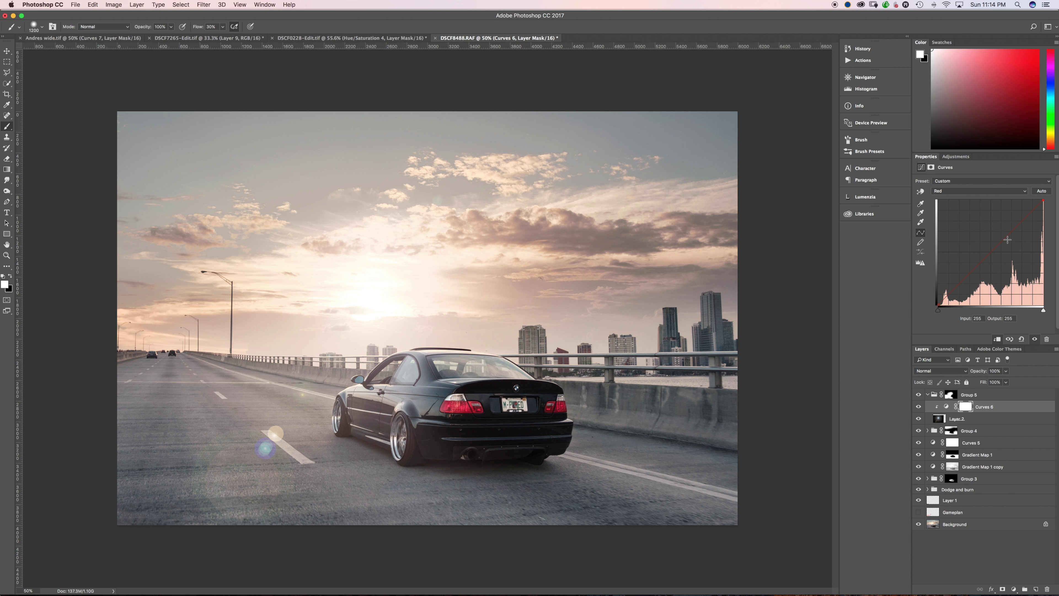
pyautogui.click(1004, 238)
pyautogui.moveTo(1004, 239); pyautogui.dragTo(1002, 237)
pyautogui.click(919, 407)
pyautogui.click(920, 408)
pyautogui.click(919, 395)
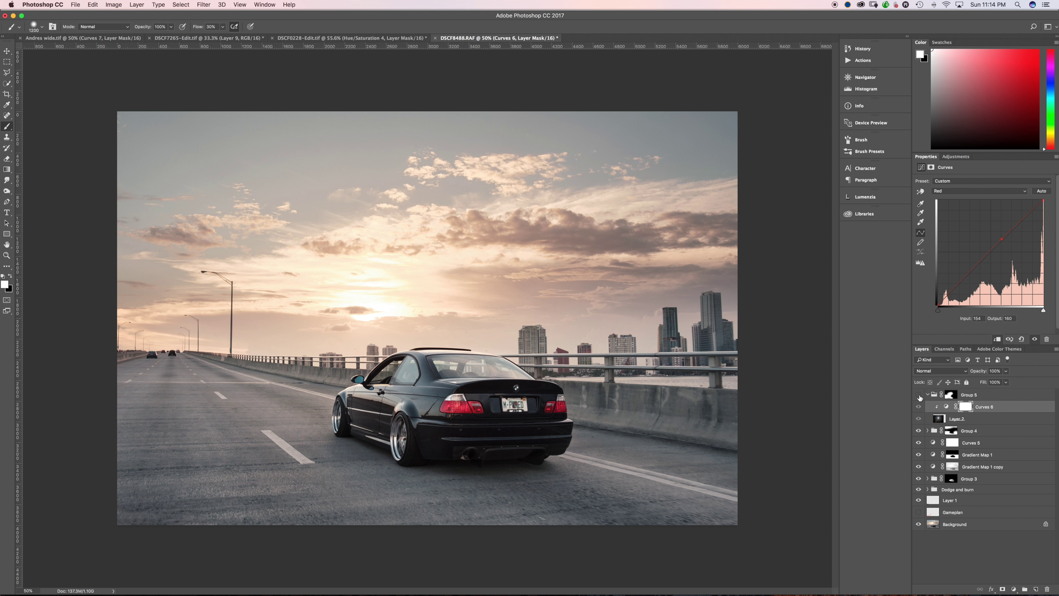
pyautogui.click(918, 395)
pyautogui.click(919, 395)
pyautogui.click(919, 395)
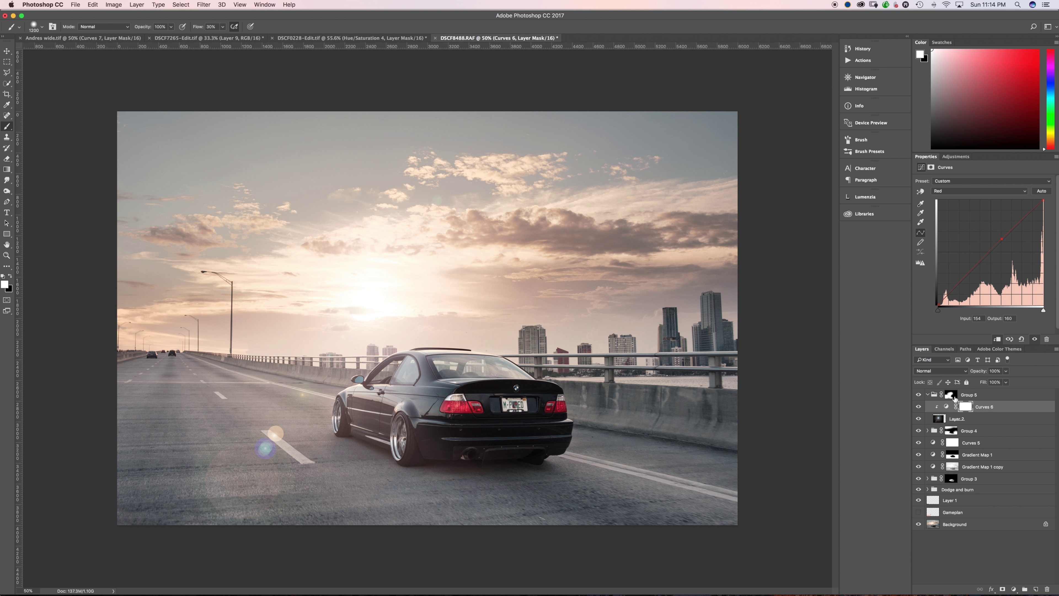
# Paint black at 30% flow on the lens flare group's mask through an Alpha 3 selection, and hide the selection outline.
pyautogui.click(951, 396)
pyautogui.click(945, 349)
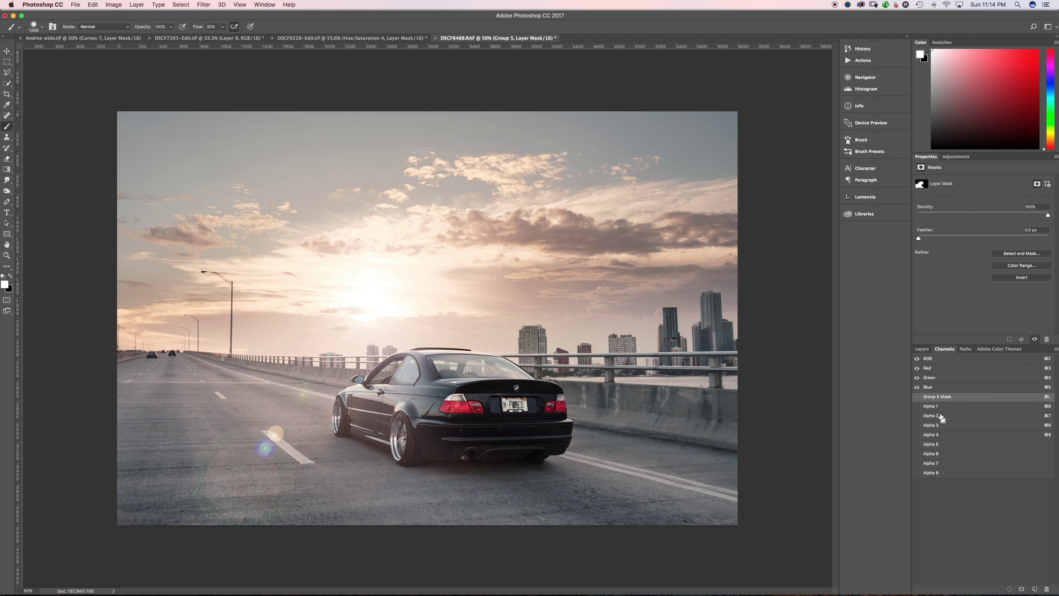
pyautogui.keyDown('super'); pyautogui.click(939, 416); pyautogui.keyUp('super')
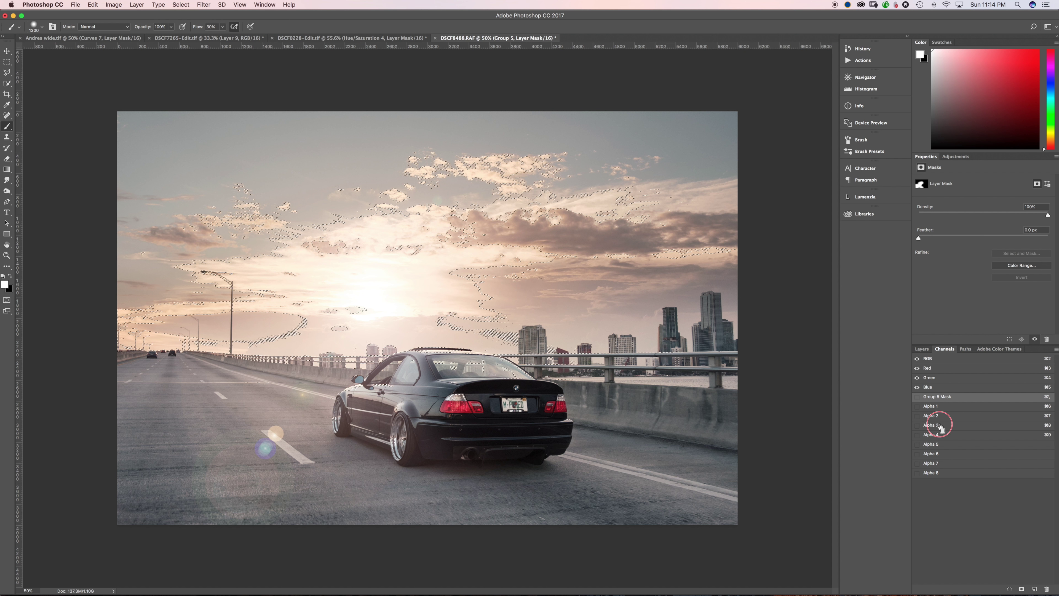
pyautogui.click(922, 349)
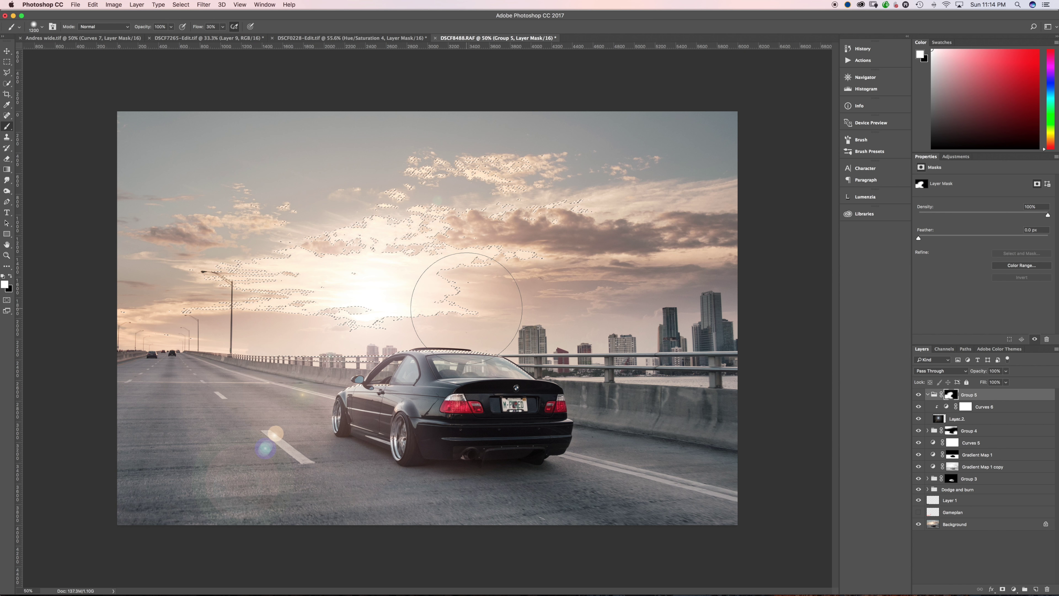
pyautogui.press('x')
pyautogui.press('[')
pyautogui.press('[')
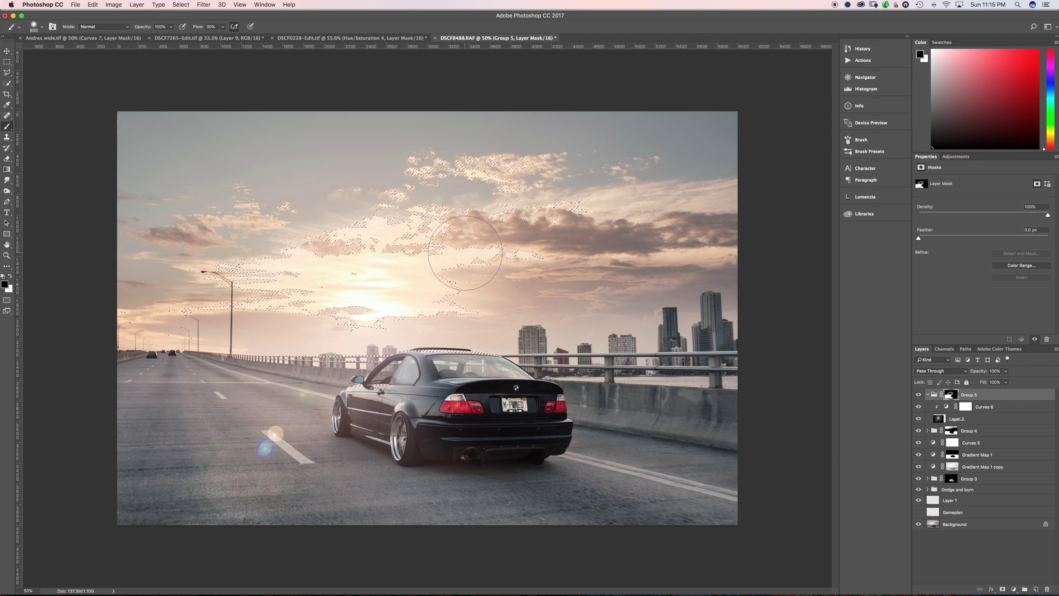
pyautogui.press('super+d')
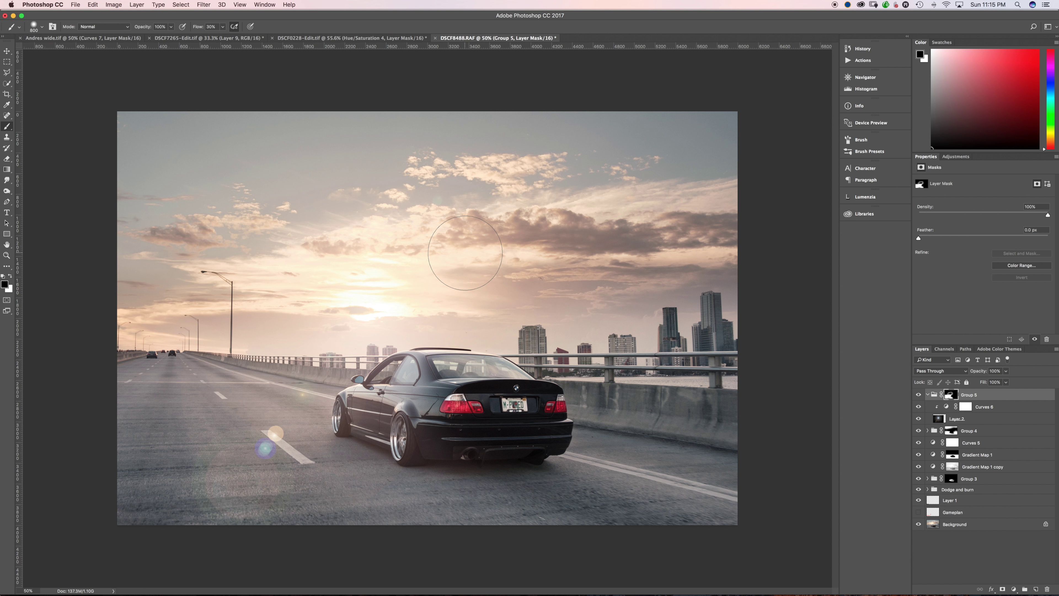
# Paint white at 20% flow on the lens flare group's mask within the Alpha 3 selection, varying the brush size.
pyautogui.press('x')
pyautogui.press('[')
pyautogui.press('[')
pyautogui.press('[')
pyautogui.hotkey('shift', '2')
pyautogui.press('[')
pyautogui.press('[')
pyautogui.press(']')
pyautogui.press(']')
pyautogui.press(']')
pyautogui.press(']')
pyautogui.press(']')
pyautogui.press(']')
pyautogui.press(']')
pyautogui.press('[')
pyautogui.press('[')
pyautogui.press('[')
pyautogui.press('[')
# Paint black at 10% flow on the lens flare group's mask within the Alpha 3 selection, varying the brush size.
pyautogui.press('x')
pyautogui.hotkey('shift', '1')
pyautogui.press('[')
pyautogui.press('[')
pyautogui.press('[')
pyautogui.press('[')
pyautogui.press(']')
pyautogui.press(']')
pyautogui.press(']')
pyautogui.press(']')
pyautogui.press(']')
pyautogui.press(']')
# Load a dark-tone alpha channel as a selection for the lens flare group's mask and hide the selection outline.
pyautogui.click(945, 349)
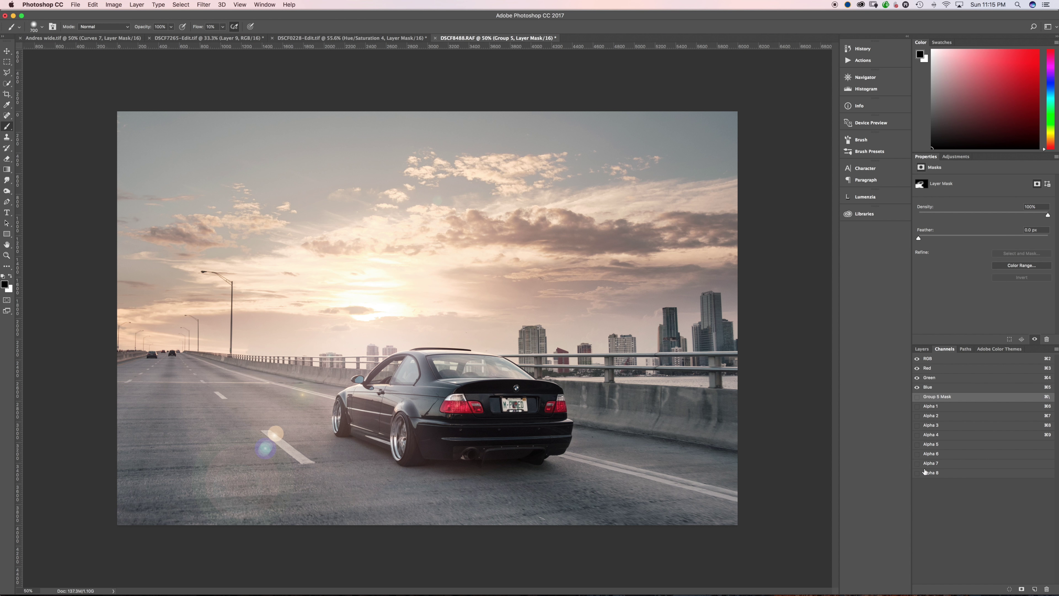
pyautogui.keyDown('super'); pyautogui.click(933, 451); pyautogui.keyUp('super')
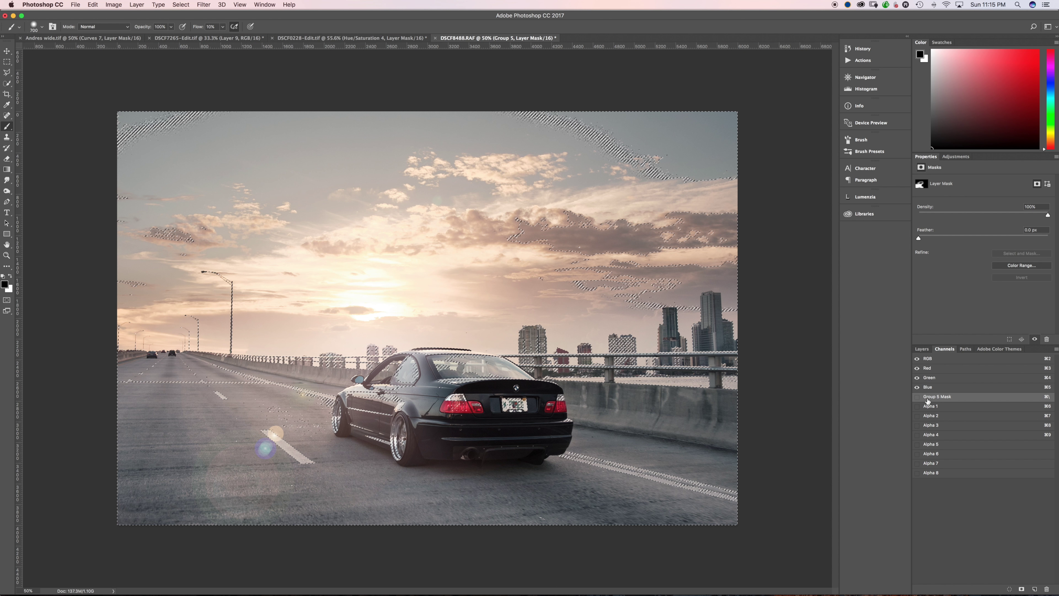
pyautogui.click(922, 349)
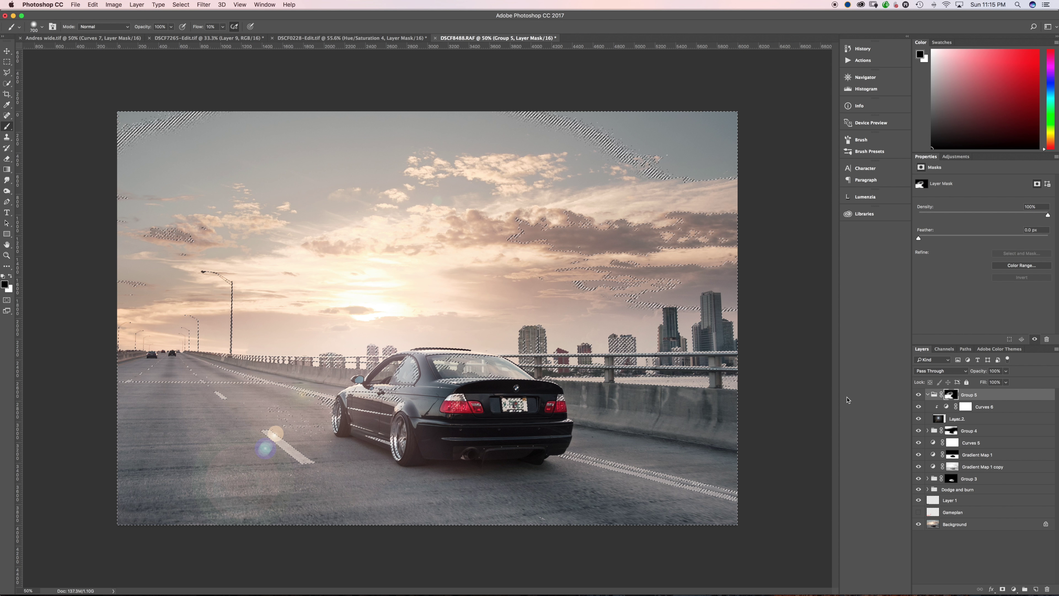
pyautogui.press('super+d')
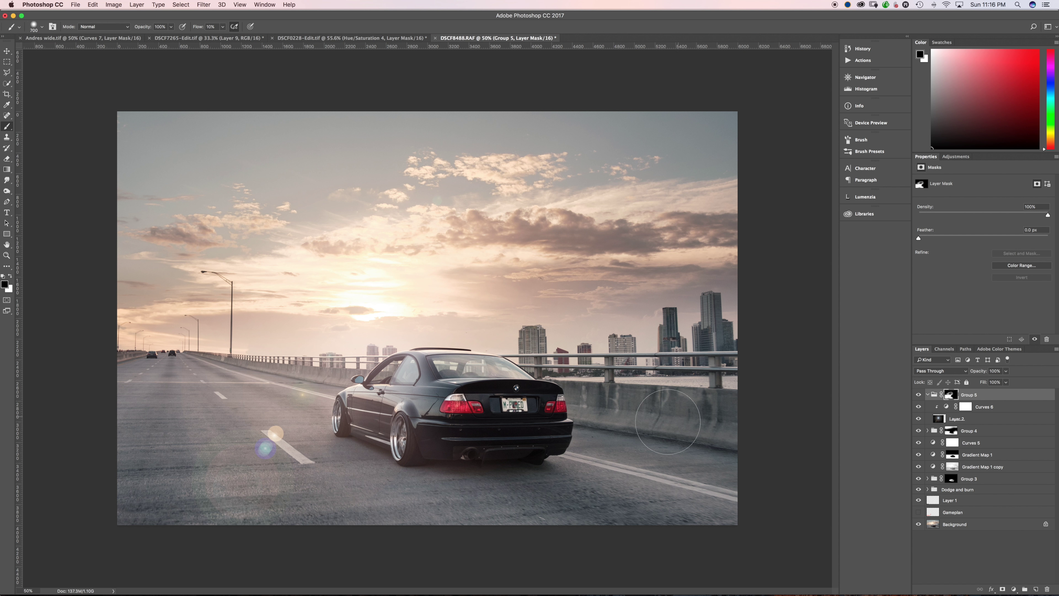
# Paint black at 10% flow on the lens flare group's mask within the dark-tone selection, using small and larger brushes.
pyautogui.press('[')
pyautogui.press('[')
pyautogui.press('[')
pyautogui.press('[')
pyautogui.press('[')
pyautogui.press('[')
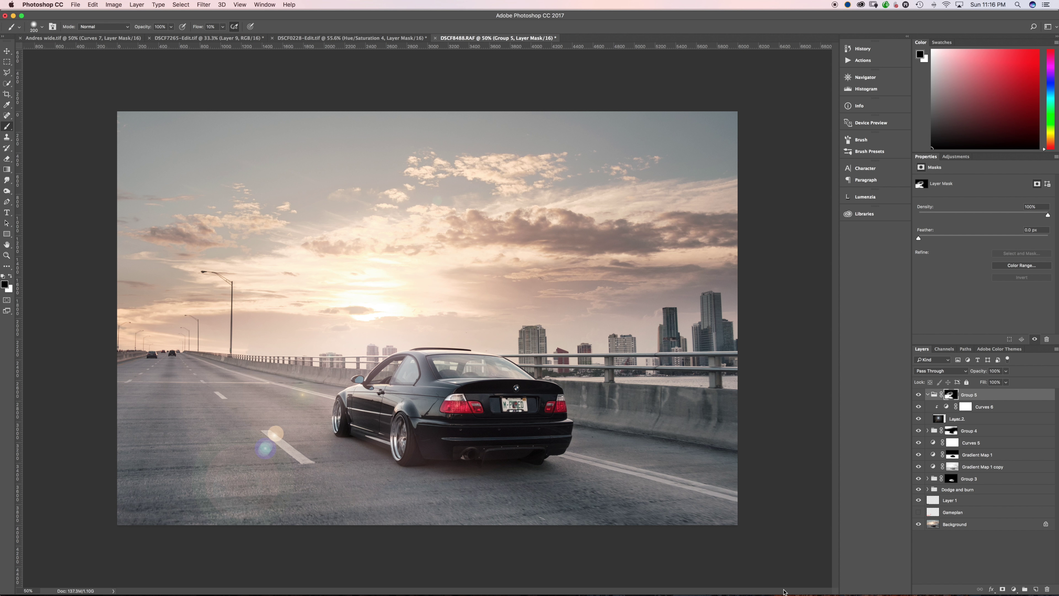
pyautogui.press(']')
pyautogui.press(']')
pyautogui.press(']')
pyautogui.press(']')
pyautogui.press(']')
pyautogui.press(']')
pyautogui.press(']')
pyautogui.press(']')
pyautogui.press(']')
pyautogui.press(']')
# Paint white at 10% flow on the lens flare group's mask around the sun to bring back some of the glow.
pyautogui.press('x')
pyautogui.press('[')
pyautogui.press('[')
pyautogui.press('[')
pyautogui.press('[')
pyautogui.press('[')
pyautogui.press('[')
pyautogui.press('[')
pyautogui.press('[')
pyautogui.press('[')
pyautogui.press(']')
pyautogui.press(']')
pyautogui.press(']')
pyautogui.press('[')
# Load Alpha 4 as a selection, invert it to touch up the lens flare group's mask in white, and deselect.
pyautogui.click(944, 349)
pyautogui.keyDown('super'); pyautogui.click(940, 414); pyautogui.keyUp('super')
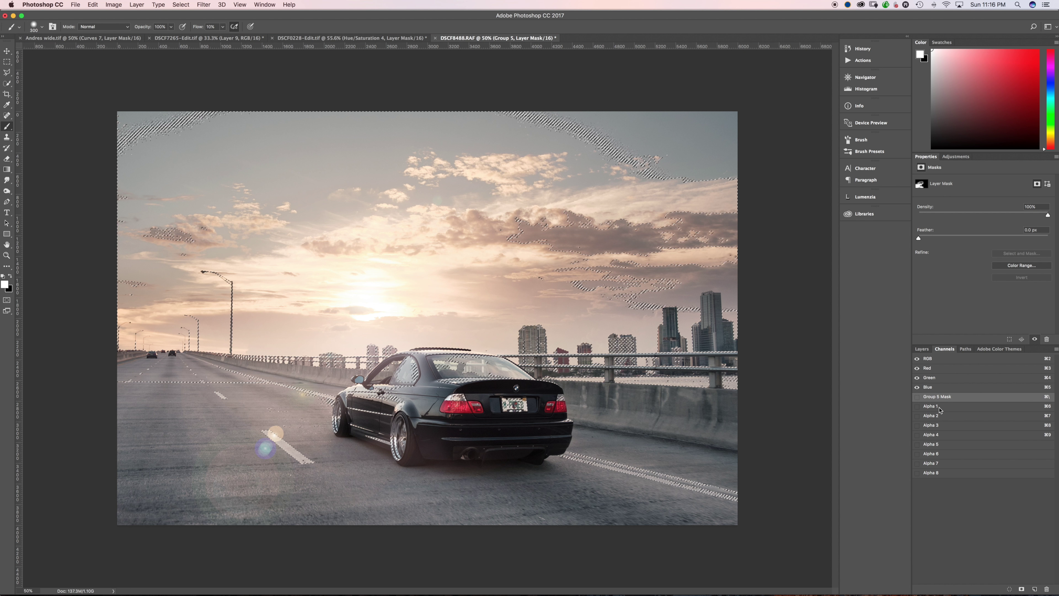
pyautogui.keyDown('super'); pyautogui.click(941, 426); pyautogui.keyUp('super')
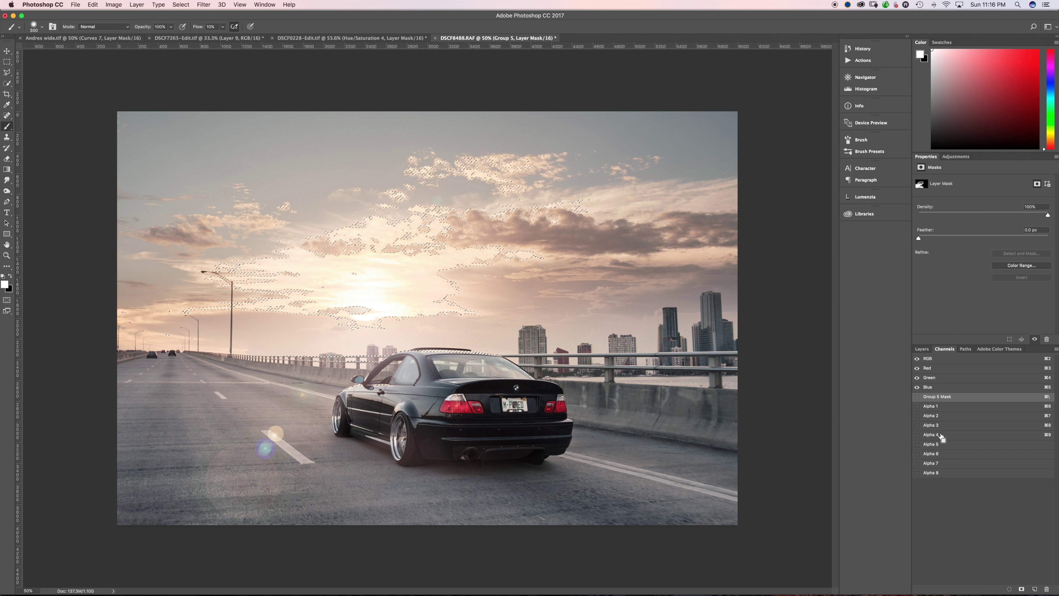
pyautogui.click(923, 349)
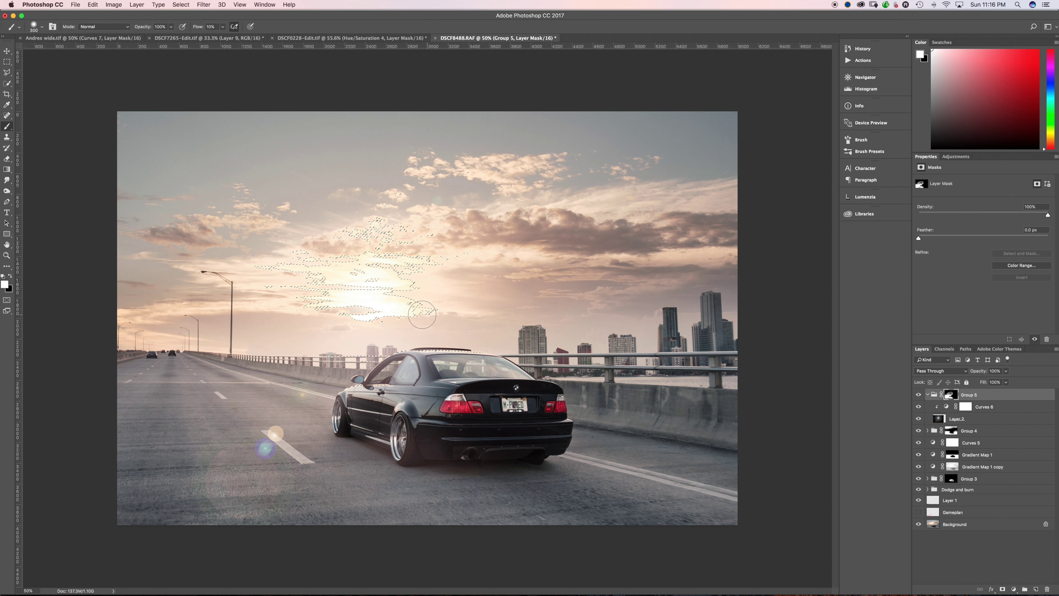
pyautogui.press(']')
pyautogui.press('super+shift+i')
pyautogui.press('super+h')
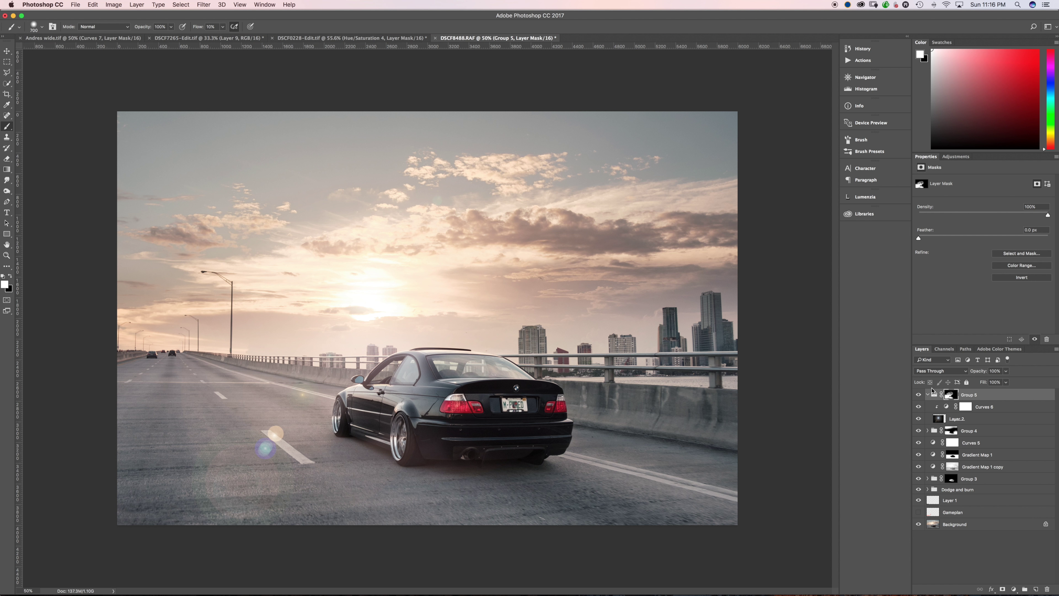
# Fine-tune the opacity of the teal Color Fill layer in Group 4 and collapse the open groups.
pyautogui.click(928, 395)
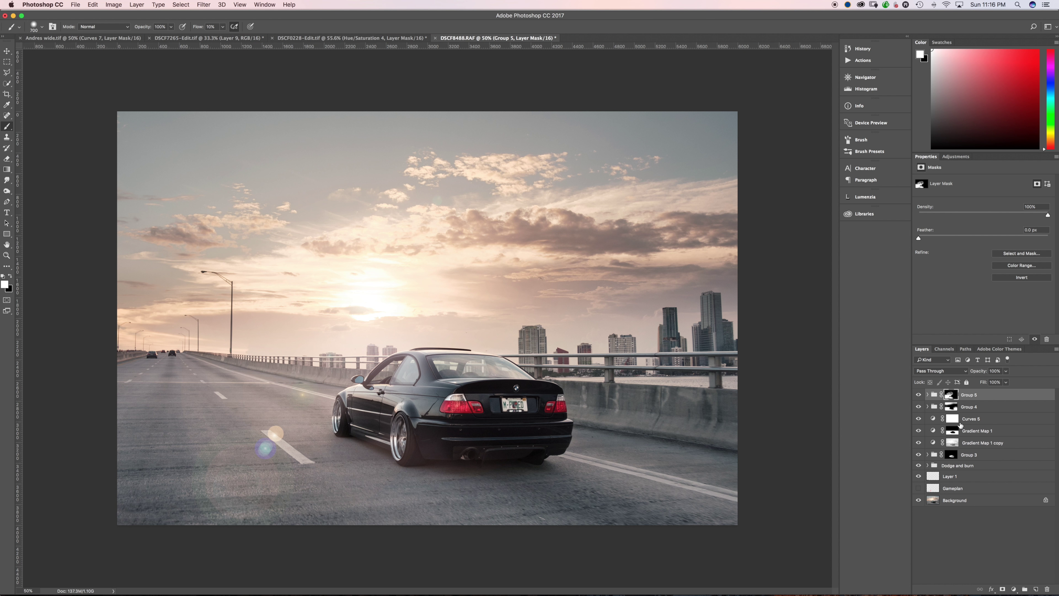
pyautogui.click(927, 407)
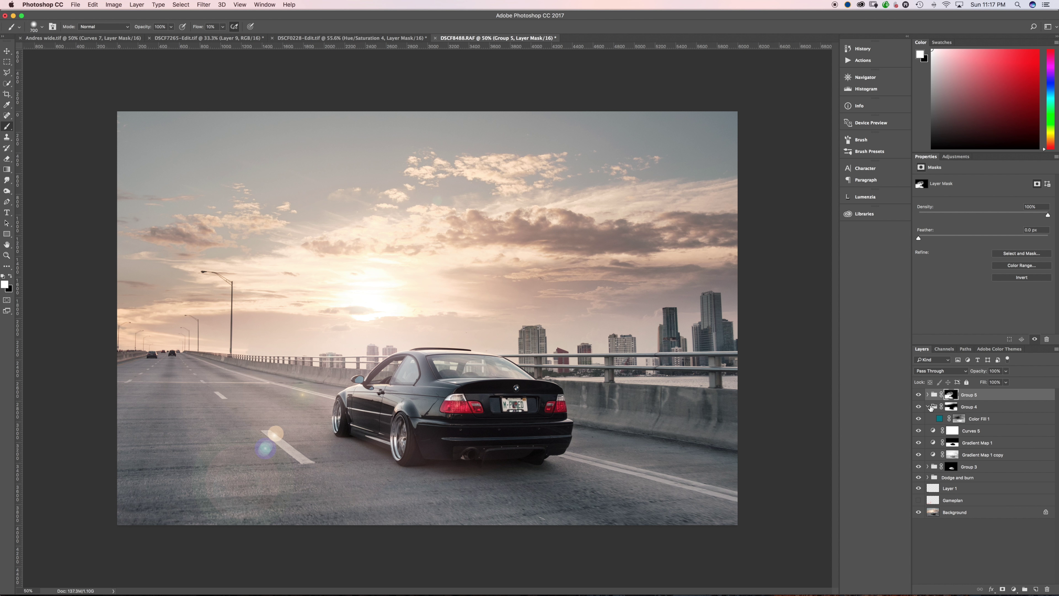
pyautogui.click(984, 419)
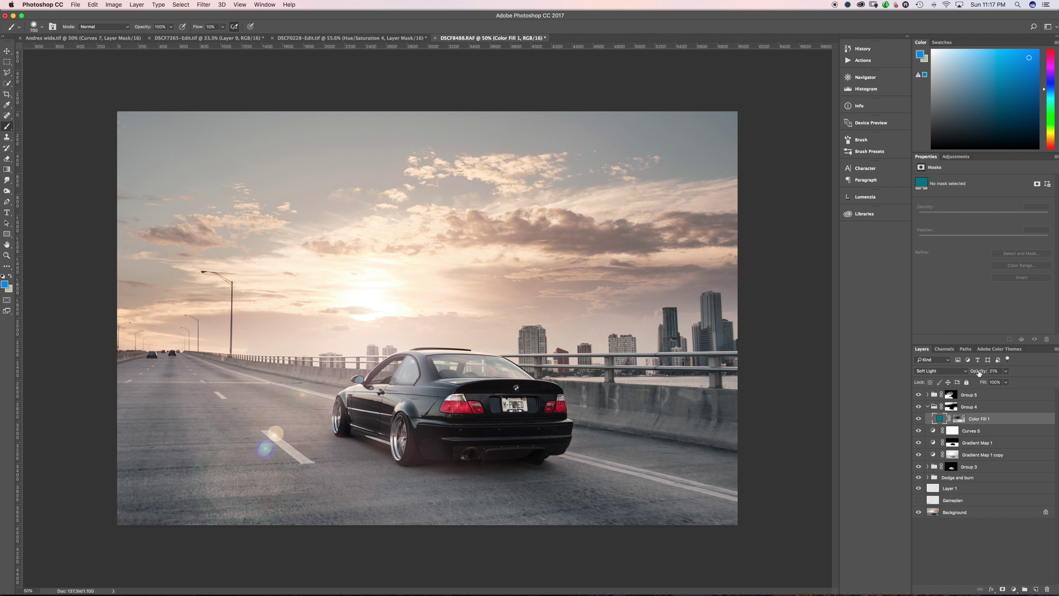
pyautogui.click(971, 372)
pyautogui.click(927, 407)
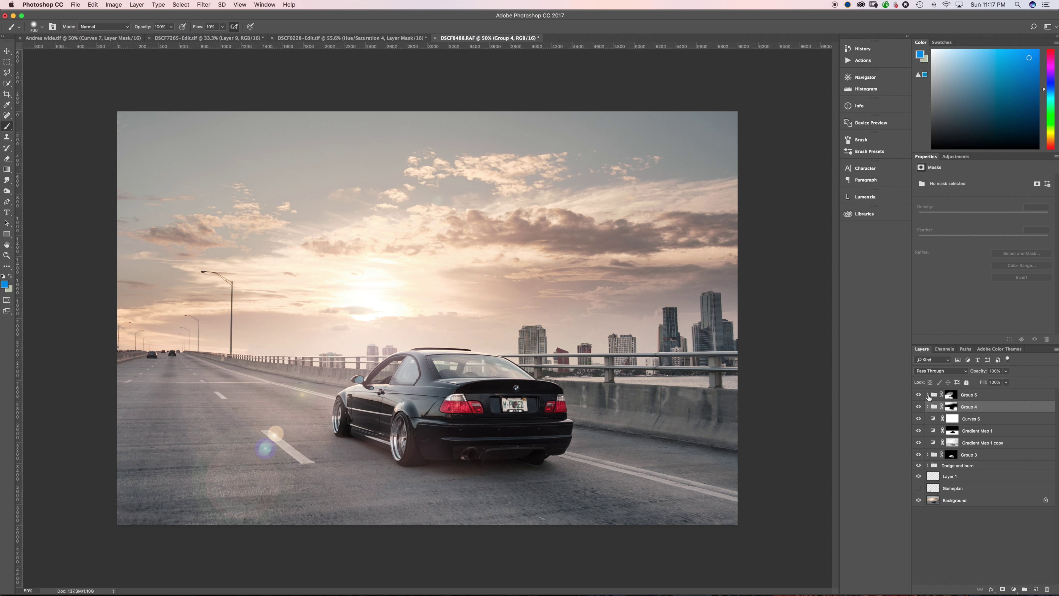
# Stamp the visible layers onto a new top layer and apply Color Efex Pro 4's Pro Contrast with 28% Dynamic Contrast.
pyautogui.click(964, 396)
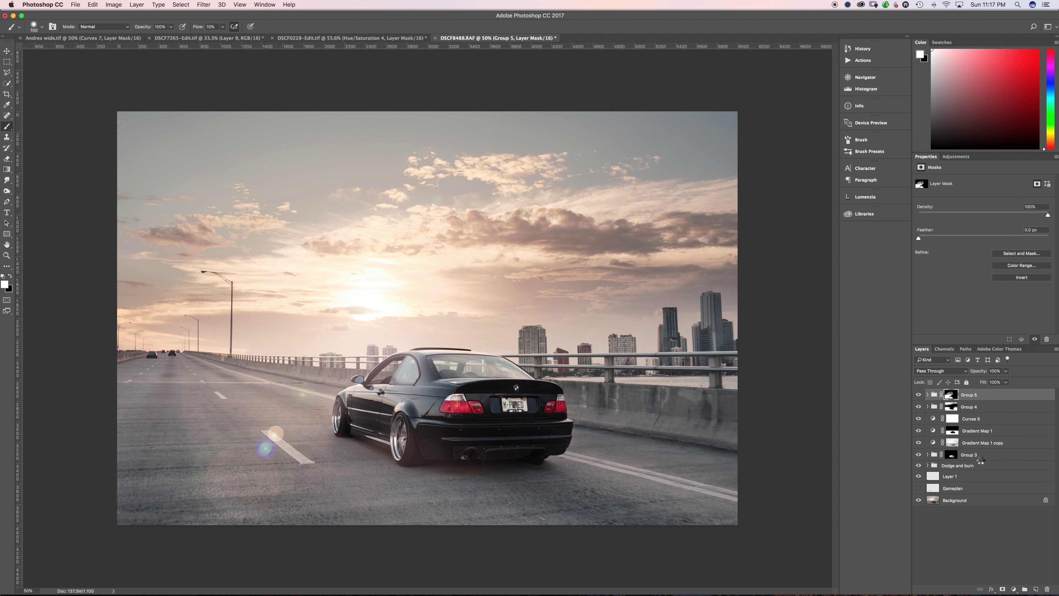
pyautogui.press('super+alt+shift+e')
pyautogui.click(204, 5)
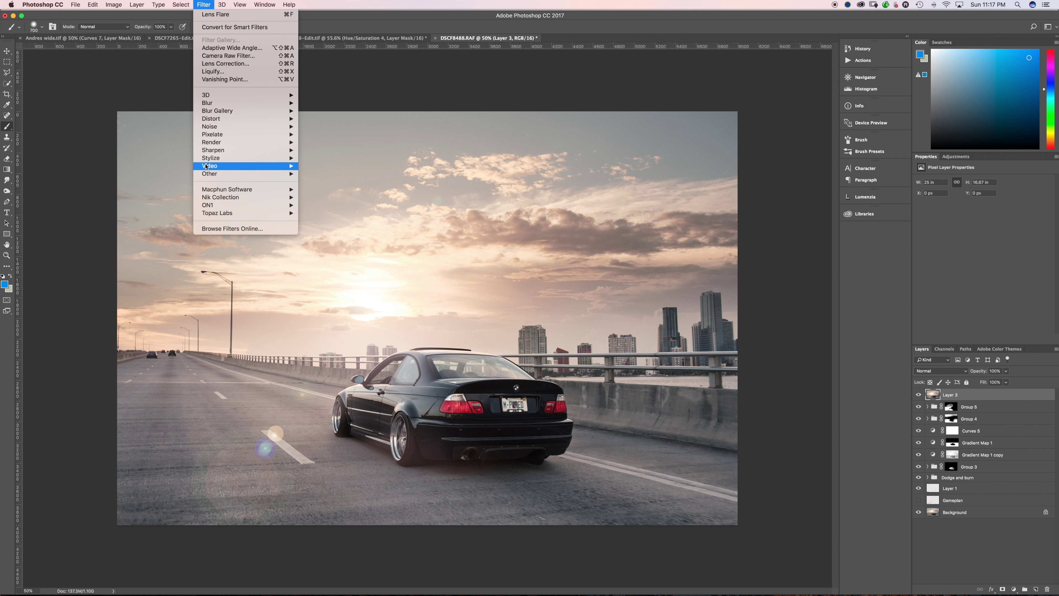
pyautogui.moveTo(214, 199)
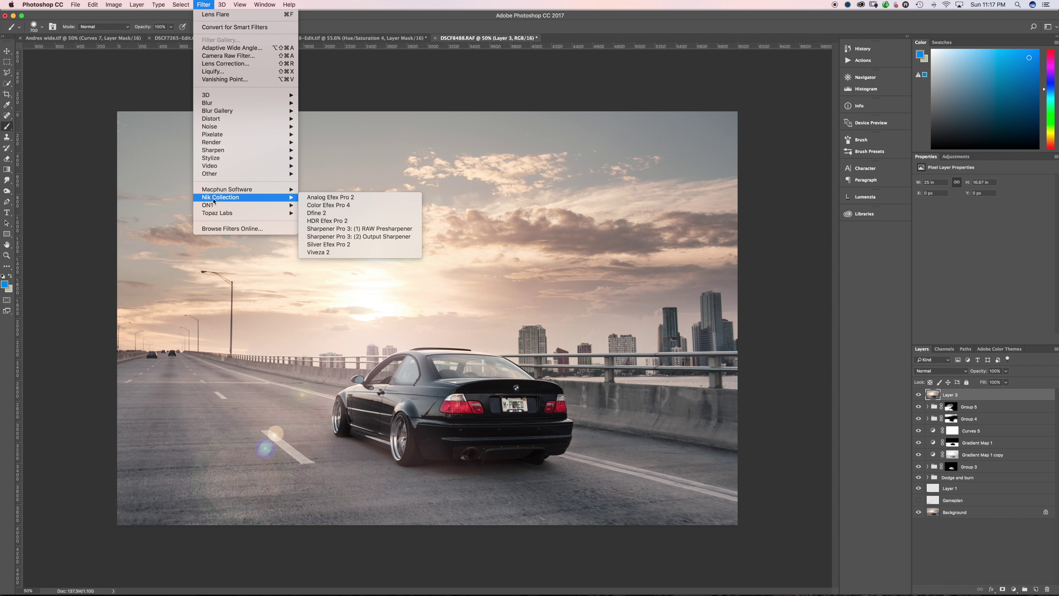
pyautogui.click(329, 208)
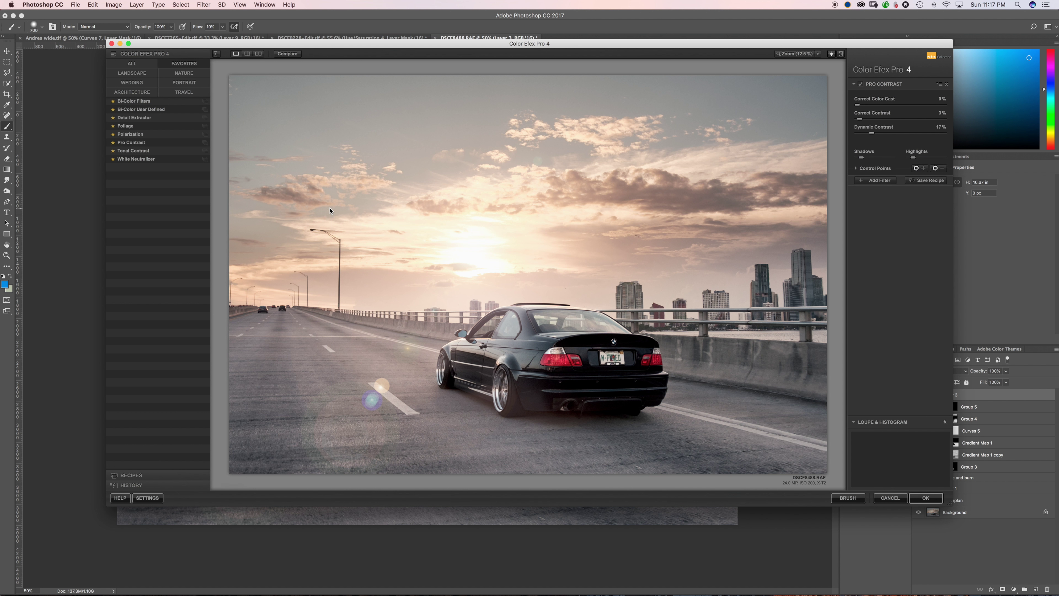
pyautogui.moveTo(872, 132); pyautogui.dragTo(884, 134)
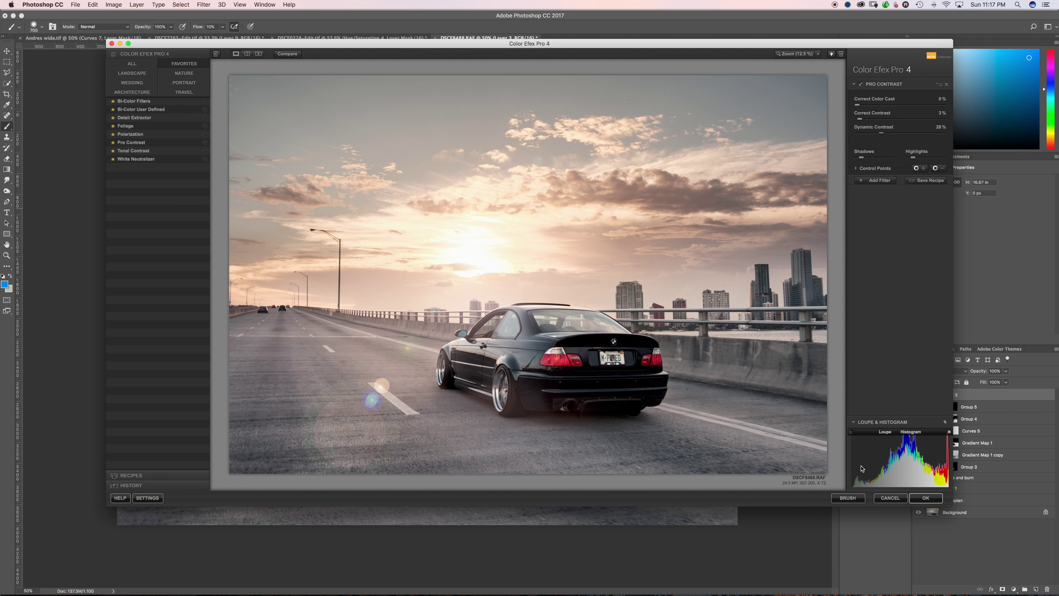
pyautogui.click(924, 499)
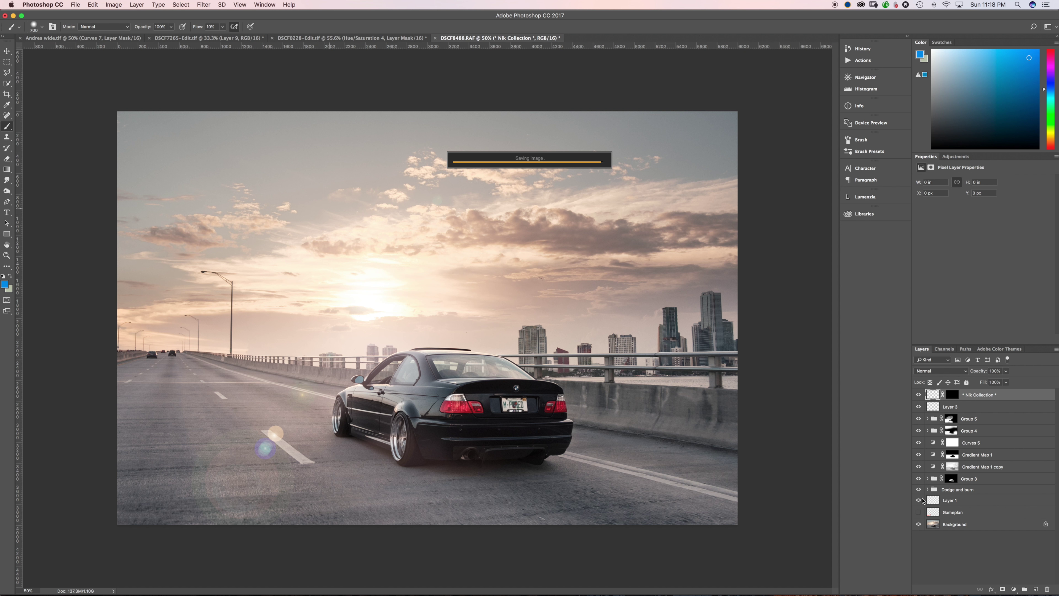
# Delete the stamped Layer 3 and compare the image with and without the Pro Contrast layer.
pyautogui.click(956, 408)
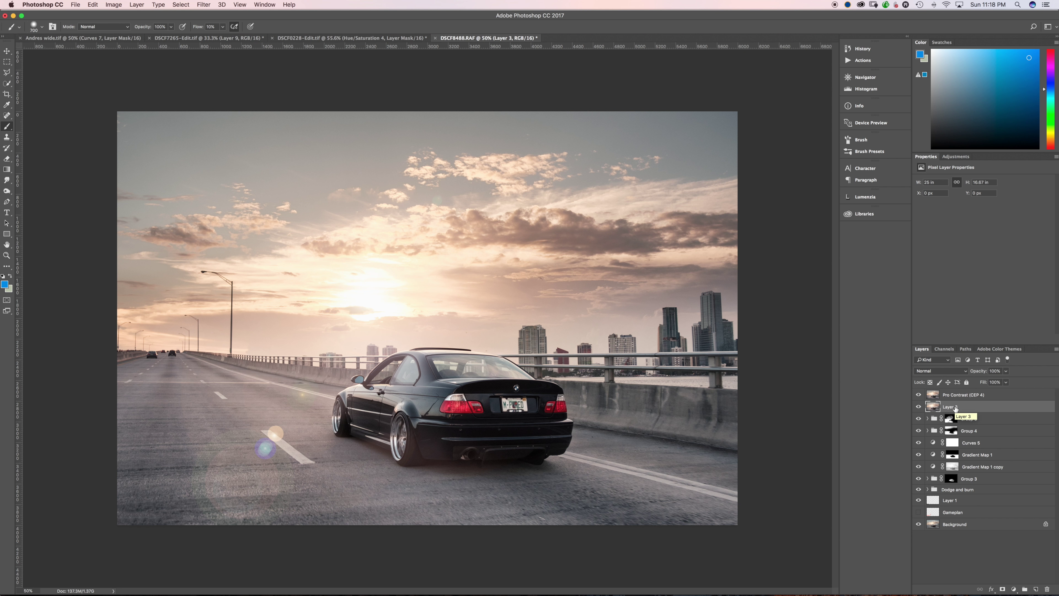
pyautogui.press('Delete')
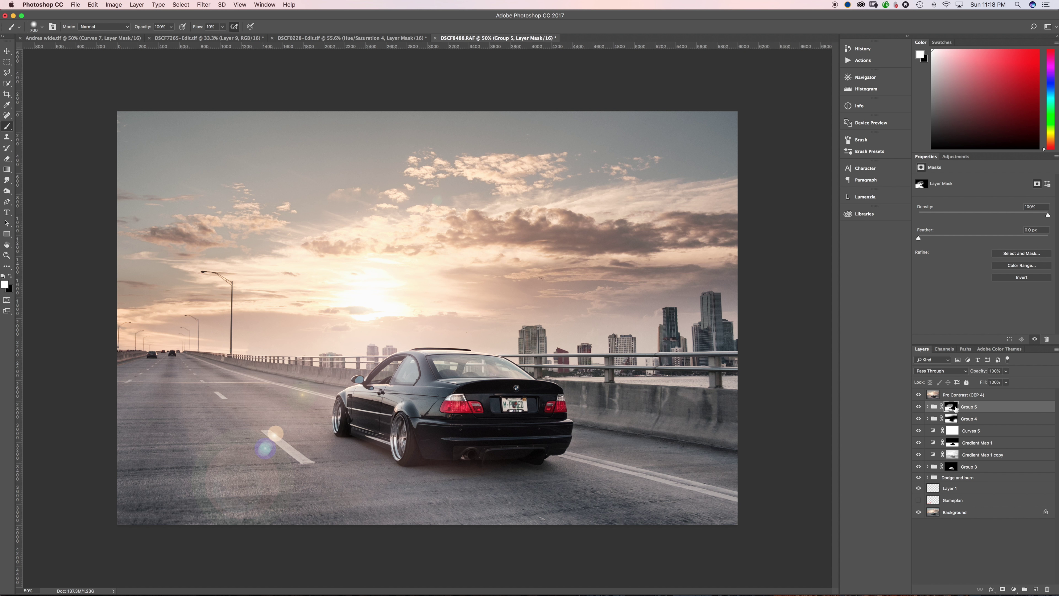
pyautogui.click(920, 394)
pyautogui.click(920, 394)
pyautogui.click(920, 394)
pyautogui.click(919, 394)
# Lower the Pro Contrast layer's opacity to 50% and check its effect on the image.
pyautogui.click(980, 397)
pyautogui.moveTo(983, 373); pyautogui.dragTo(961, 374)
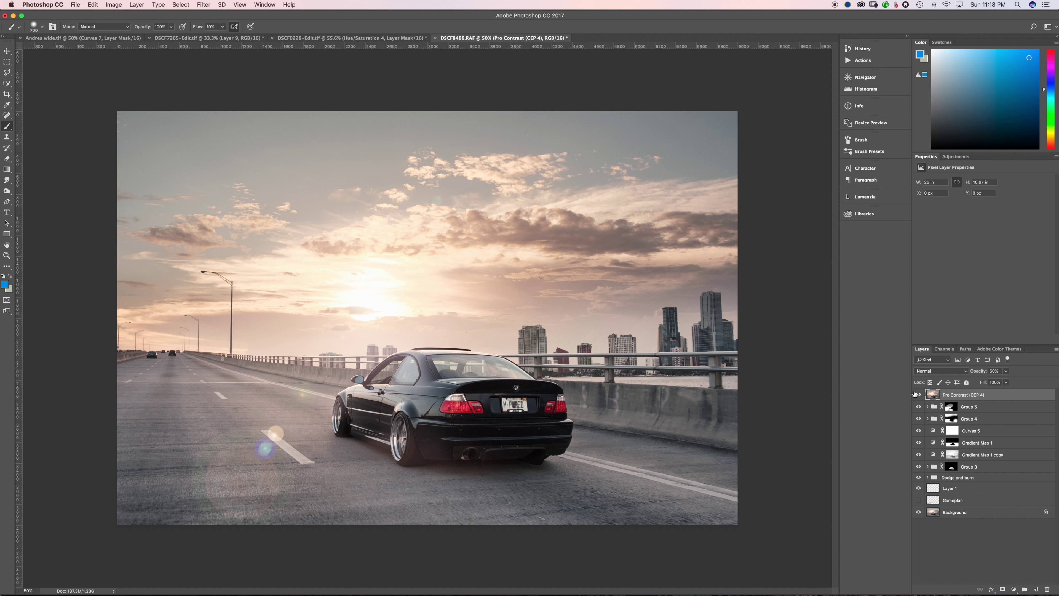
pyautogui.click(917, 395)
pyautogui.click(918, 395)
# Examine the grade at several zoom levels and compare it with the original Background photo.
pyautogui.press('super+0')
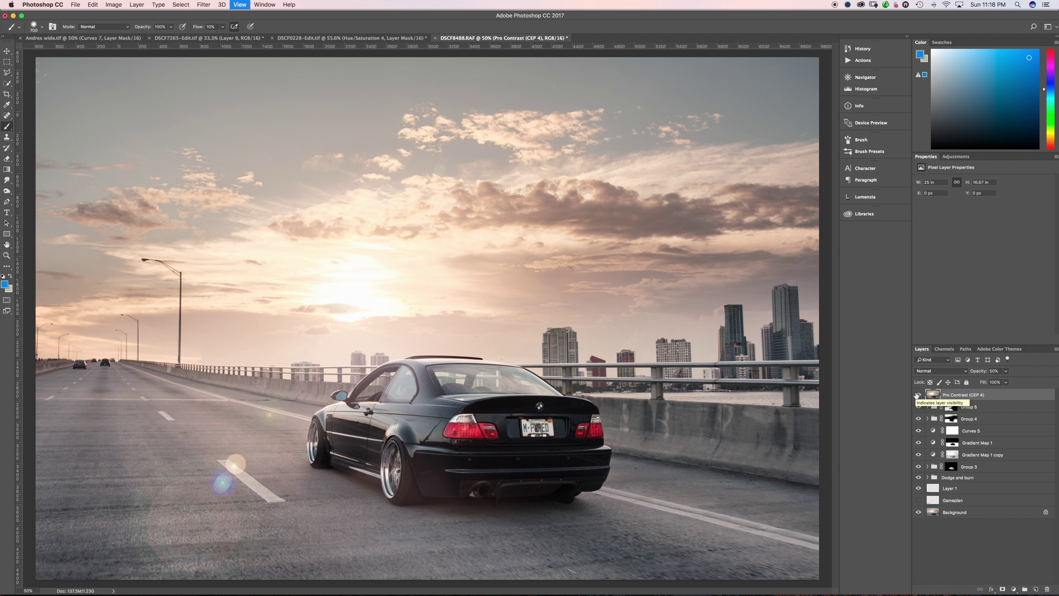
pyautogui.press('super+minus')
pyautogui.press('super+minus')
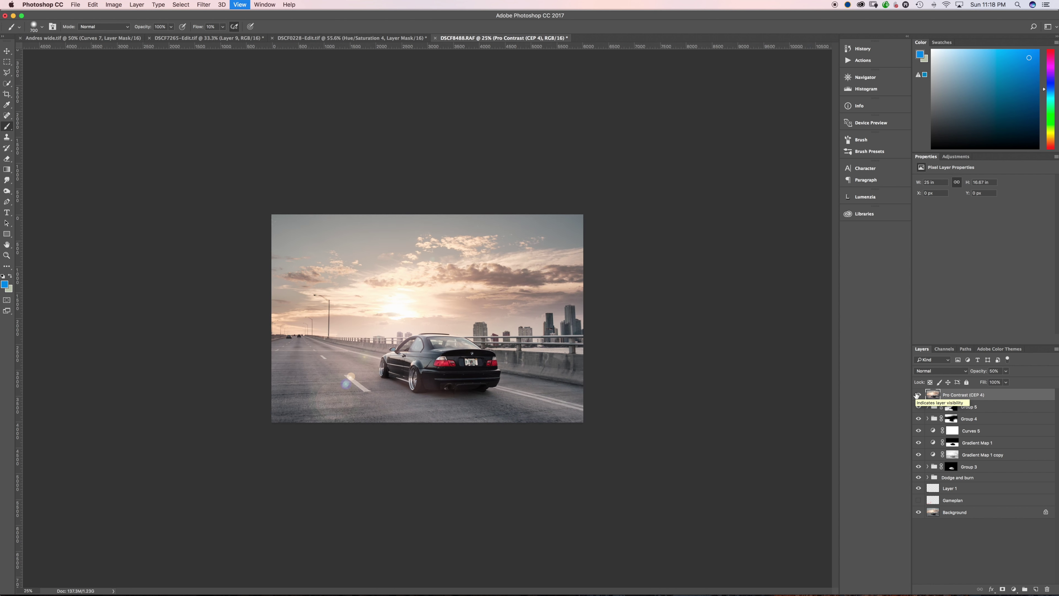
pyautogui.press('super+plus')
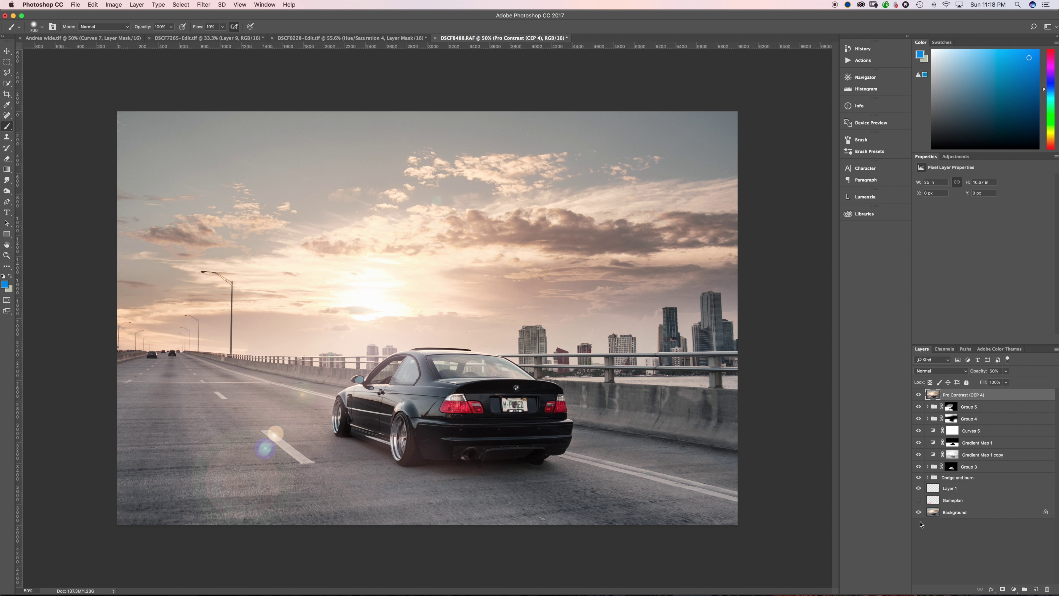
pyautogui.keyDown('alt'); pyautogui.click(919, 512); pyautogui.keyUp('alt')
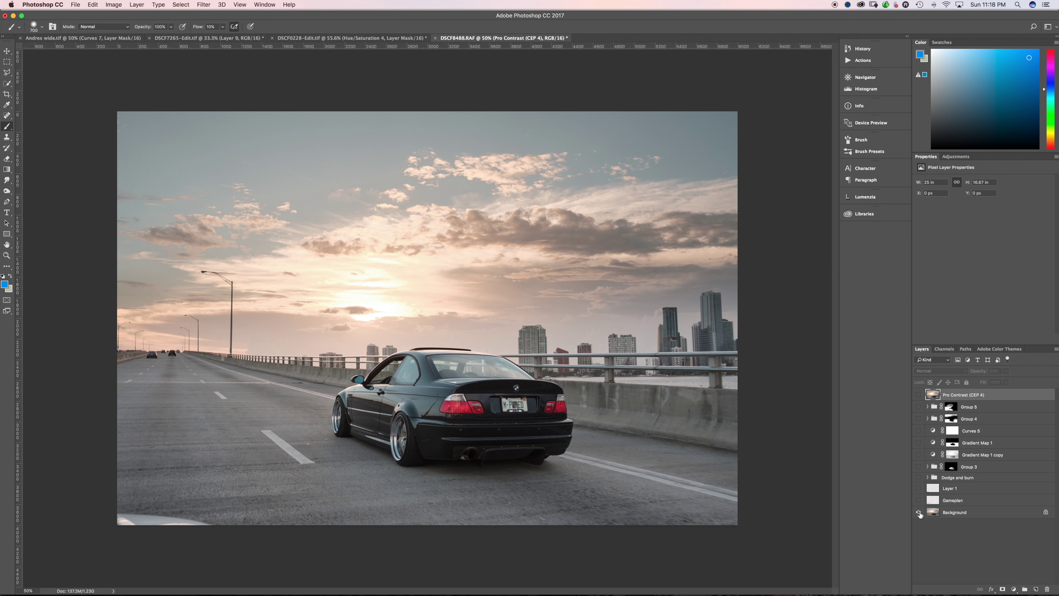
pyautogui.keyDown('alt'); pyautogui.click(919, 512); pyautogui.keyUp('alt')
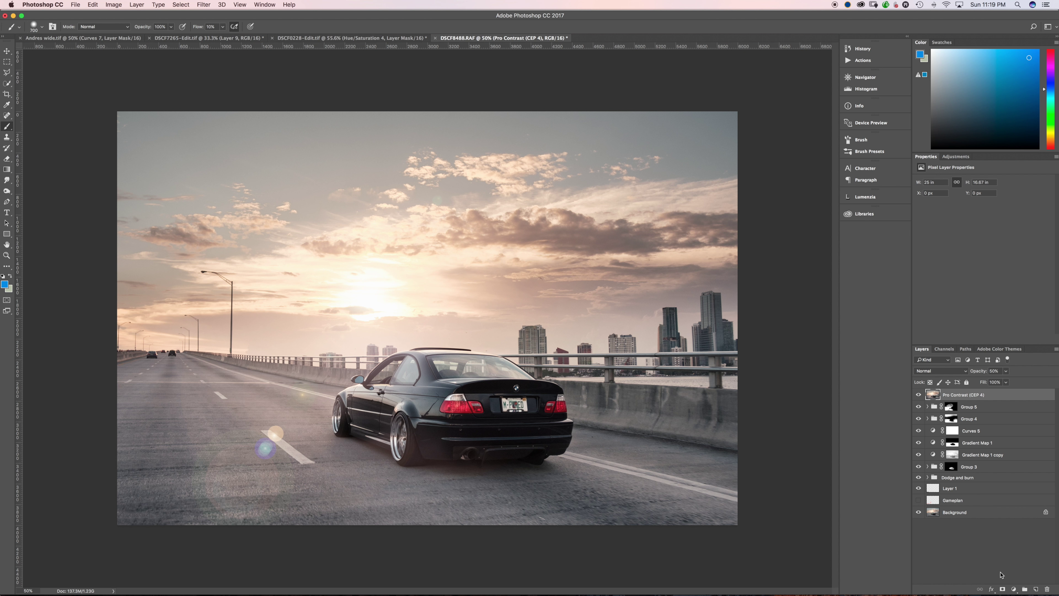
# Add a Curves adjustment above the Pro Contrast layer and darken the midtones to input 134, output about 107.
pyautogui.click(1014, 589)
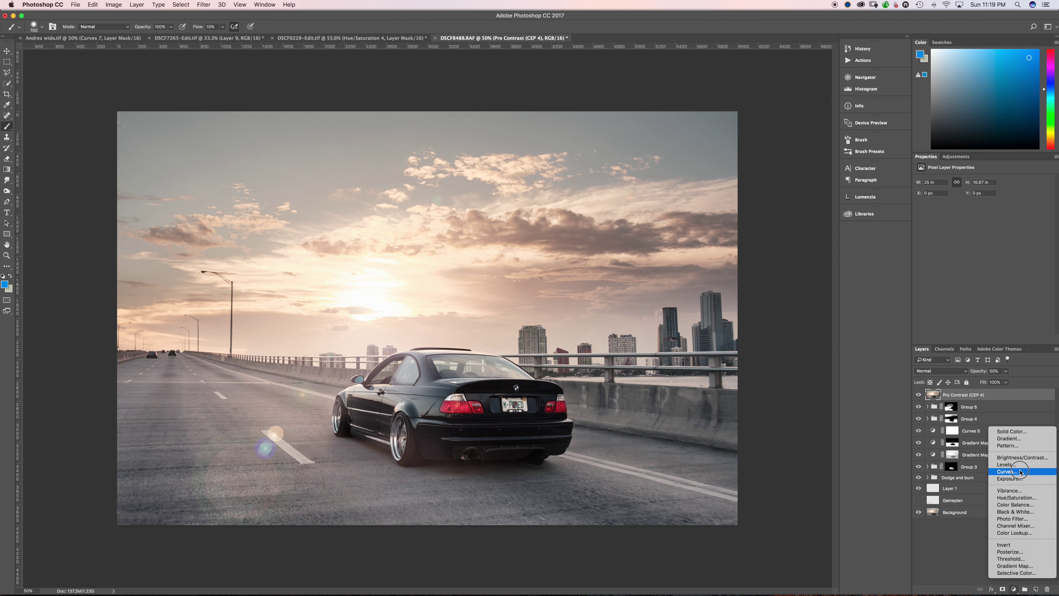
pyautogui.click(1020, 471)
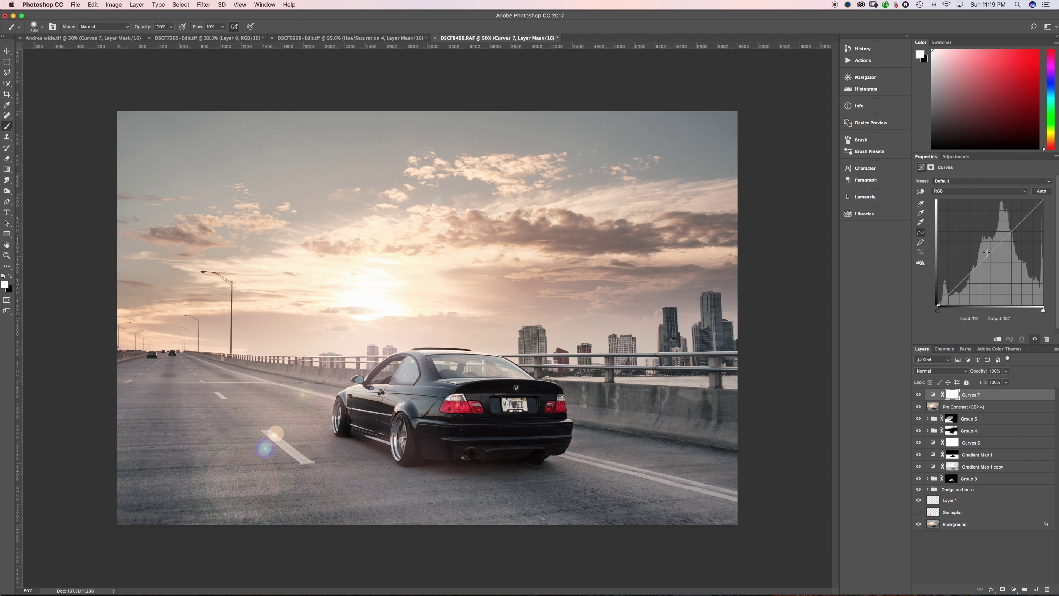
pyautogui.moveTo(990, 254); pyautogui.dragTo(994, 260)
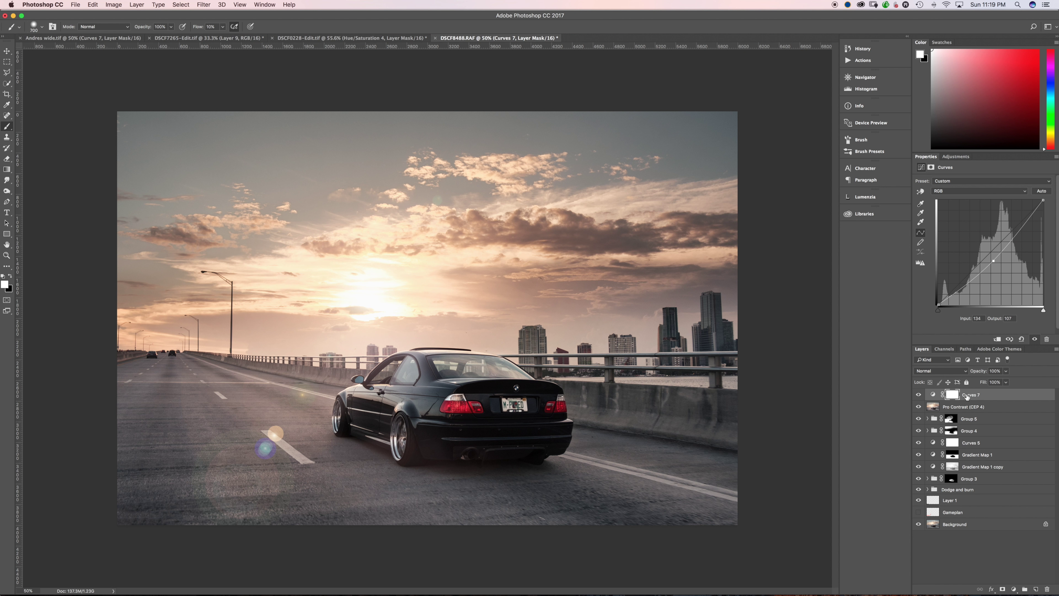
pyautogui.press('g')
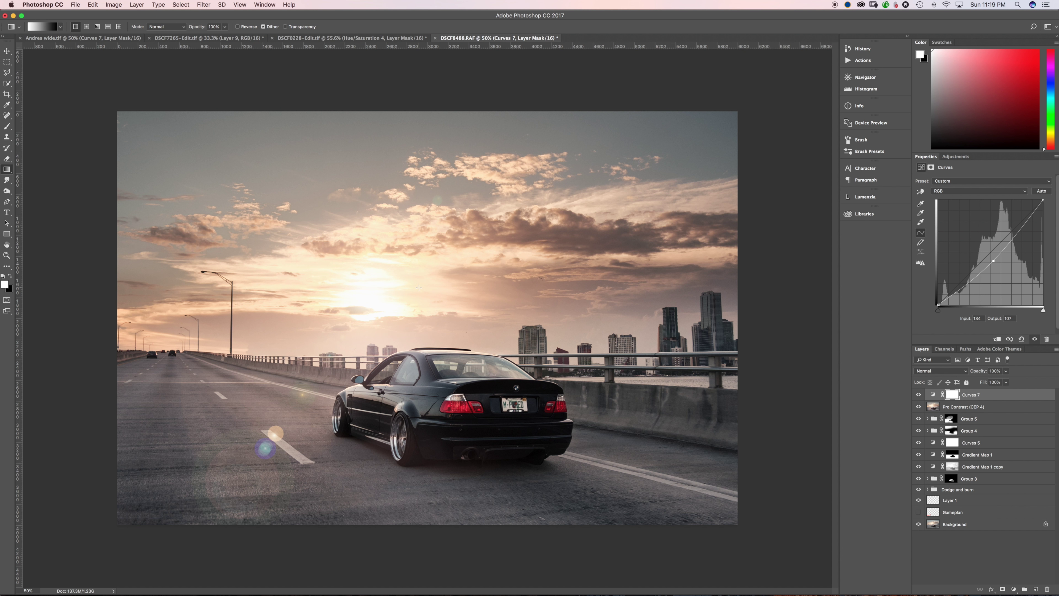
pyautogui.moveTo(419, 288); pyautogui.dragTo(422, 341)
pyautogui.press('x')
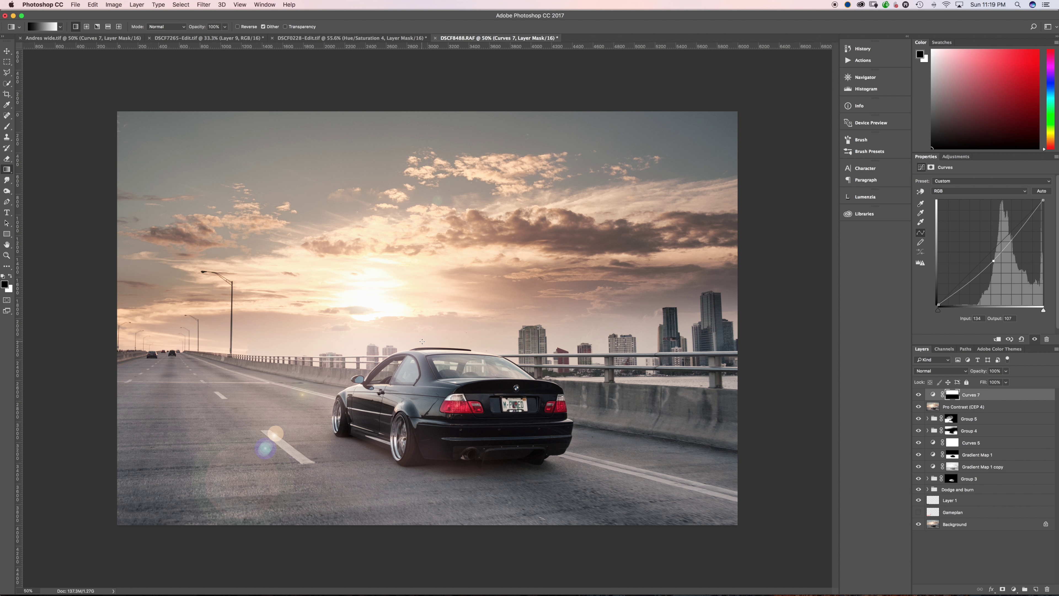
pyautogui.moveTo(379, 266); pyautogui.dragTo(406, 450)
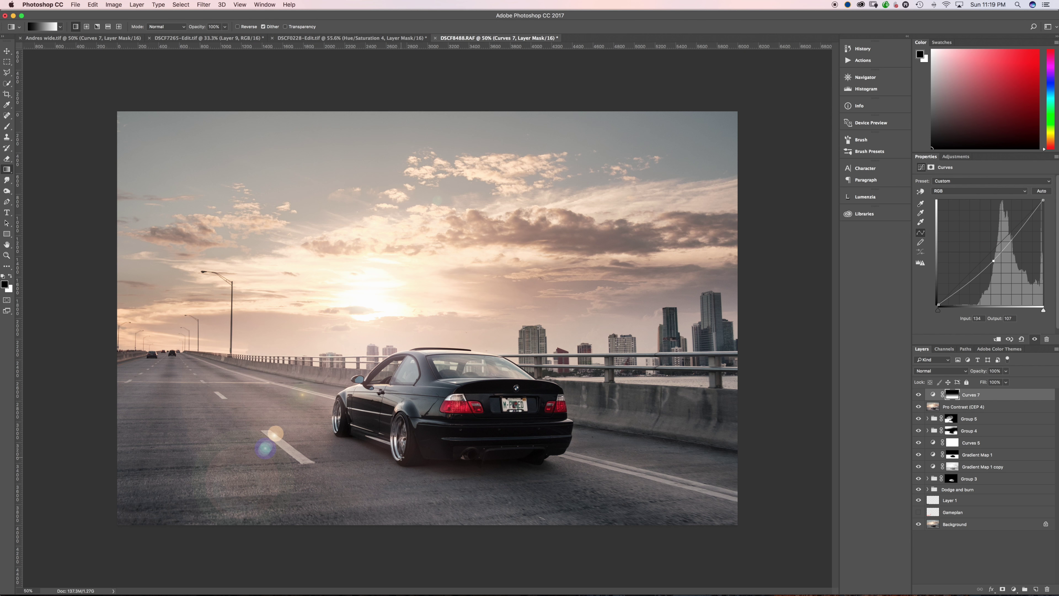
pyautogui.press('x')
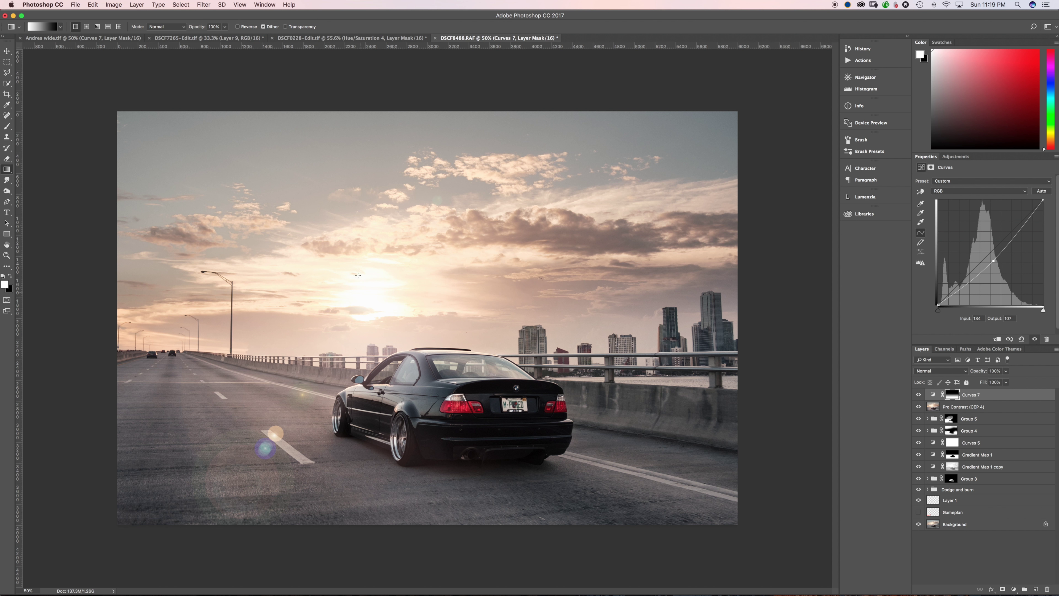
pyautogui.moveTo(359, 249); pyautogui.dragTo(381, 417)
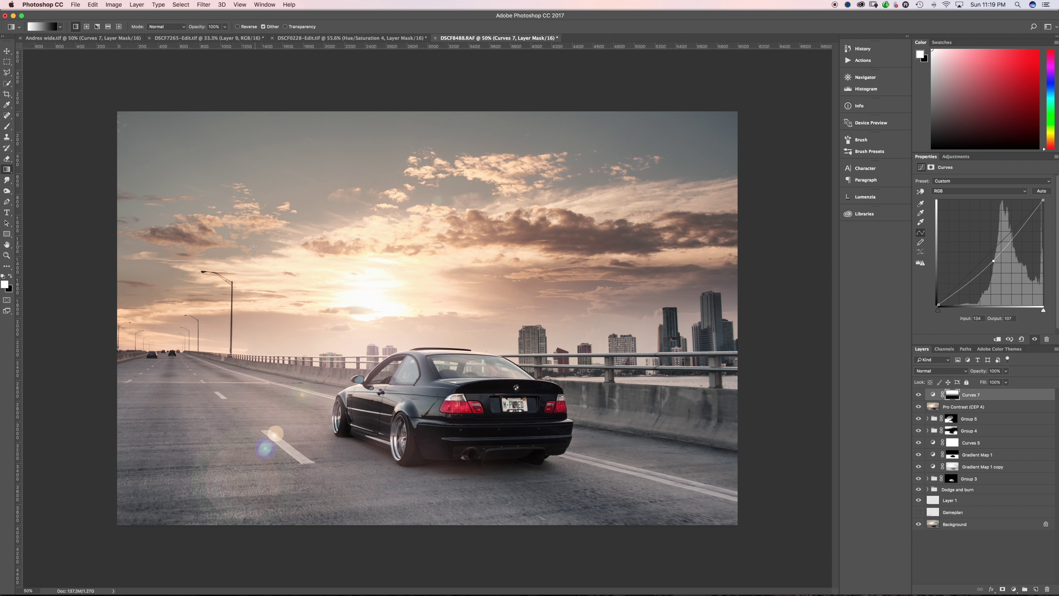
pyautogui.moveTo(253, 246); pyautogui.dragTo(348, 343)
pyautogui.moveTo(408, 262); pyautogui.dragTo(408, 485)
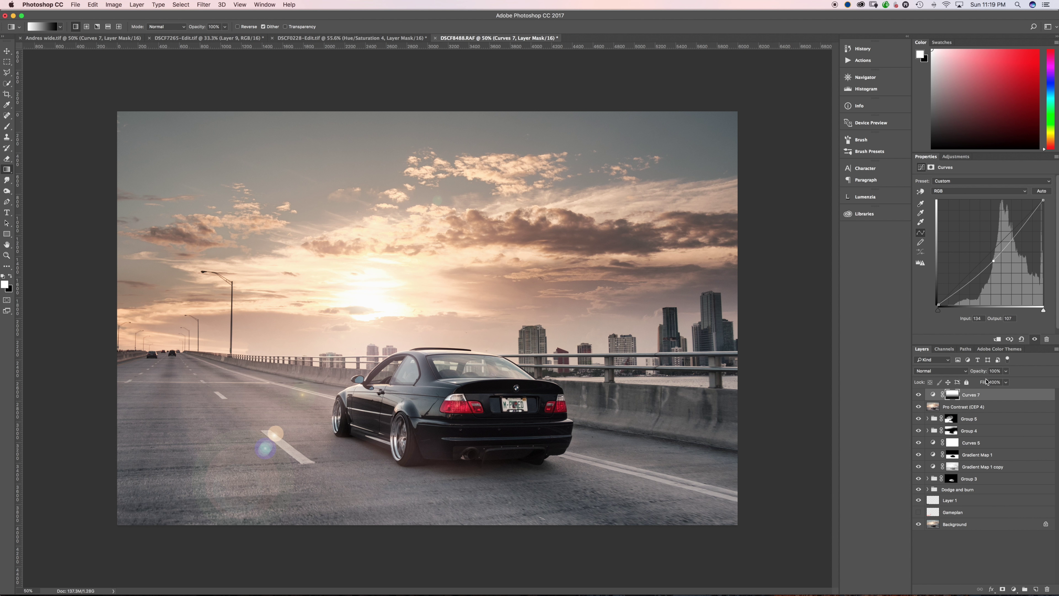
pyautogui.moveTo(978, 371)
pyautogui.mouseDown()
pyautogui.moveTo(949, 371)
pyautogui.moveTo(987, 371)
pyautogui.mouseUp()
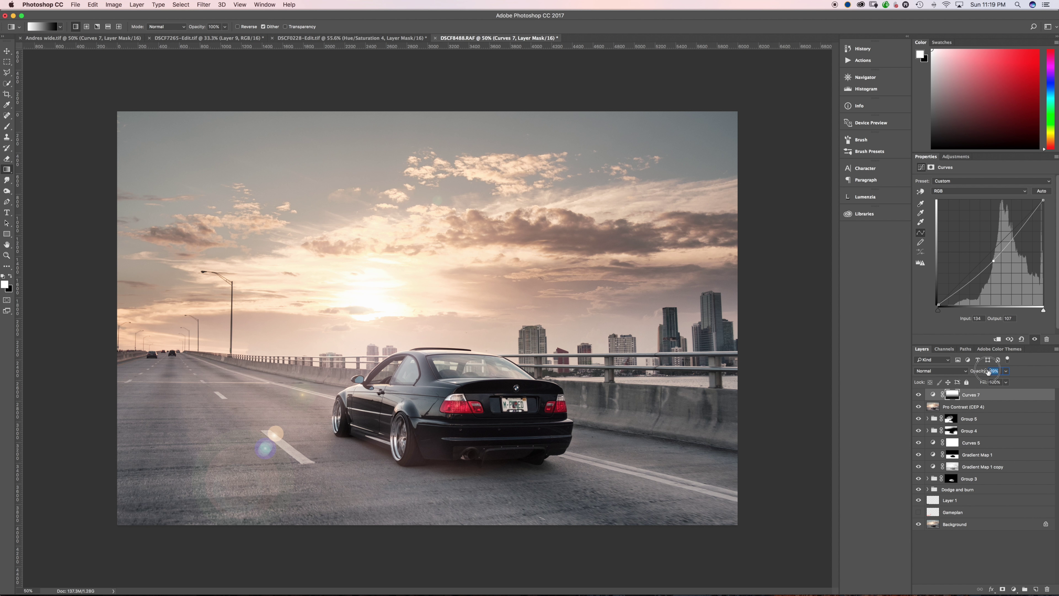
pyautogui.rightClick(950, 396)
pyautogui.click(962, 412)
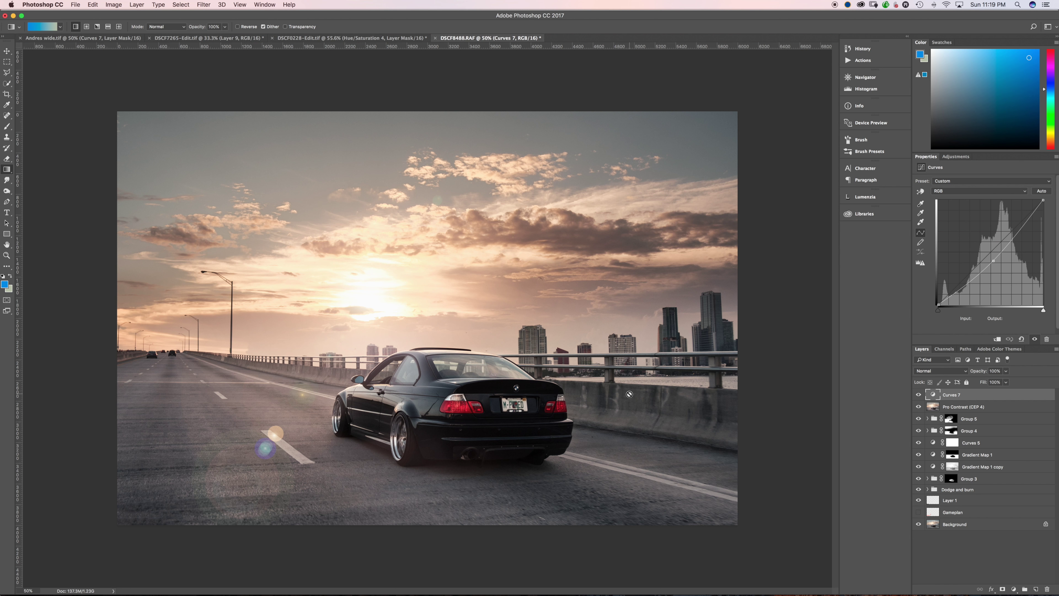
pyautogui.click(98, 26)
pyautogui.click(1003, 589)
# Paint black at 40% flow over the car on the top Curves layer's mask with a large brush.
pyautogui.press('b')
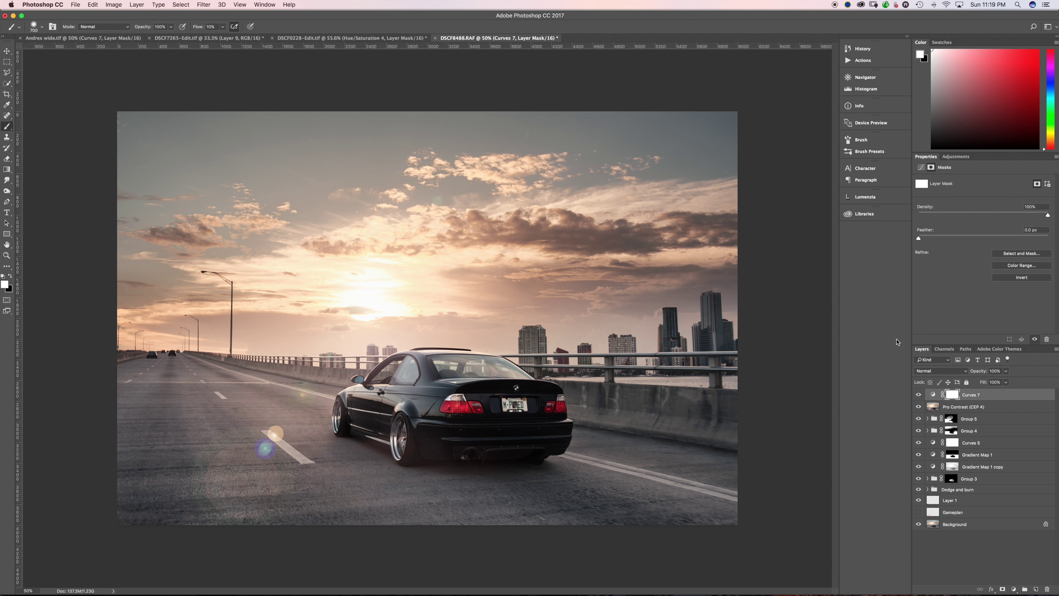
pyautogui.press('x')
pyautogui.hotkey('shift', '4')
pyautogui.press(']')
pyautogui.press(']')
pyautogui.press(']')
pyautogui.press(']')
pyautogui.press(']')
pyautogui.press(']')
pyautogui.press(']')
pyautogui.press(']')
pyautogui.press(']')
pyautogui.press(']')
pyautogui.press('[')
pyautogui.press('[')
pyautogui.press('[')
pyautogui.press('[')
pyautogui.press('[')
pyautogui.press('[')
pyautogui.press('[')
pyautogui.moveTo(458, 430)
pyautogui.mouseDown()
pyautogui.moveTo(438, 434)
pyautogui.moveTo(421, 419)
pyautogui.moveTo(346, 430)
pyautogui.moveTo(555, 422)
pyautogui.mouseUp()
# Enlarge the brush and paint black at 20% flow around the car and nearby road on the Curves layer's mask.
pyautogui.press(']')
pyautogui.press(']')
pyautogui.press(']')
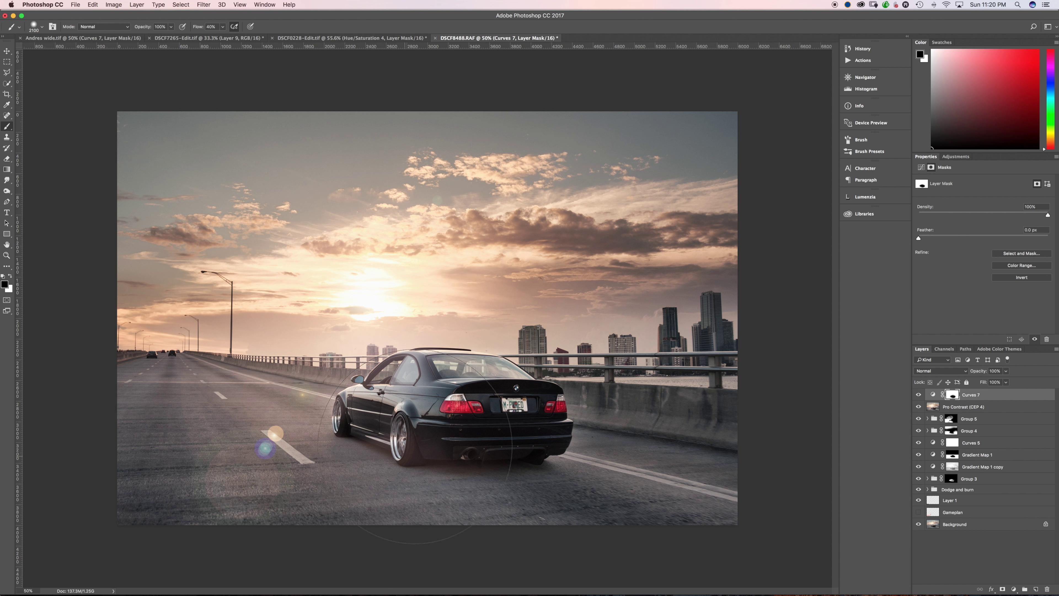
pyautogui.press(']')
pyautogui.press(']')
pyautogui.press(']')
pyautogui.press(']')
pyautogui.press(']')
pyautogui.press(']')
pyautogui.press(']')
pyautogui.press(']')
pyautogui.press(']')
pyautogui.hotkey('shift', '2')
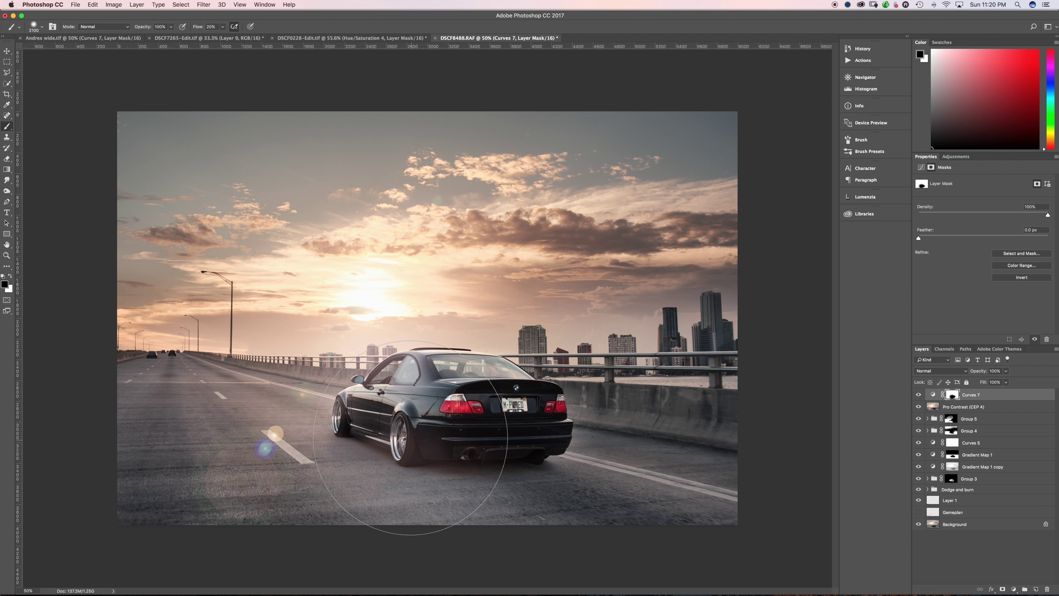
pyautogui.press(']')
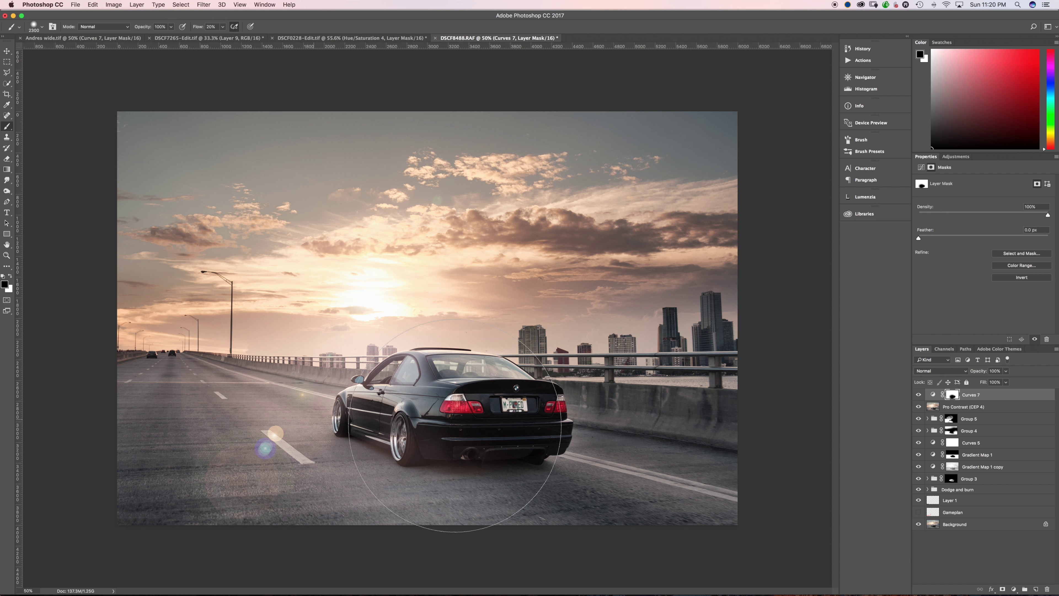
pyautogui.press(']')
pyautogui.press(']')
pyautogui.press(']')
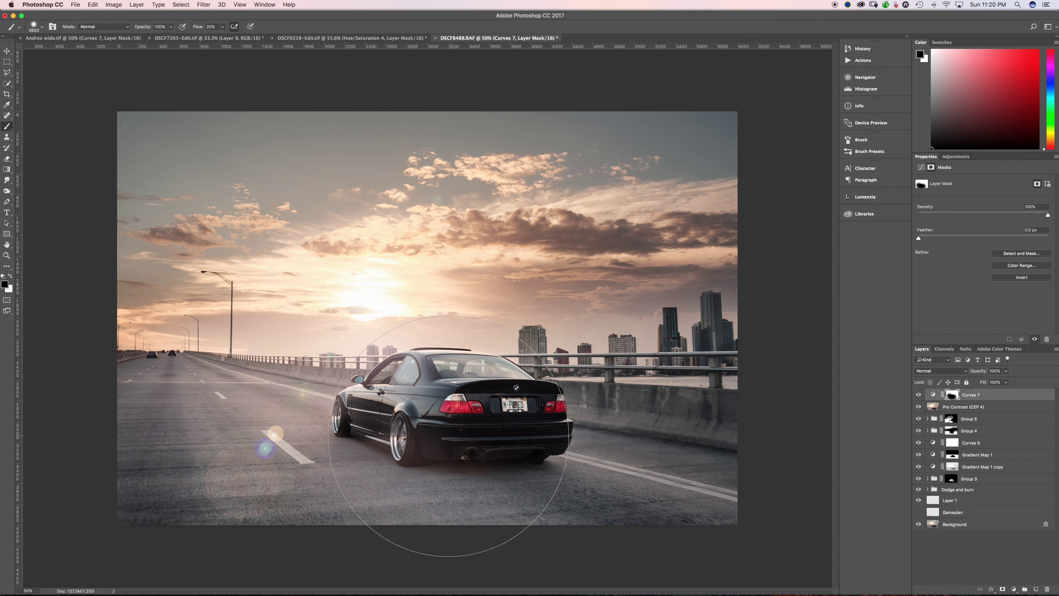
# Soften the Curves darkening around the sun and on the road by painting black on its mask at 10% and 5% flow.
pyautogui.hotkey('shift', '1')
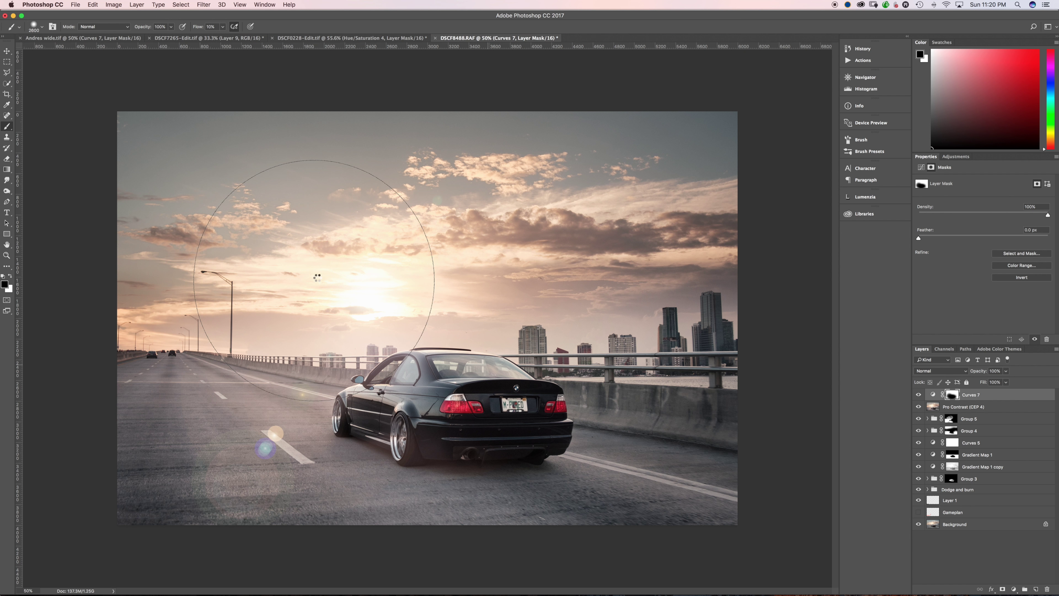
pyautogui.press('[')
pyautogui.press('[')
pyautogui.press('[')
pyautogui.press('[')
pyautogui.press('[')
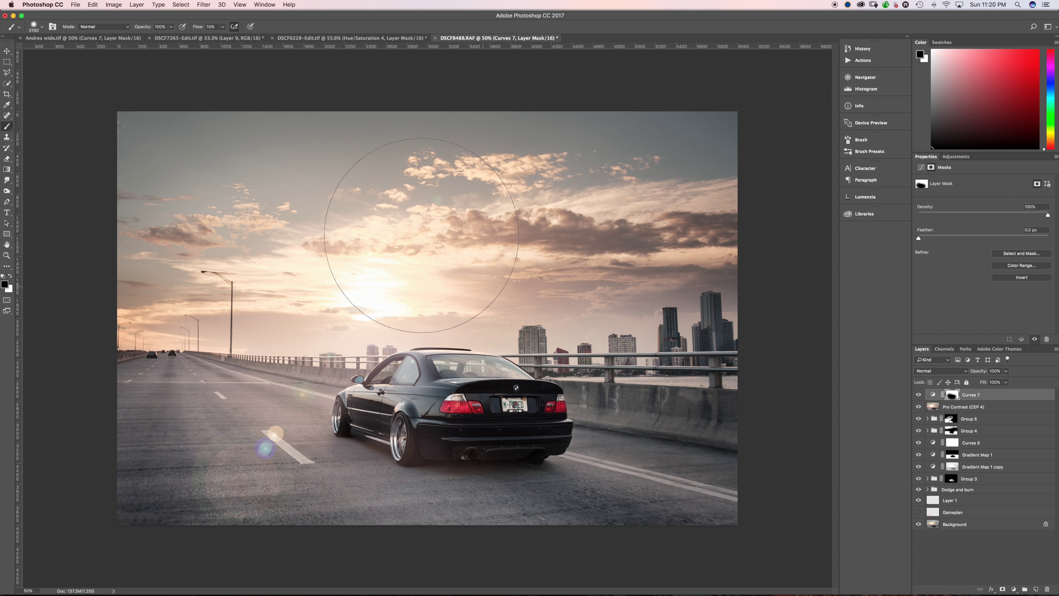
pyautogui.click(287, 521)
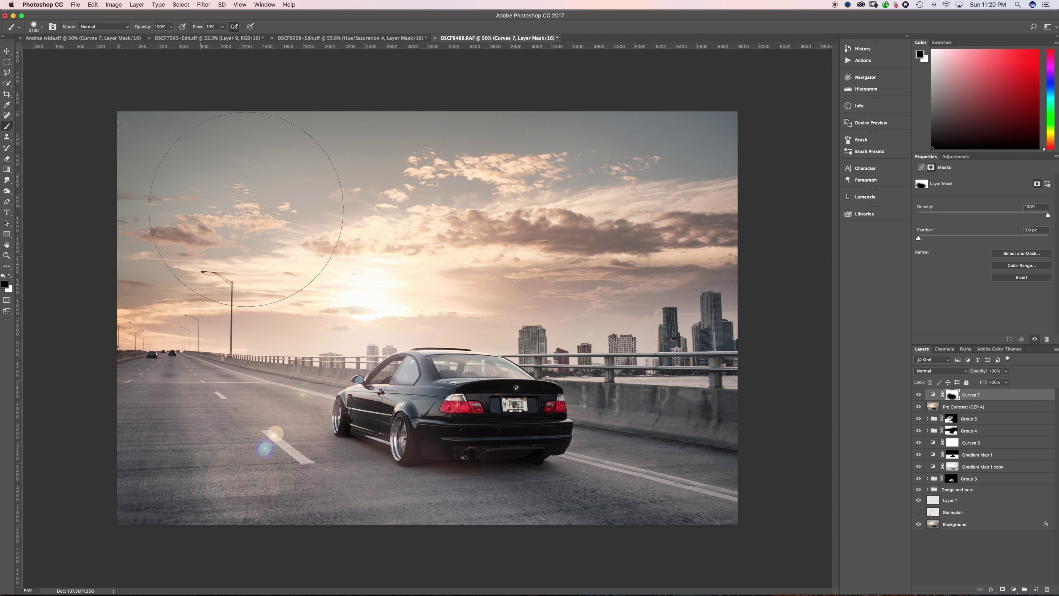
pyautogui.hotkey('shift', '0')
pyautogui.hotkey('shift', '5')
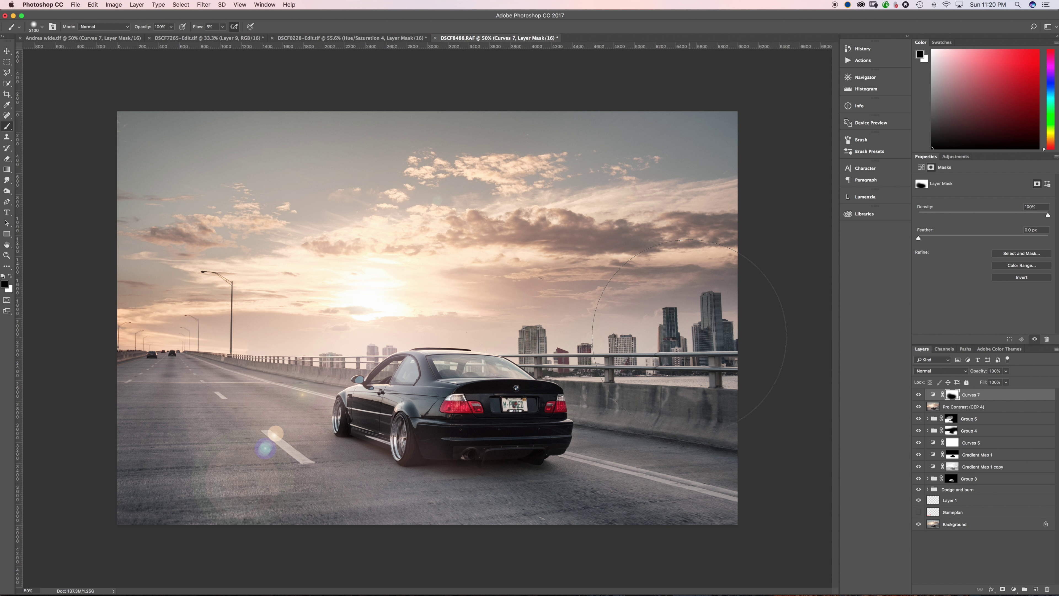
# Compare the image repeatedly with and without the top Curves layer.
pyautogui.click(919, 395)
pyautogui.click(919, 395)
pyautogui.click(919, 394)
pyautogui.click(919, 395)
pyautogui.click(919, 395)
pyautogui.click(919, 395)
pyautogui.click(919, 395)
pyautogui.click(919, 395)
pyautogui.click(919, 395)
pyautogui.click(919, 395)
pyautogui.click(919, 395)
pyautogui.click(918, 395)
# Refine the Curves 7 mask with the brush at 2% flow, and compare the image with and without that layer.
pyautogui.hotkey('shift', '0')
pyautogui.hotkey('shift', '2')
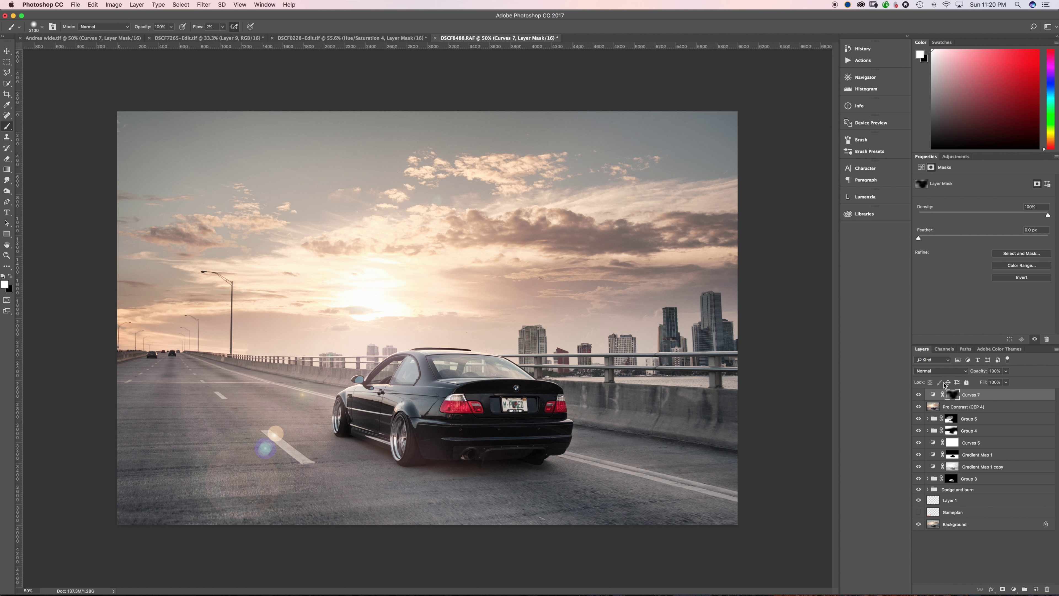
pyautogui.click(919, 395)
pyautogui.click(919, 395)
pyautogui.click(918, 394)
pyautogui.click(919, 395)
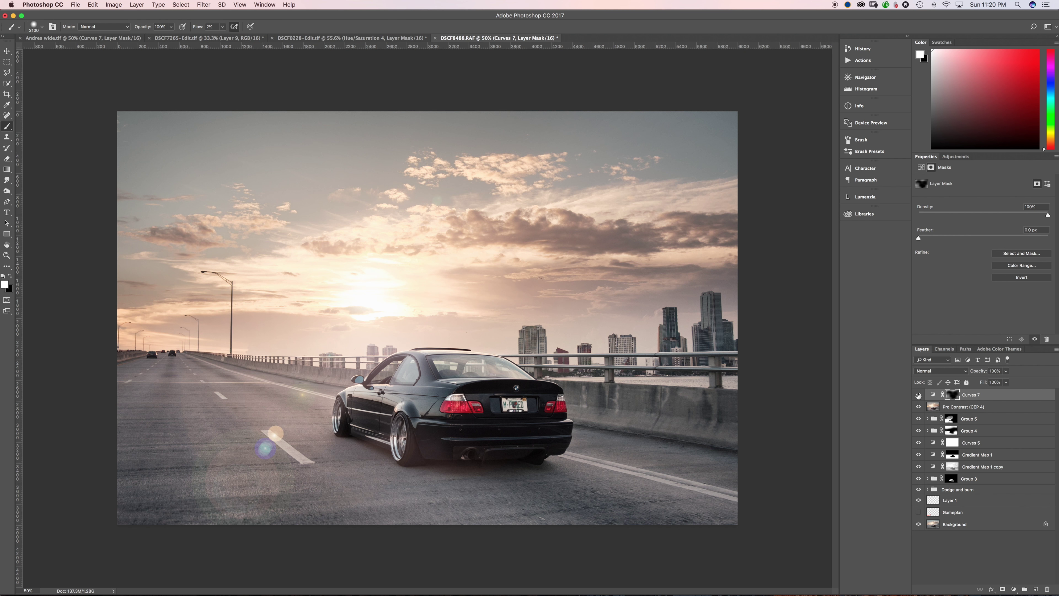
pyautogui.click(1014, 589)
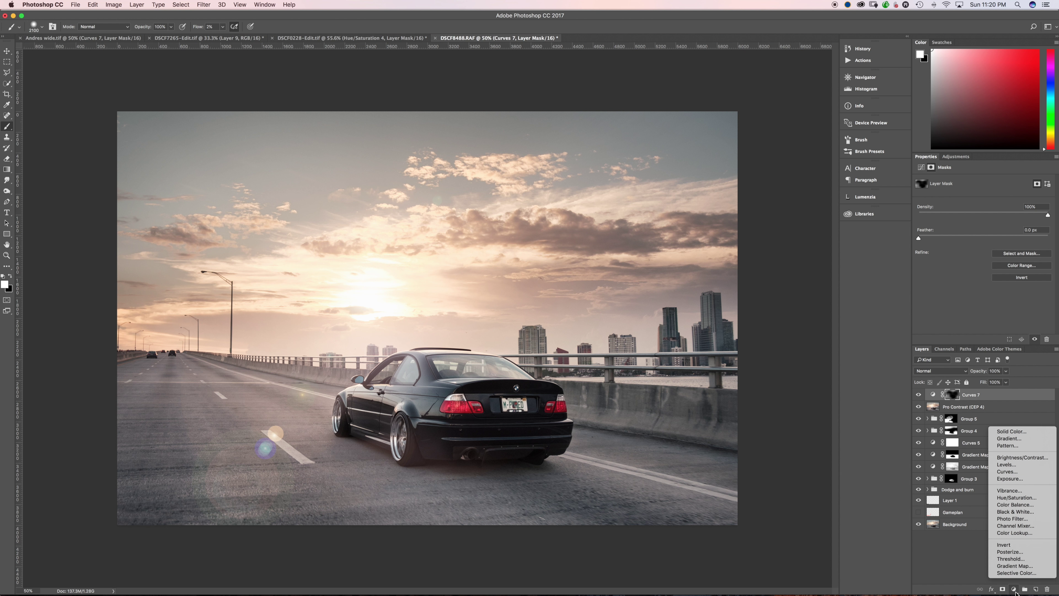
pyautogui.click(1012, 499)
pyautogui.press('super+z')
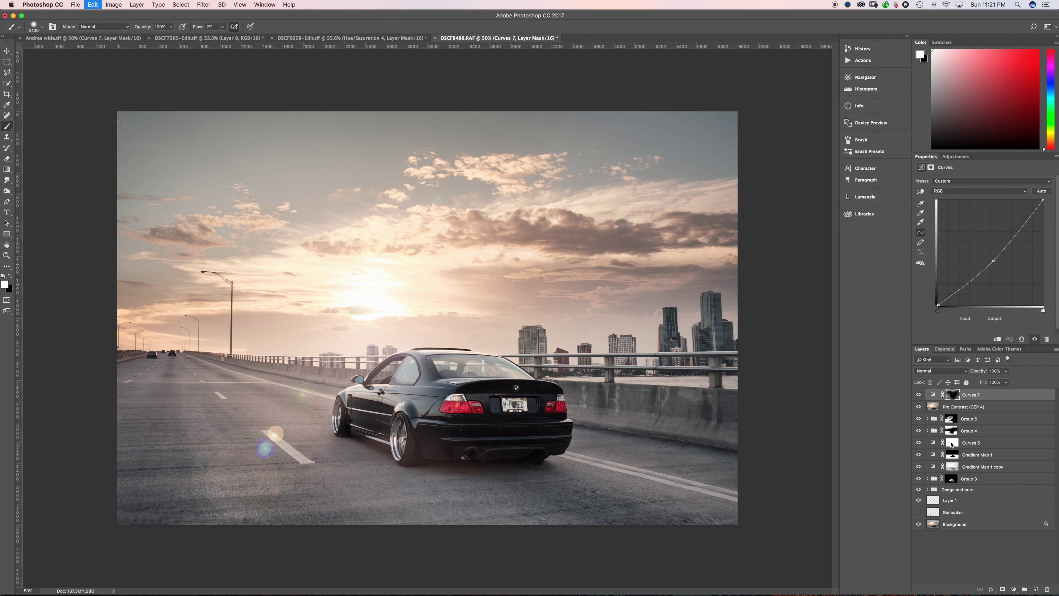
# Add another Curves adjustment layer on top and shape a three-point curve that darkens the shadows and midtones.
pyautogui.click(1015, 590)
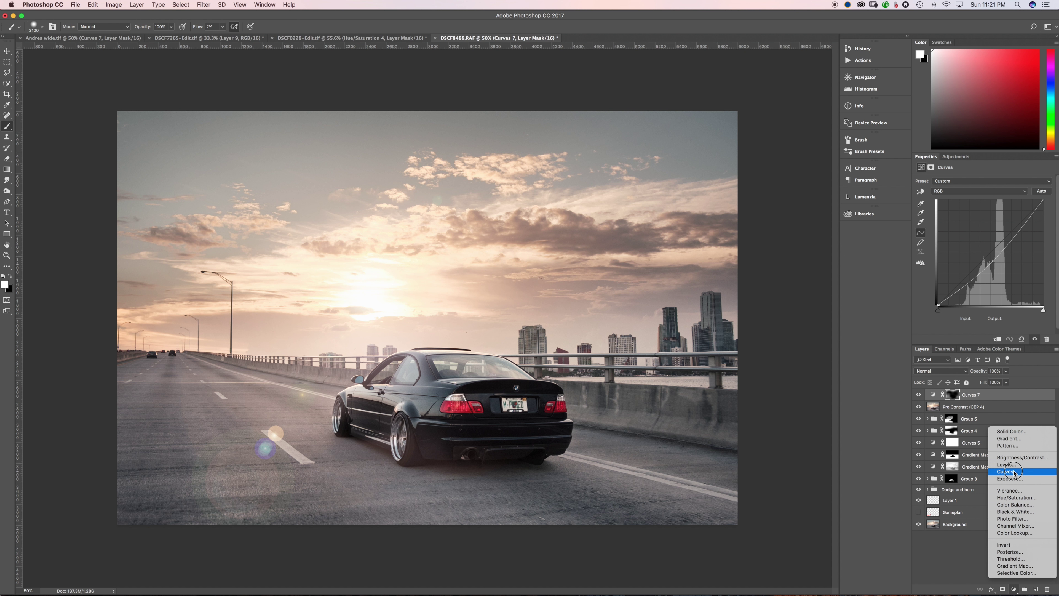
pyautogui.click(1022, 474)
pyautogui.moveTo(995, 250); pyautogui.dragTo(985, 273)
pyautogui.click(1003, 250)
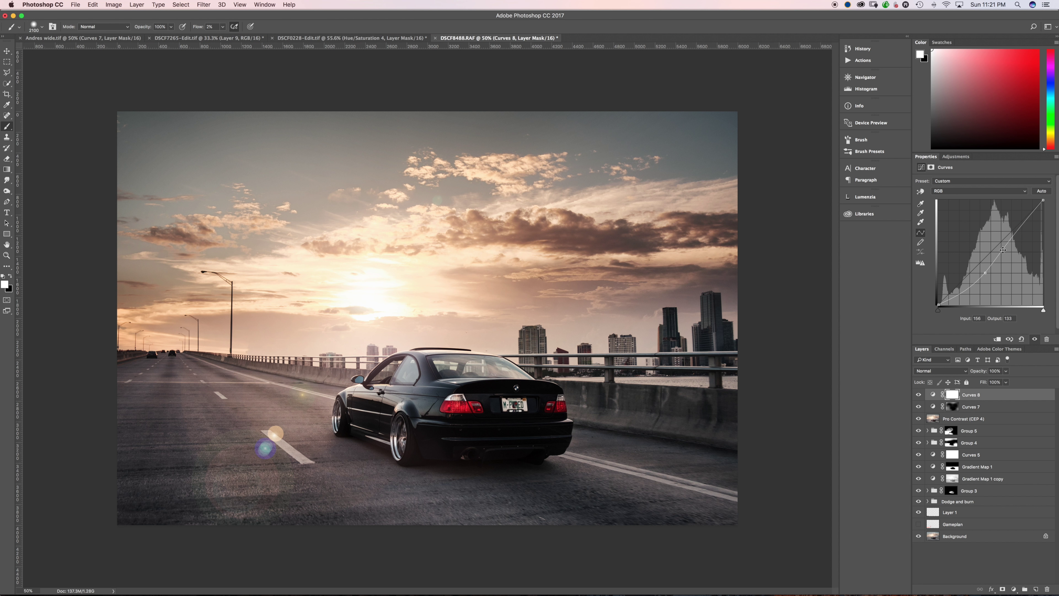
pyautogui.moveTo(988, 272); pyautogui.dragTo(967, 287)
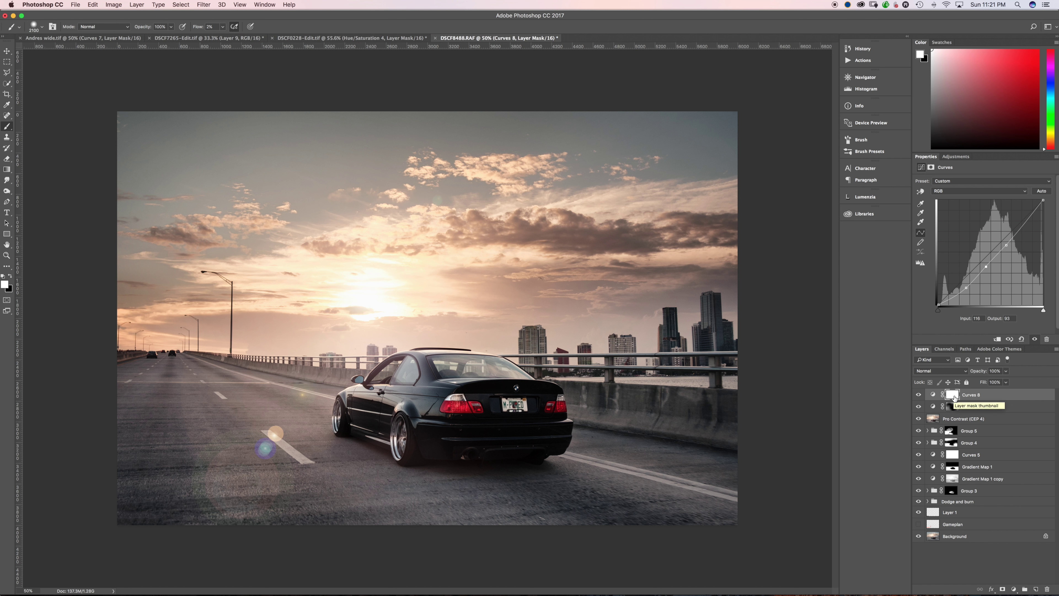
# Compare the image repeatedly with and without the new Curves 8 layer.
pyautogui.click(919, 395)
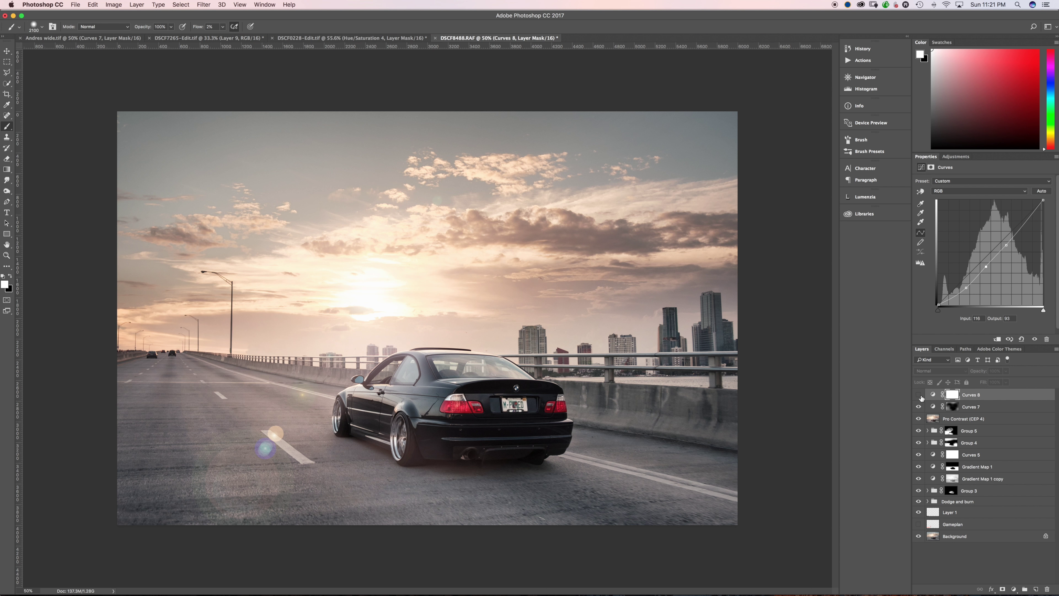
pyautogui.click(919, 395)
pyautogui.click(920, 395)
pyautogui.click(920, 395)
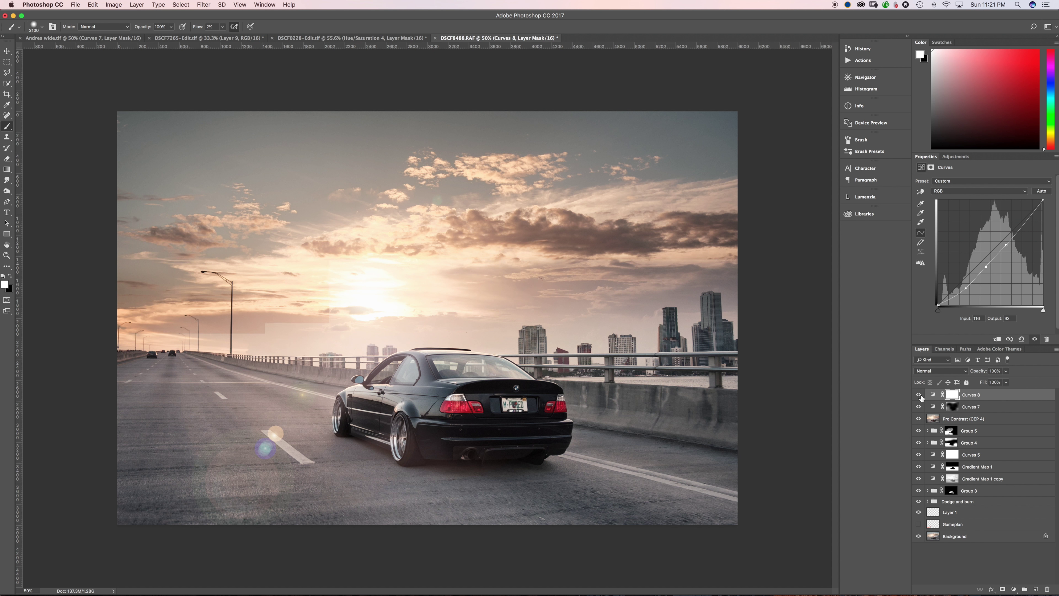
pyautogui.click(920, 395)
pyautogui.click(919, 395)
# Try the Alpha 6 selection, and build a dark-tone selection from the Alpha 7 and Alpha 8 channels.
pyautogui.click(951, 395)
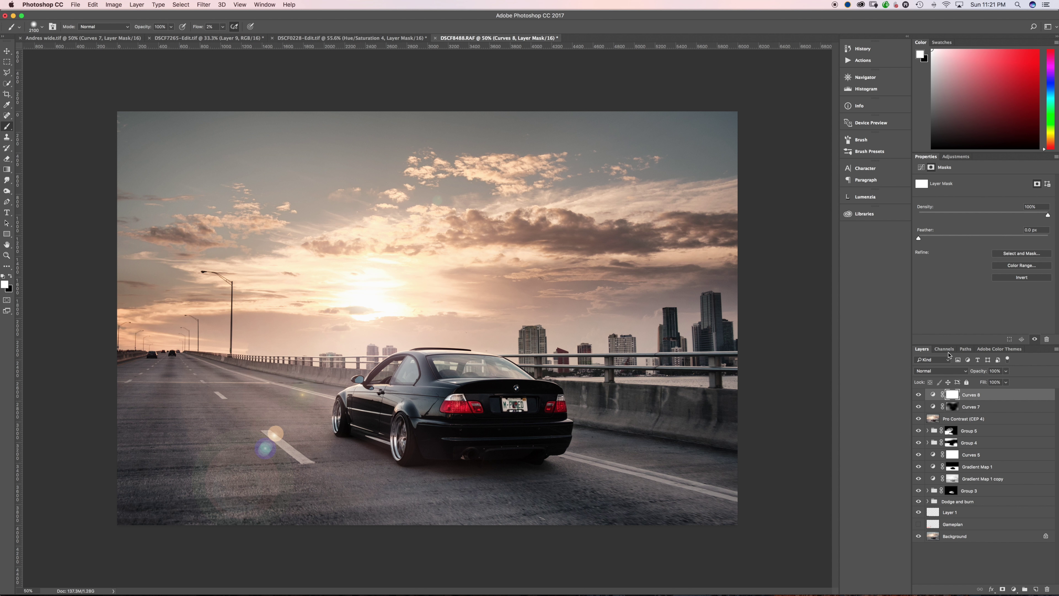
pyautogui.click(944, 349)
pyautogui.keyDown('super'); pyautogui.click(934, 455); pyautogui.keyUp('super')
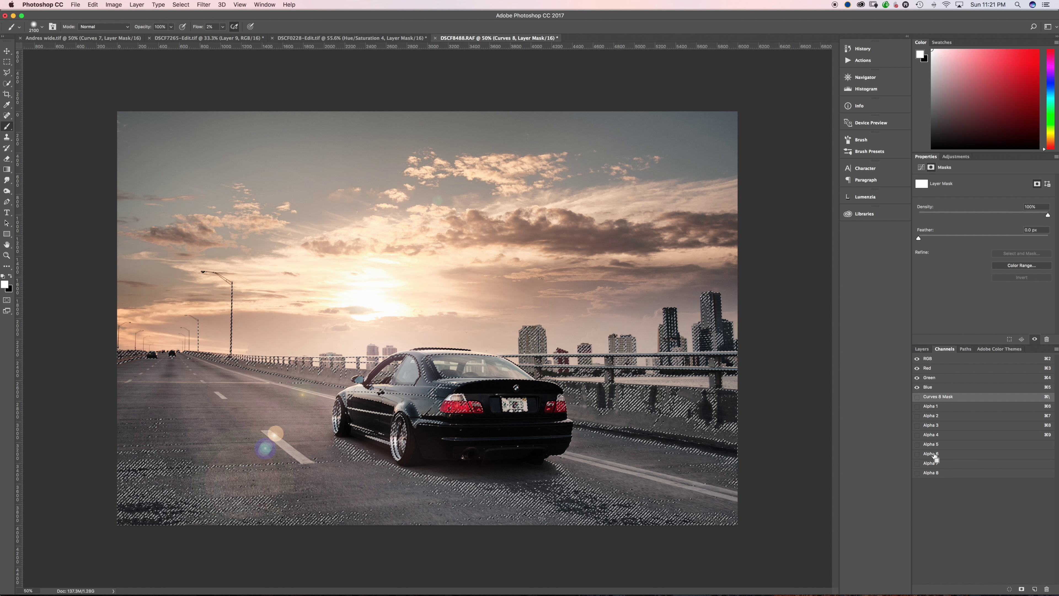
pyautogui.click(923, 349)
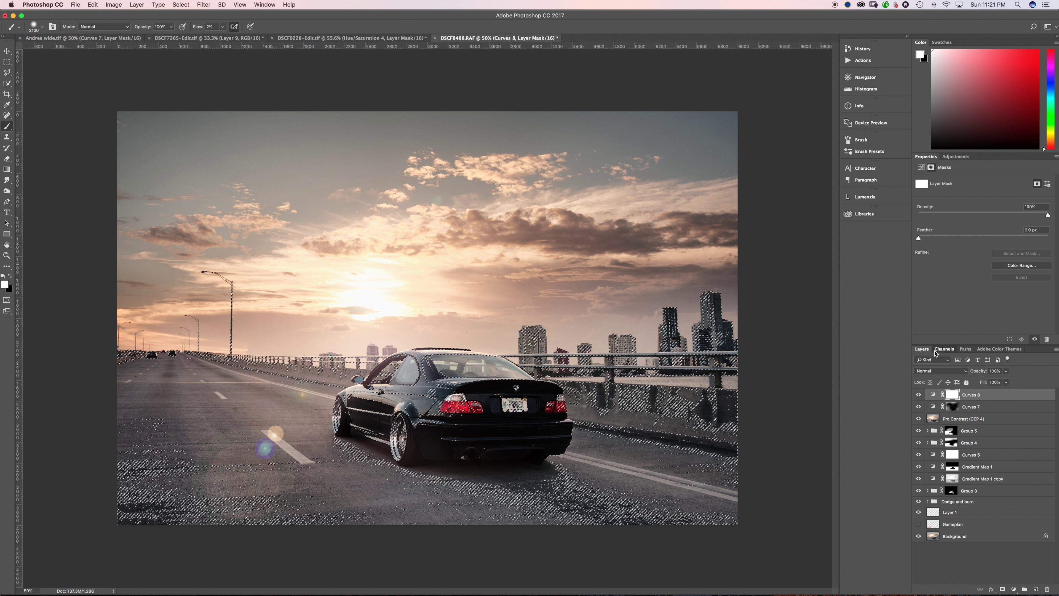
pyautogui.click(945, 349)
pyautogui.keyDown('super'); pyautogui.click(934, 463); pyautogui.keyUp('super')
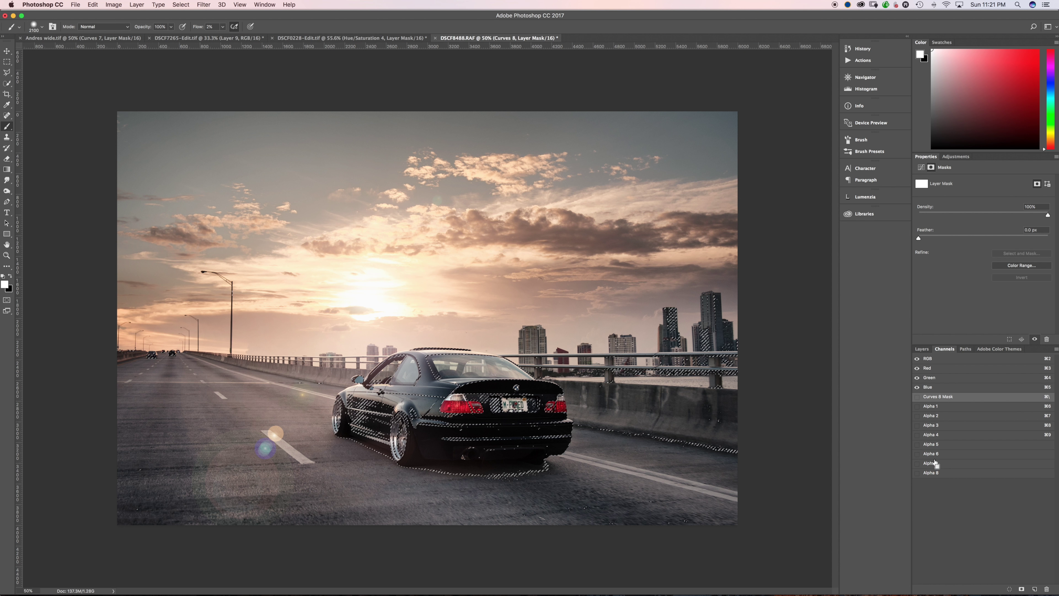
pyautogui.keyDown('super'); pyautogui.click(937, 474); pyautogui.keyUp('super')
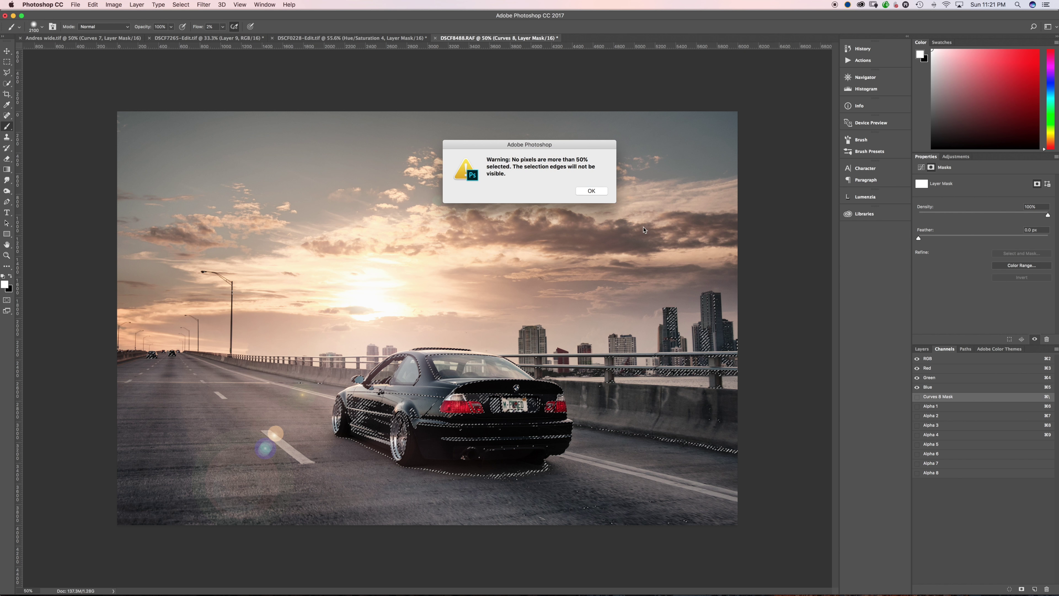
pyautogui.click(588, 191)
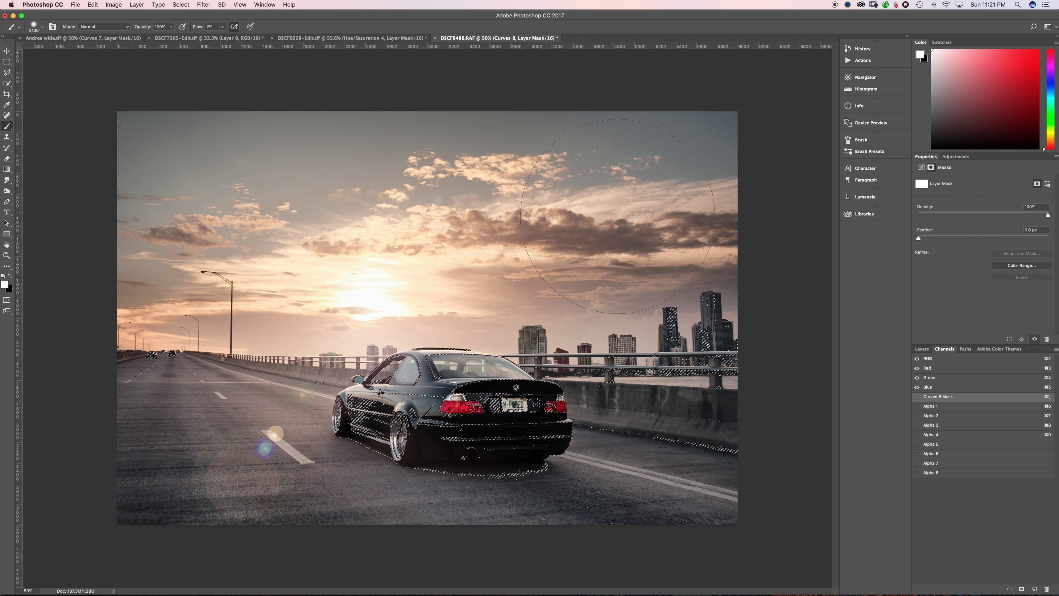
# Replace the white mask on the Curves 8 layer with one made from the active selection, and check the layer's effect.
pyautogui.click(922, 350)
pyautogui.click(951, 395)
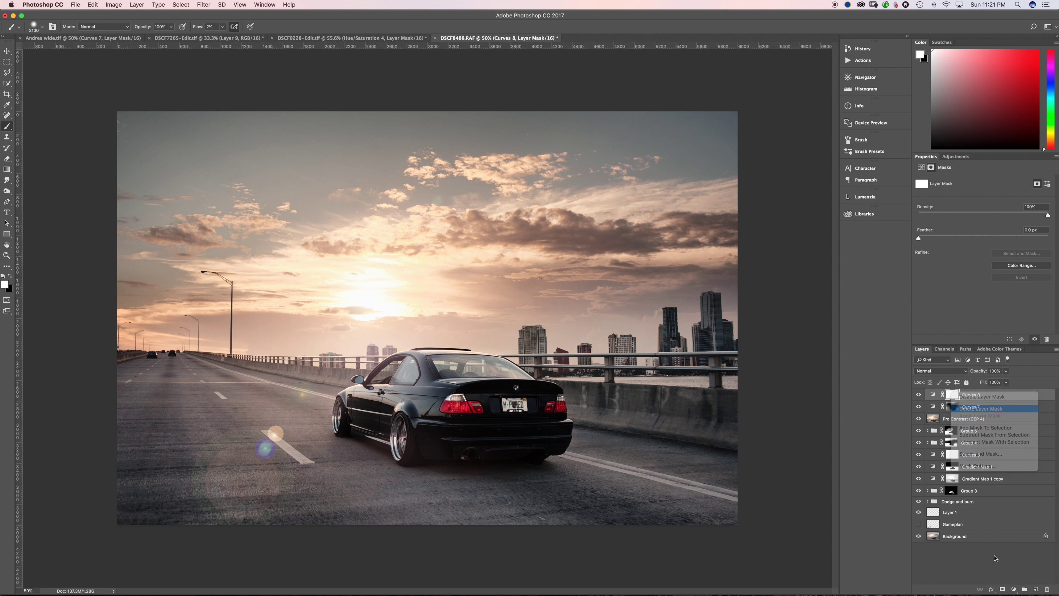
pyautogui.press('BackSpace')
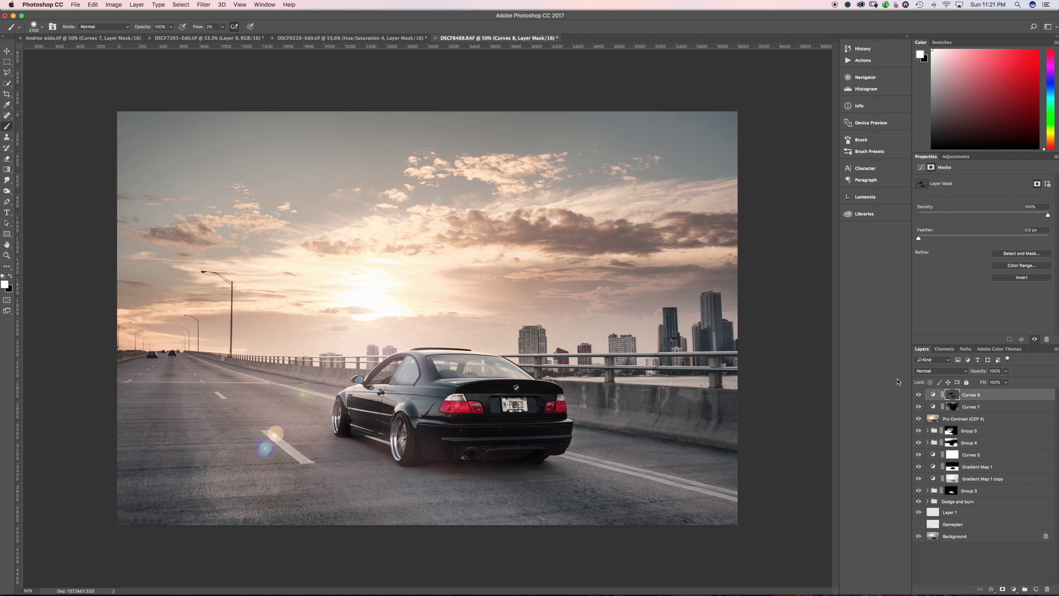
pyautogui.click(920, 396)
pyautogui.click(920, 395)
# Load a channel selection of the darker tones and paint white through it on the Curves 8 mask with a smaller brush at 10% flow.
pyautogui.click(941, 350)
pyautogui.keyDown('super'); pyautogui.click(933, 425); pyautogui.keyUp('super')
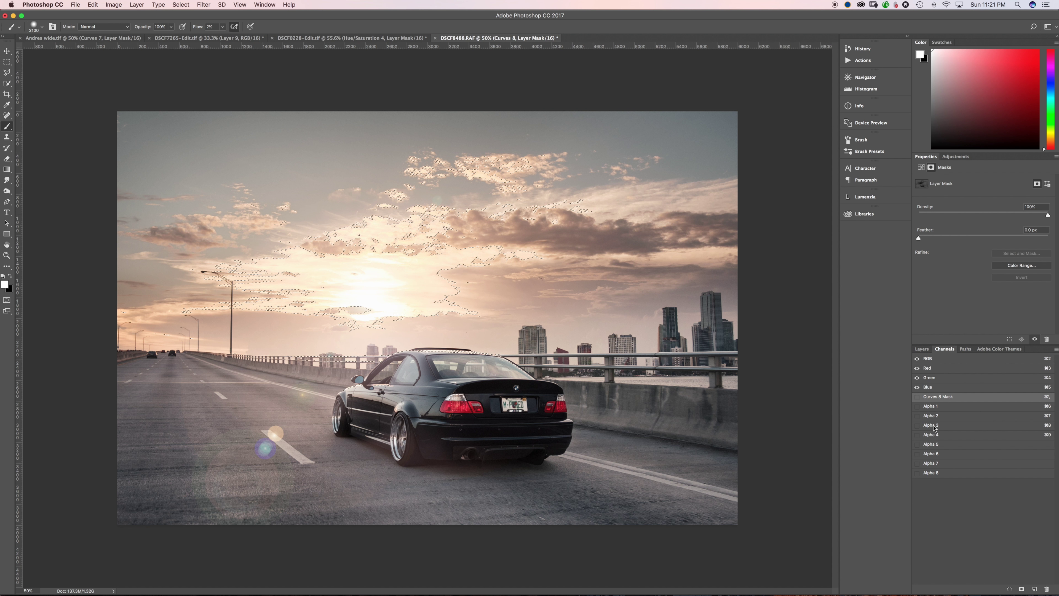
pyautogui.keyDown('super'); pyautogui.click(936, 411); pyautogui.keyUp('super')
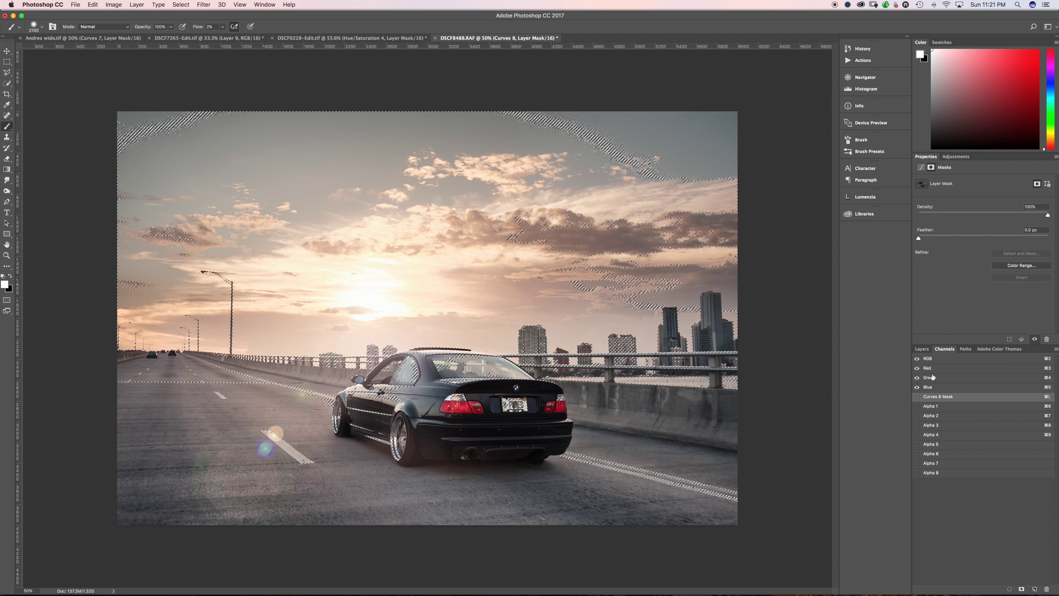
pyautogui.click(922, 349)
pyautogui.click(951, 396)
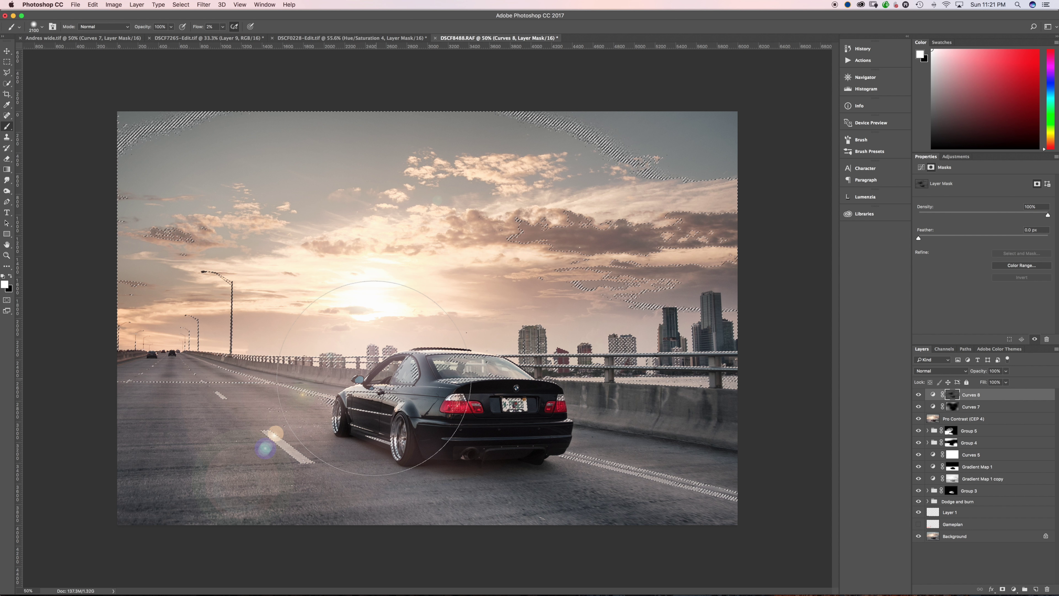
pyautogui.press('[')
pyautogui.press('[')
pyautogui.press('[')
pyautogui.press('[')
pyautogui.hotkey('shift', '1')
pyautogui.press('[')
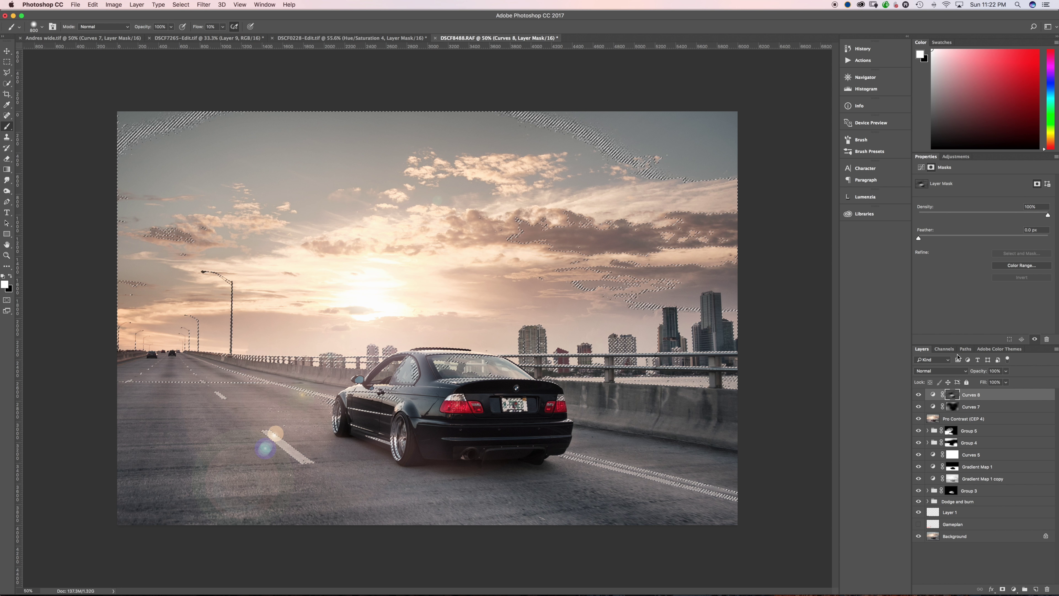
# Try different dark-tone selections from the Alpha 5, Alpha 6 and Alpha 7 channels.
pyautogui.click(945, 349)
pyautogui.keyDown('super'); pyautogui.click(937, 457); pyautogui.keyUp('super')
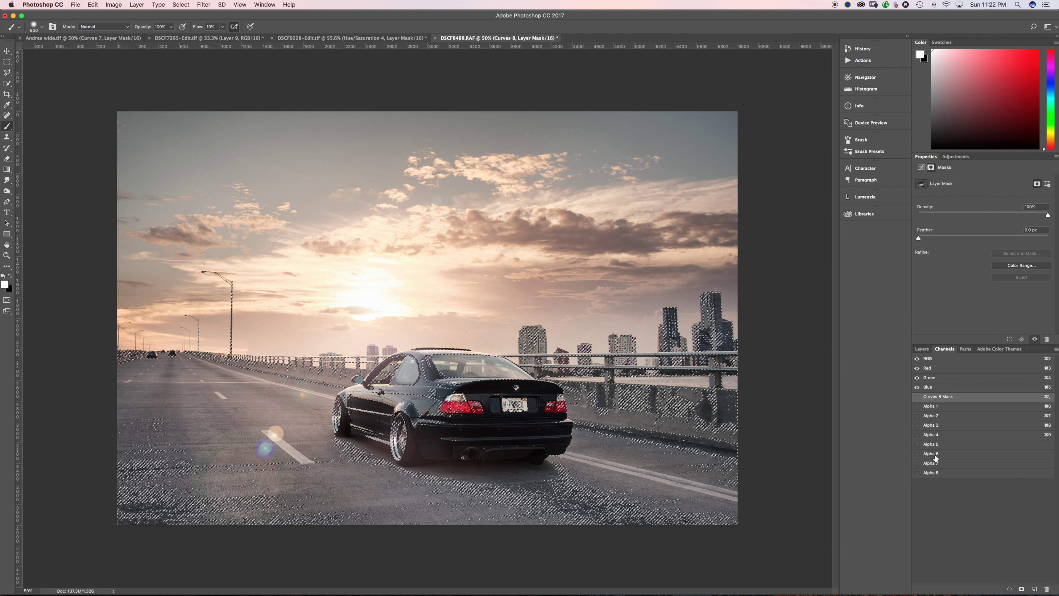
pyautogui.keyDown('super'); pyautogui.click(935, 436); pyautogui.keyUp('super')
pyautogui.keyDown('super'); pyautogui.click(935, 454); pyautogui.keyUp('super')
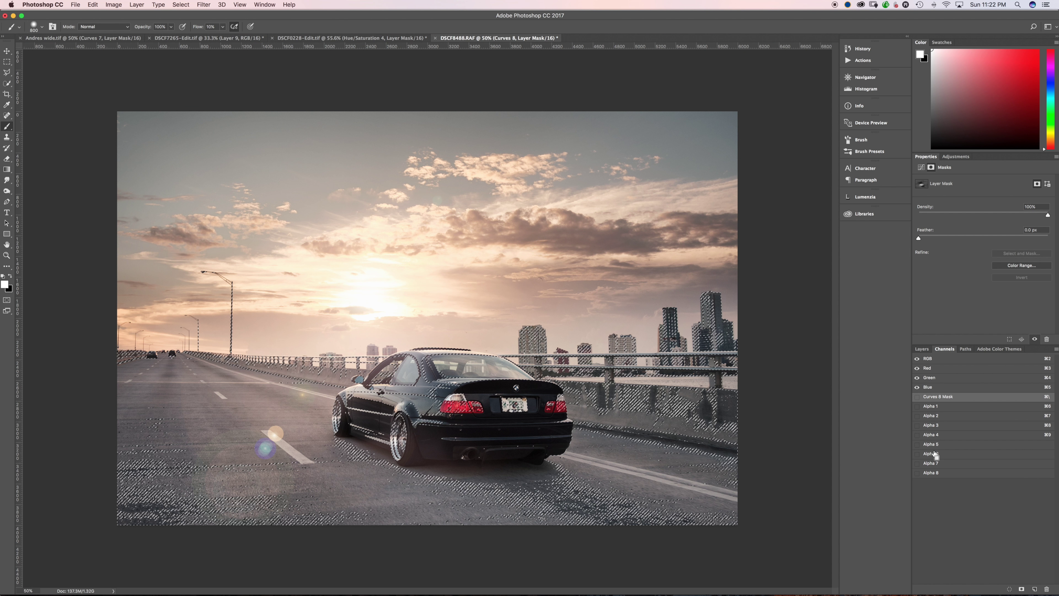
pyautogui.keyDown('super'); pyautogui.click(934, 444); pyautogui.keyUp('super')
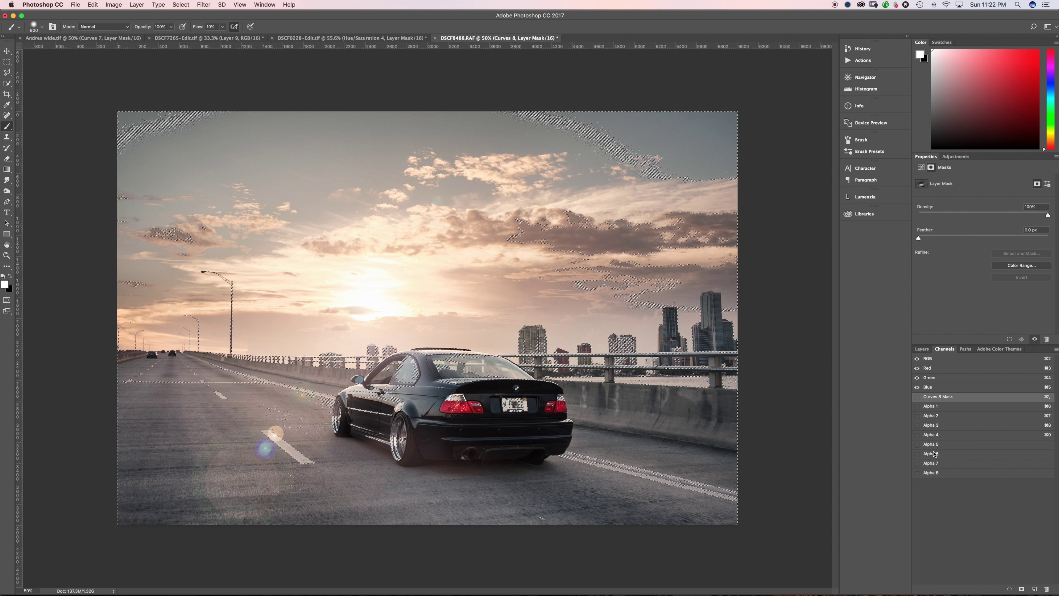
pyautogui.keyDown('super'); pyautogui.click(936, 464); pyautogui.keyUp('super')
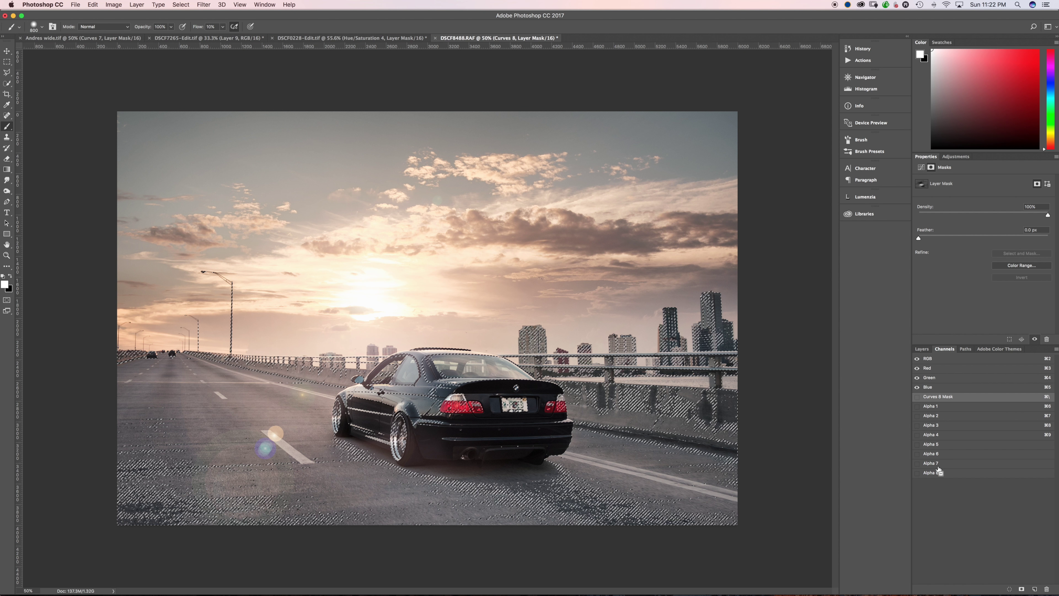
pyautogui.keyDown('super'); pyautogui.click(936, 464); pyautogui.keyUp('super')
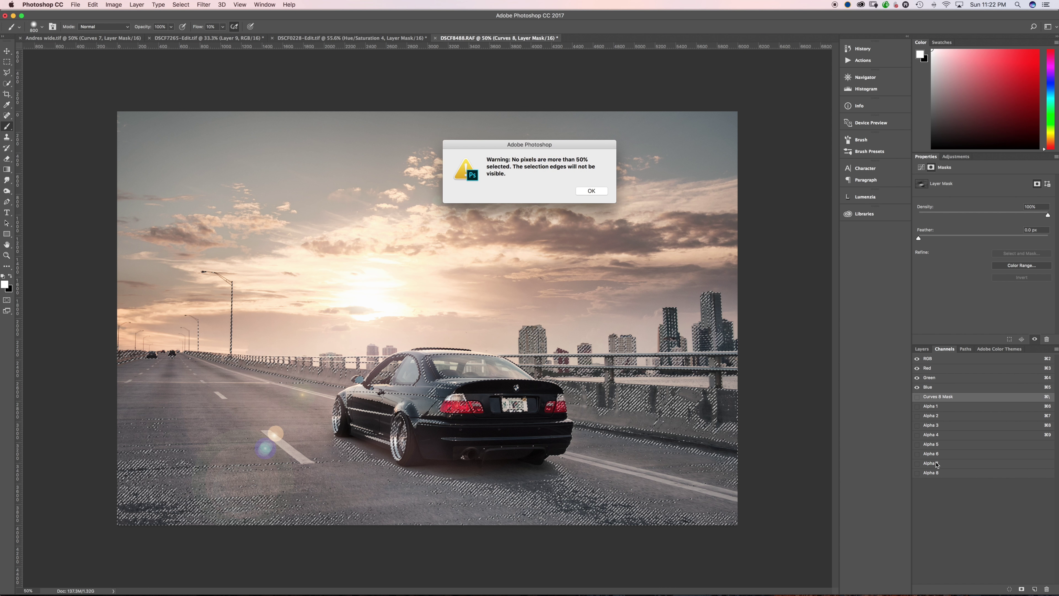
pyautogui.click(591, 192)
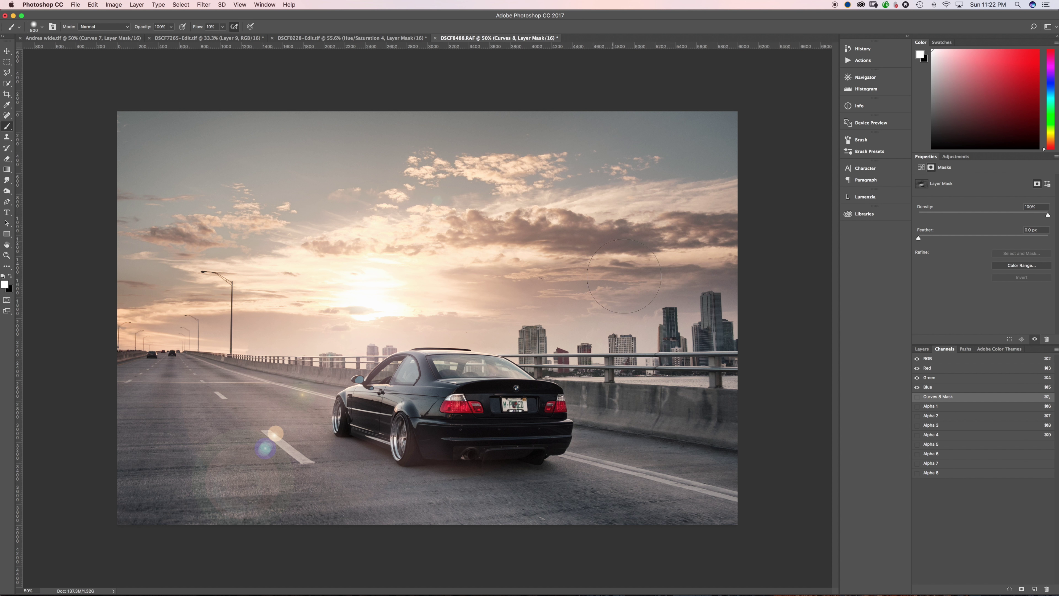
# Subtract Alpha 7 from the Alpha 5 channel selection, brush through it on the Curves 8 mask, and deselect.
pyautogui.keyDown('super'); pyautogui.click(934, 445); pyautogui.keyUp('super')
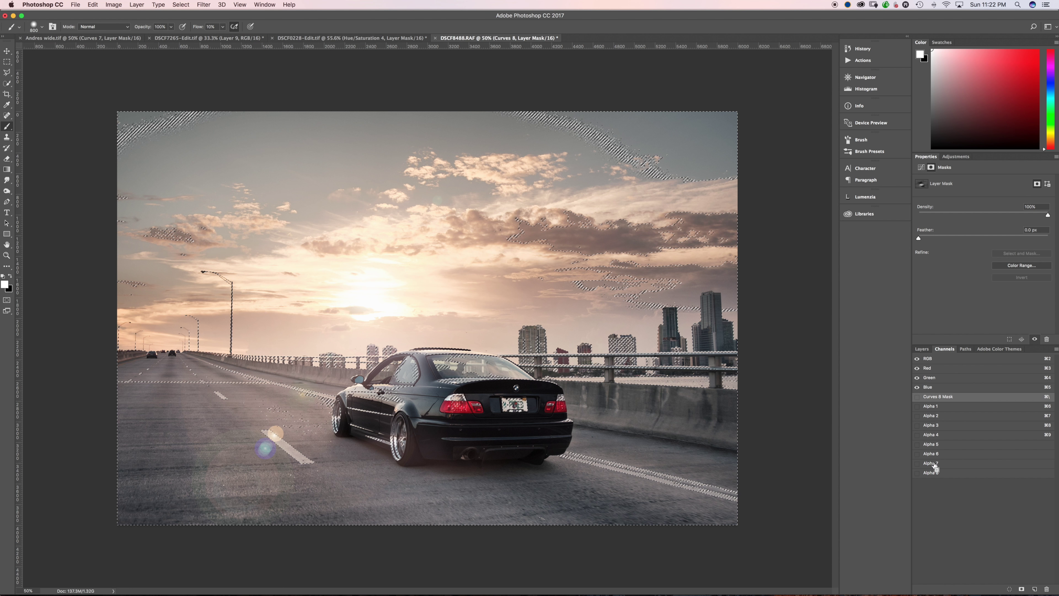
pyautogui.keyDown('super'); pyautogui.click(934, 466); pyautogui.keyUp('super')
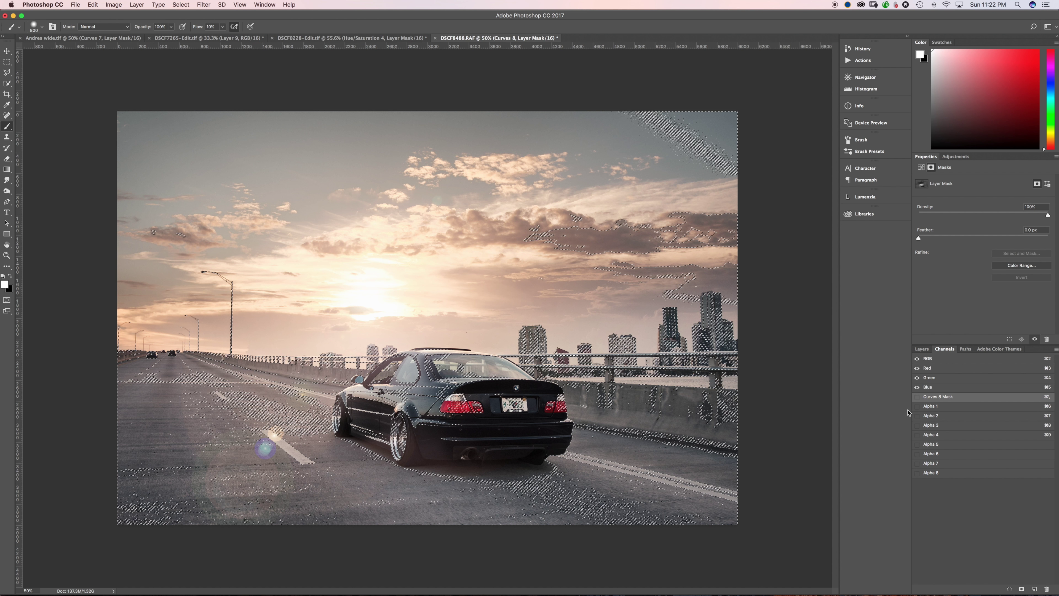
pyautogui.click(922, 349)
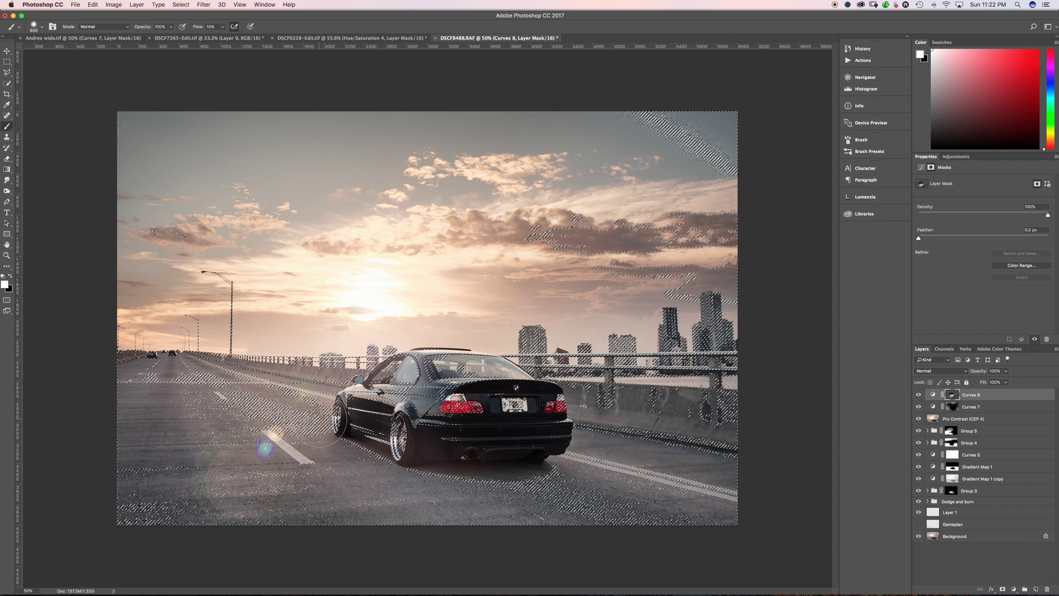
pyautogui.press('super+d')
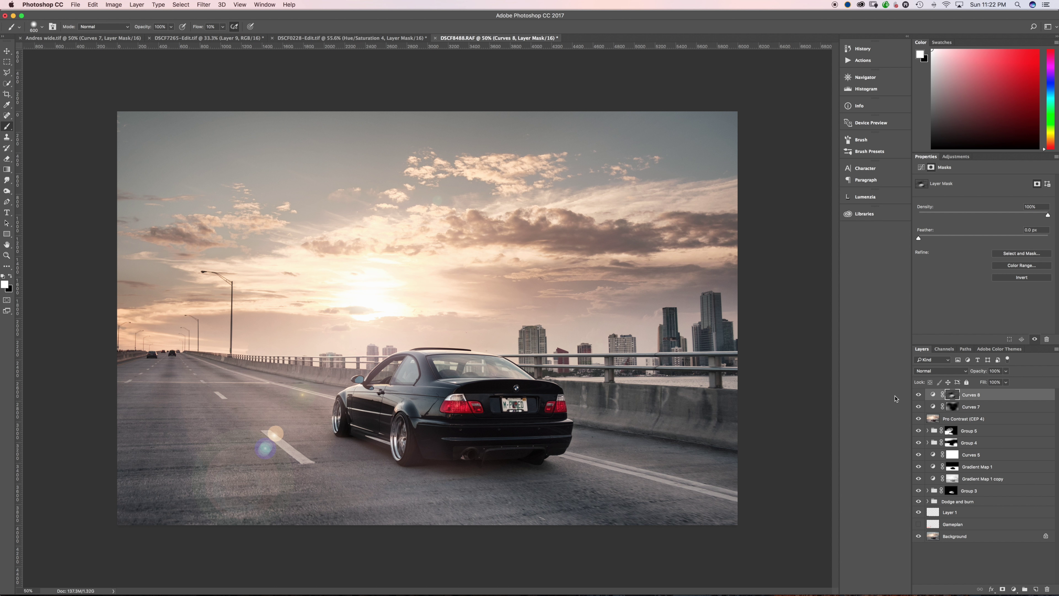
# Toggle the masked Curves 8 layer off and on to judge its darkening of the photo.
pyautogui.click(920, 395)
pyautogui.click(920, 396)
pyautogui.click(919, 396)
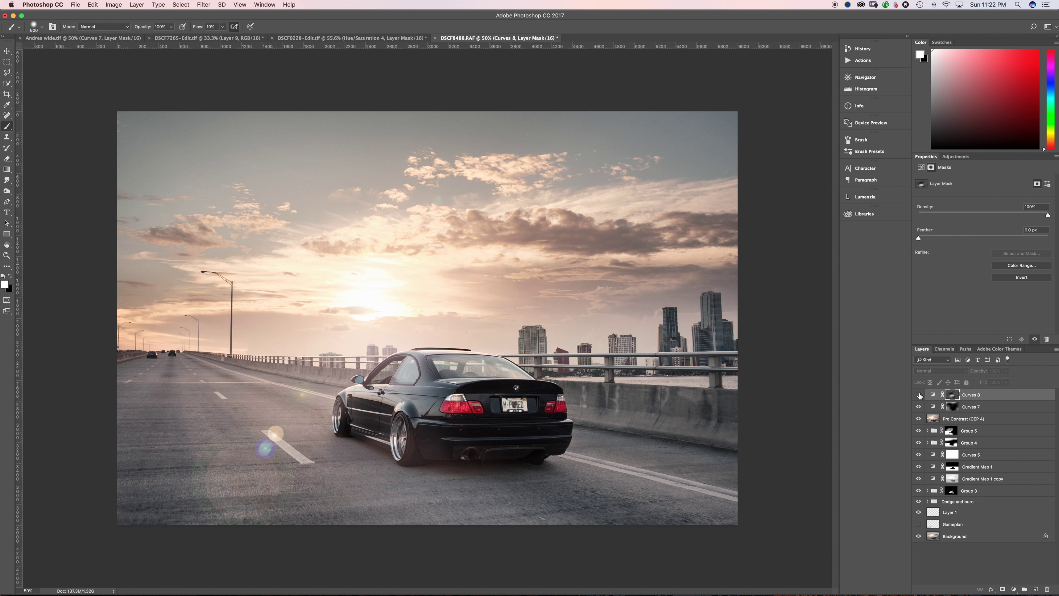
pyautogui.click(920, 395)
pyautogui.click(920, 396)
pyautogui.click(920, 395)
pyautogui.click(920, 395)
pyautogui.click(920, 396)
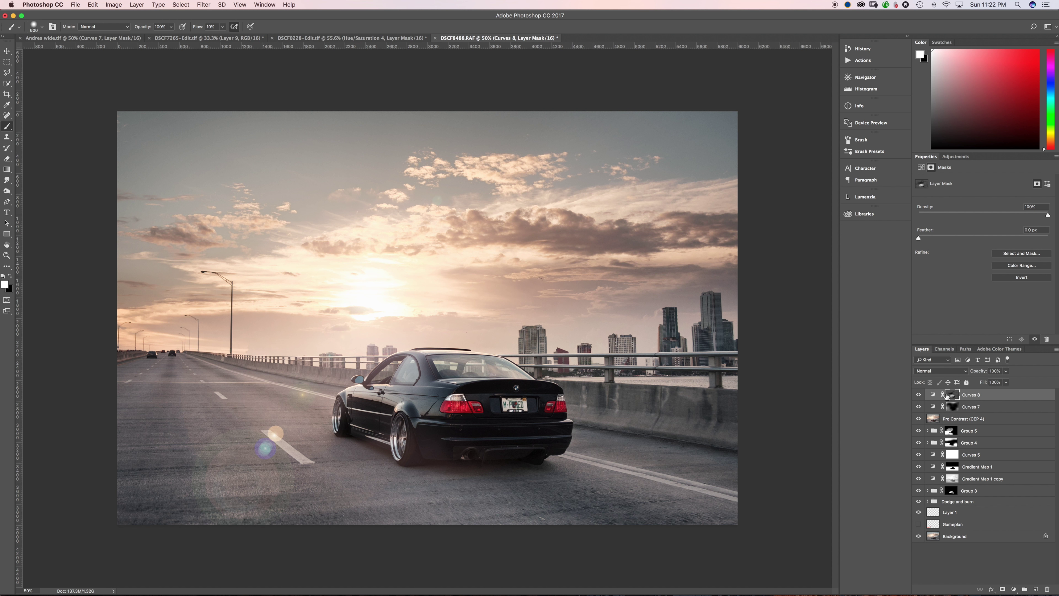
# Put the Curves 8 layer in its own group and add a black mask to the group.
pyautogui.press('super+g')
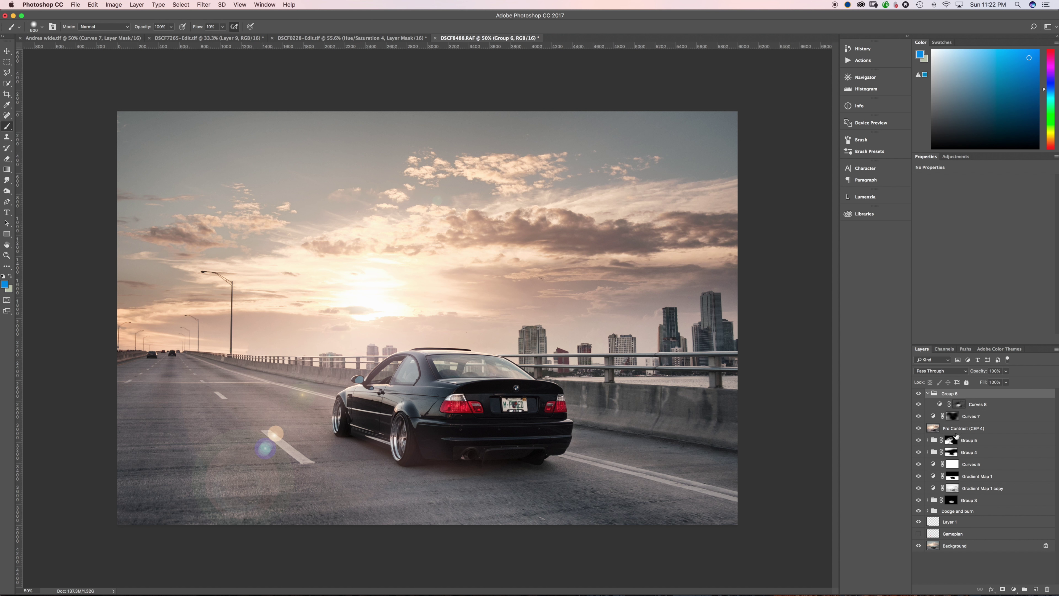
pyautogui.keyDown('alt'); pyautogui.click(1003, 589); pyautogui.keyUp('alt')
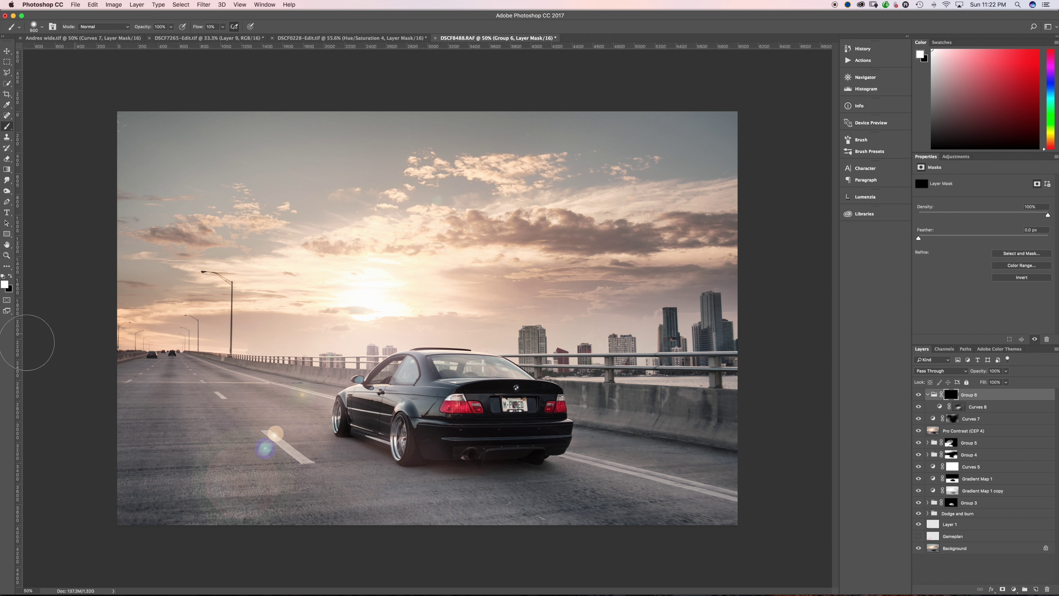
# Paint white over the car and the road at the left on the Group 6 mask at 10% flow, varying the brush size.
pyautogui.press(']')
pyautogui.press(']')
pyautogui.press(']')
pyautogui.press(']')
pyautogui.press(']')
pyautogui.press('[')
pyautogui.press('[')
pyautogui.press('[')
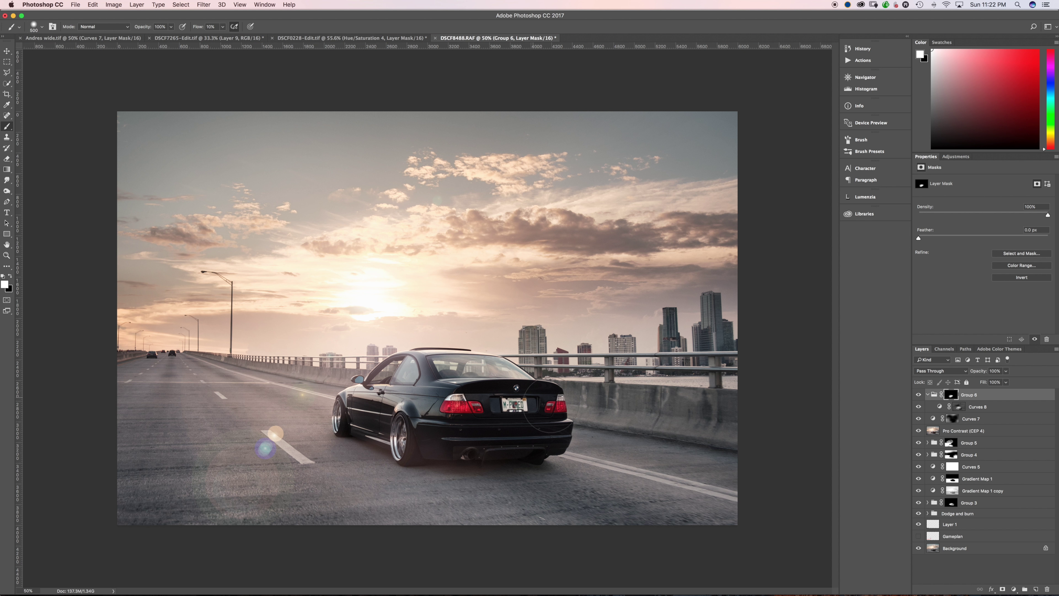
pyautogui.press(']')
pyautogui.press(']')
pyautogui.press(']')
pyautogui.press(']')
pyautogui.press(']')
pyautogui.press(']')
pyautogui.press(']')
pyautogui.press(']')
pyautogui.press(']')
pyautogui.press(']')
pyautogui.press('[')
pyautogui.press('[')
pyautogui.press('[')
pyautogui.press('[')
pyautogui.press('[')
pyautogui.press('[')
pyautogui.press('[')
pyautogui.press('[')
pyautogui.press('[')
pyautogui.press('[')
pyautogui.press('[')
pyautogui.press('[')
# Toggle Group 6 off and on to judge its painted darkening of the car and road.
pyautogui.click(918, 395)
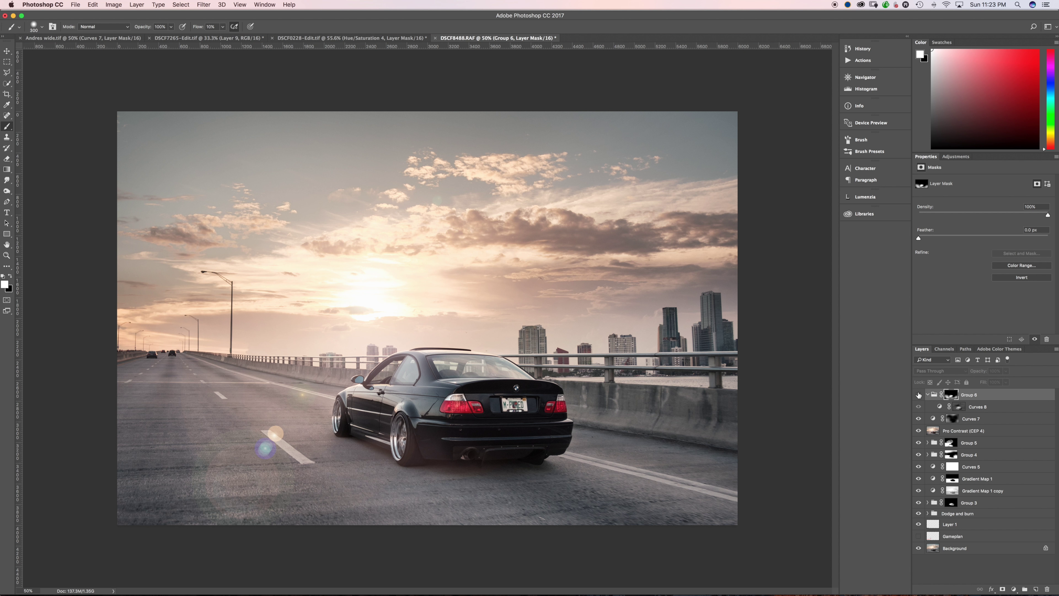
pyautogui.click(919, 395)
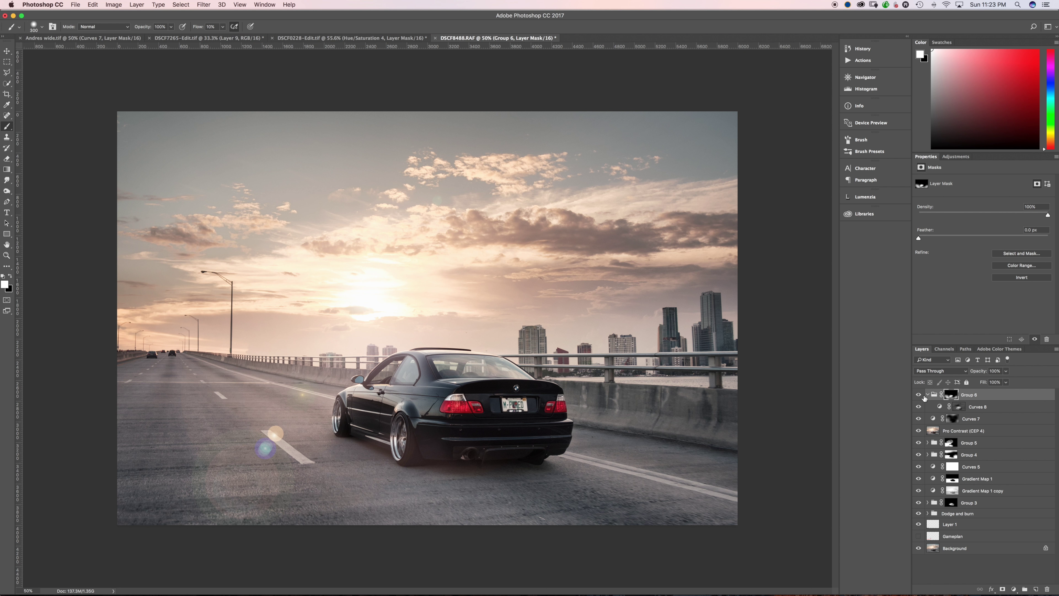
pyautogui.click(919, 395)
pyautogui.click(919, 395)
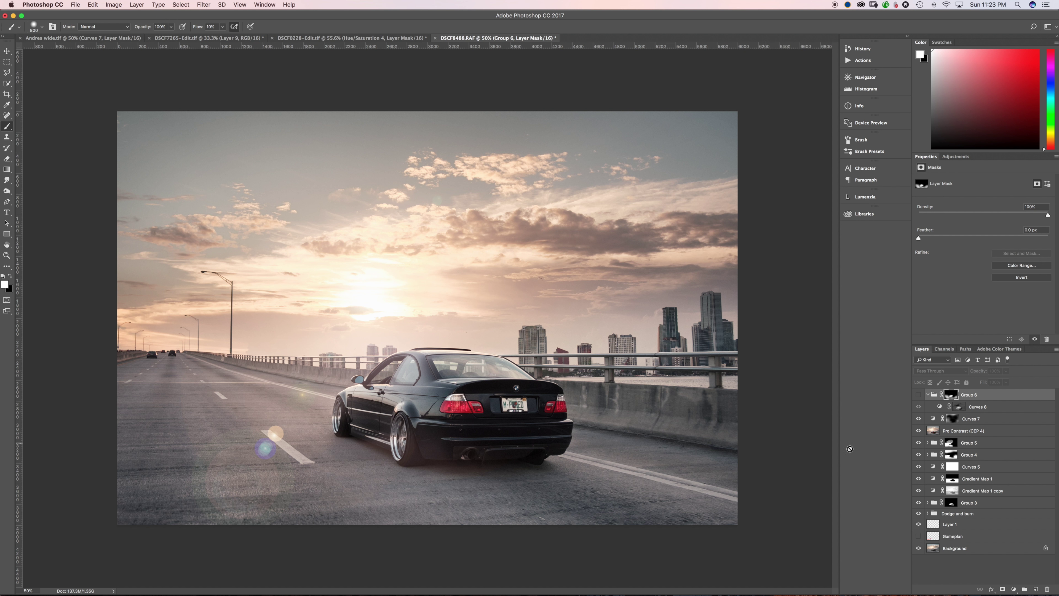
pyautogui.click(919, 395)
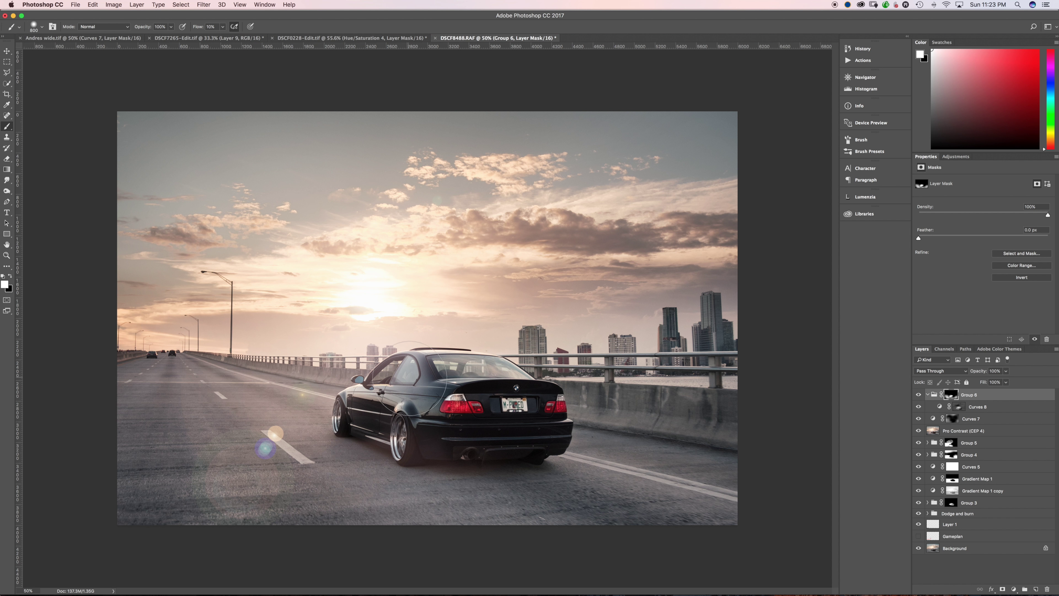
# Paint black on the Group 6 mask around the car to soften the darkening there, varying the brush size.
pyautogui.press('x')
pyautogui.press(']')
pyautogui.press(']')
pyautogui.press(']')
pyautogui.press(']')
pyautogui.press(']')
pyautogui.press(']')
pyautogui.press(']')
pyautogui.press(']')
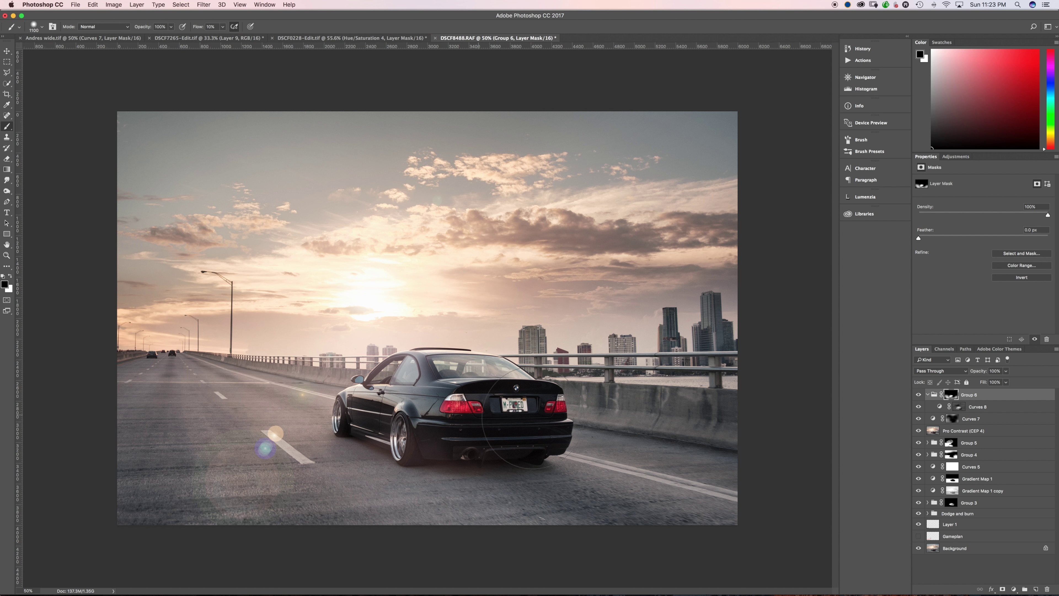
pyautogui.press('[')
pyautogui.press('[')
pyautogui.press('[')
pyautogui.press('[')
pyautogui.moveTo(350, 441); pyautogui.dragTo(393, 442)
pyautogui.press('[')
pyautogui.press('[')
pyautogui.press('[')
pyautogui.press('[')
pyautogui.press('[')
# Compare the original Background layer with the full edit by hiding and restoring all other layers.
pyautogui.moveTo(703, 585)
pyautogui.keyDown('alt'); pyautogui.click(919, 549); pyautogui.keyUp('alt')
pyautogui.keyDown('alt'); pyautogui.click(919, 549); pyautogui.keyUp('alt')
pyautogui.keyDown('alt'); pyautogui.click(919, 550); pyautogui.keyUp('alt')
pyautogui.keyDown('alt'); pyautogui.click(919, 550); pyautogui.keyUp('alt')
# Add a blue (#1683e9) Solid Color fill layer and move it out of Group 6 to the top of the stack.
pyautogui.click(1014, 589)
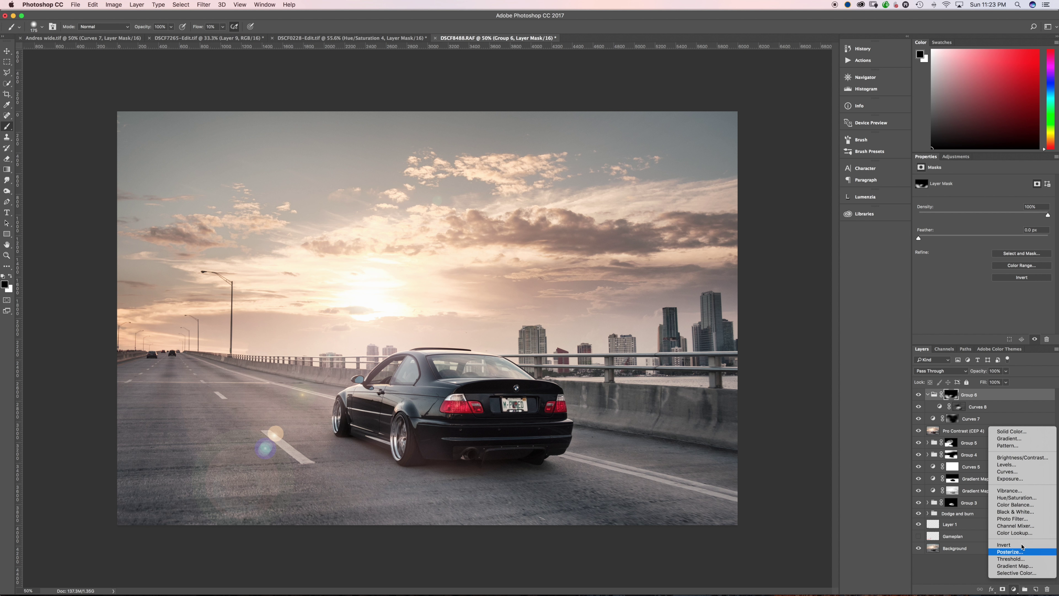
pyautogui.click(1013, 431)
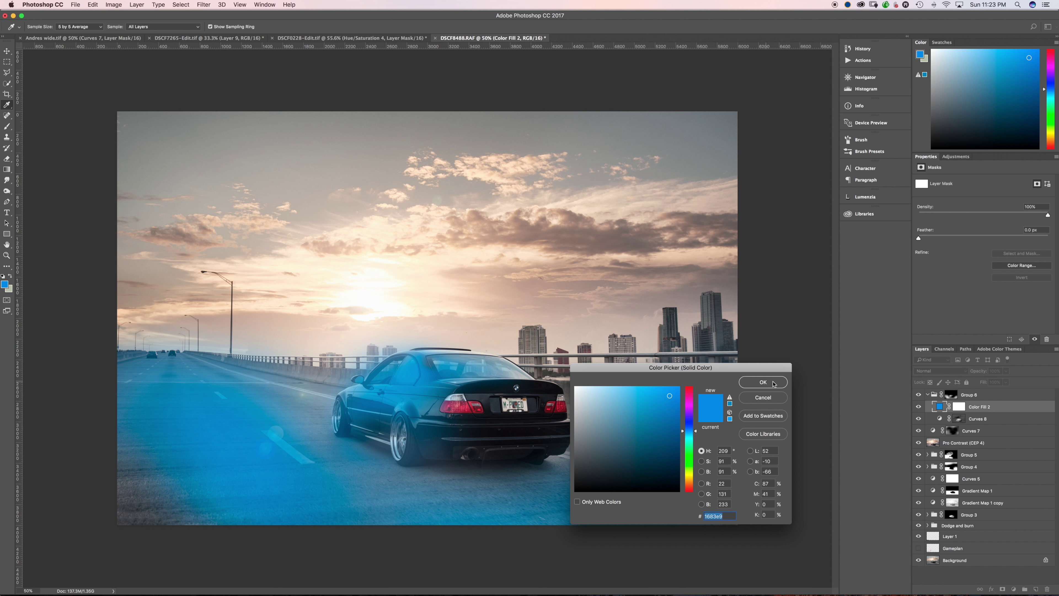
pyautogui.click(770, 385)
pyautogui.moveTo(1001, 403); pyautogui.dragTo(942, 389)
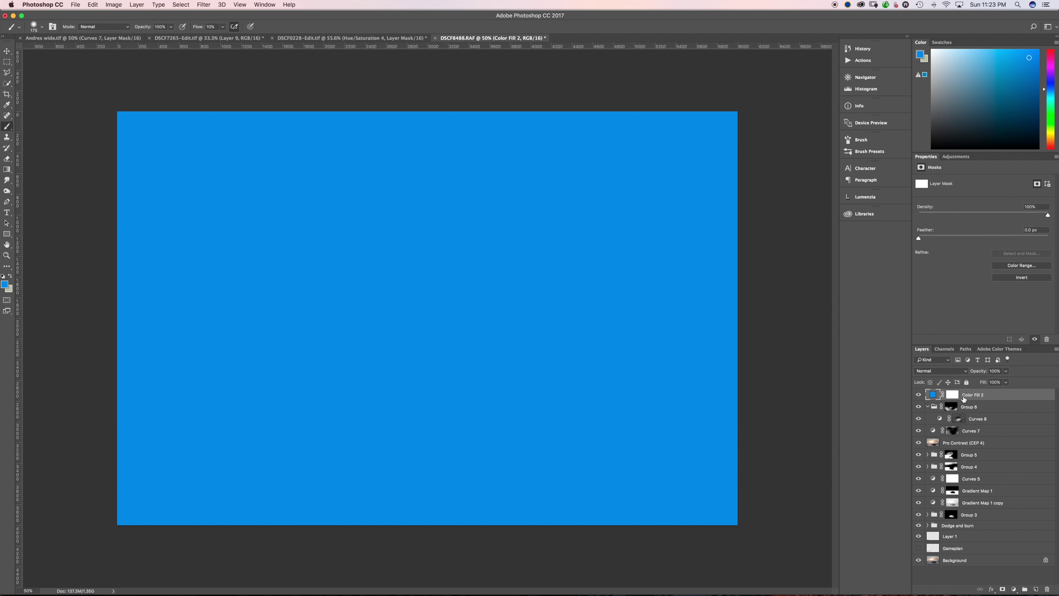
# Recolor the Color Fill 2 layer golden yellow (#cca221) and set its blending mode to Color.
pyautogui.doubleClick(933, 394)
pyautogui.click(690, 479)
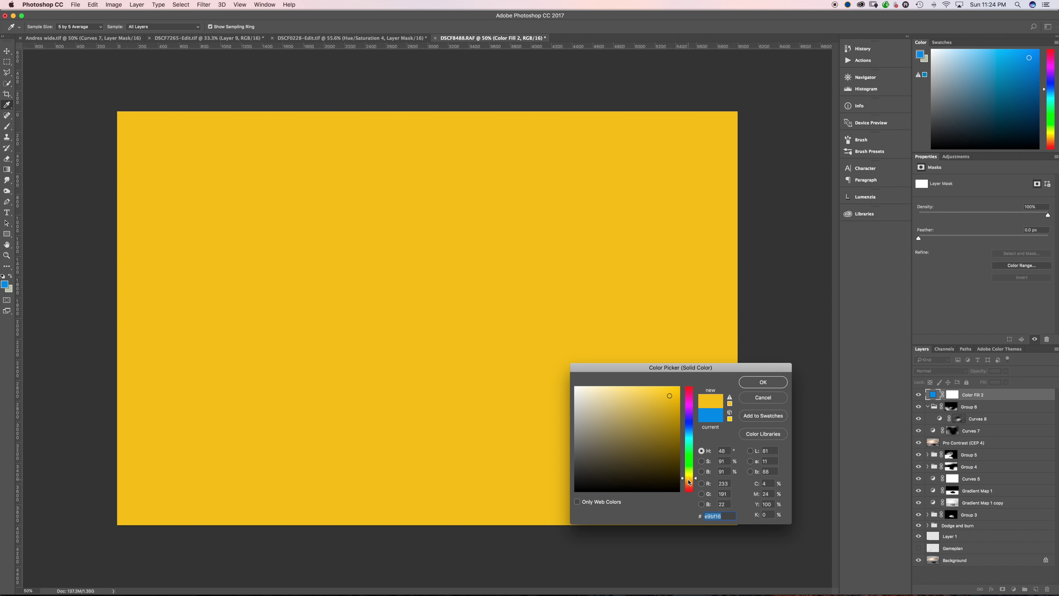
pyautogui.click(646, 411)
pyautogui.click(695, 480)
pyautogui.click(660, 410)
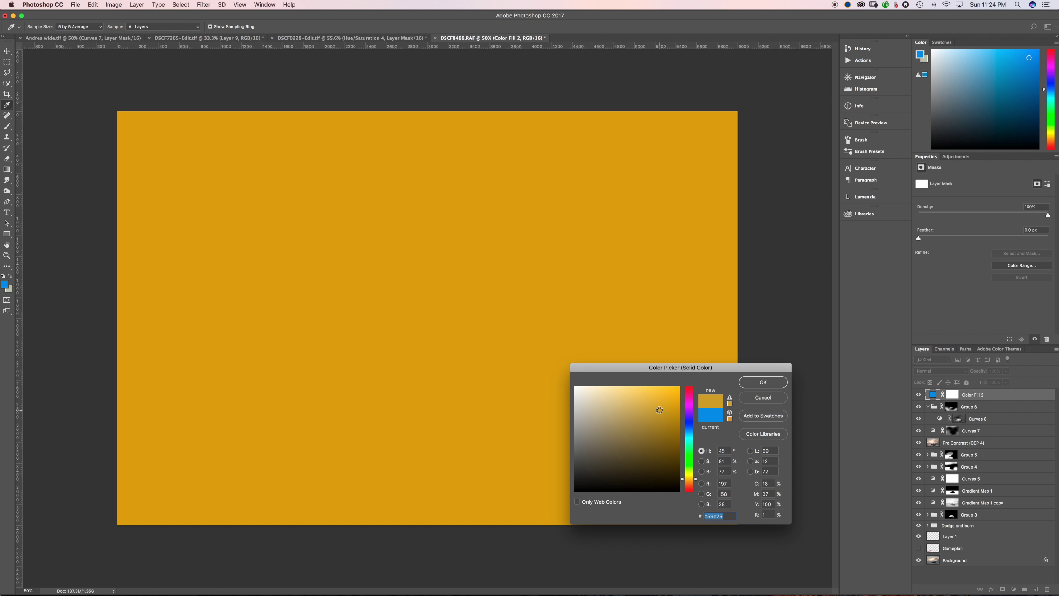
pyautogui.click(664, 400)
pyautogui.click(663, 407)
pyautogui.click(763, 382)
pyautogui.click(930, 371)
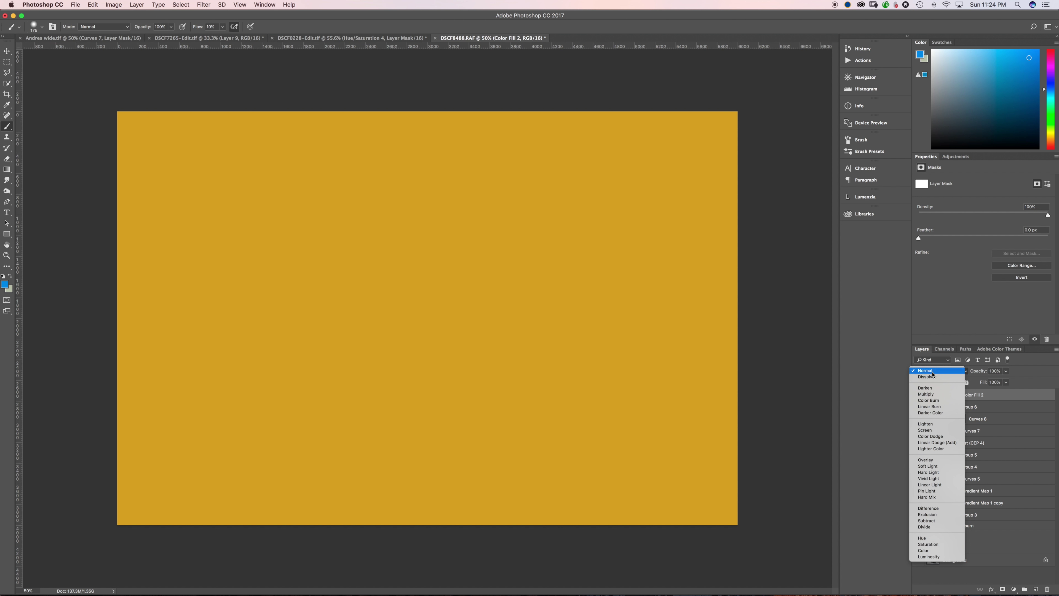
pyautogui.click(936, 551)
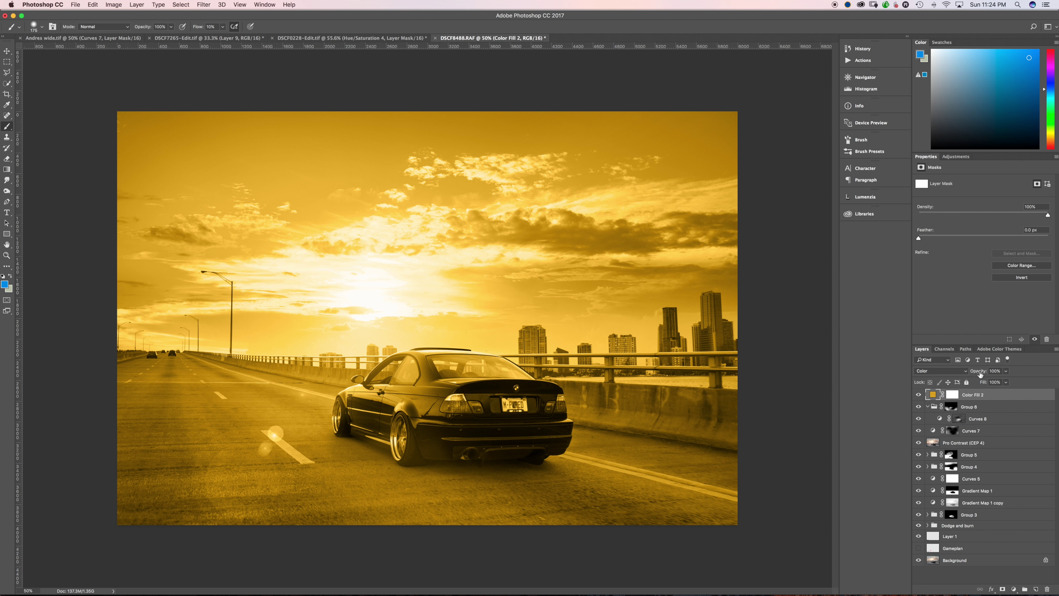
# Change the Color Fill 2 layer's color to a muted orange, #bd8732.
pyautogui.doubleClick(933, 397)
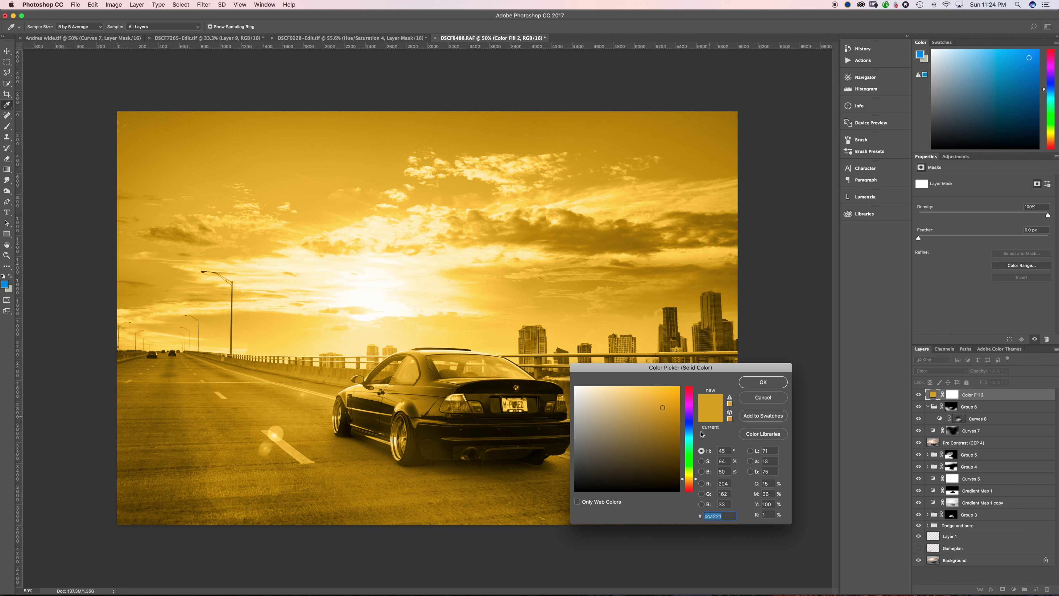
pyautogui.click(691, 484)
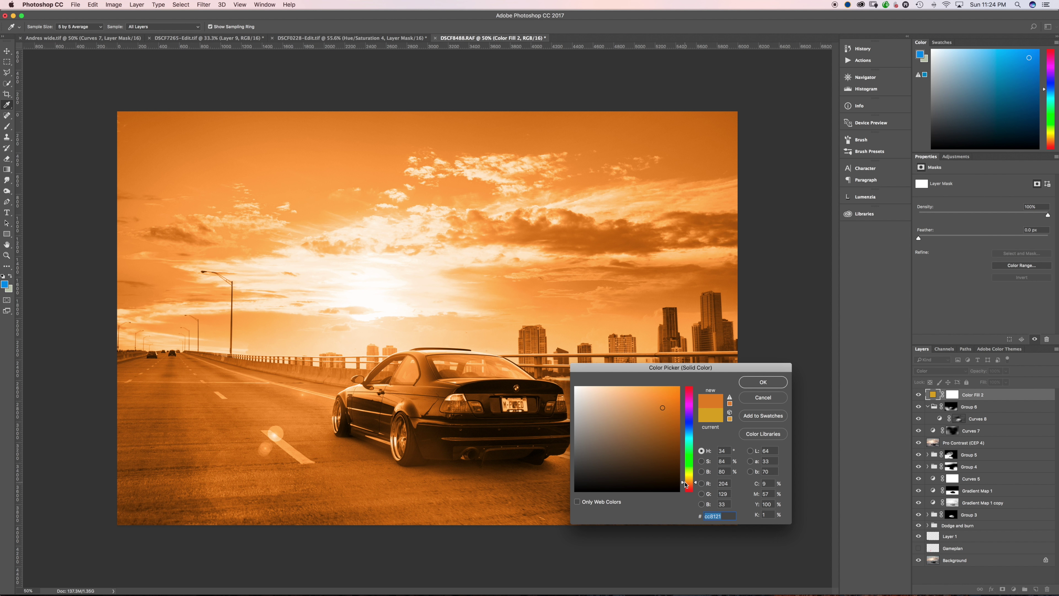
pyautogui.moveTo(686, 484); pyautogui.dragTo(683, 483)
pyautogui.click(652, 414)
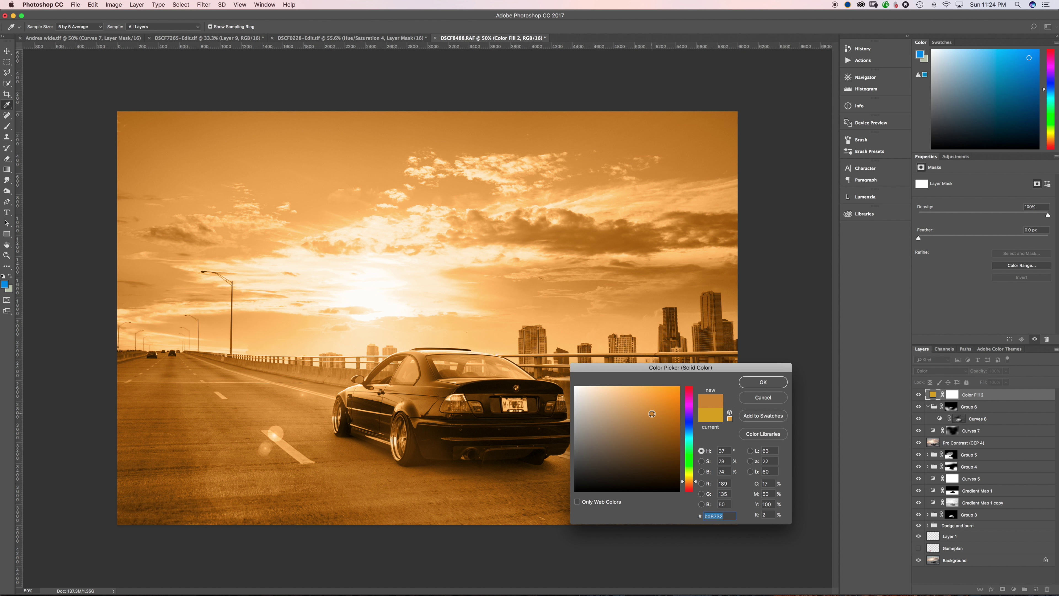
pyautogui.click(747, 385)
# Try lower opacities for the orange Color Fill 2 layer in Color mode, ending at 37%.
pyautogui.moveTo(978, 375); pyautogui.dragTo(936, 373)
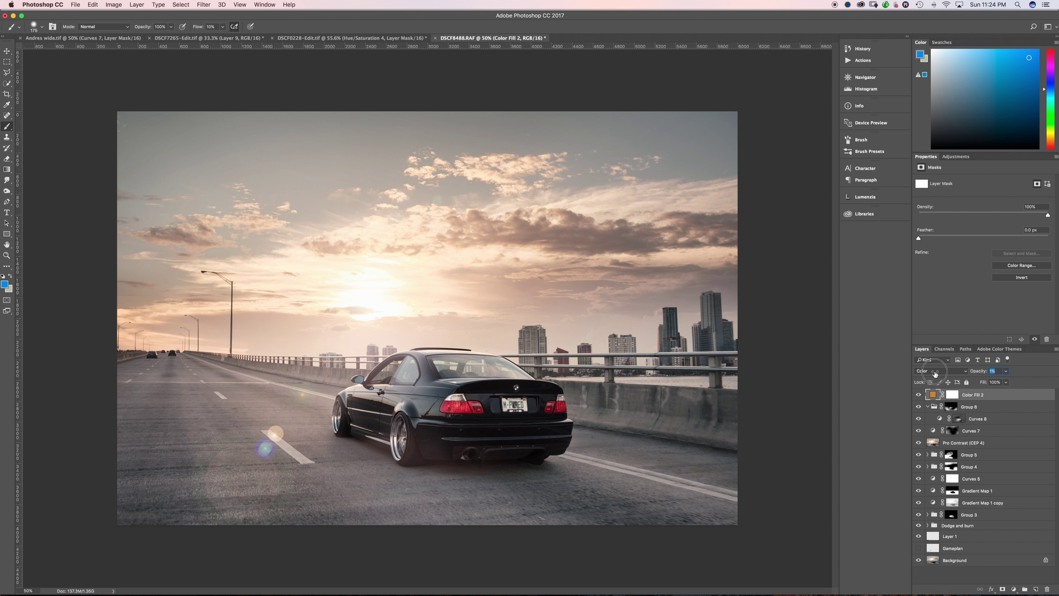
pyautogui.moveTo(936, 374); pyautogui.dragTo(940, 374)
pyautogui.click(918, 395)
pyautogui.moveTo(973, 373); pyautogui.dragTo(983, 373)
# Set the Color Fill 2 layer to Soft Light at 15% opacity, toggling its visibility to judge the tint.
pyautogui.click(940, 371)
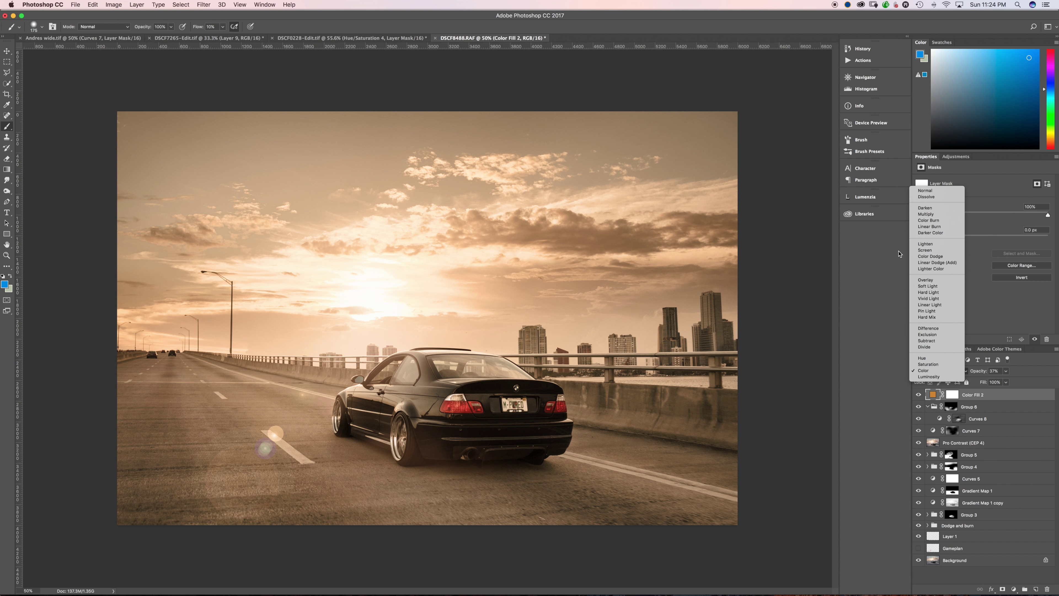
pyautogui.click(941, 286)
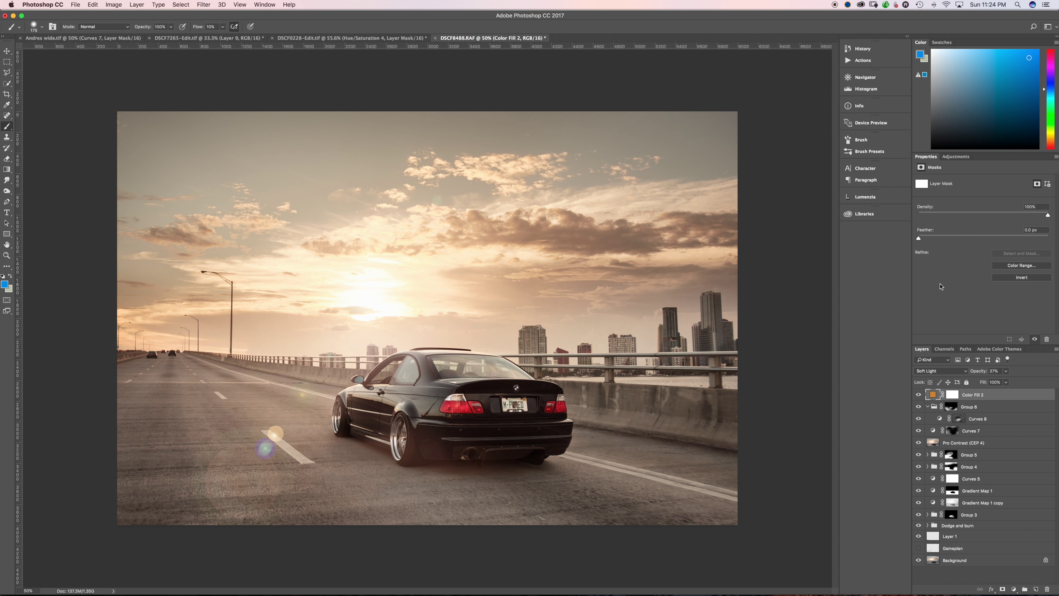
pyautogui.click(917, 394)
pyautogui.moveTo(981, 373); pyautogui.dragTo(973, 372)
pyautogui.click(919, 396)
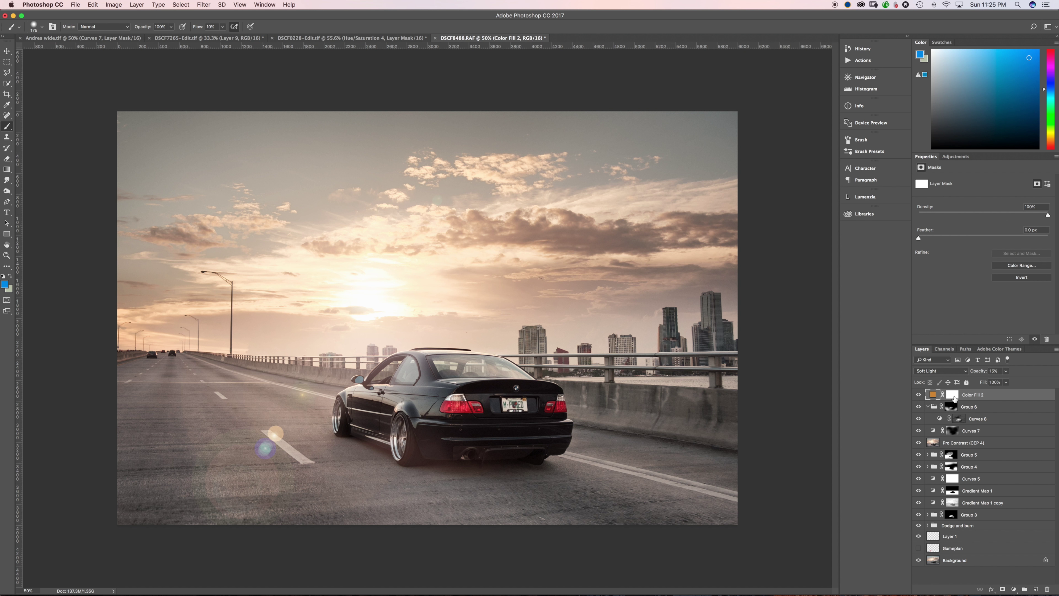
# Stamp all visible layers into a new layer at the top of the stack.
pyautogui.click(421, 297)
pyautogui.click(570, 236)
pyautogui.click(570, 288)
pyautogui.press('alt+shift+super+e')
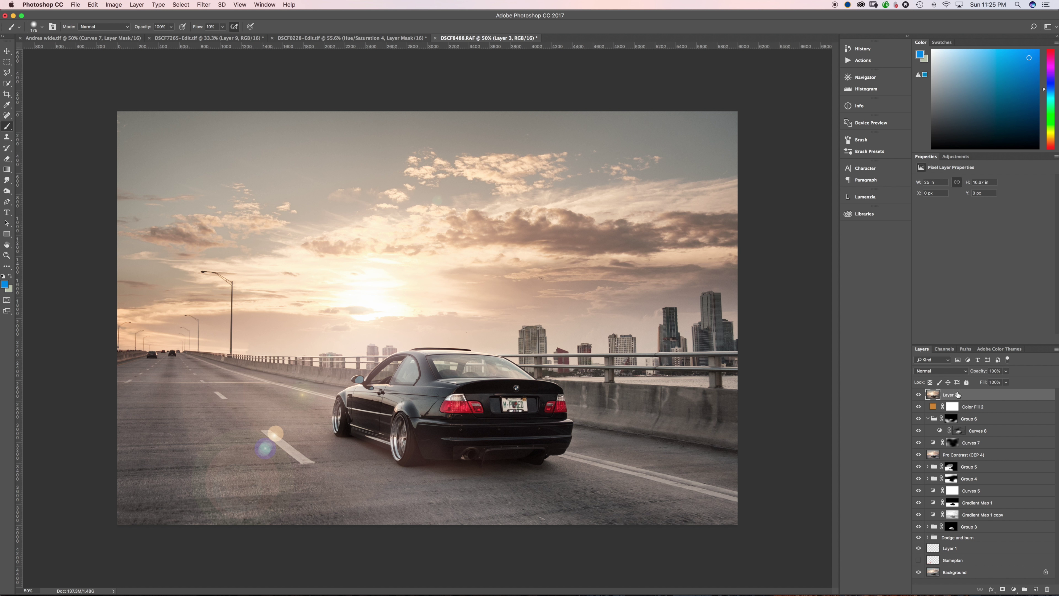
# Apply a High Pass filter with a 2.4-pixel radius to the stamped layer and set its blending mode to Hard Light.
pyautogui.click(203, 5)
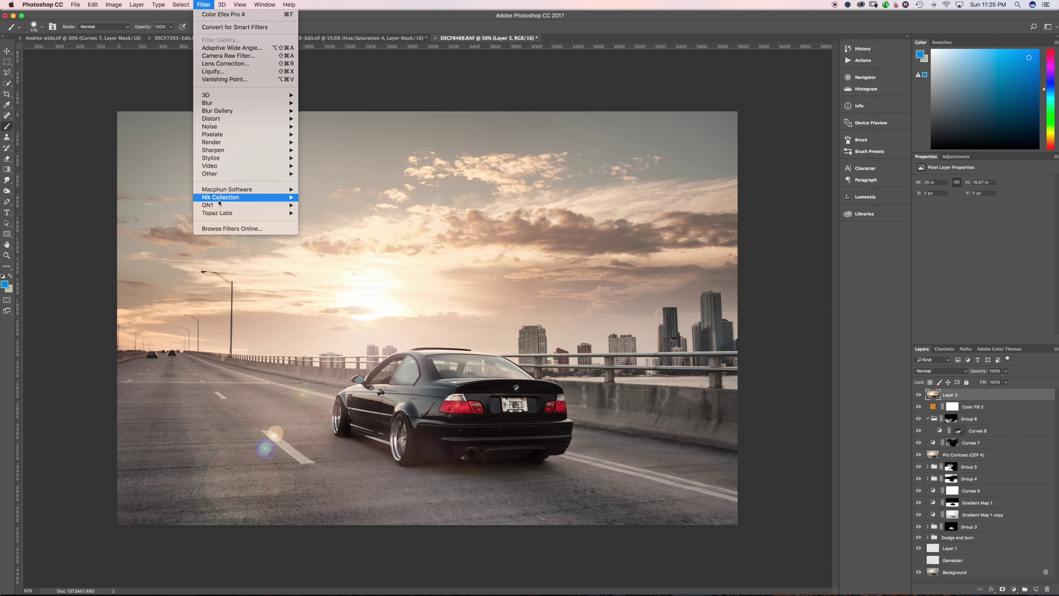
pyautogui.moveTo(284, 173)
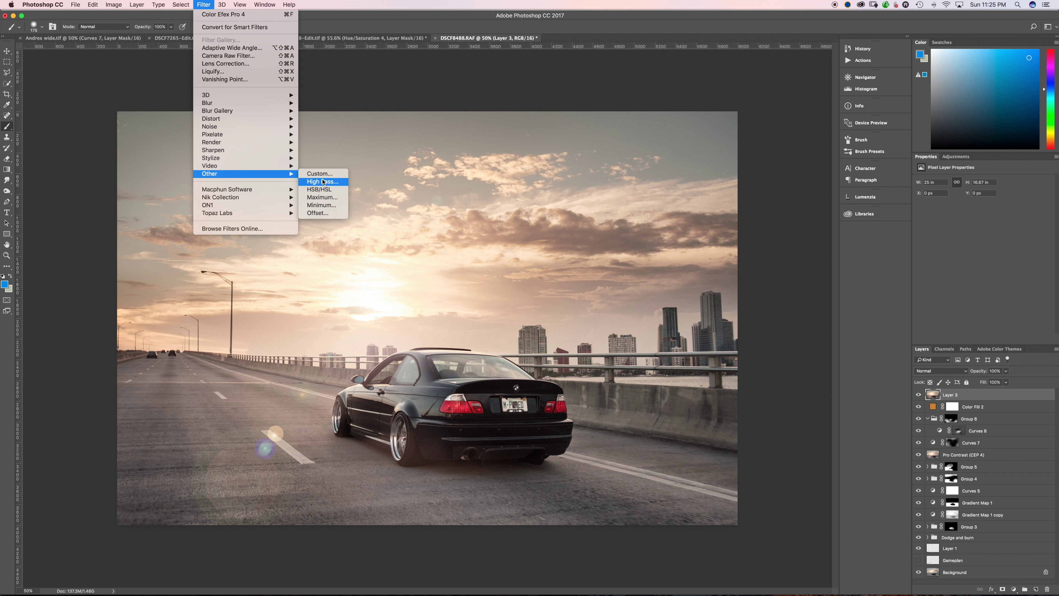
pyautogui.click(323, 182)
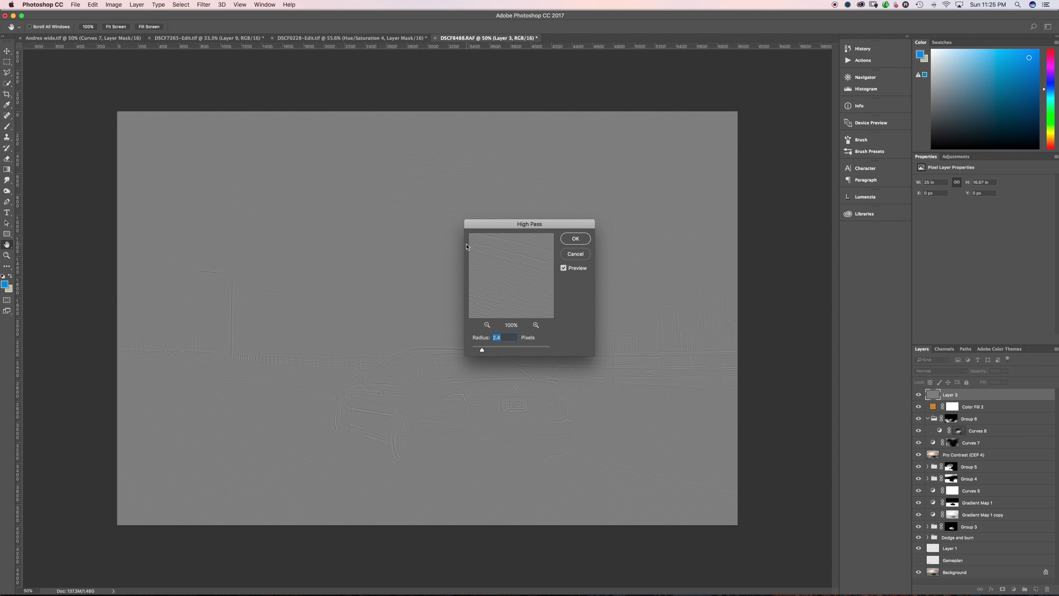
pyautogui.click(575, 239)
pyautogui.press('b')
pyautogui.click(928, 371)
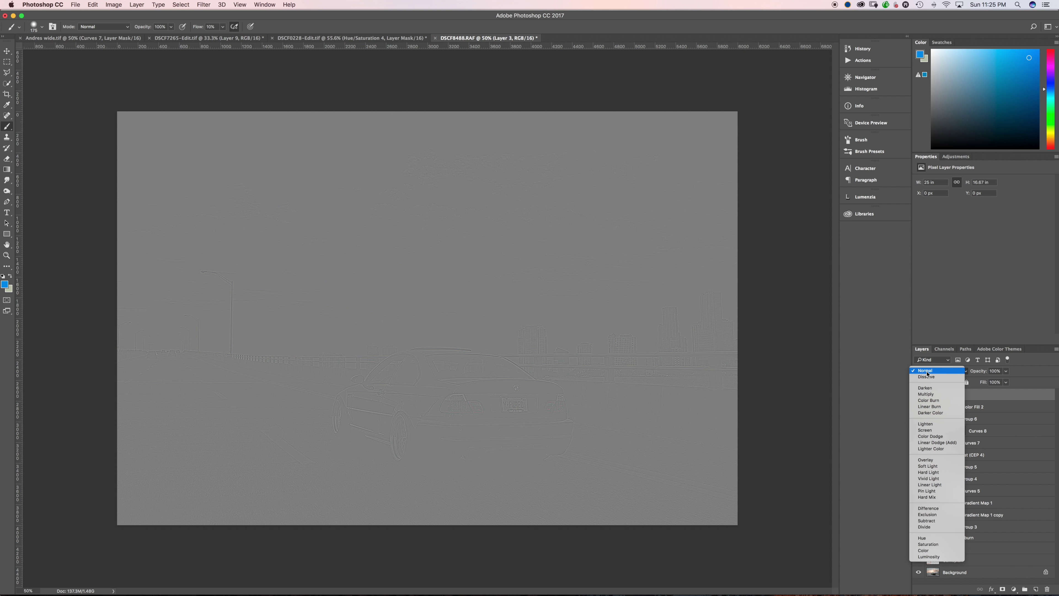
pyautogui.click(928, 472)
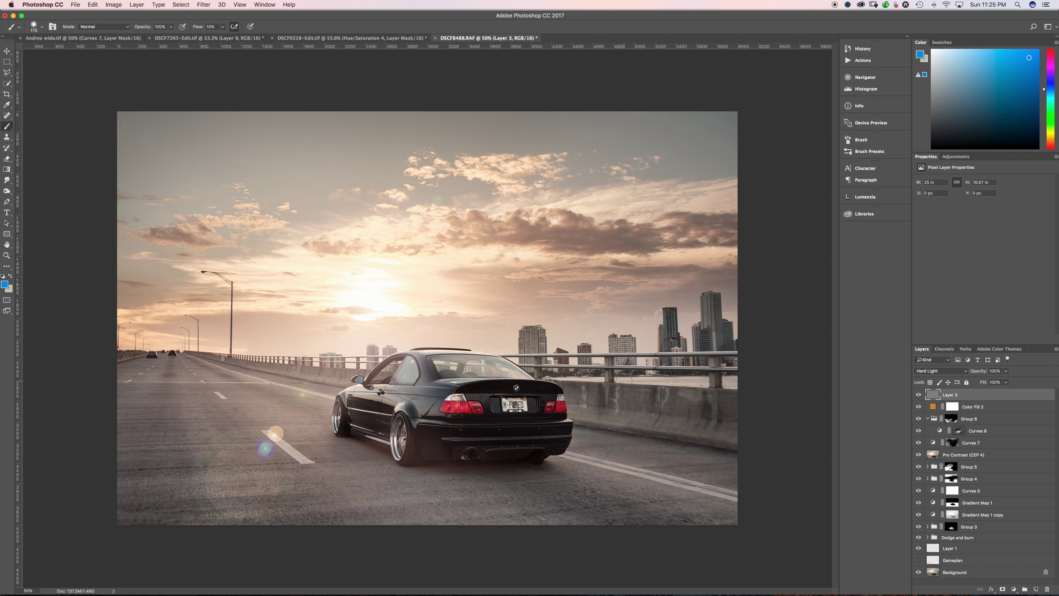
# Check the sharpening on the car up close and add a black mask to the High Pass layer.
pyautogui.press('super+equal')
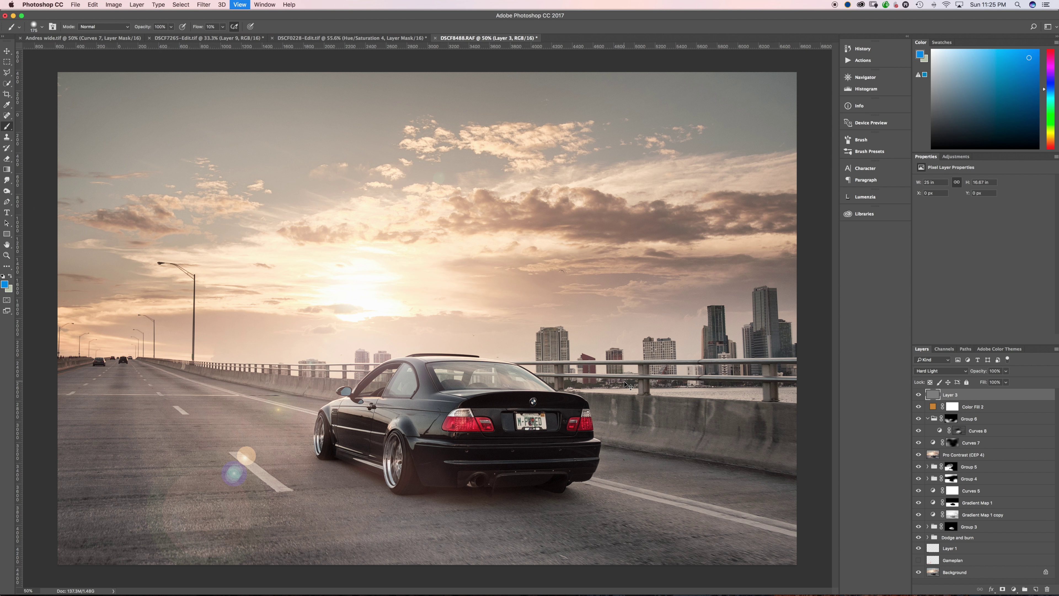
pyautogui.press('super+equal')
pyautogui.press('super+equal')
pyautogui.press('super+equal')
pyautogui.scroll(-5, 622, 374)
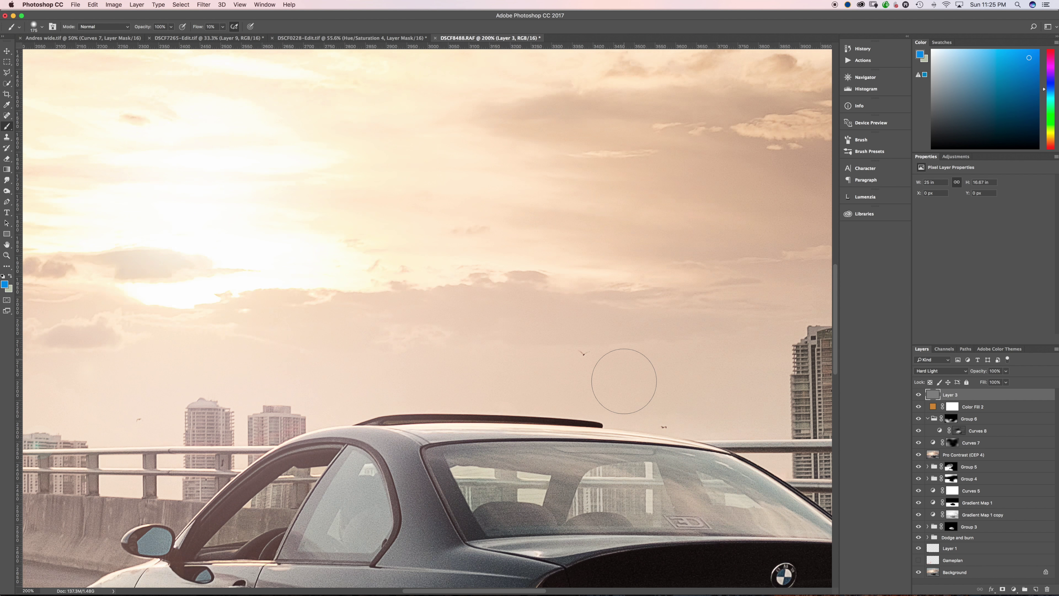
pyautogui.hscroll(5, 624, 381)
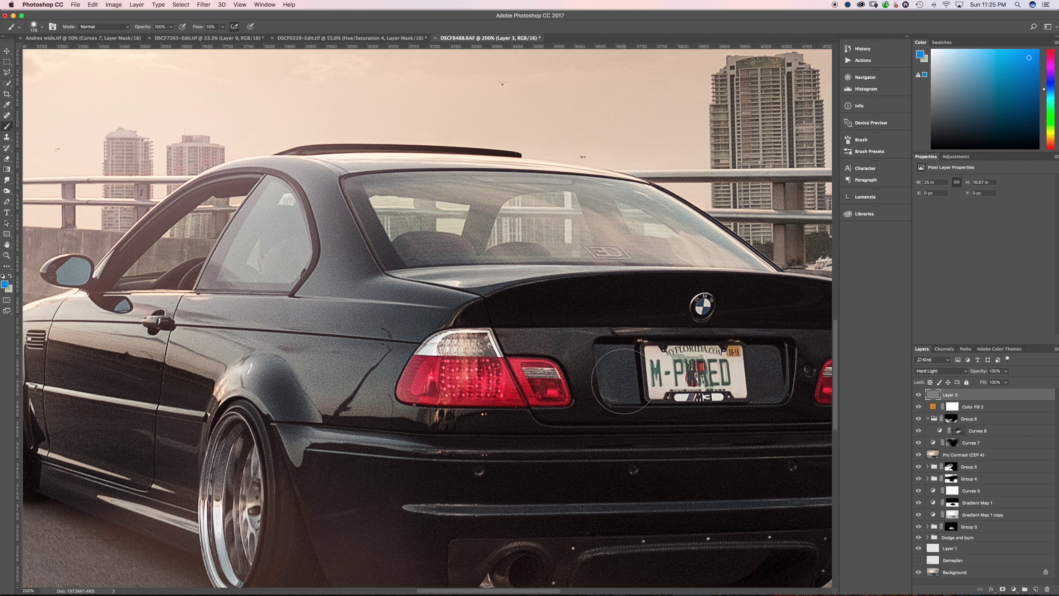
pyautogui.press('super+minus')
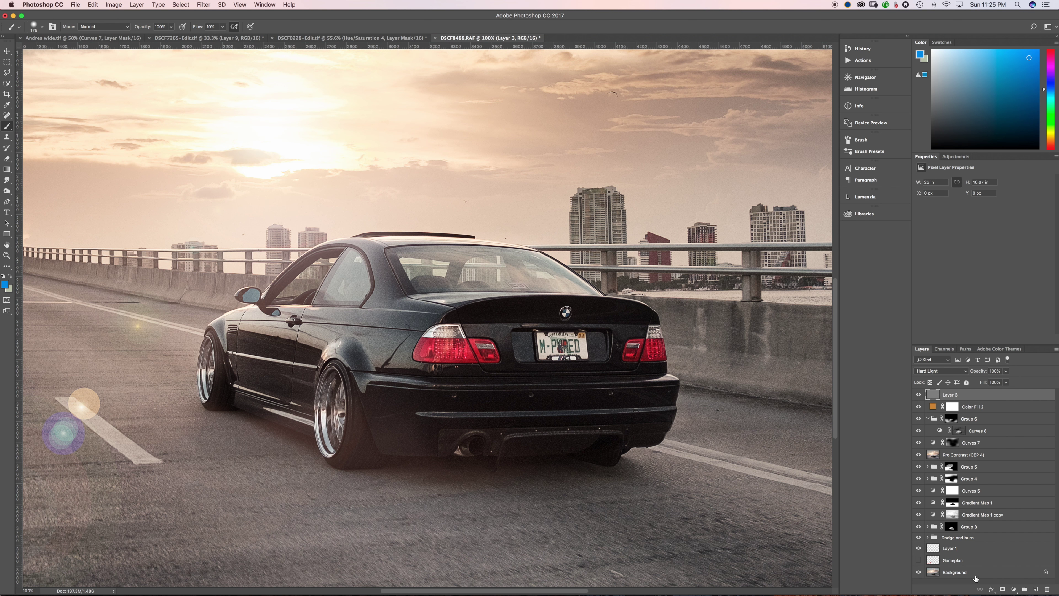
pyautogui.keyDown('alt'); pyautogui.click(1003, 589); pyautogui.keyUp('alt')
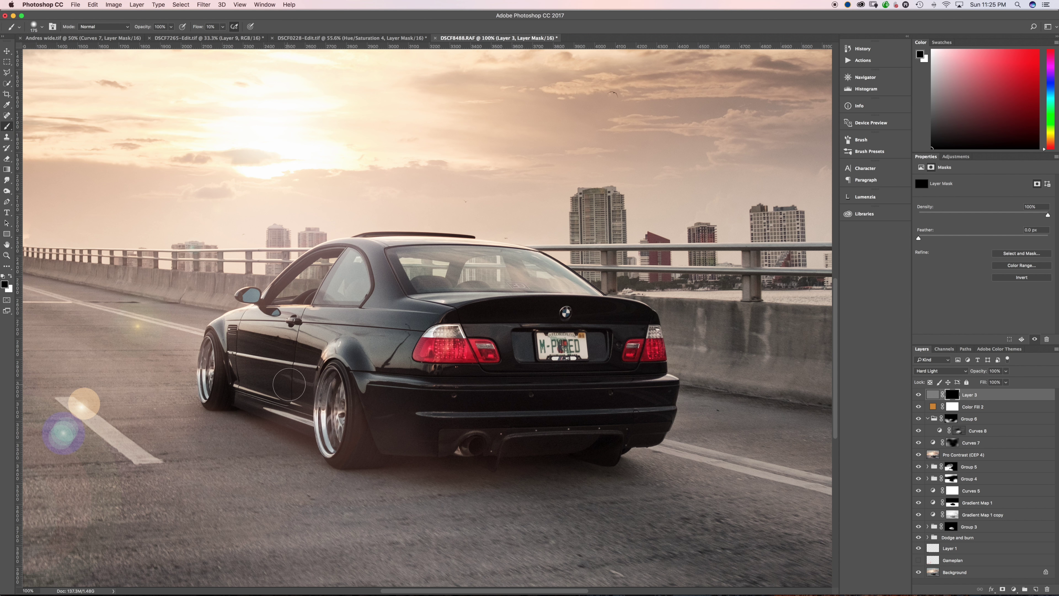
# Paint white over the car on the High Pass layer's mask, varying the brush size, to reveal sharpening there.
pyautogui.press('x')
pyautogui.press('[')
pyautogui.press('[')
pyautogui.press('[')
pyautogui.press('[')
pyautogui.press('[')
pyautogui.press(']')
pyautogui.press(']')
pyautogui.press(']')
pyautogui.press(']')
pyautogui.press(']')
pyautogui.press(']')
pyautogui.press(']')
pyautogui.press(']')
pyautogui.press('[')
pyautogui.press('[')
pyautogui.press('[')
pyautogui.press('[')
pyautogui.press('[')
pyautogui.press(']')
pyautogui.press(']')
pyautogui.press(']')
pyautogui.press(']')
pyautogui.press(']')
pyautogui.press(']')
pyautogui.press(']')
pyautogui.press(']')
pyautogui.hotkey('ctrl', '-')
pyautogui.hotkey('ctrl', '-')
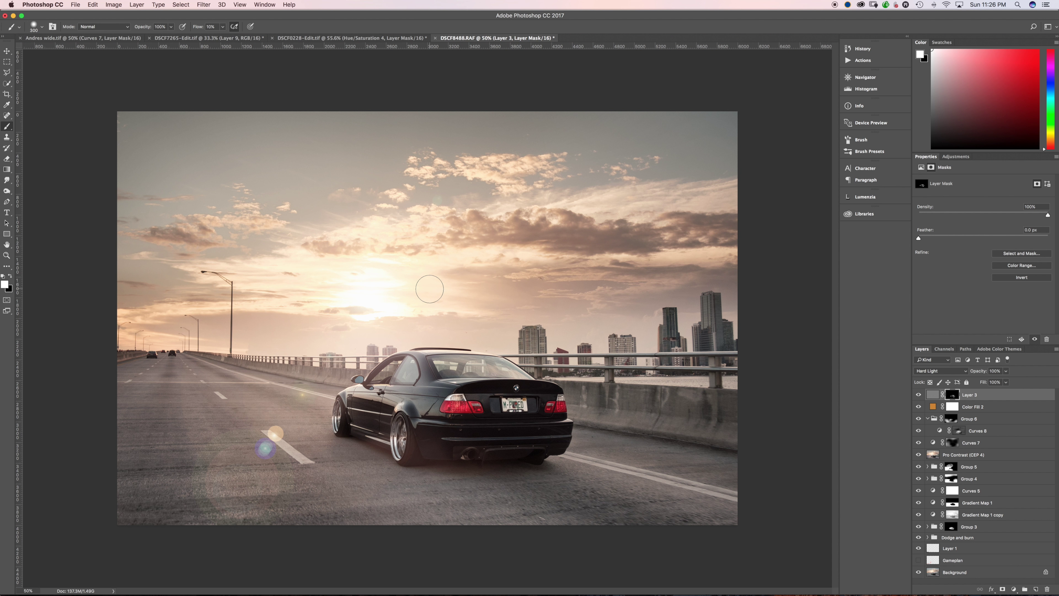
# Duplicate the masked High Pass layer and select the copy's layer mask.
pyautogui.click(927, 396)
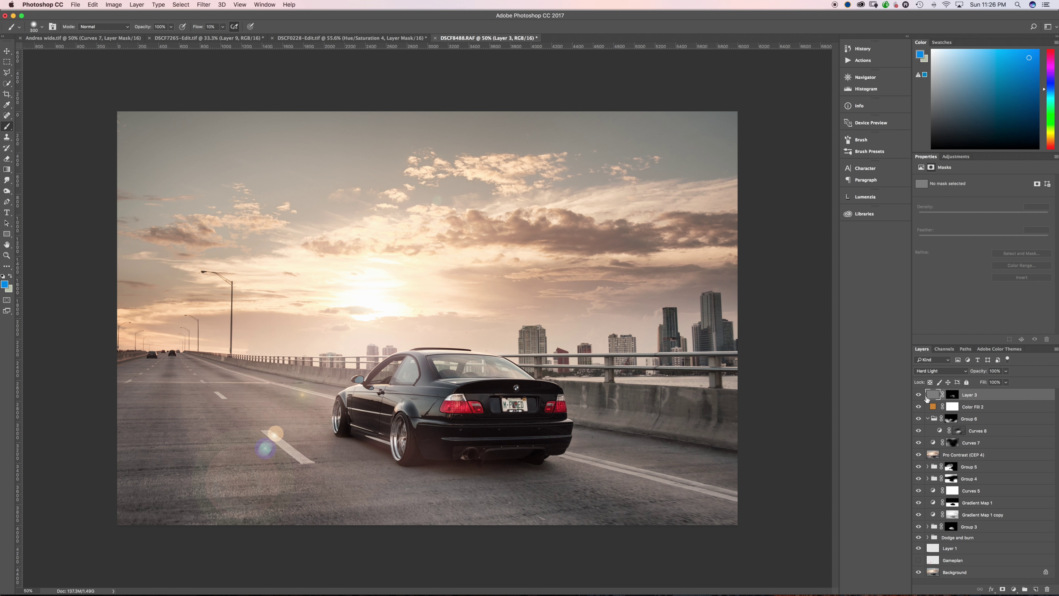
pyautogui.hotkey('ctrl', 'j')
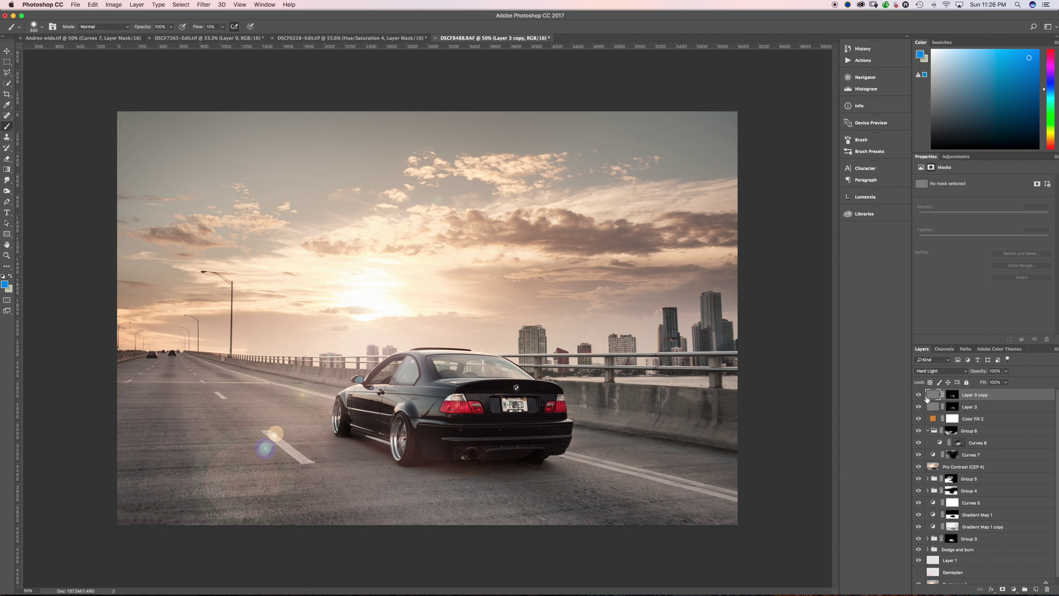
pyautogui.click(953, 390)
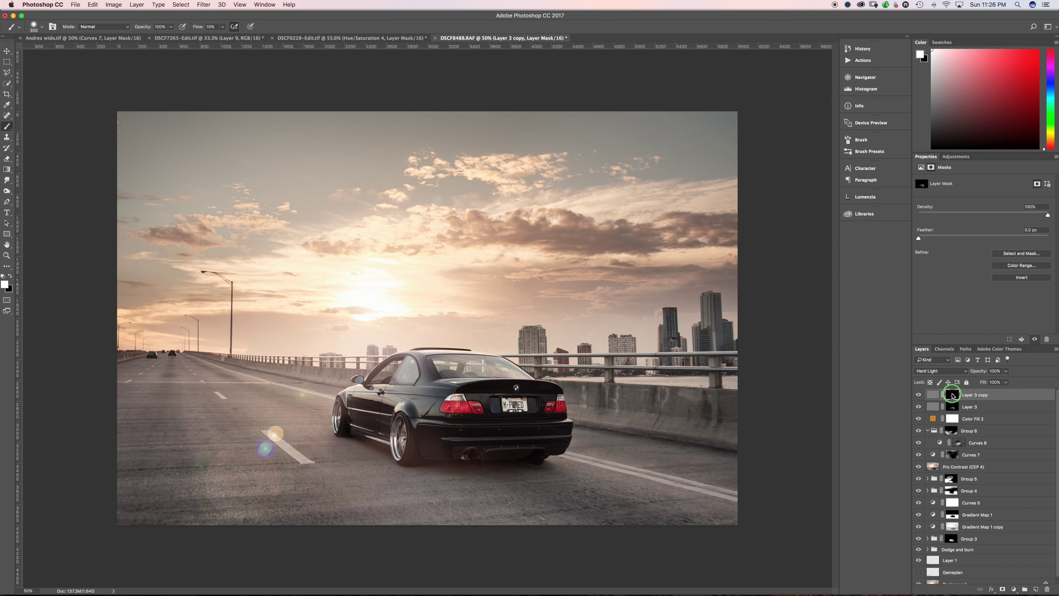
# Delete the copied High Pass layer's mask, set its blending mode to Soft Light and lower its opacity to about 35%.
pyautogui.rightClick(952, 394)
pyautogui.click(966, 416)
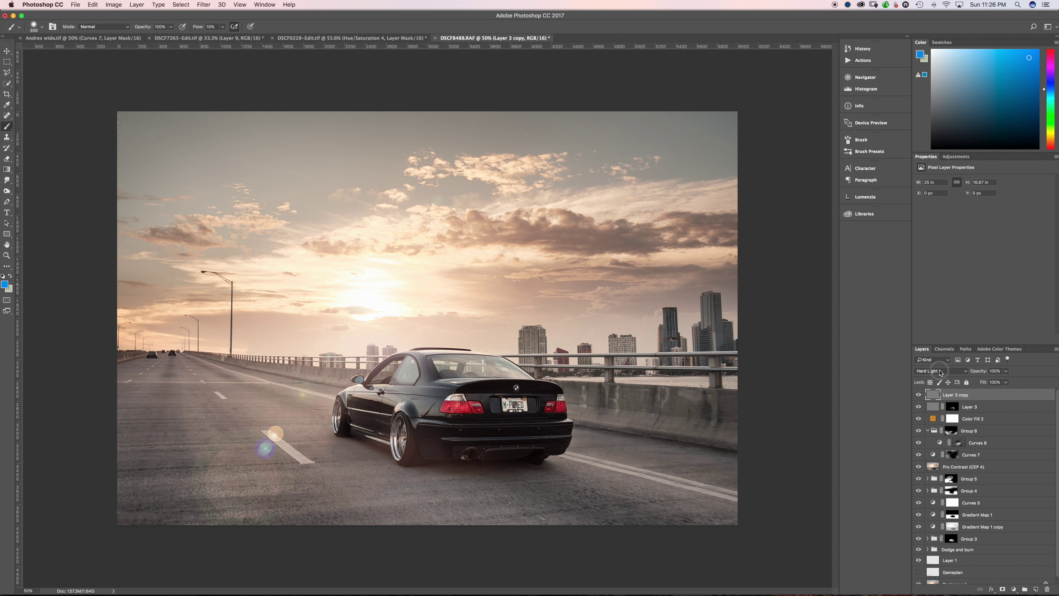
pyautogui.click(937, 370)
pyautogui.click(937, 365)
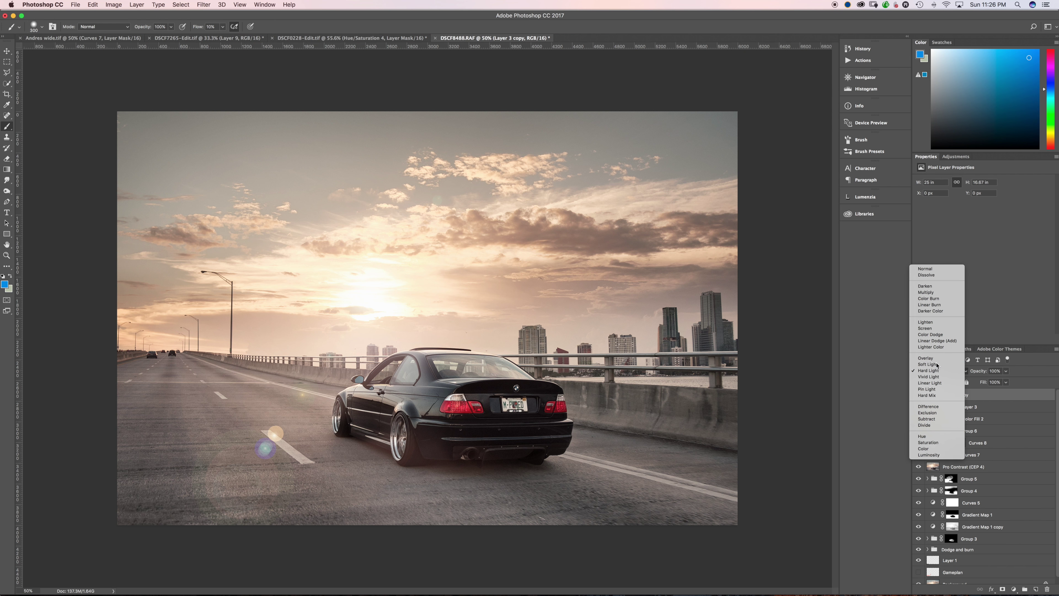
pyautogui.moveTo(978, 371); pyautogui.dragTo(953, 370)
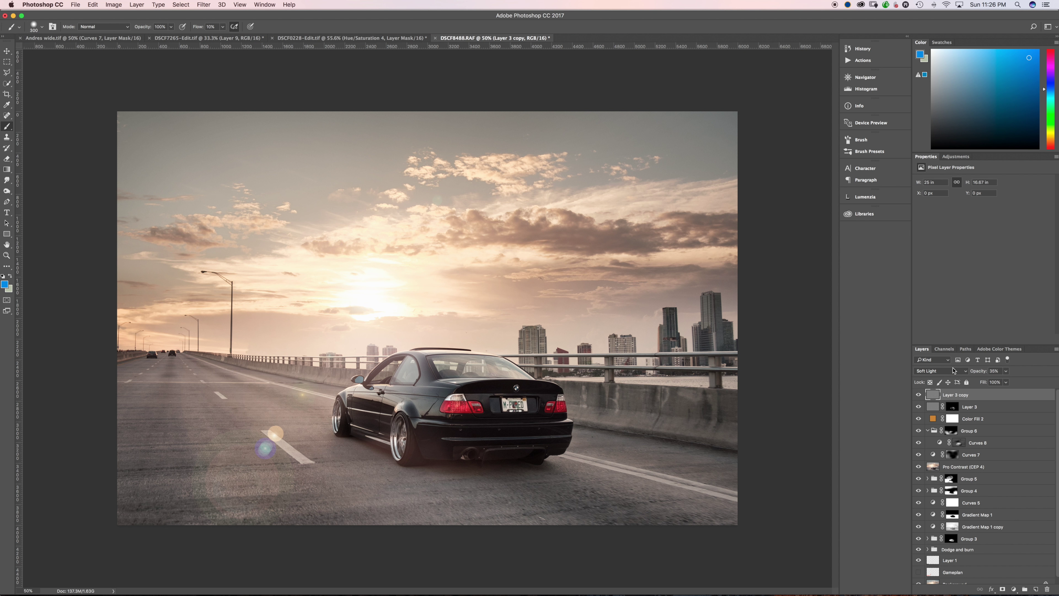
# Add a mask to the Soft Light layer, fill it with a linear black-to-white gradient down to the horizon, and inspect the mask.
pyautogui.click(1003, 589)
pyautogui.press('g')
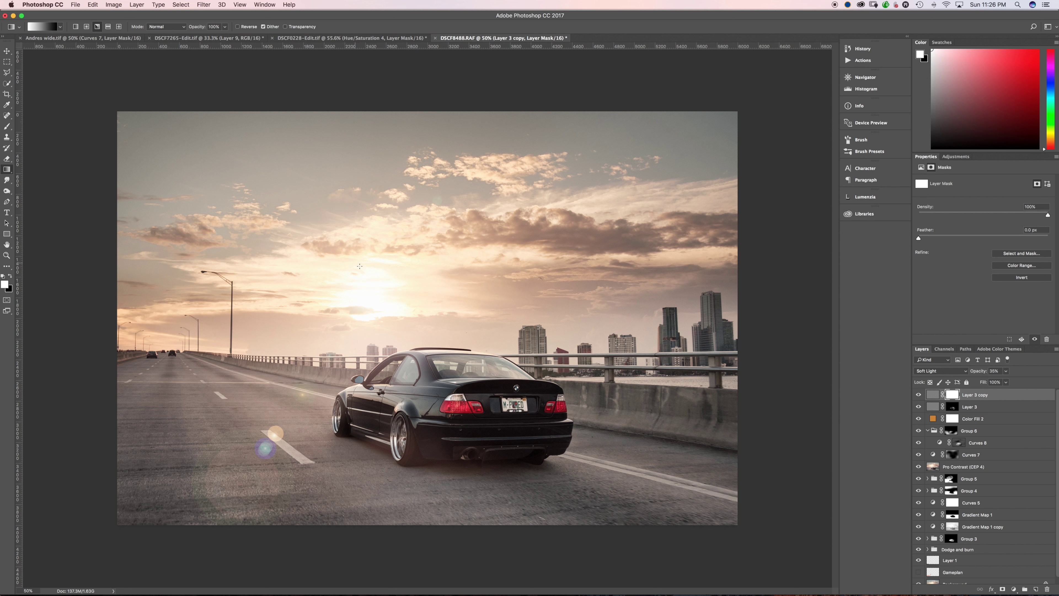
pyautogui.moveTo(359, 266); pyautogui.dragTo(359, 332)
pyautogui.press('super+z')
pyautogui.click(76, 27)
pyautogui.moveTo(262, 210); pyautogui.dragTo(267, 261)
pyautogui.press('x')
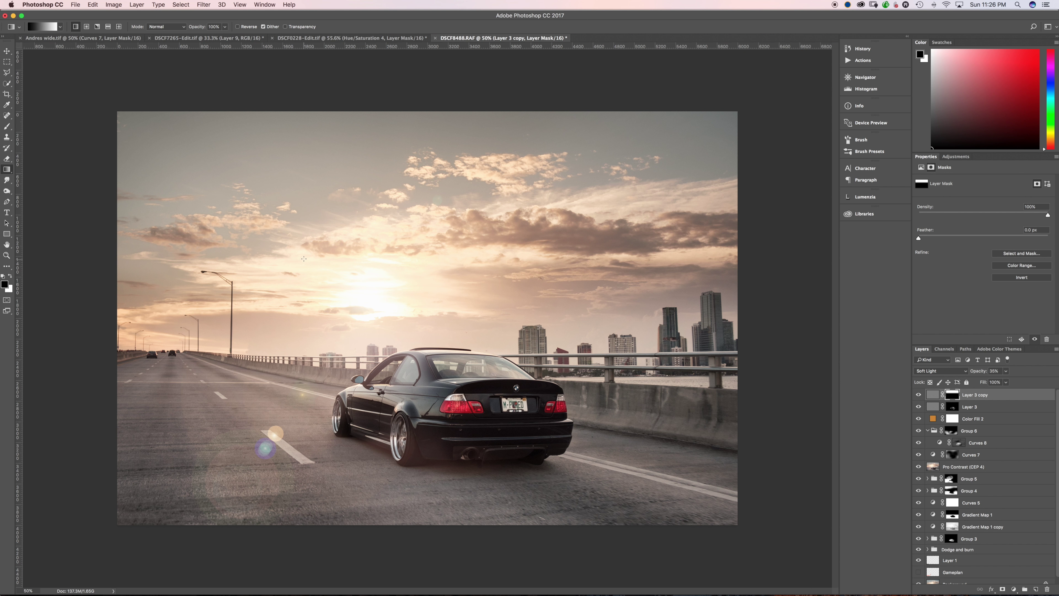
pyautogui.moveTo(306, 292); pyautogui.dragTo(309, 362)
pyautogui.keyDown('alt'); pyautogui.click(953, 397); pyautogui.keyUp('alt')
pyautogui.keyDown('alt'); pyautogui.click(953, 396); pyautogui.keyUp('alt')
# Compare the edit with the original Background layer, then stamp all visible layers into a new layer above the Soft Light sharpening layer.
pyautogui.scroll(-1, 943, 492)
pyautogui.click(951, 575)
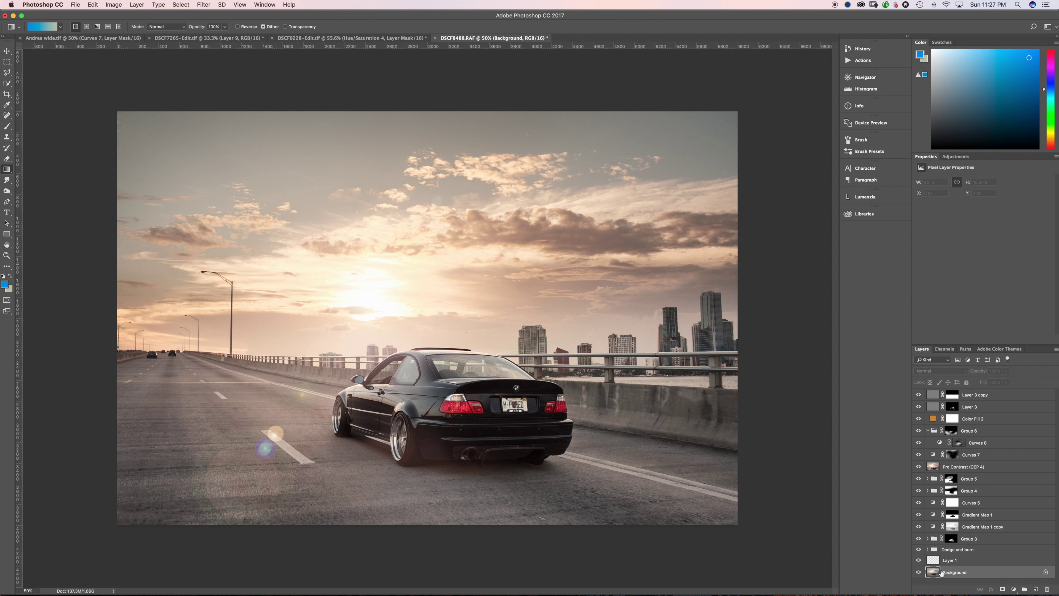
pyautogui.keyDown('alt'); pyautogui.click(919, 572); pyautogui.keyUp('alt')
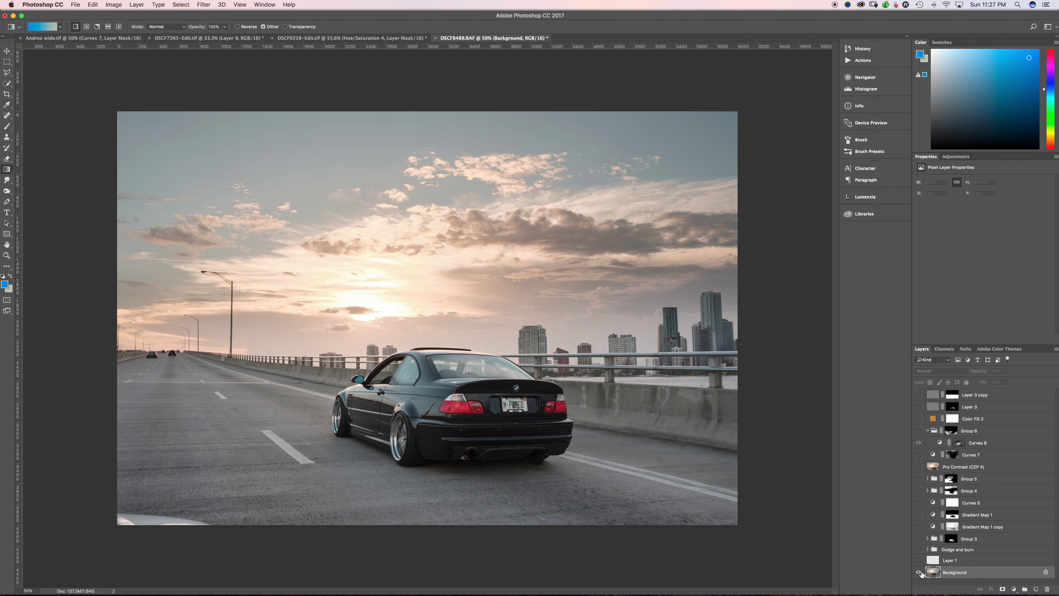
pyautogui.keyDown('alt'); pyautogui.click(919, 572); pyautogui.keyUp('alt')
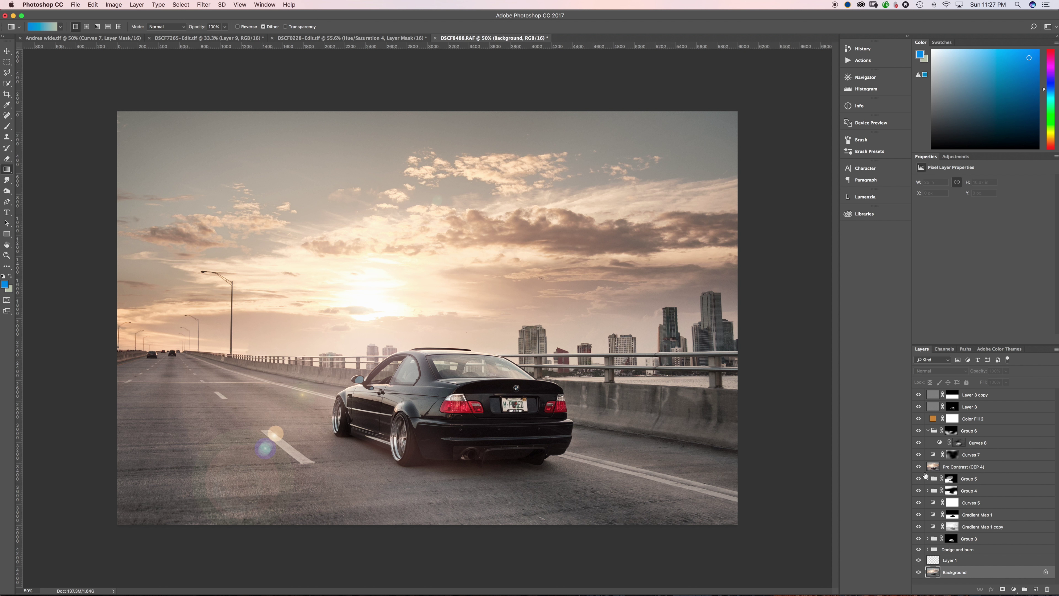
pyautogui.click(965, 400)
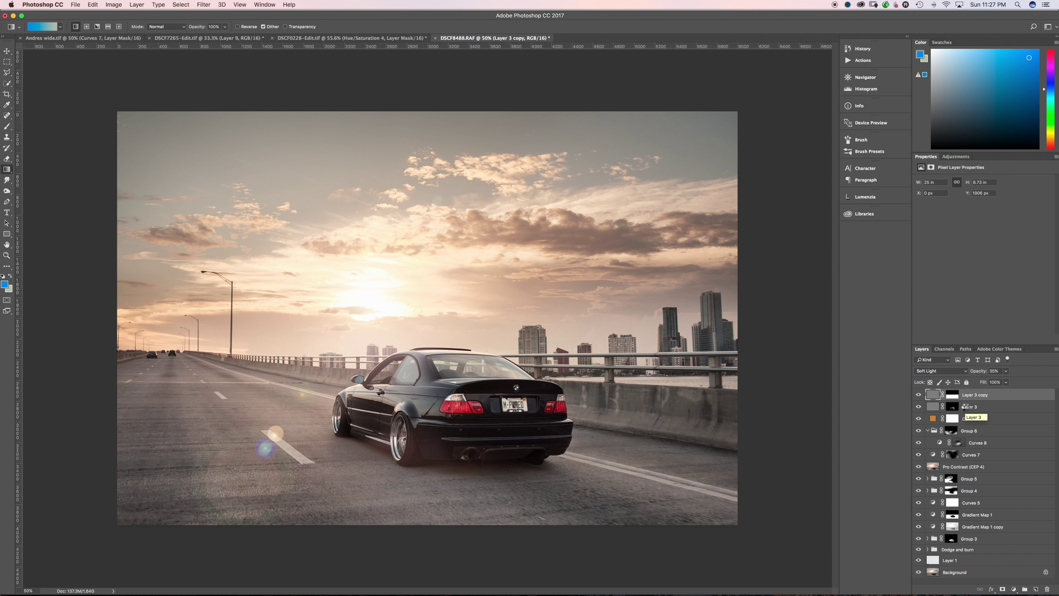
pyautogui.press('super+alt+shift+e')
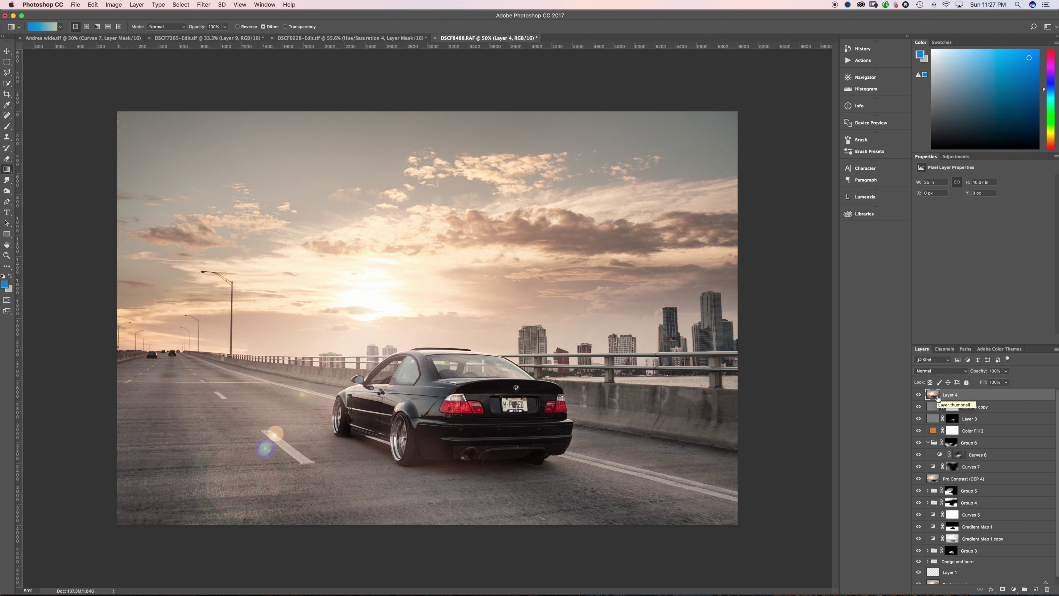
# Apply a Motion Blur to the stamped layer with an angle of 0° and a distance of 151 pixels.
pyautogui.click(204, 5)
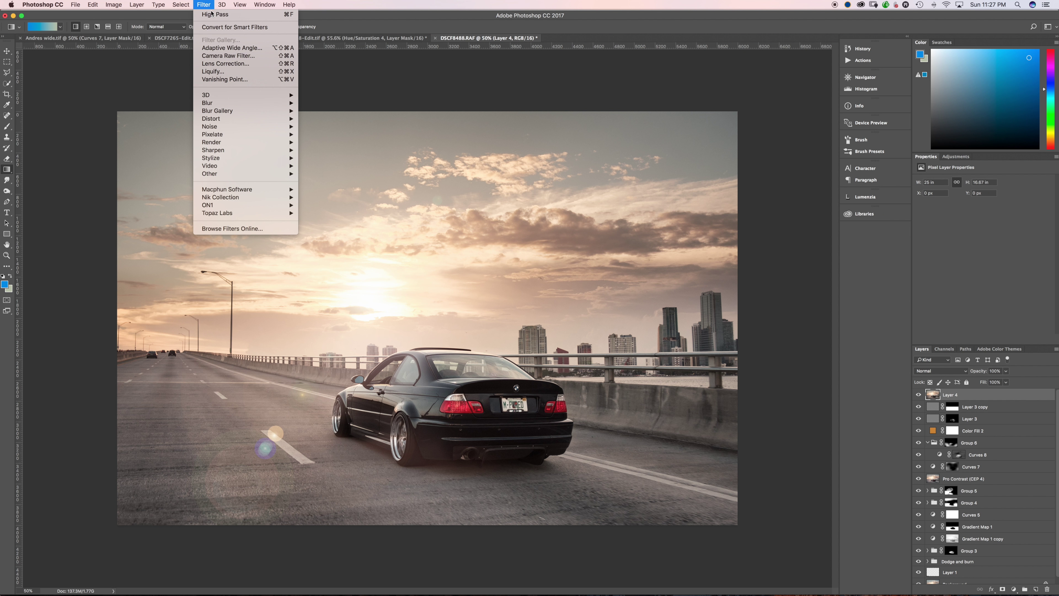
pyautogui.moveTo(261, 103)
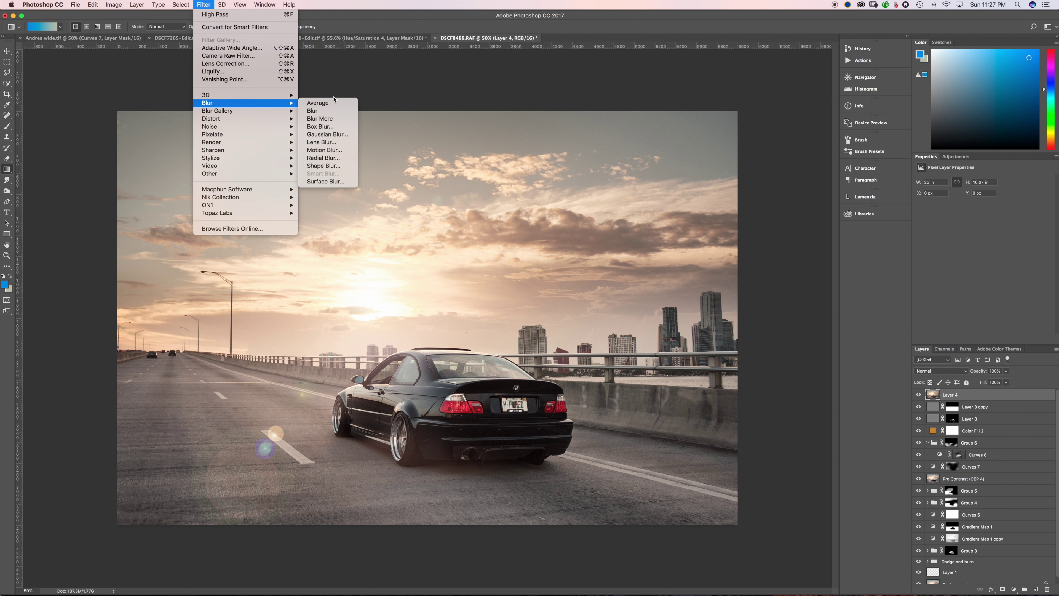
pyautogui.click(336, 151)
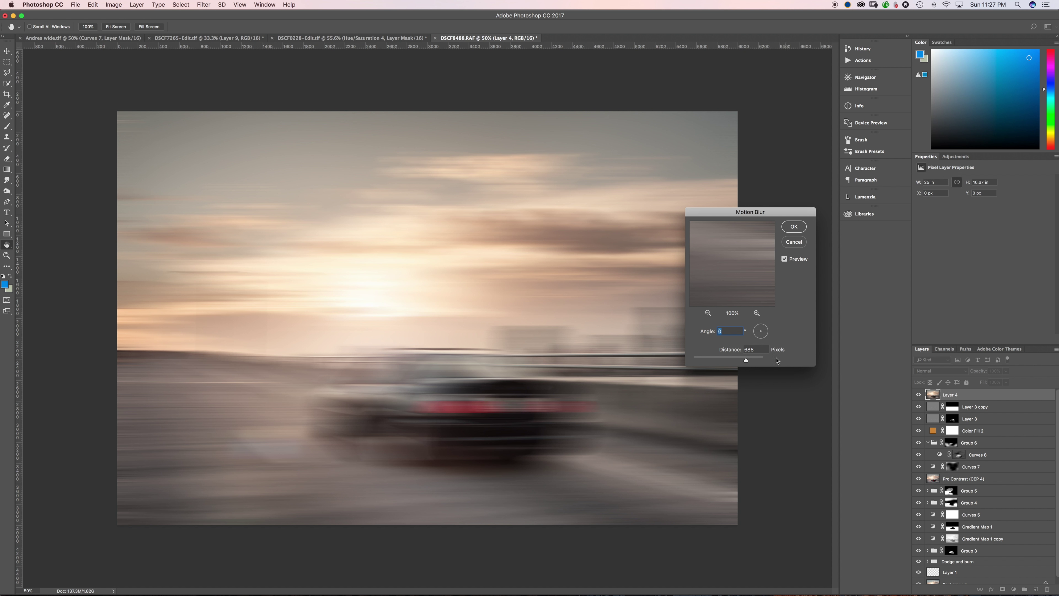
pyautogui.moveTo(764, 330); pyautogui.dragTo(762, 336)
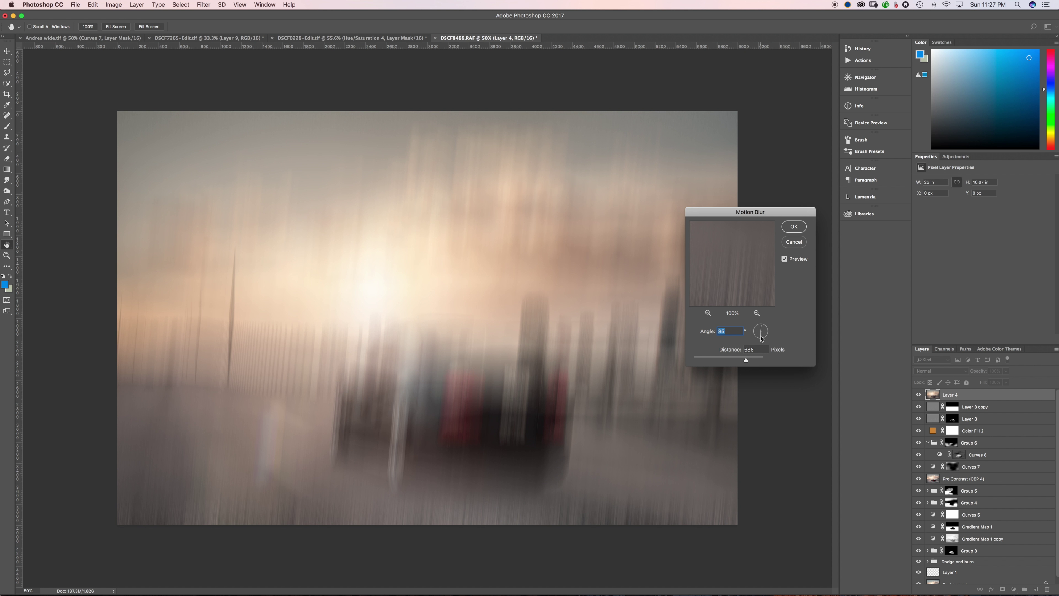
pyautogui.moveTo(761, 338); pyautogui.dragTo(756, 334)
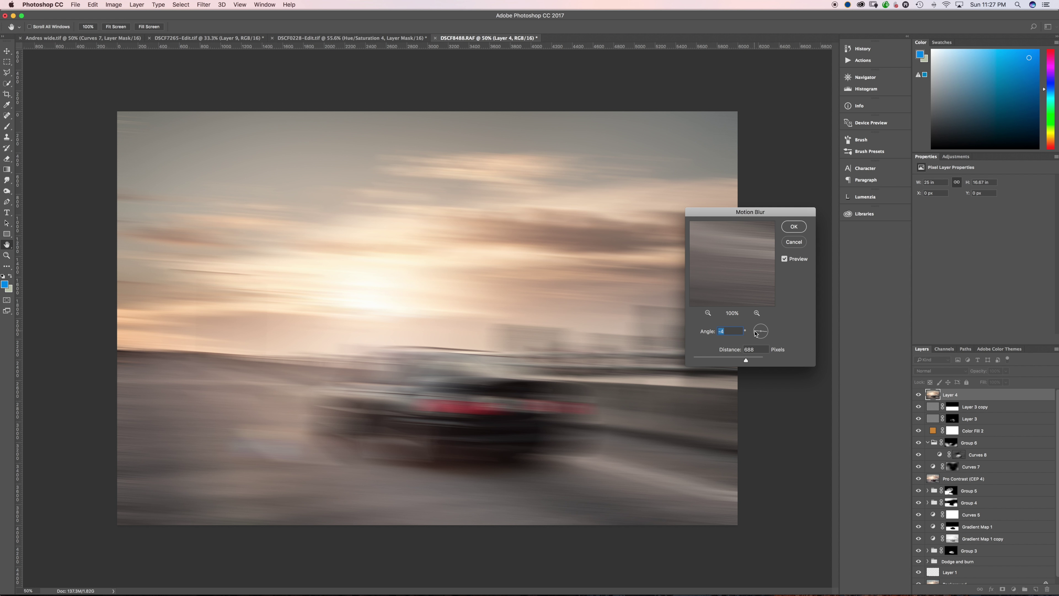
pyautogui.moveTo(755, 331); pyautogui.dragTo(731, 360)
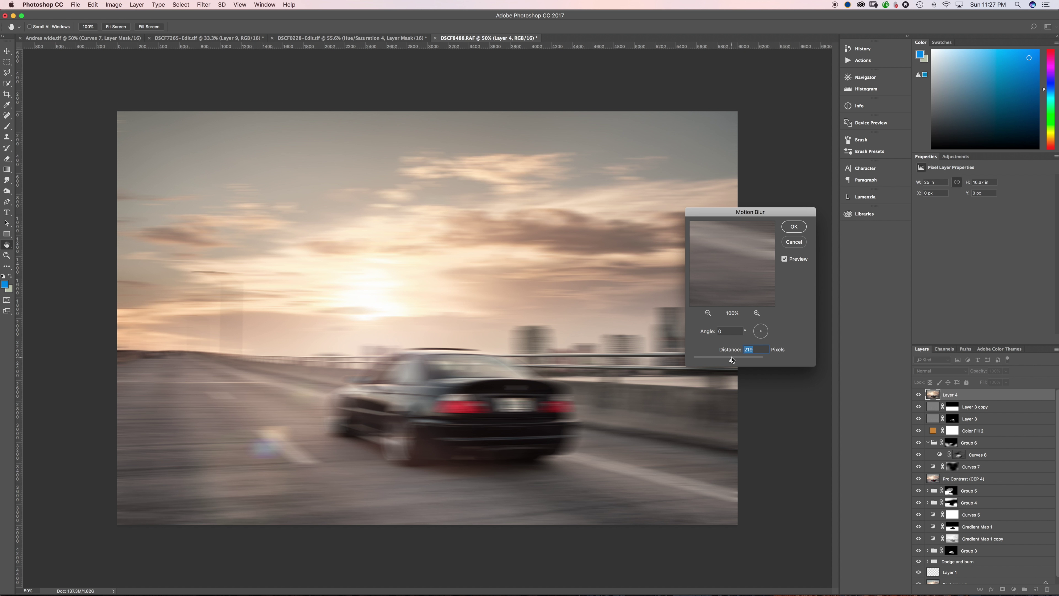
pyautogui.moveTo(731, 360); pyautogui.dragTo(711, 360)
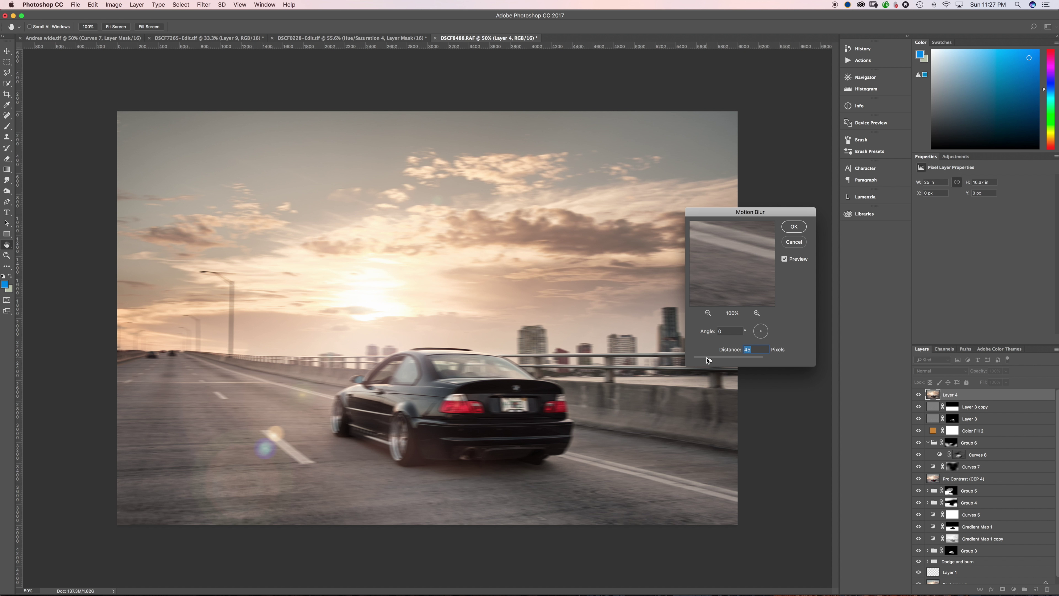
pyautogui.moveTo(712, 361); pyautogui.dragTo(725, 360)
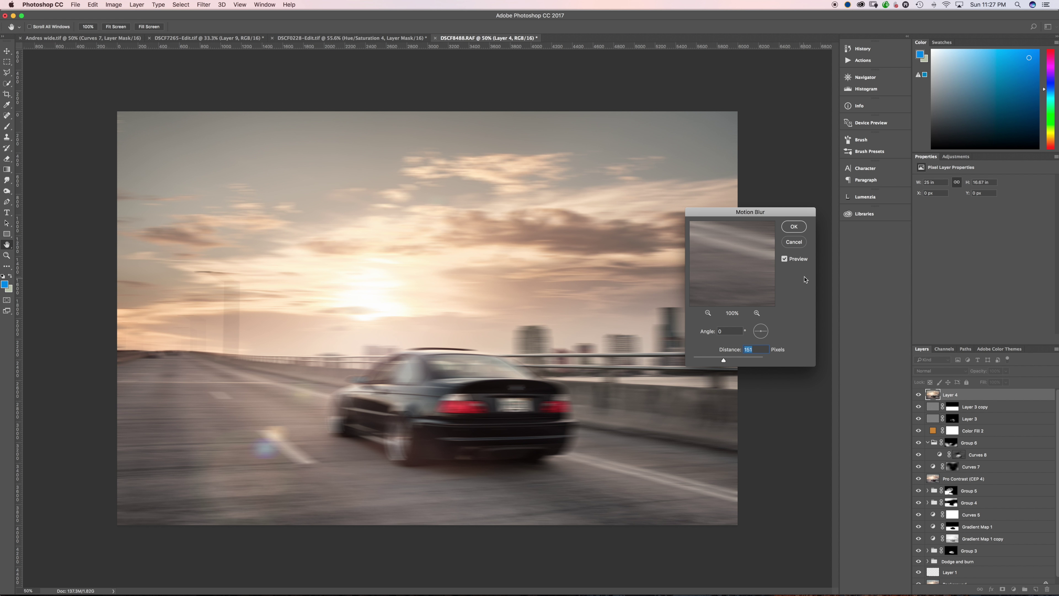
pyautogui.click(792, 227)
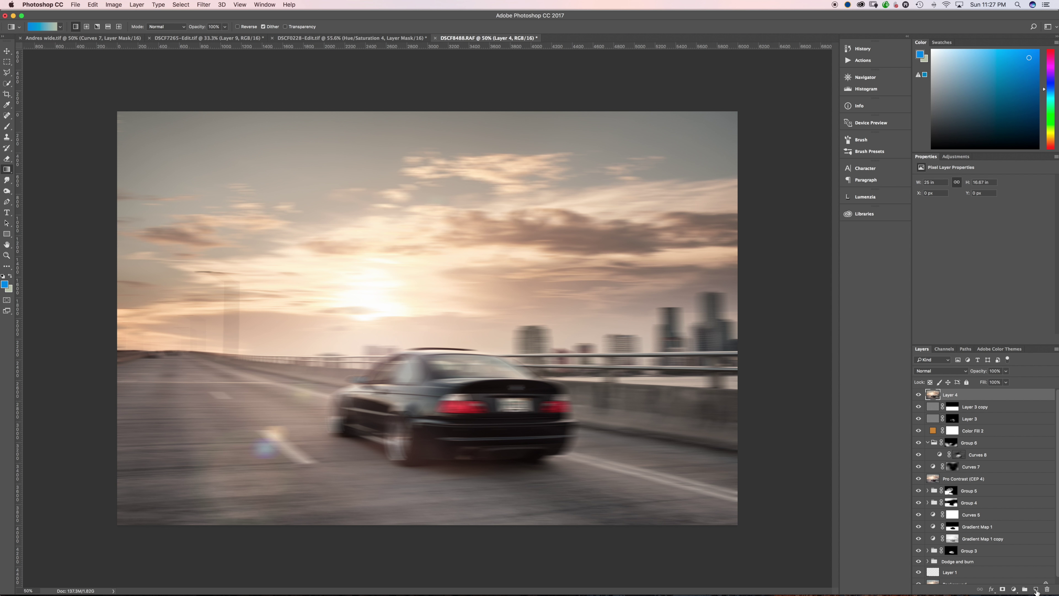
# Add a mask to the motion-blurred layer and paint black over the car and its wheels, varying the brush size, to keep them sharp.
pyautogui.click(1003, 589)
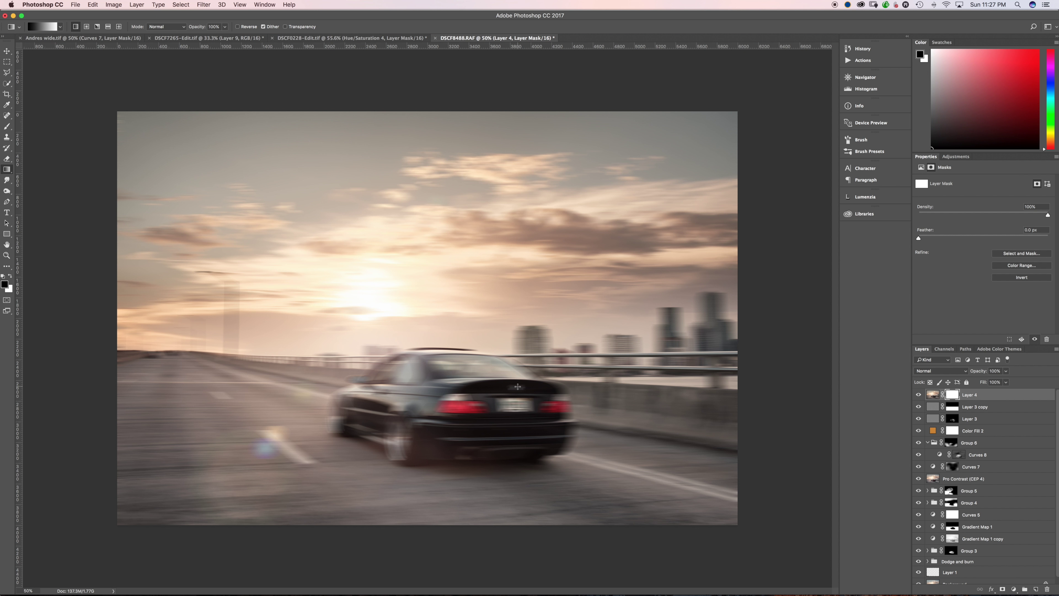
pyautogui.press('b')
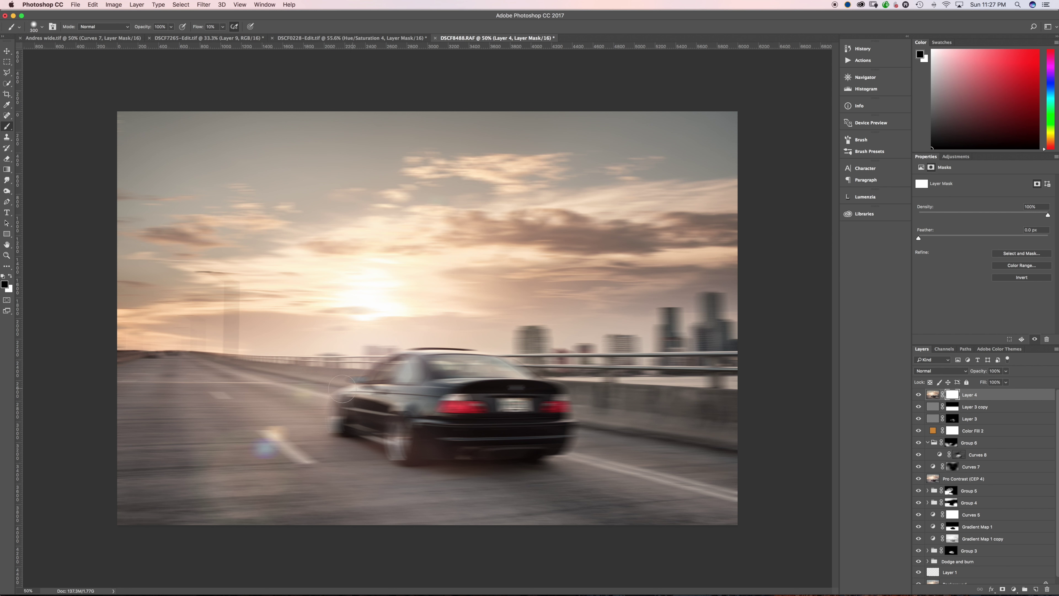
pyautogui.press(']')
pyautogui.press(']')
pyautogui.press(']')
pyautogui.press(']')
pyautogui.press('[')
pyautogui.press('[')
pyautogui.press('[')
pyautogui.press('[')
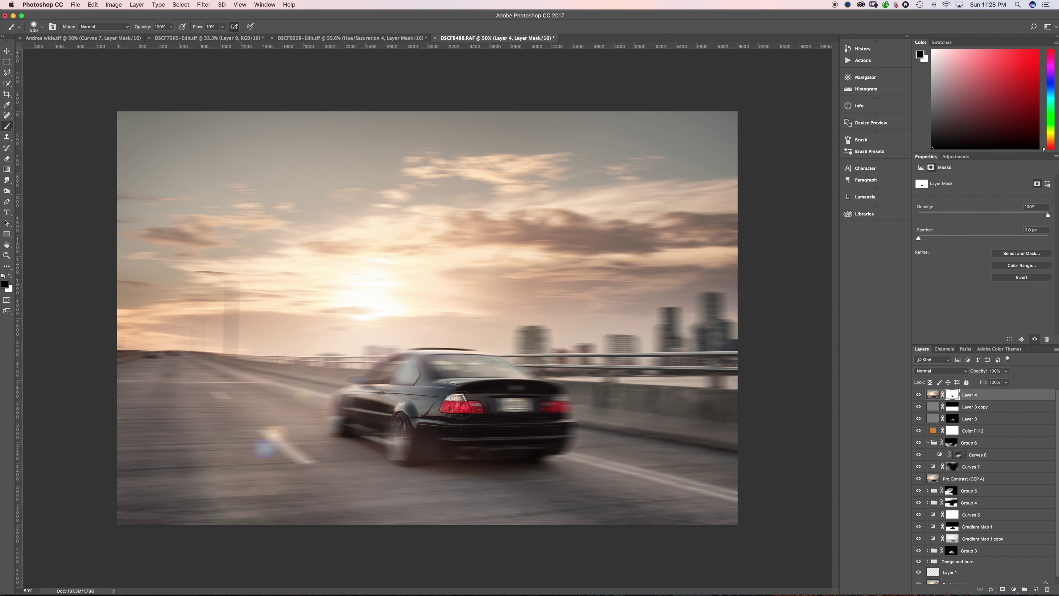
pyautogui.moveTo(501, 404); pyautogui.dragTo(529, 406)
pyautogui.press(']')
pyautogui.press(']')
pyautogui.press(']')
pyautogui.press(']')
pyautogui.moveTo(396, 426); pyautogui.dragTo(449, 426)
pyautogui.press('[')
pyautogui.press('[')
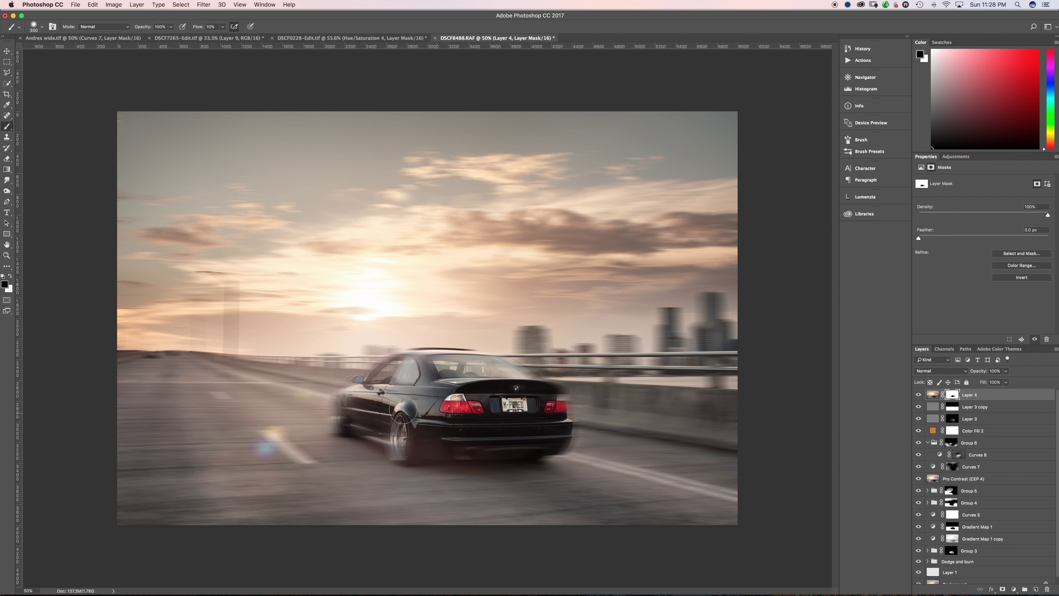
pyautogui.press('[')
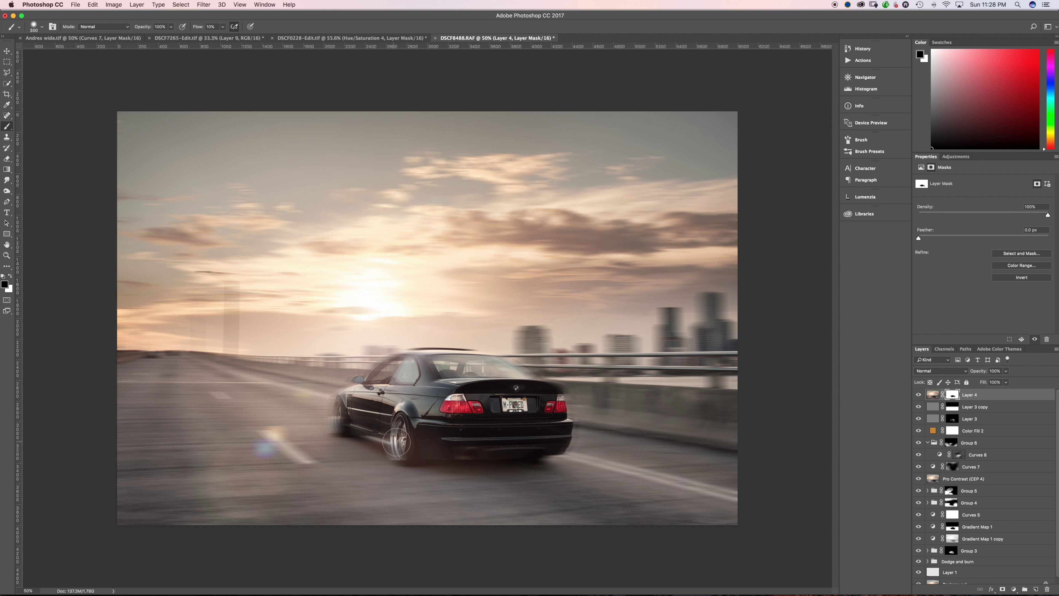
pyautogui.press(']')
pyautogui.press(']')
pyautogui.press(']')
pyautogui.press(']')
pyautogui.press(']')
pyautogui.press(']')
pyautogui.press(']')
pyautogui.press(']')
pyautogui.press(']')
pyautogui.moveTo(479, 407)
pyautogui.mouseDown()
pyautogui.moveTo(473, 390)
pyautogui.moveTo(484, 402)
pyautogui.moveTo(508, 390)
pyautogui.moveTo(323, 436)
pyautogui.moveTo(402, 446)
pyautogui.mouseUp()
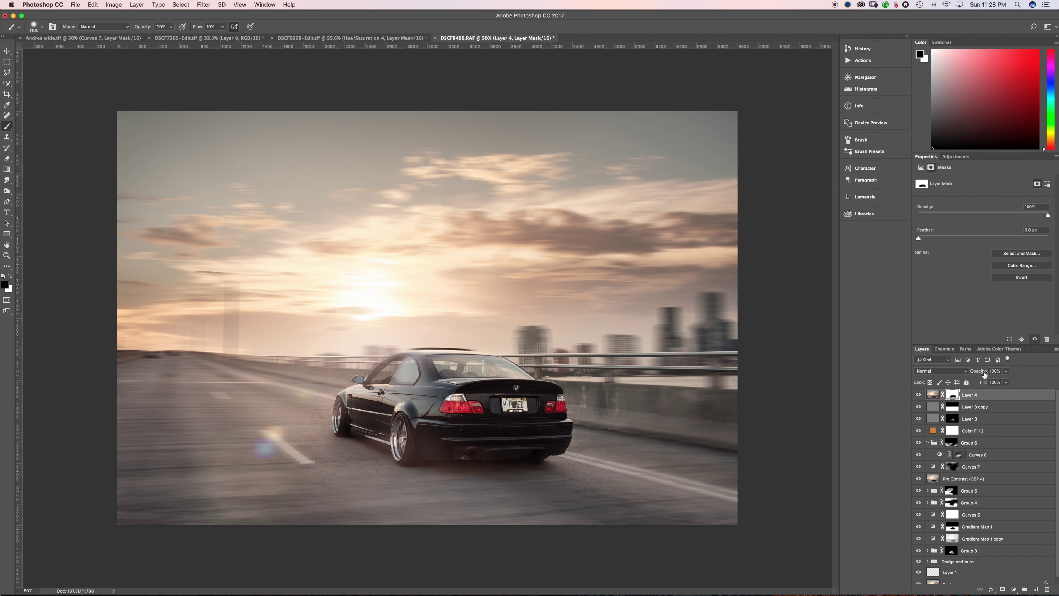
# Lower the blurred layer's opacity to 68% and paint black over the sky, street lights and skyline on its mask, raising the flow to 100%.
pyautogui.moveTo(984, 374)
pyautogui.mouseDown()
pyautogui.moveTo(947, 372)
pyautogui.moveTo(969, 374)
pyautogui.mouseUp()
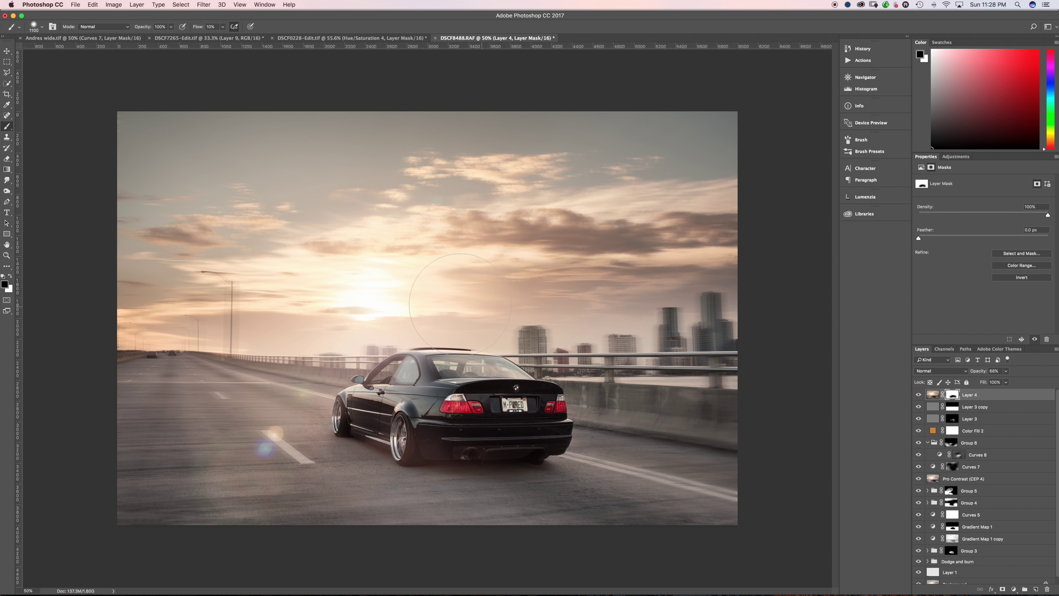
pyautogui.moveTo(323, 261)
pyautogui.mouseDown()
pyautogui.moveTo(329, 271)
pyautogui.moveTo(317, 278)
pyautogui.moveTo(190, 285)
pyautogui.mouseUp()
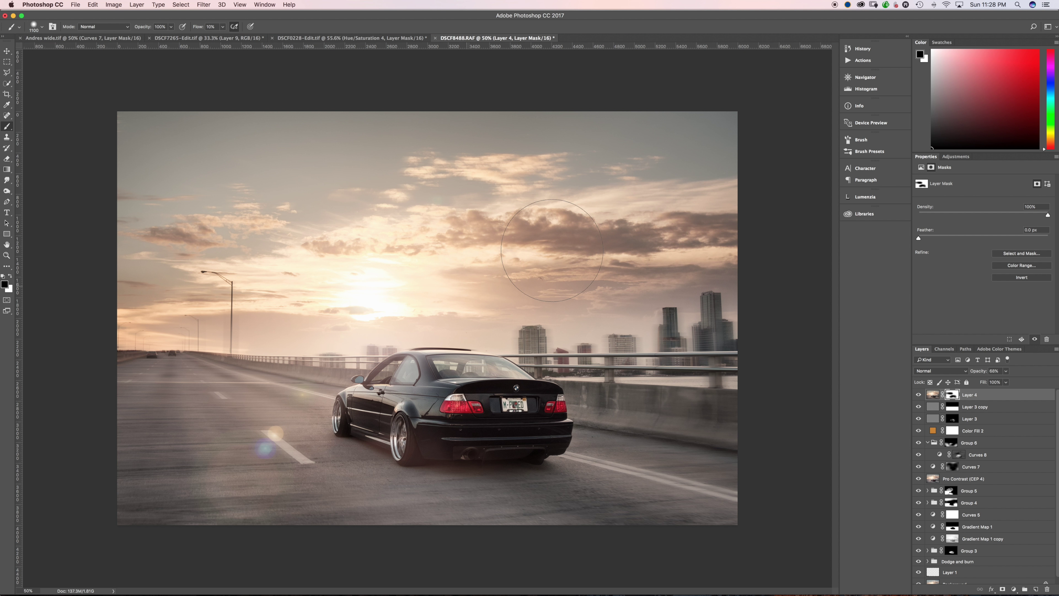
pyautogui.moveTo(711, 311); pyautogui.dragTo(650, 312)
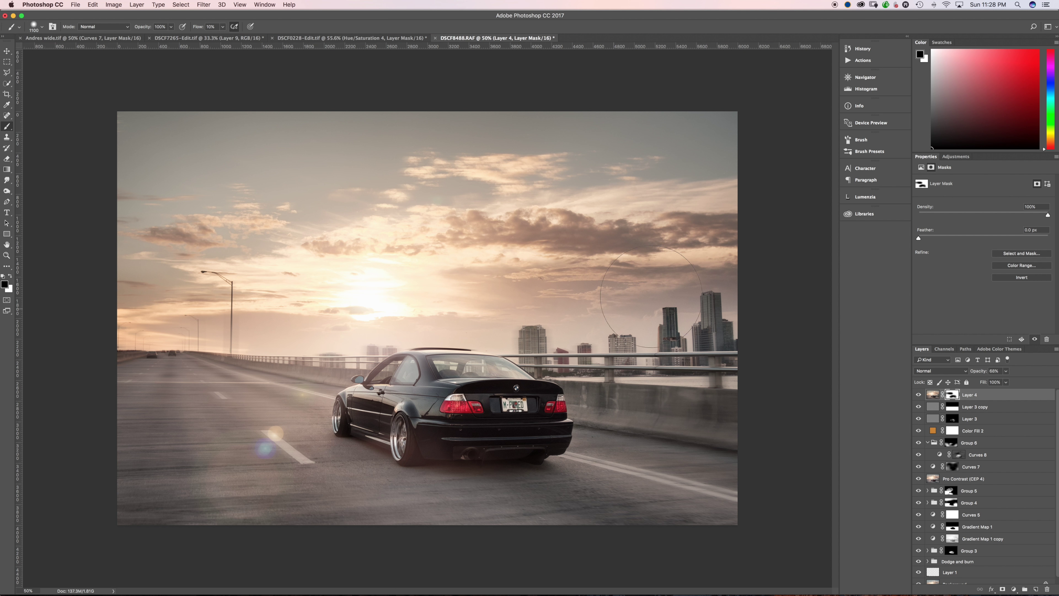
pyautogui.hotkey('shift', '0')
pyautogui.moveTo(480, 160)
pyautogui.mouseDown()
pyautogui.moveTo(417, 179)
pyautogui.moveTo(339, 170)
pyautogui.moveTo(649, 207)
pyautogui.moveTo(521, 179)
pyautogui.moveTo(300, 174)
pyautogui.moveTo(250, 237)
pyautogui.moveTo(267, 263)
pyautogui.moveTo(238, 288)
pyautogui.moveTo(283, 288)
pyautogui.mouseUp()
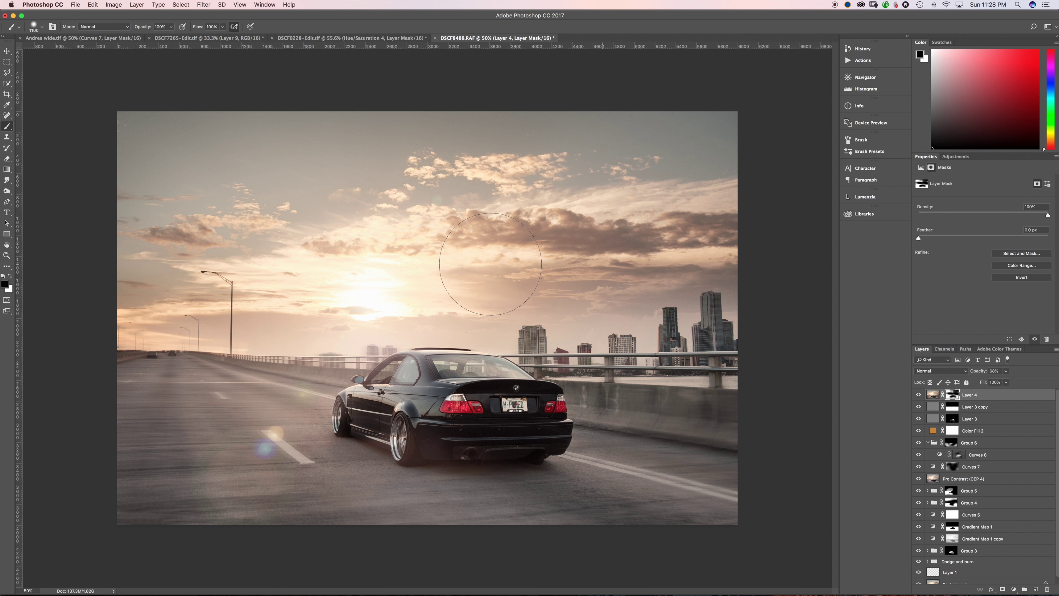
pyautogui.click(382, 273)
pyautogui.press('[')
pyautogui.press('[')
pyautogui.press('[')
pyautogui.press('[')
pyautogui.press('[')
pyautogui.press('[')
pyautogui.press('[')
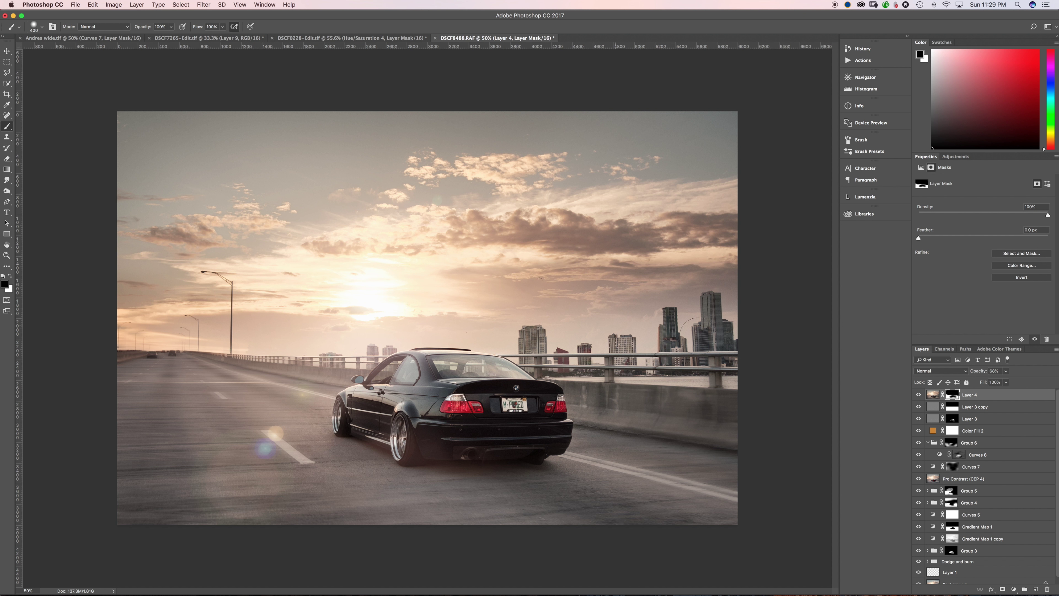
# Set the brush to 10% flow, enlarge it and switch to white for bringing blur back on the mask.
pyautogui.hotkey('shift', '1')
pyautogui.press(']')
pyautogui.press(']')
pyautogui.press(']')
pyautogui.press(']')
pyautogui.press(']')
pyautogui.press(']')
pyautogui.press(']')
pyautogui.press(']')
pyautogui.press(']')
pyautogui.press(']')
pyautogui.press(']')
pyautogui.press('x')
# Compare the image with and without the motion-blurred layer and reduce that layer's opacity to 59%.
pyautogui.click(919, 394)
pyautogui.click(919, 395)
pyautogui.click(919, 395)
pyautogui.click(919, 395)
pyautogui.click(919, 395)
pyautogui.click(919, 395)
pyautogui.click(919, 395)
pyautogui.click(919, 395)
pyautogui.click(919, 395)
pyautogui.click(919, 395)
pyautogui.click(987, 370)
pyautogui.moveTo(988, 371); pyautogui.dragTo(978, 373)
# Set the brush to black at 50% flow and shrink it to 125 pixels for fine touch-ups on the blur mask.
pyautogui.press('[')
pyautogui.press('[')
pyautogui.hotkey('shift', '0')
pyautogui.hotkey('shift', '5')
pyautogui.press('x')
pyautogui.press('[')
pyautogui.press('[')
pyautogui.press('[')
pyautogui.press('[')
pyautogui.press('[')
pyautogui.press('[')
pyautogui.press('[')
pyautogui.press('[')
pyautogui.press('[')
# Compare the finished edit with the original Background layer by isolating it and restoring all layers.
pyautogui.scroll(-1, 955, 507)
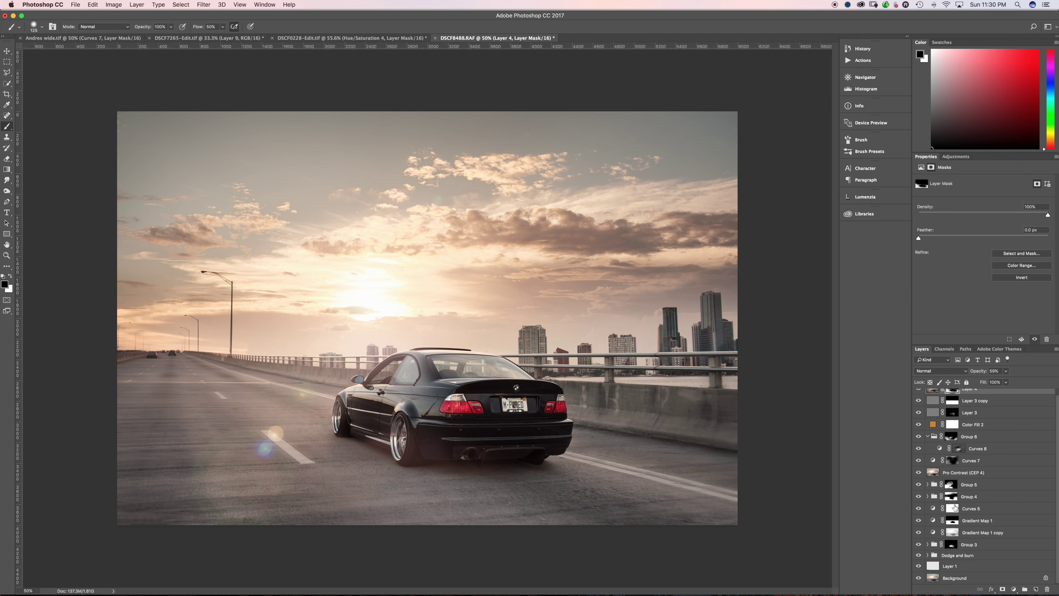
pyautogui.keyDown('alt'); pyautogui.click(918, 578); pyautogui.keyUp('alt')
pyautogui.keyDown('alt'); pyautogui.click(917, 578); pyautogui.keyUp('alt')
pyautogui.scroll(1, 989, 492)
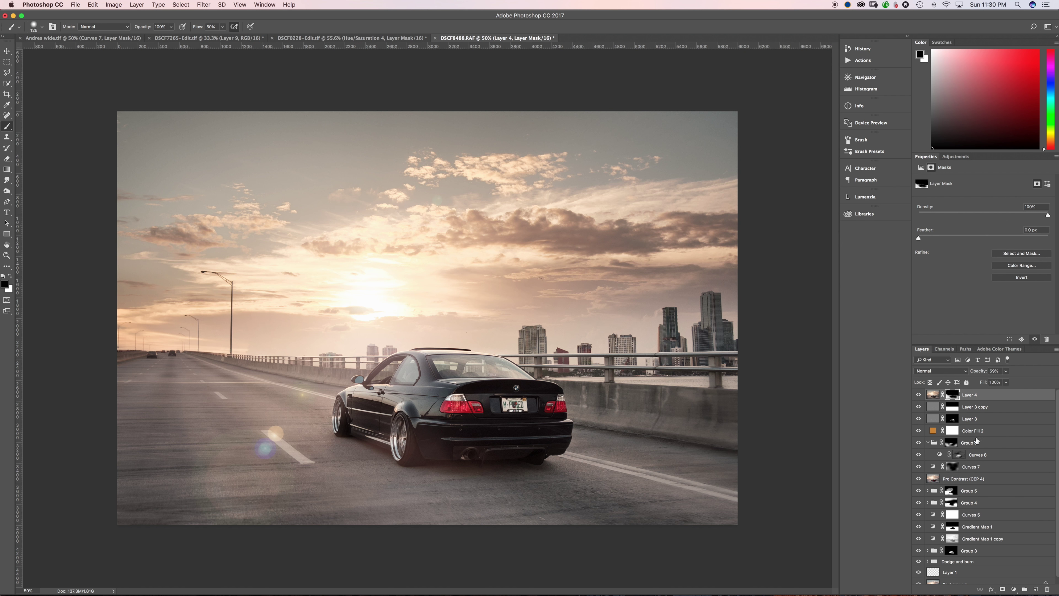
# Delete the saved channels Alpha 1 through Alpha 8, keeping the RGB channels and the Layer 4 mask.
pyautogui.click(946, 349)
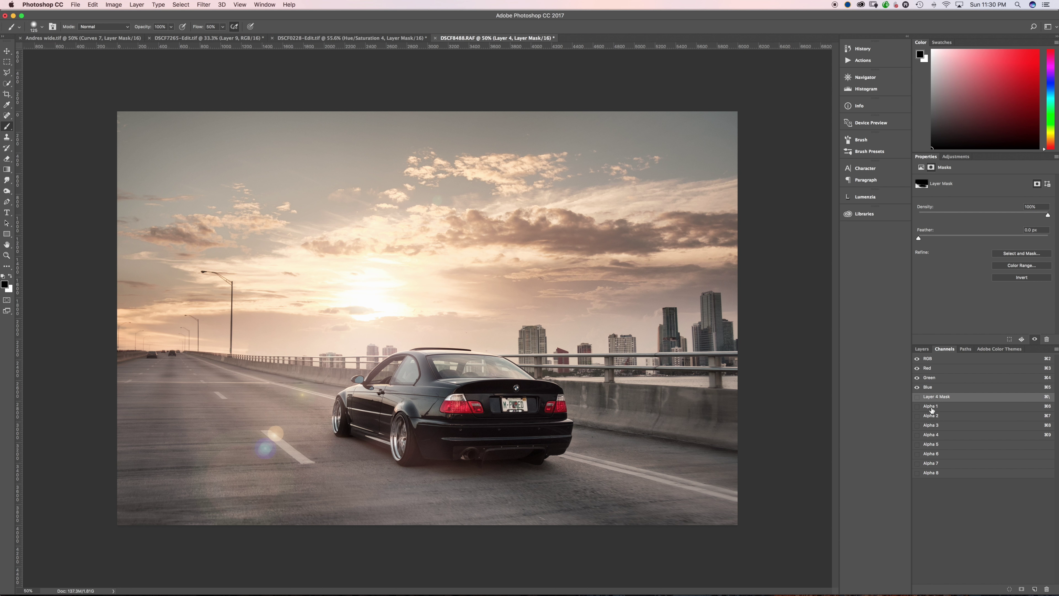
pyautogui.click(932, 406)
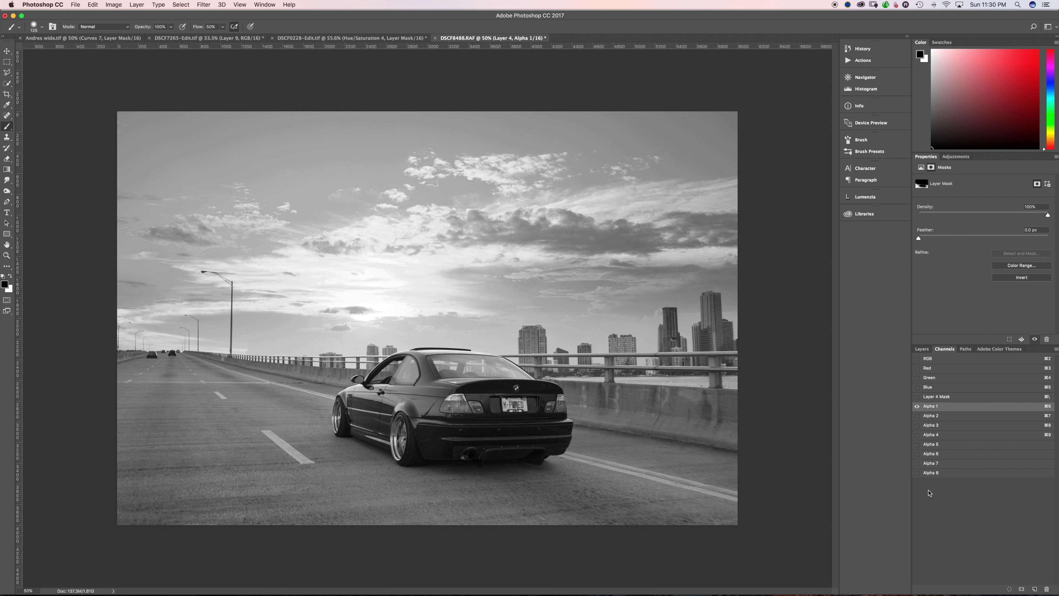
pyautogui.keyDown('shift'); pyautogui.click(934, 474); pyautogui.keyUp('shift')
pyautogui.keyDown('super'); pyautogui.click(938, 472); pyautogui.keyUp('super')
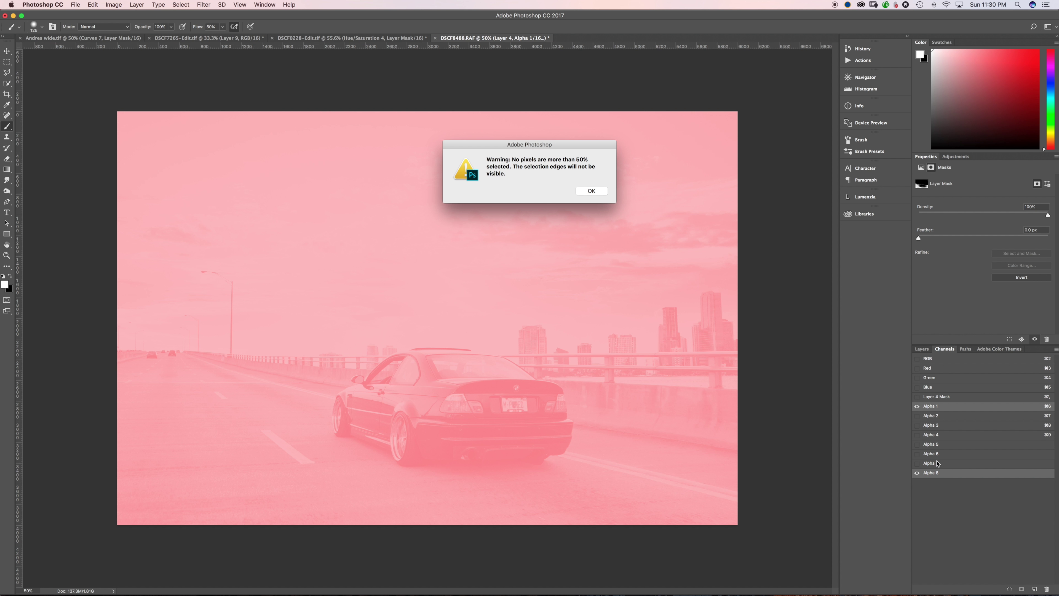
pyautogui.press('Return')
pyautogui.keyDown('shift'); pyautogui.click(963, 464); pyautogui.keyUp('shift')
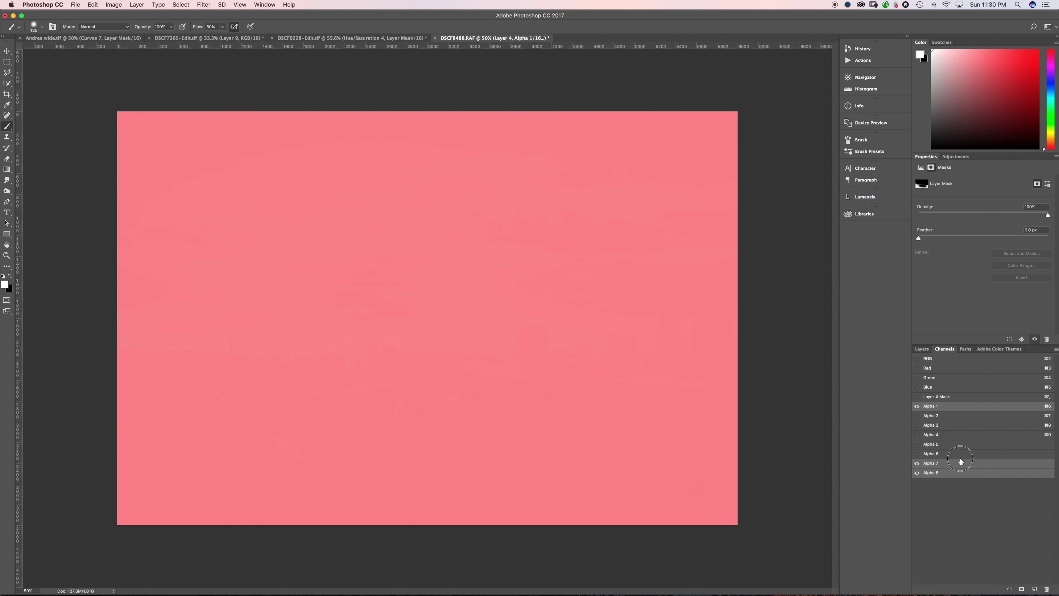
pyautogui.keyDown('shift'); pyautogui.click(951, 453); pyautogui.keyUp('shift')
pyautogui.keyDown('shift'); pyautogui.click(950, 444); pyautogui.keyUp('shift')
pyautogui.keyDown('shift'); pyautogui.click(951, 434); pyautogui.keyUp('shift')
pyautogui.keyDown('shift'); pyautogui.click(950, 416); pyautogui.keyUp('shift')
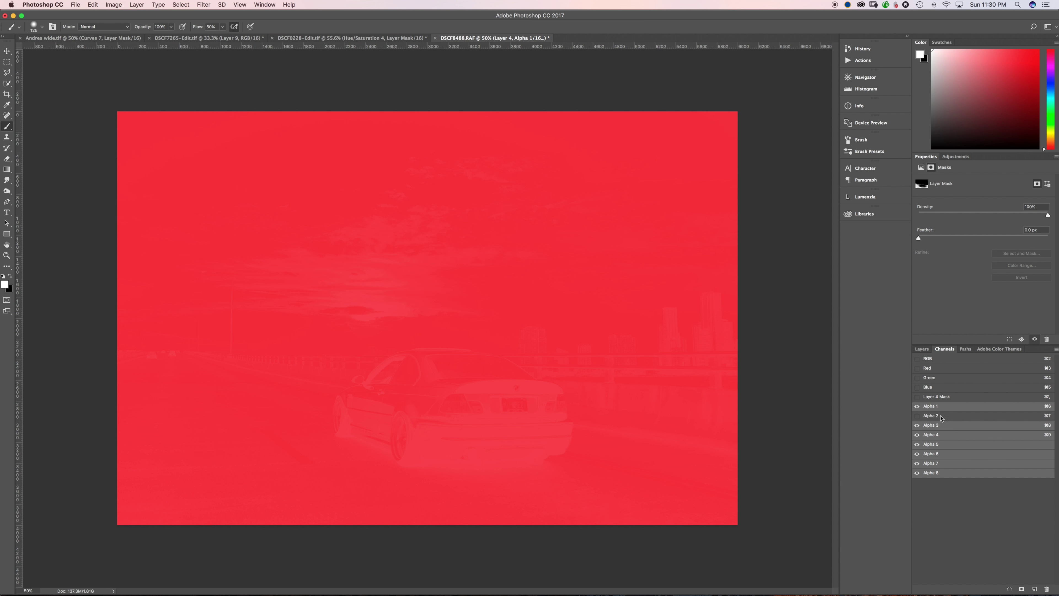
pyautogui.keyDown('shift'); pyautogui.click(951, 426); pyautogui.keyUp('shift')
pyautogui.rightClick(951, 429)
pyautogui.click(959, 435)
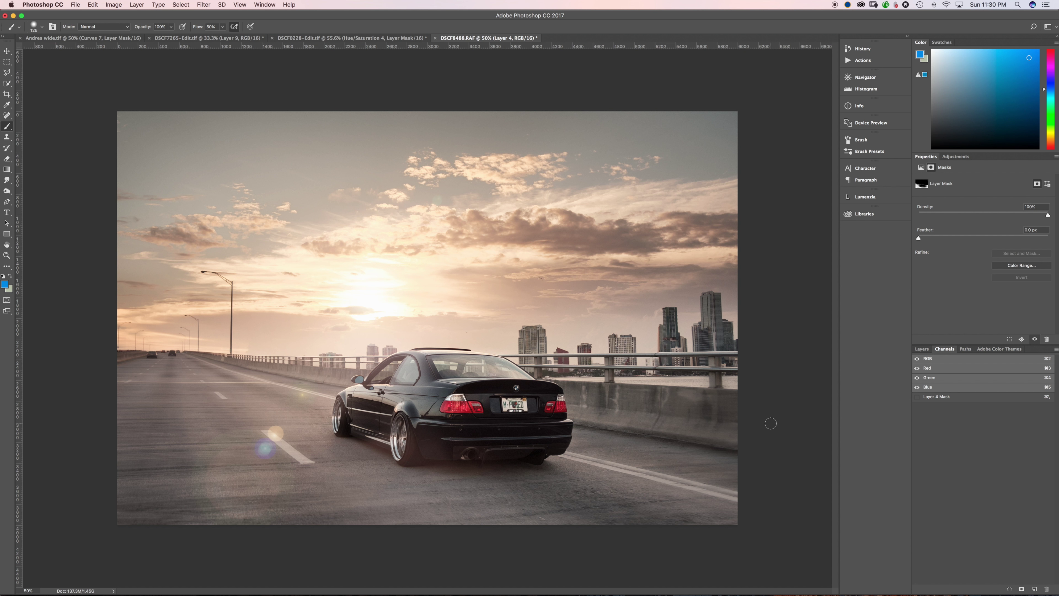
# Return to the layer stack, save the edited photo and switch to Lightroom.
pyautogui.click(922, 349)
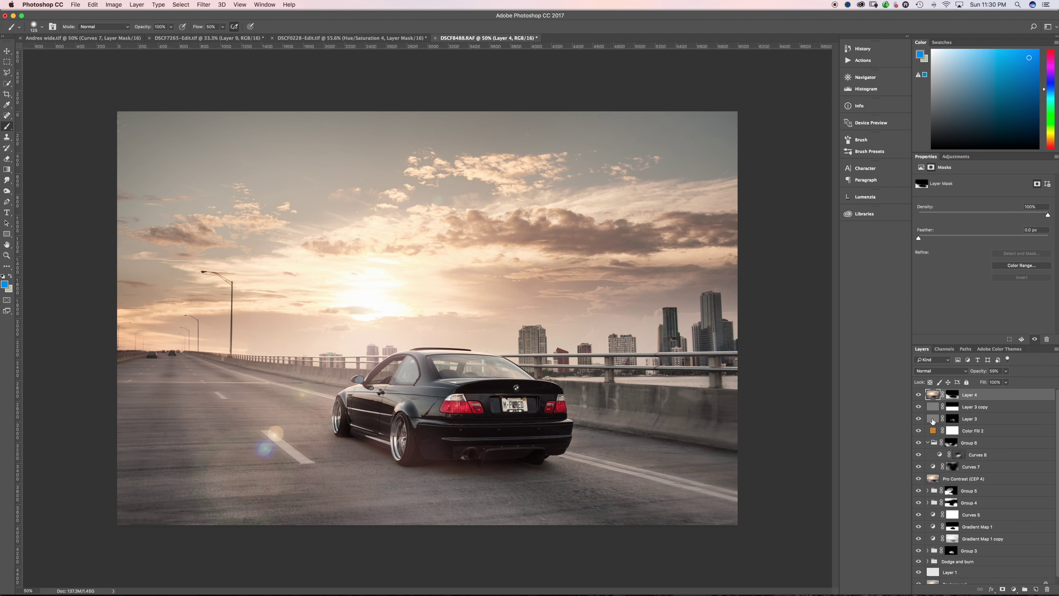
pyautogui.scroll(-1, 953, 434)
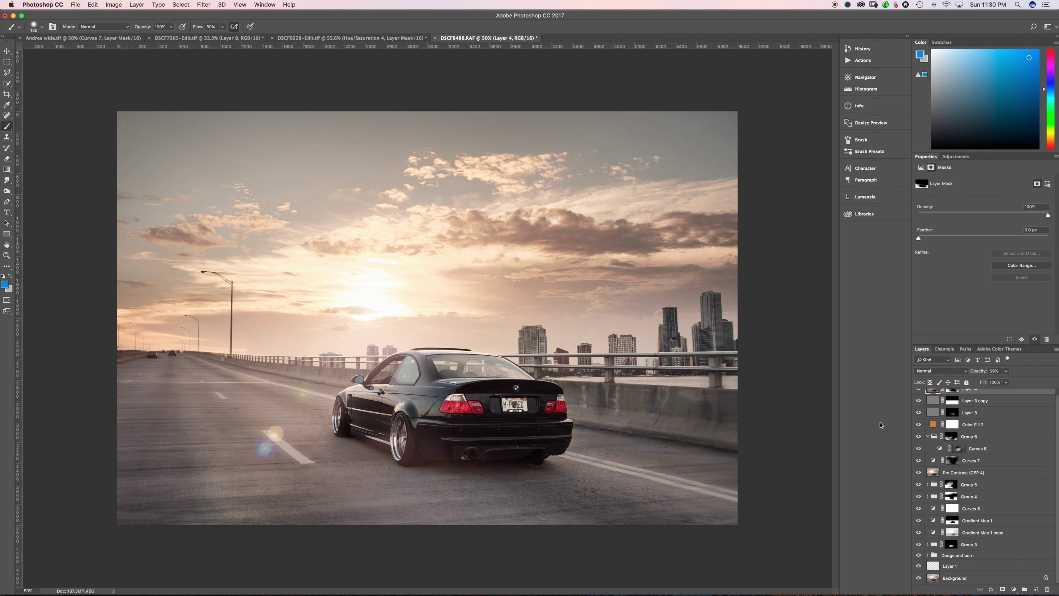
pyautogui.press('super+s')
pyautogui.press('super+Tab')
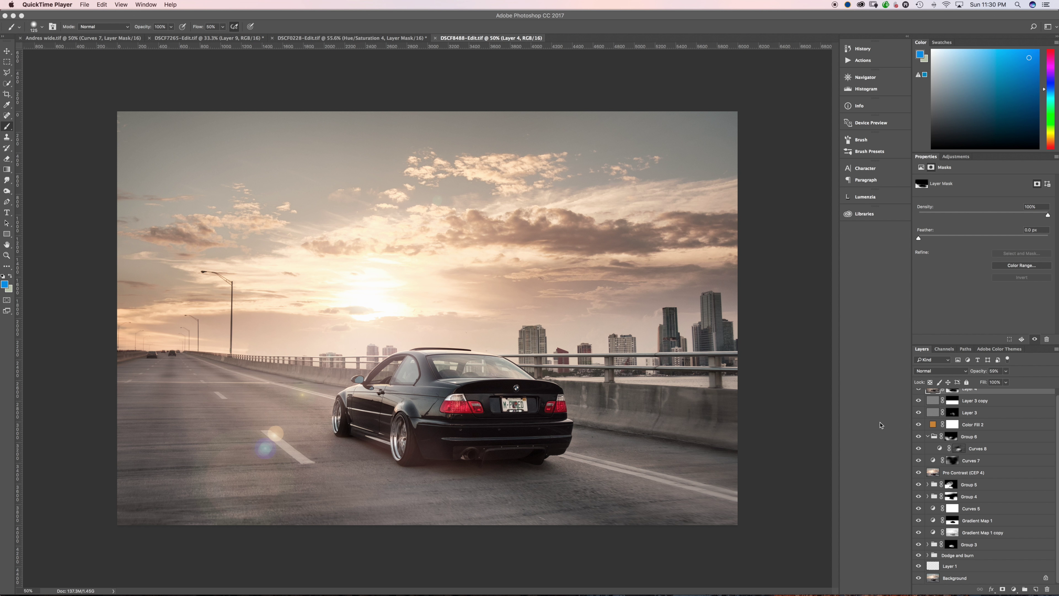
pyautogui.press('super+Tab')
pyautogui.press('super+Tab')
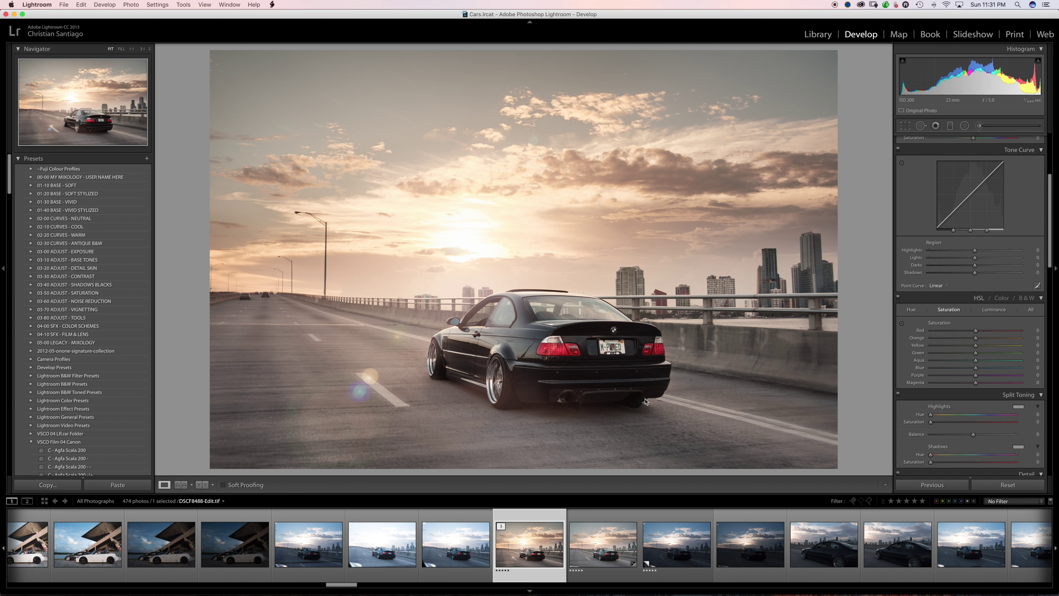
# Try a blue saturation shift of +37 and a blue hue shift of +66, undoing each one.
pyautogui.scroll(5, 958, 308)
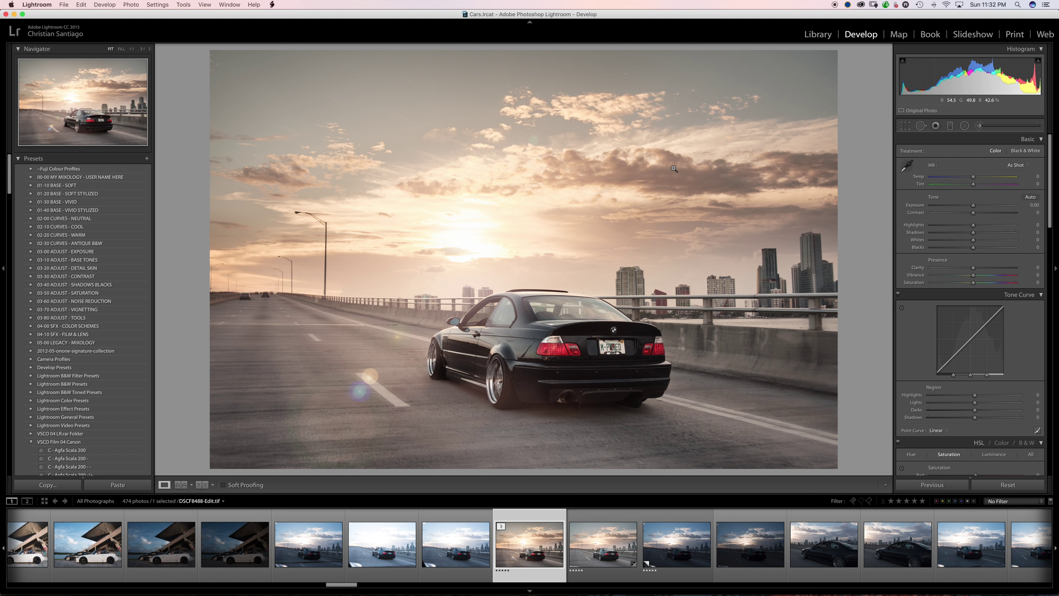
pyautogui.scroll(-5, 976, 367)
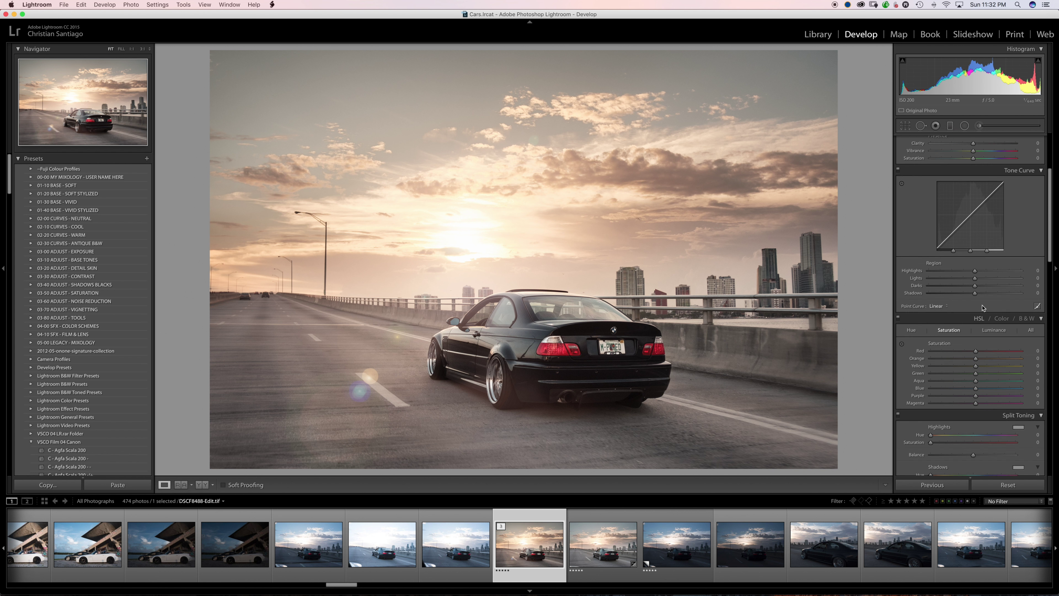
pyautogui.moveTo(978, 380); pyautogui.dragTo(994, 381)
pyautogui.press('super+z')
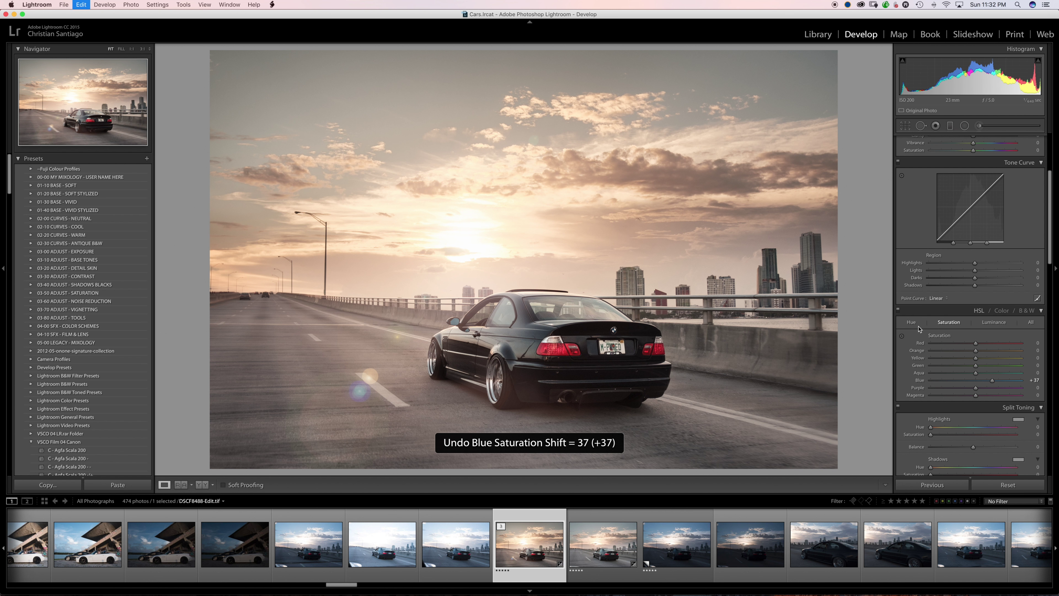
pyautogui.click(911, 322)
pyautogui.moveTo(978, 380); pyautogui.dragTo(1007, 380)
pyautogui.press('super+z')
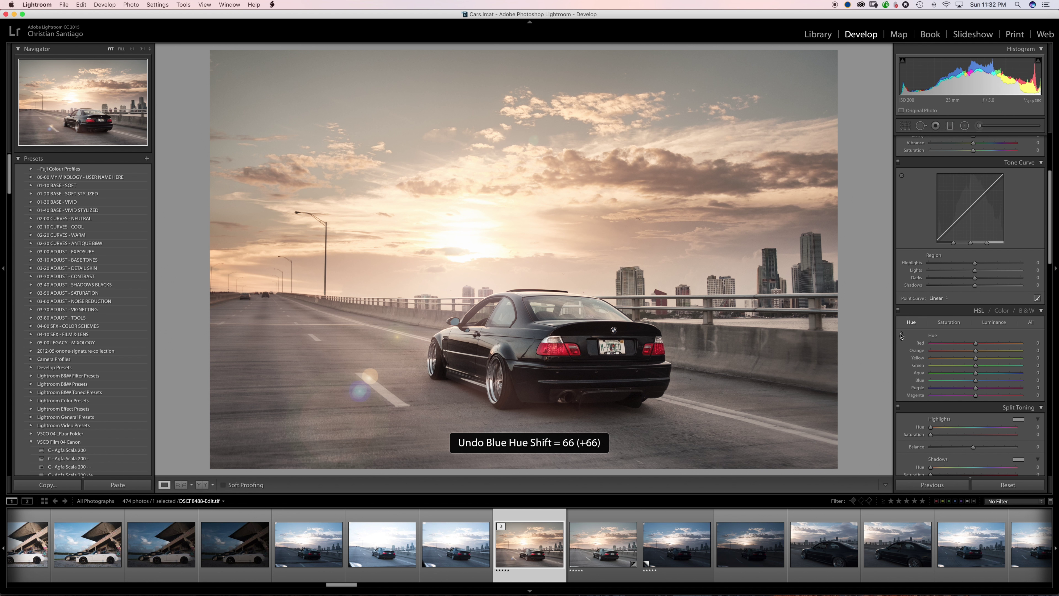
# Try shifting the sky's orange and yellow hues with the targeted adjustment tool, and undo the change.
pyautogui.click(902, 336)
pyautogui.moveTo(474, 154); pyautogui.dragTo(415, 80)
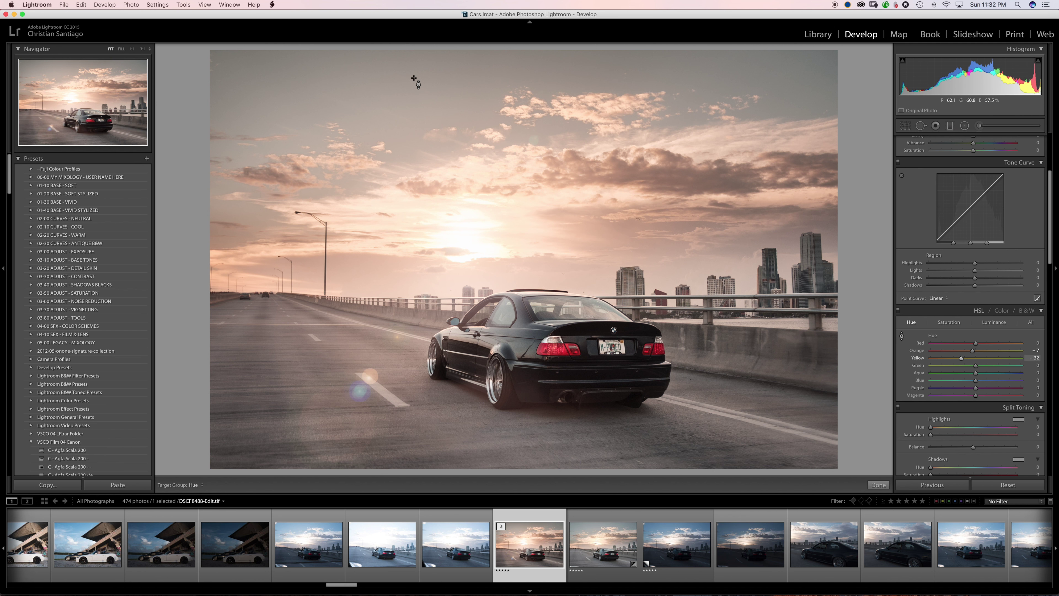
pyautogui.press('super+z')
# Set the yellow hue to -18 and the overall white balance Tint to +3.
pyautogui.moveTo(976, 358); pyautogui.dragTo(968, 360)
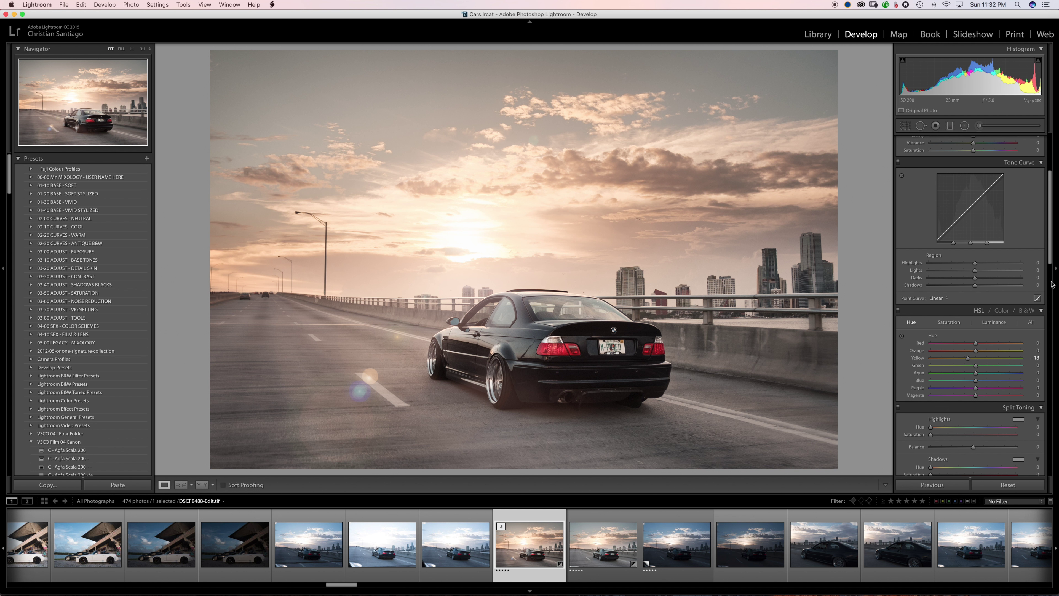
pyautogui.scroll(5, 1048, 287)
pyautogui.scroll(-1, 1048, 286)
pyautogui.moveTo(973, 186); pyautogui.dragTo(975, 186)
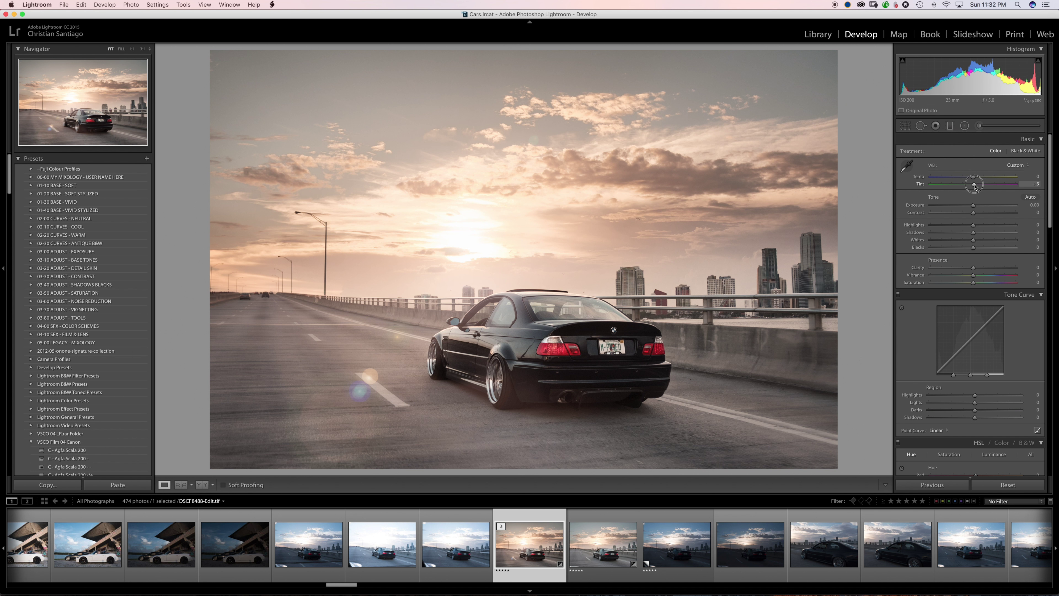
# Set the photo's Whites to +12 and Blacks to -7.
pyautogui.moveTo(973, 239); pyautogui.dragTo(979, 240)
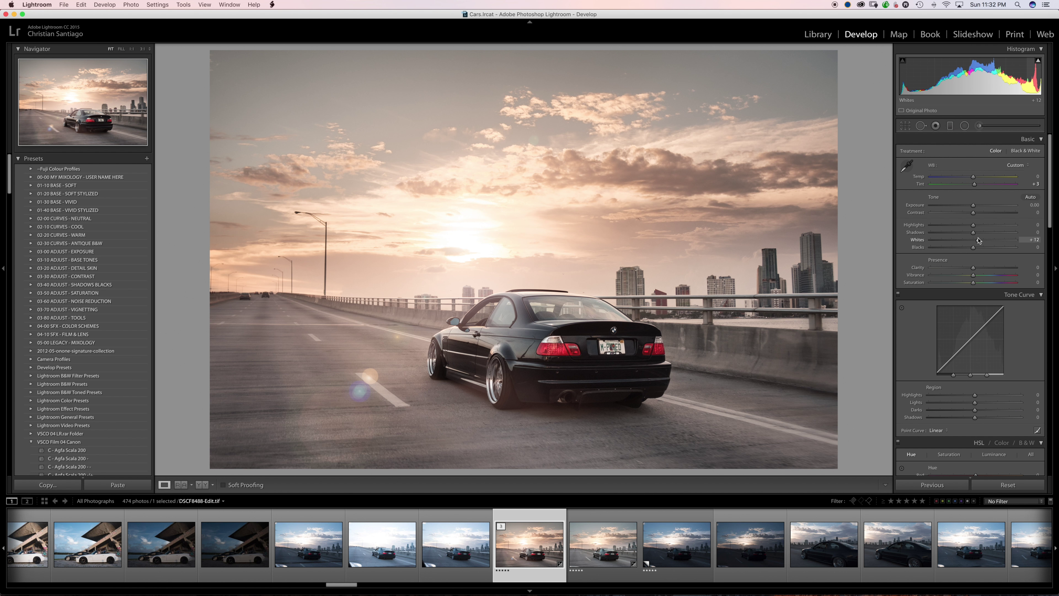
pyautogui.press('alt')
pyautogui.moveTo(974, 250); pyautogui.dragTo(970, 250)
# Try different Clarity amounts for the Adjustment Brush and close the brush without painting.
pyautogui.click(979, 125)
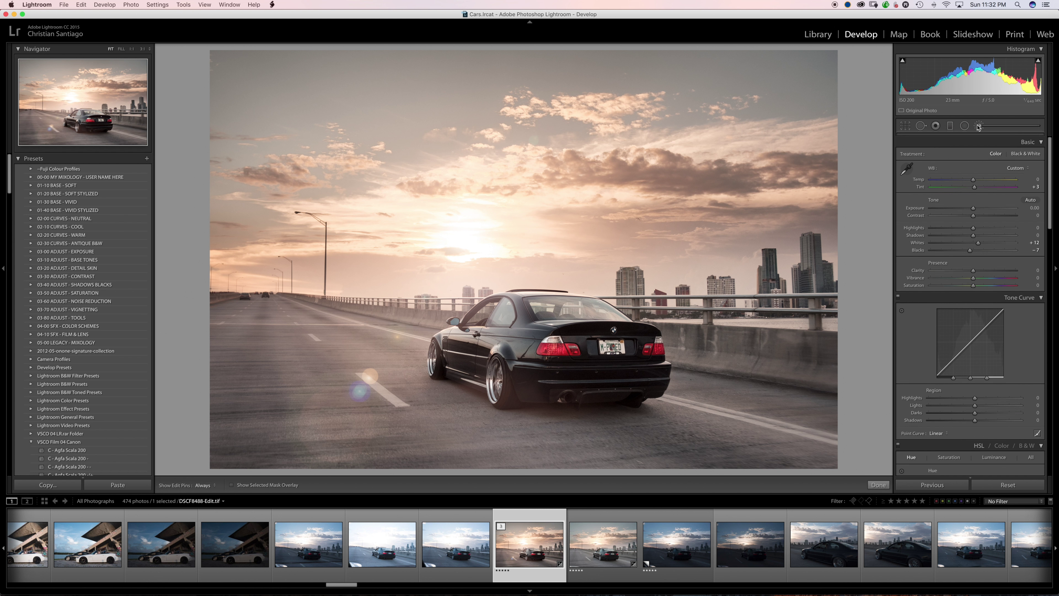
pyautogui.moveTo(975, 231); pyautogui.dragTo(983, 233)
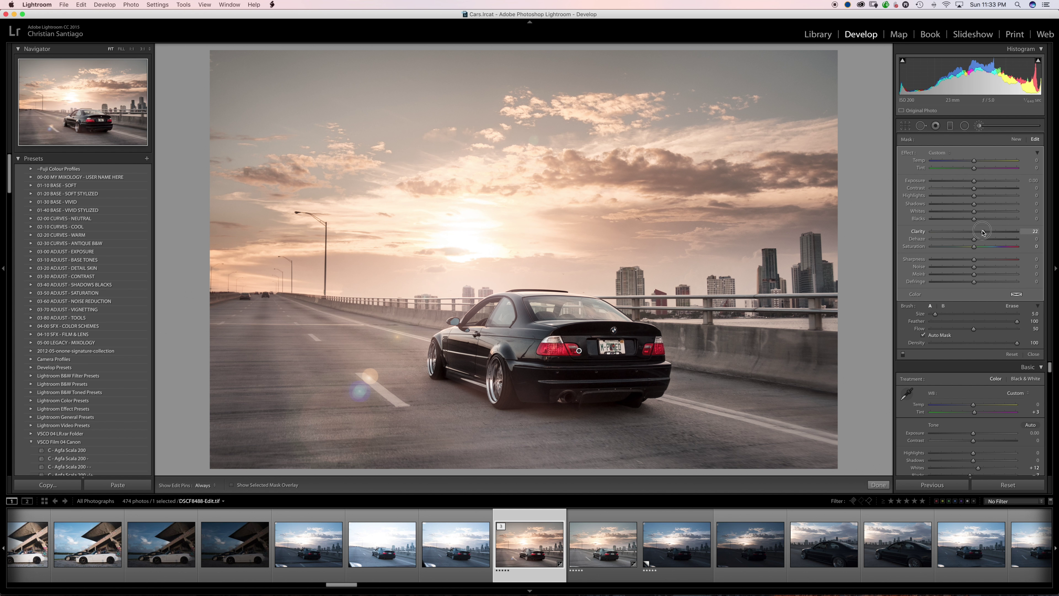
pyautogui.moveTo(983, 232); pyautogui.dragTo(1014, 232)
pyautogui.moveTo(941, 227); pyautogui.dragTo(978, 237)
pyautogui.moveTo(979, 235); pyautogui.dragTo(977, 234)
pyautogui.click(877, 485)
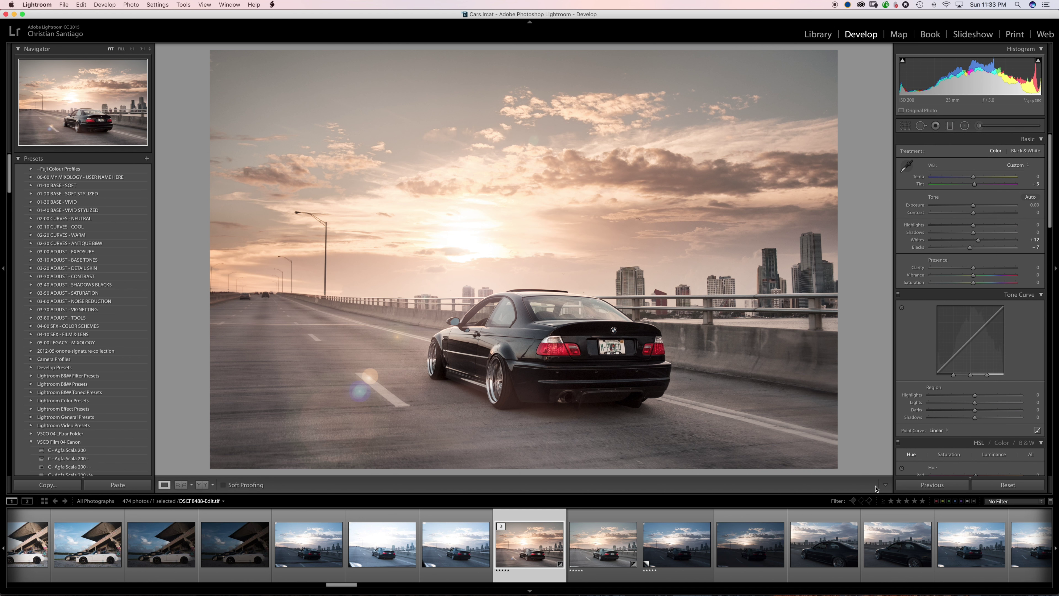
# Add a graduated filter over the sky with Exposure -0.19, and lower and widen its transition toward the horizon.
pyautogui.click(950, 125)
pyautogui.moveTo(515, 211); pyautogui.dragTo(519, 274)
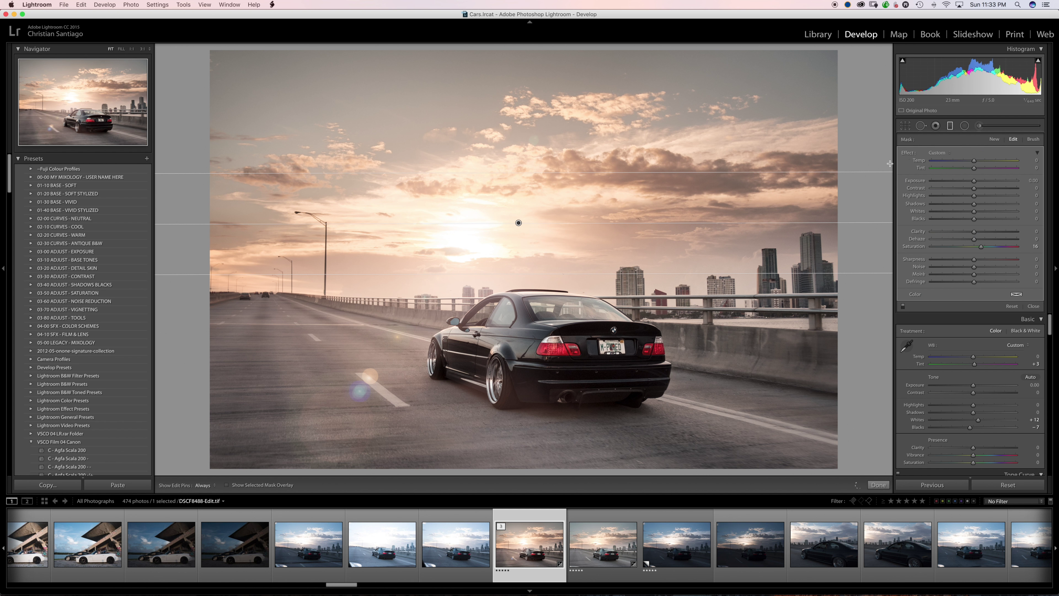
pyautogui.moveTo(975, 183); pyautogui.dragTo(973, 183)
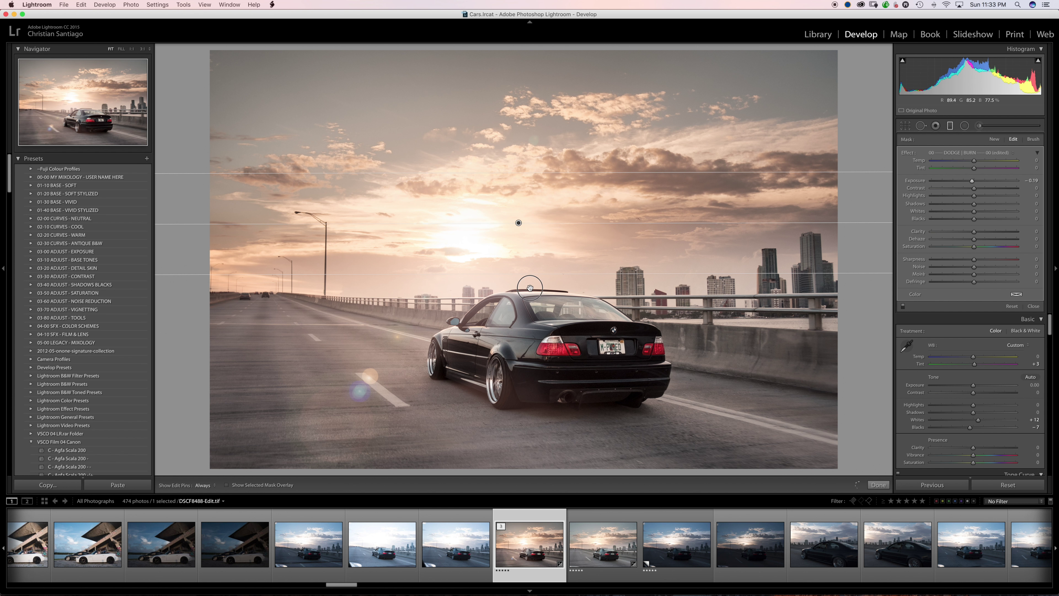
pyautogui.moveTo(529, 274); pyautogui.dragTo(529, 290)
pyautogui.moveTo(519, 232); pyautogui.dragTo(518, 239)
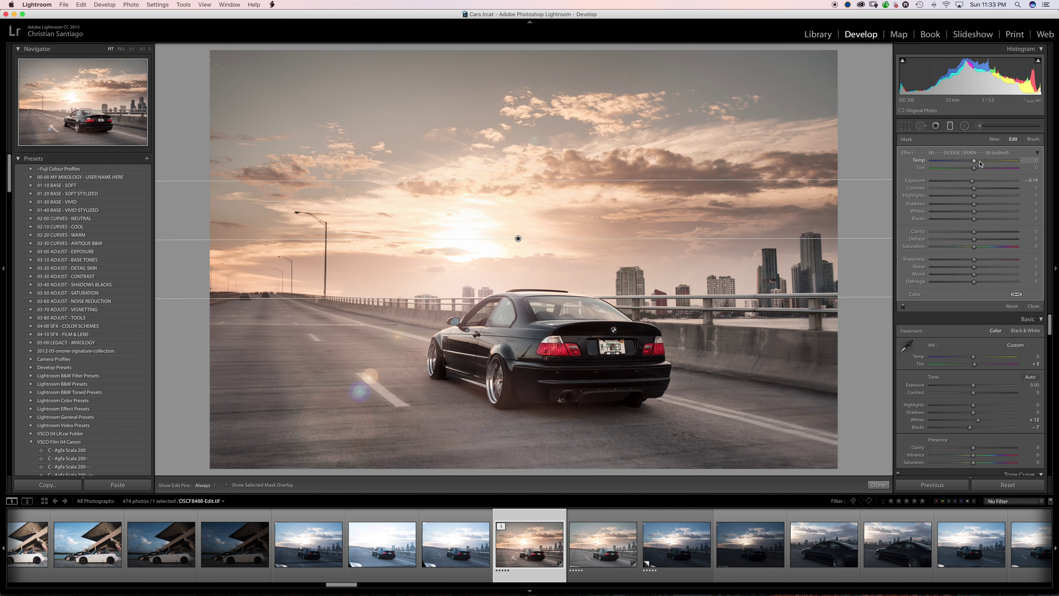
# Cool the sky filter's Temp, set its Tint to 2, reduce its Shadows and finish the filter.
pyautogui.moveTo(974, 168); pyautogui.dragTo(973, 163)
pyautogui.moveTo(976, 169); pyautogui.dragTo(975, 170)
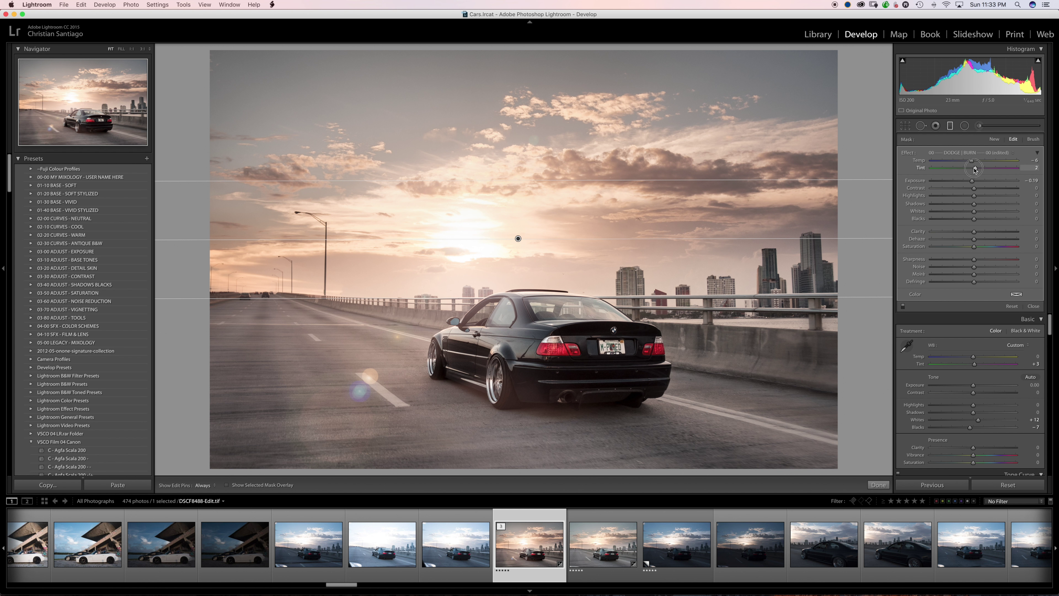
pyautogui.click(969, 162)
pyautogui.moveTo(974, 204); pyautogui.dragTo(965, 204)
pyautogui.click(873, 485)
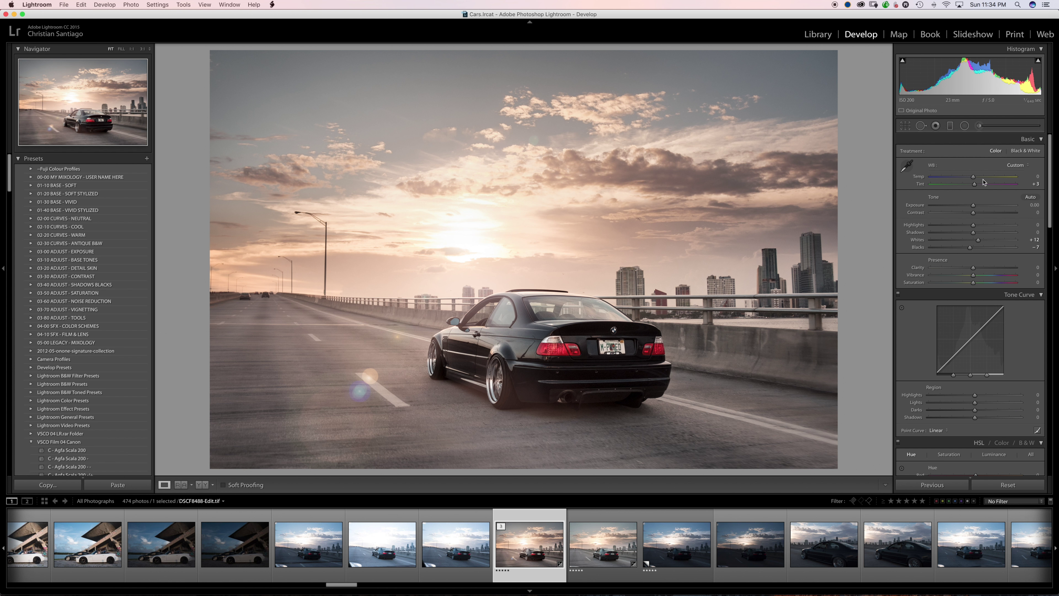
# Try a cooler overall white balance, undo it and set the Temp to +3.
pyautogui.moveTo(974, 178); pyautogui.dragTo(968, 178)
pyautogui.press('super+z')
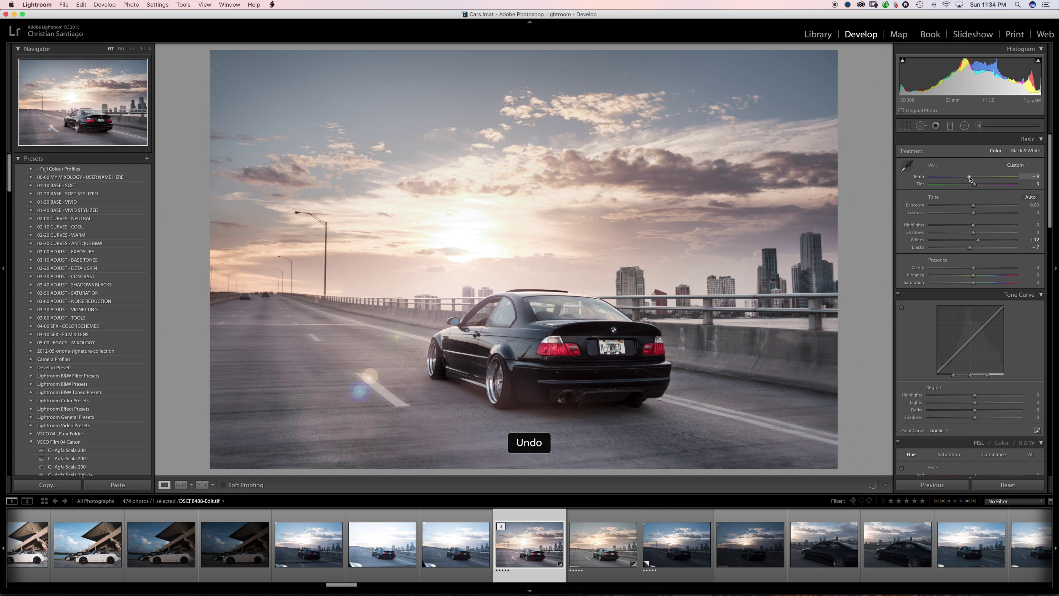
pyautogui.moveTo(972, 179); pyautogui.dragTo(975, 177)
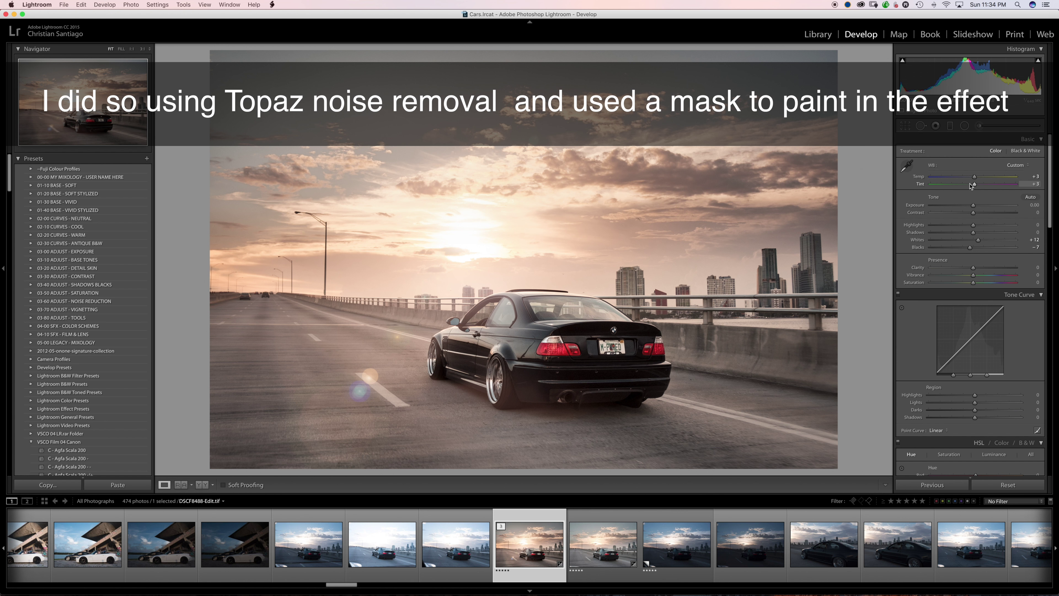
# Compare the unedited RAW photo and its adjusted version with the finished DSCF8488-Edit.tif.
pyautogui.click(677, 562)
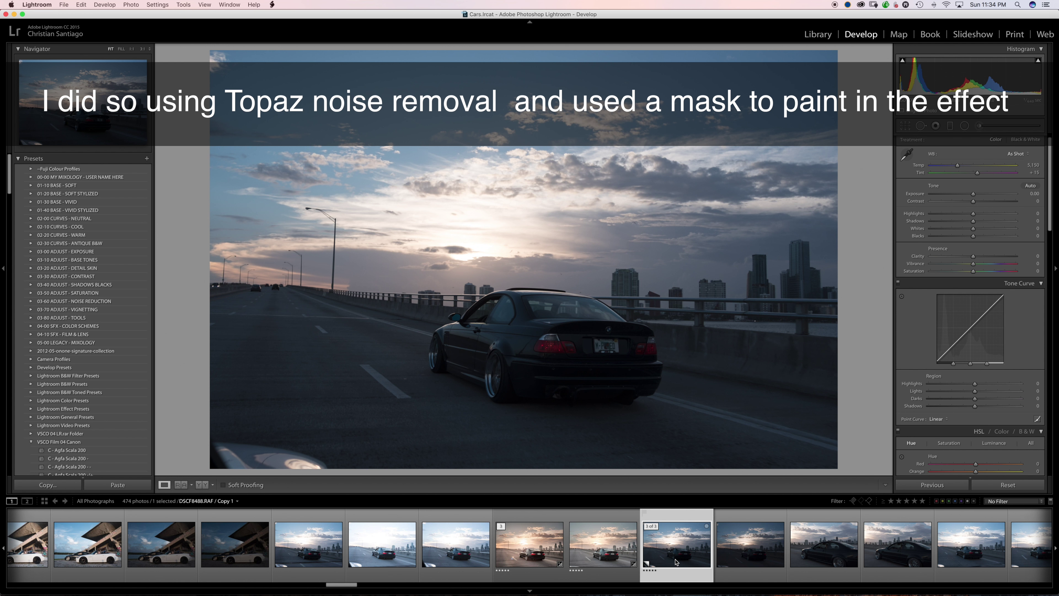
pyautogui.press('Left')
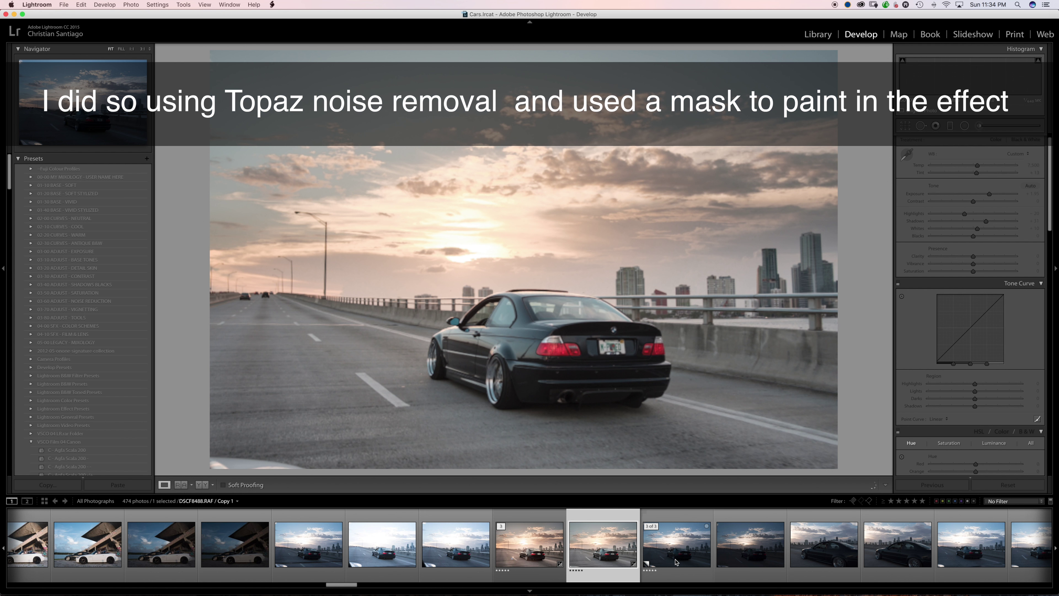
pyautogui.press('Left')
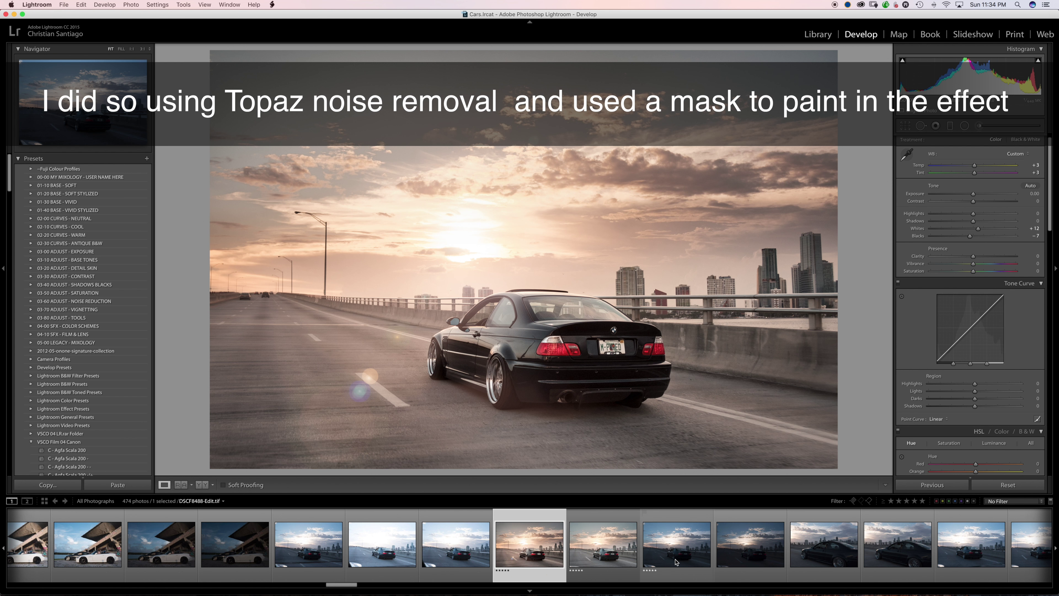